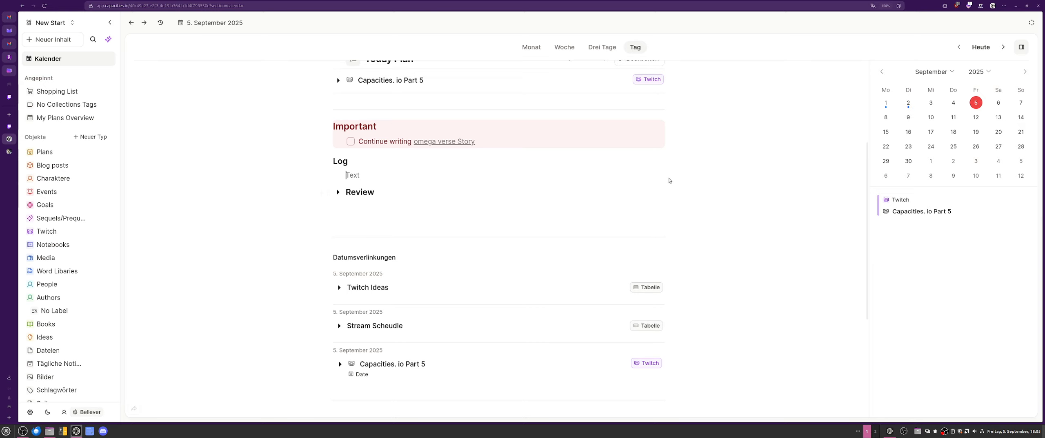
Look through the day page for 5 September 2025 and collapse its section of content created today.
{"action": "scroll", "coordinate": [550, 227], "scroll_direction": "up", "scroll_amount": 4}
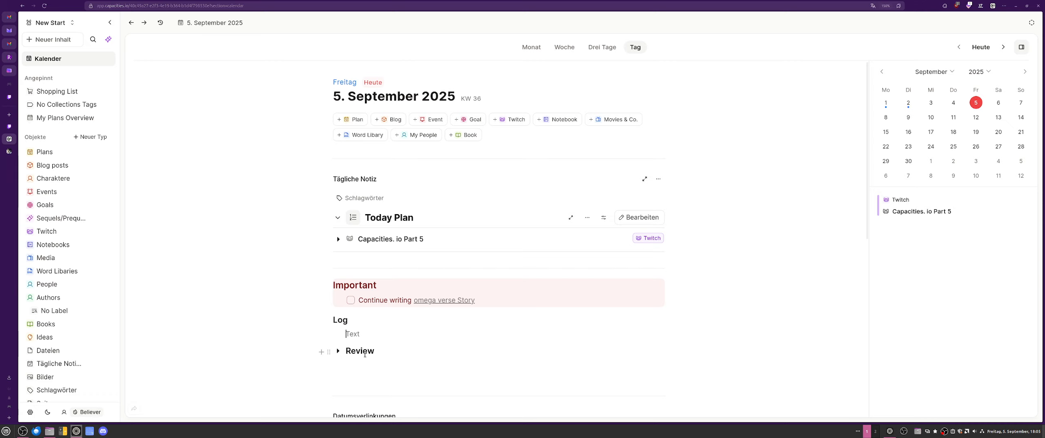
{"action": "scroll", "coordinate": [473, 303], "scroll_direction": "down", "scroll_amount": 8}
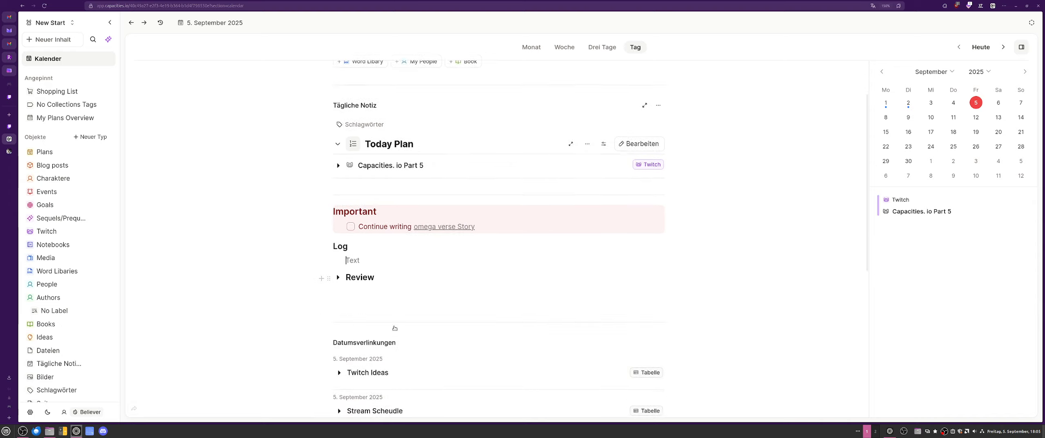
{"action": "scroll", "coordinate": [455, 287], "scroll_direction": "up", "scroll_amount": 2}
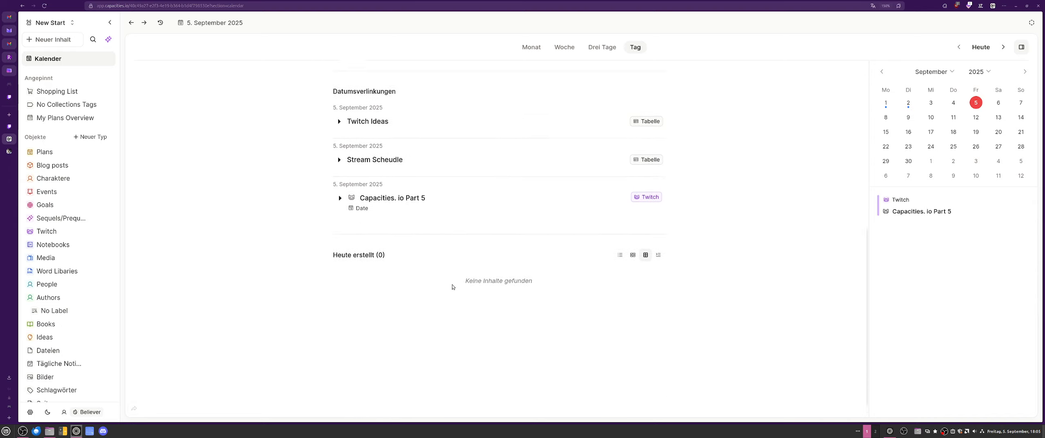
{"action": "scroll", "coordinate": [453, 282], "scroll_direction": "down", "scroll_amount": 2}
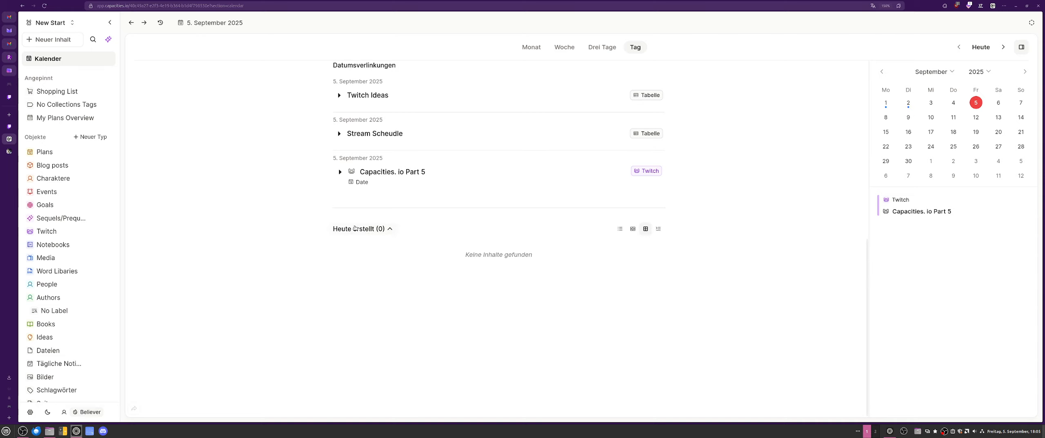
{"action": "left_click", "coordinate": [379, 230]}
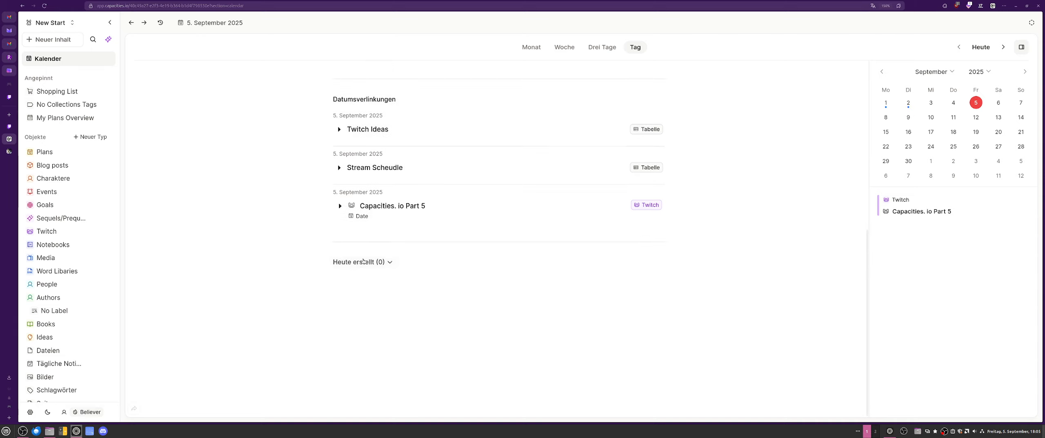
Change the application's interface language to English in the settings and save the change.
{"action": "left_click", "coordinate": [60, 401]}
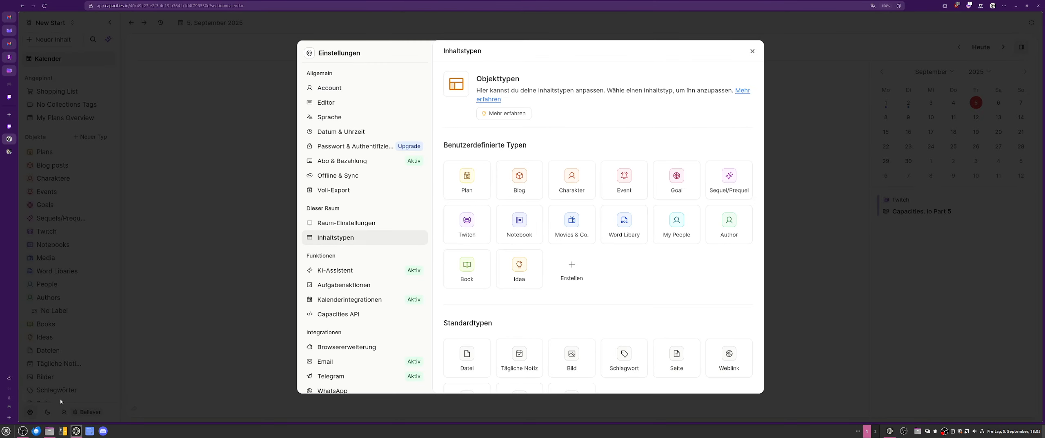
{"action": "left_click", "coordinate": [328, 119]}
{"action": "left_click", "coordinate": [481, 158]}
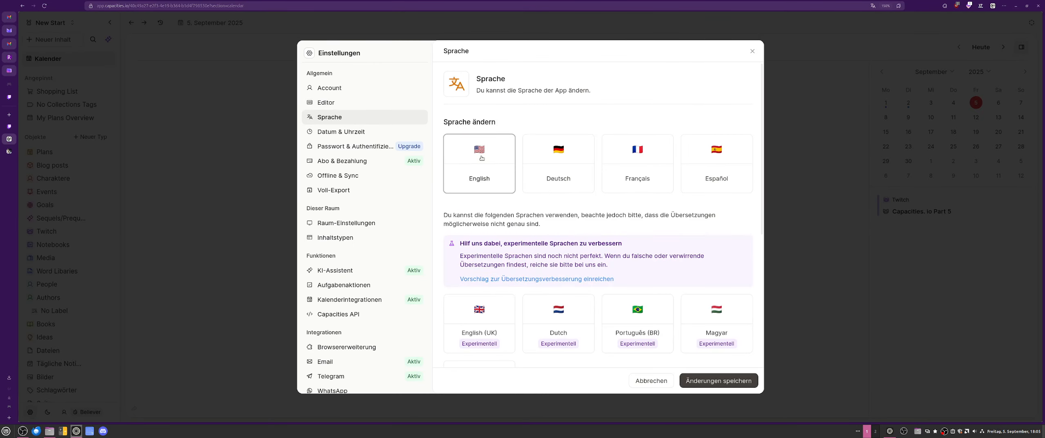
{"action": "left_click", "coordinate": [722, 382]}
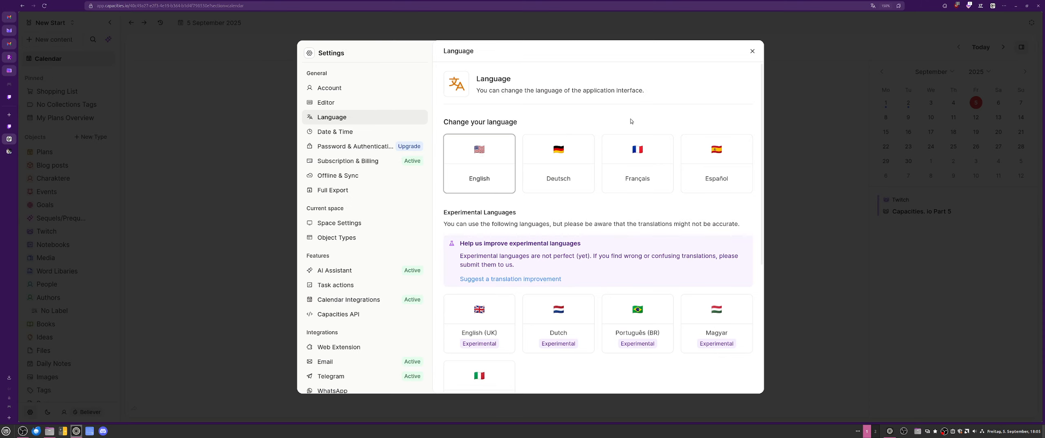
{"action": "left_click", "coordinate": [753, 51]}
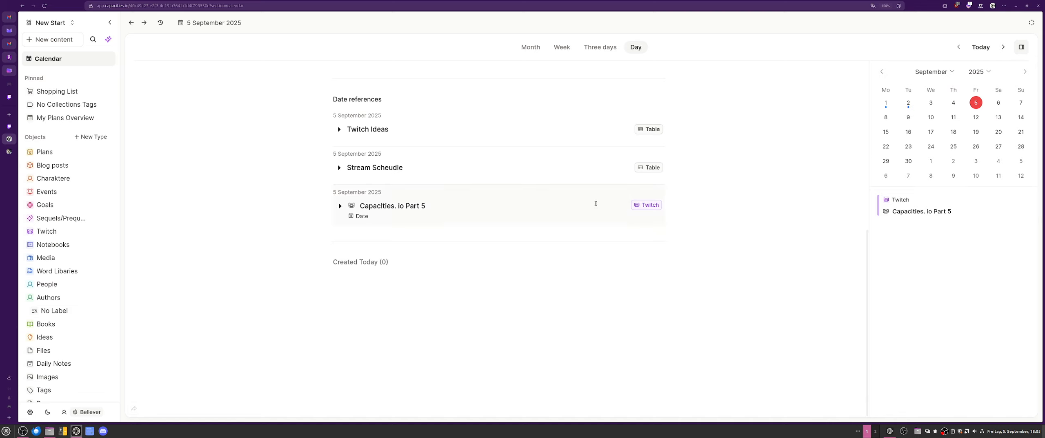
View the calendar day page for 2 September 2025, followed by the one for 3 September.
{"action": "left_click", "coordinate": [907, 104]}
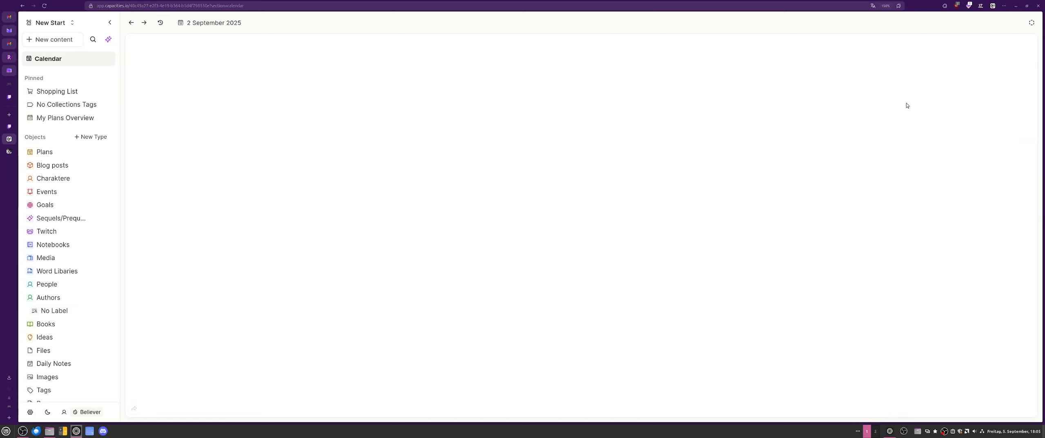
{"action": "scroll", "coordinate": [433, 265], "scroll_direction": "down", "scroll_amount": 5}
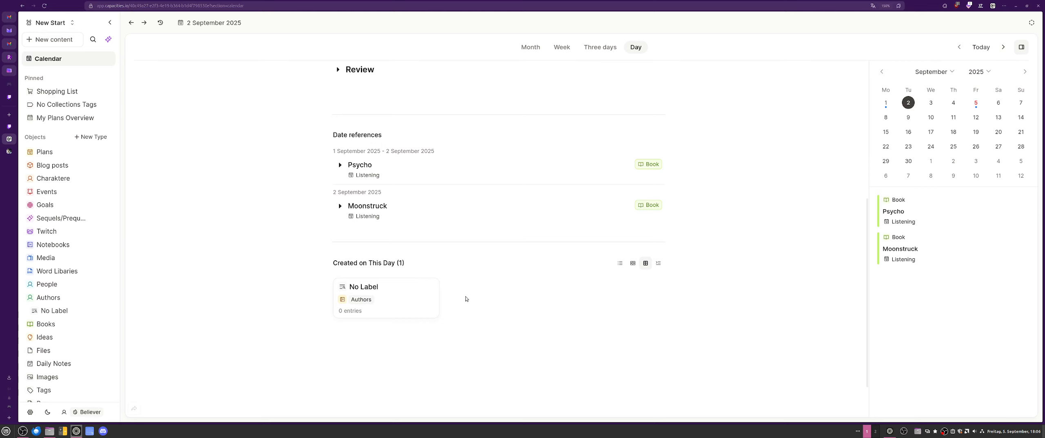
{"action": "scroll", "coordinate": [409, 302], "scroll_direction": "up", "scroll_amount": 3}
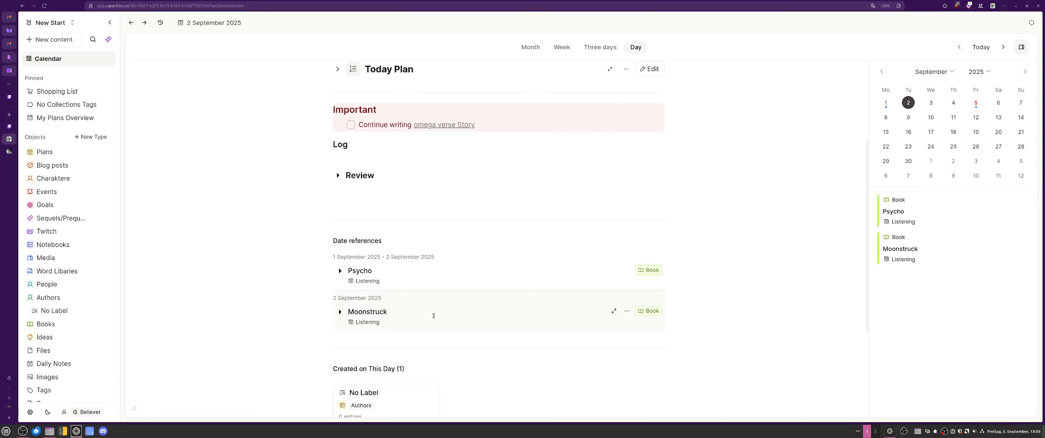
{"action": "left_click", "coordinate": [931, 103]}
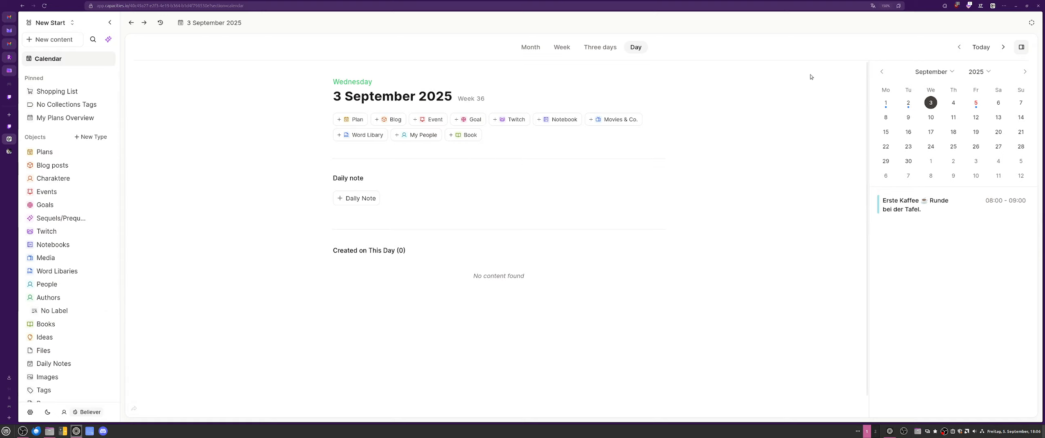
Return to the 2 September 2025 day page and examine its daily note, date references and content created that day.
{"action": "left_click", "coordinate": [908, 102]}
{"action": "scroll", "coordinate": [420, 368], "scroll_direction": "down", "scroll_amount": 5}
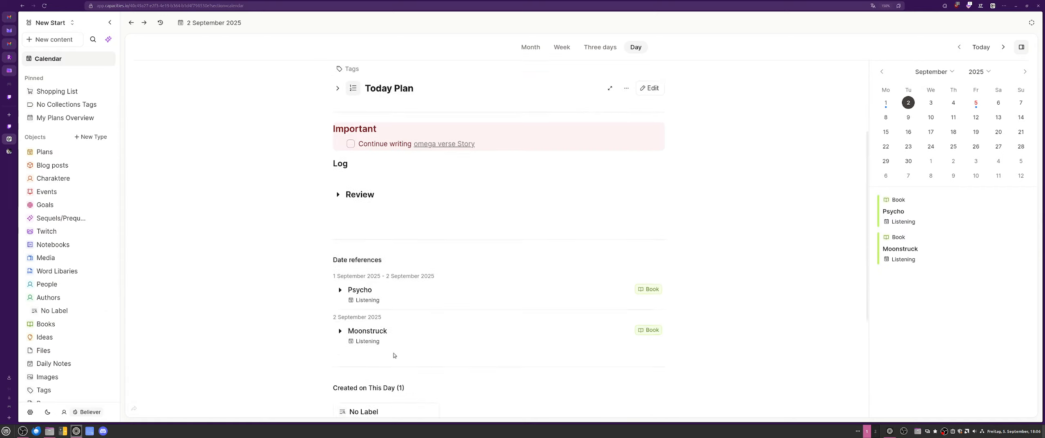
{"action": "scroll", "coordinate": [406, 234], "scroll_direction": "up", "scroll_amount": 1}
{"action": "scroll", "coordinate": [742, 223], "scroll_direction": "up", "scroll_amount": 4}
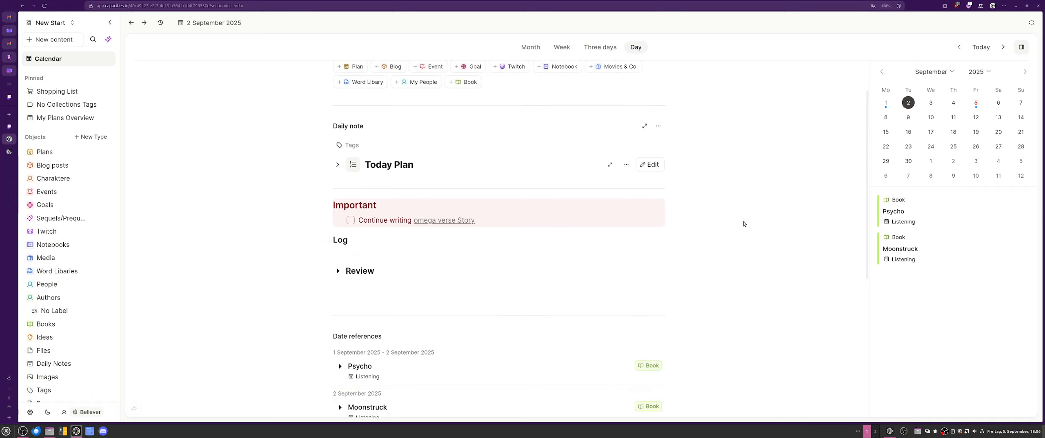
{"action": "scroll", "coordinate": [562, 303], "scroll_direction": "down", "scroll_amount": 5}
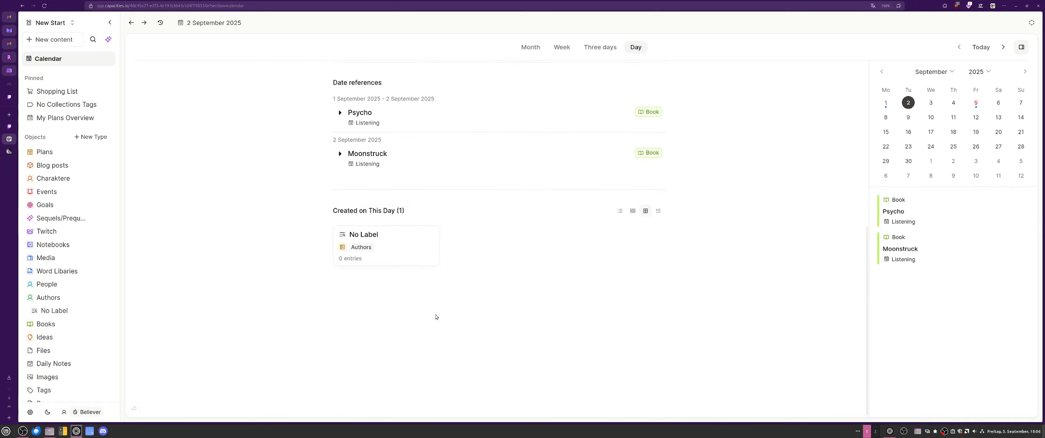
{"action": "scroll", "coordinate": [496, 297], "scroll_direction": "up", "scroll_amount": 5}
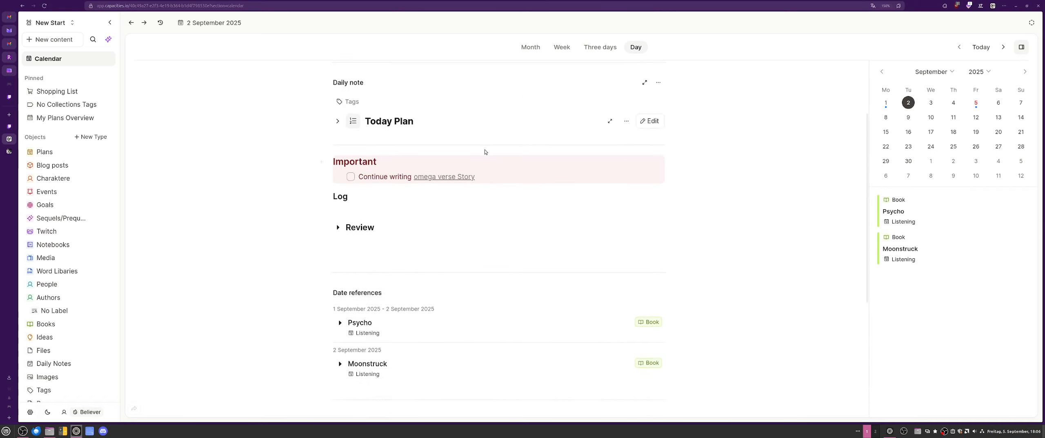
{"action": "scroll", "coordinate": [450, 270], "scroll_direction": "down", "scroll_amount": 4}
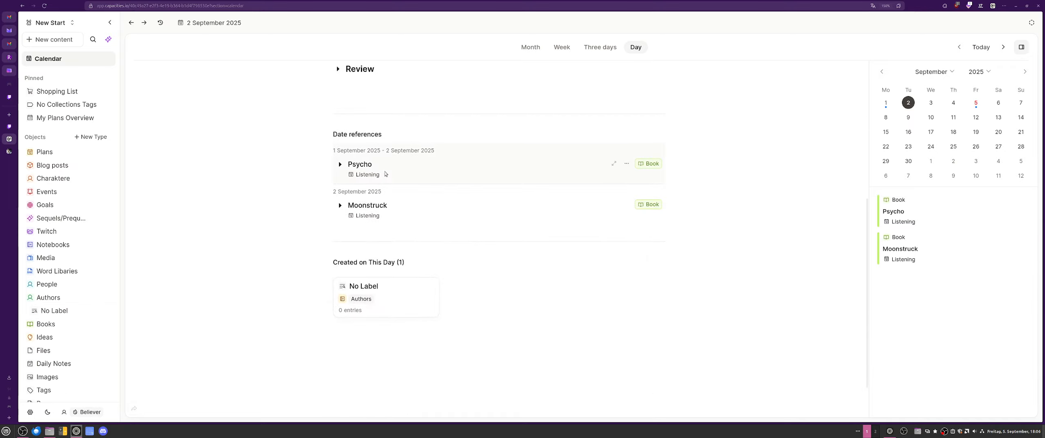
{"action": "scroll", "coordinate": [419, 161], "scroll_direction": "up", "scroll_amount": 4}
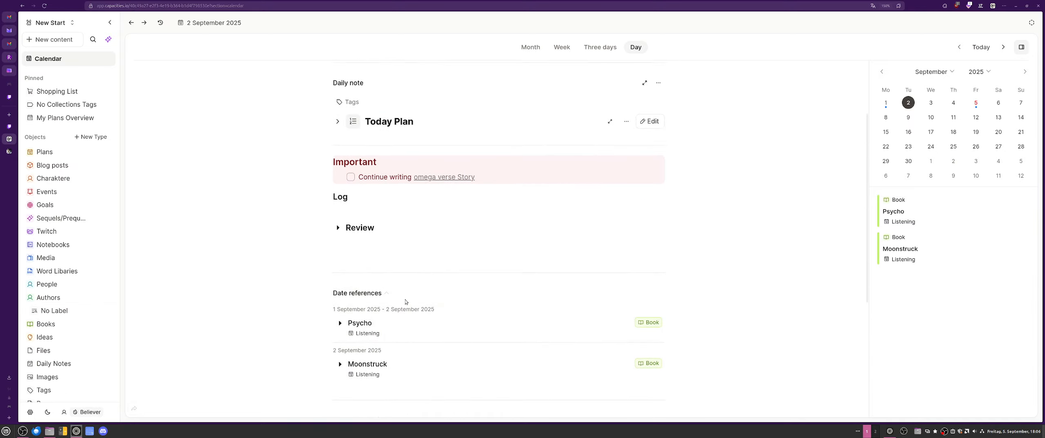
{"action": "scroll", "coordinate": [405, 301], "scroll_direction": "down", "scroll_amount": 4}
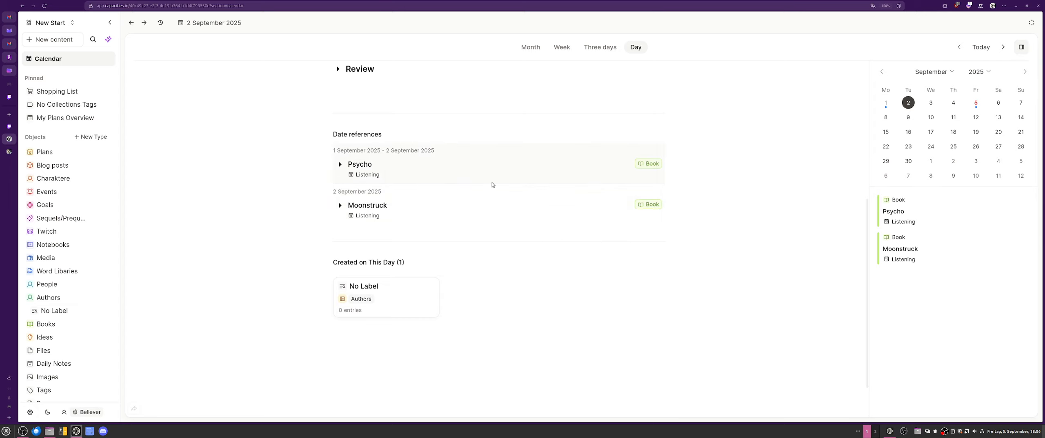
{"action": "scroll", "coordinate": [498, 210], "scroll_direction": "up", "scroll_amount": 4}
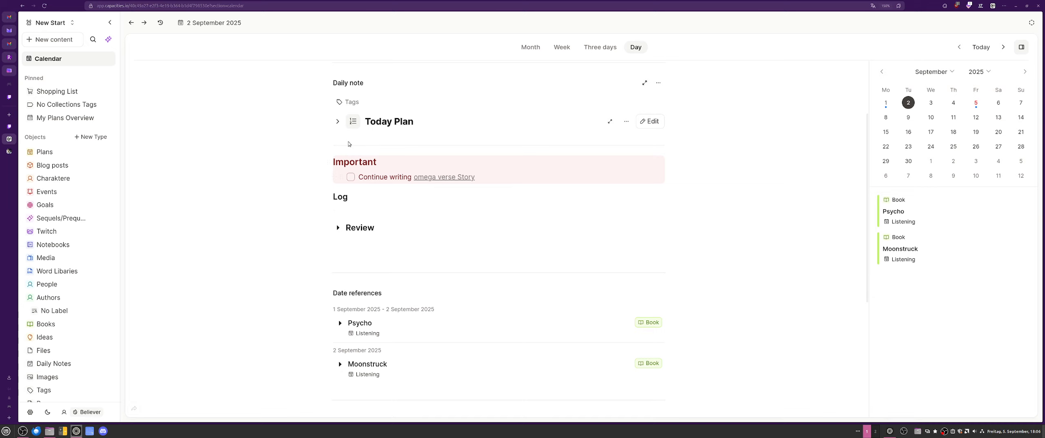
{"action": "scroll", "coordinate": [404, 190], "scroll_direction": "down", "scroll_amount": 3}
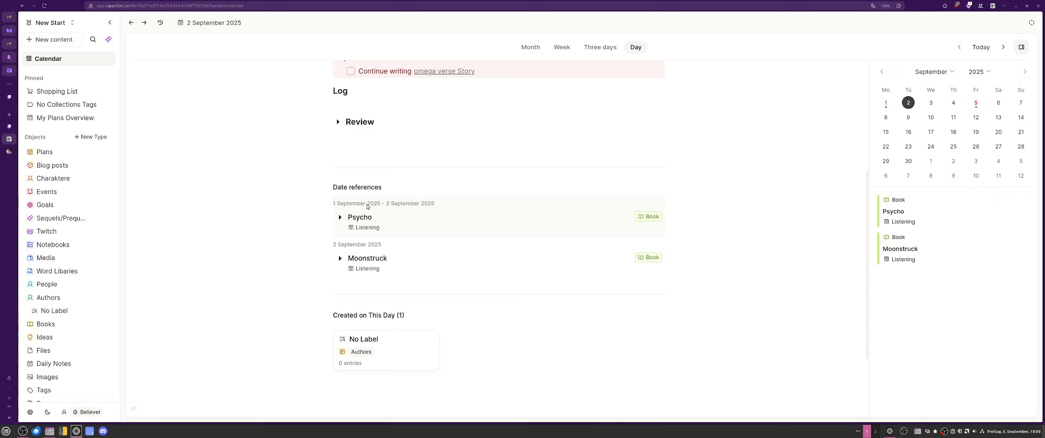
Expand the book Psycho in the date references and set its Stars rating to 5.
{"action": "left_click", "coordinate": [341, 217]}
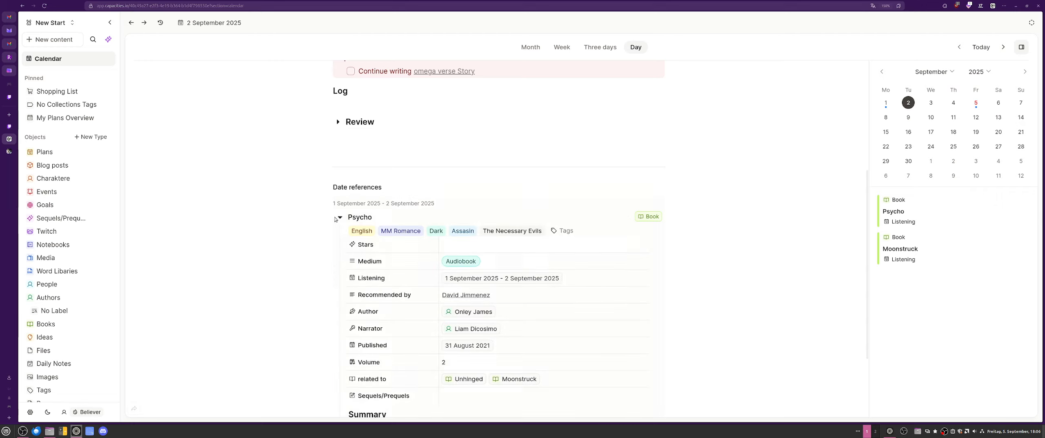
{"action": "left_click", "coordinate": [337, 218]}
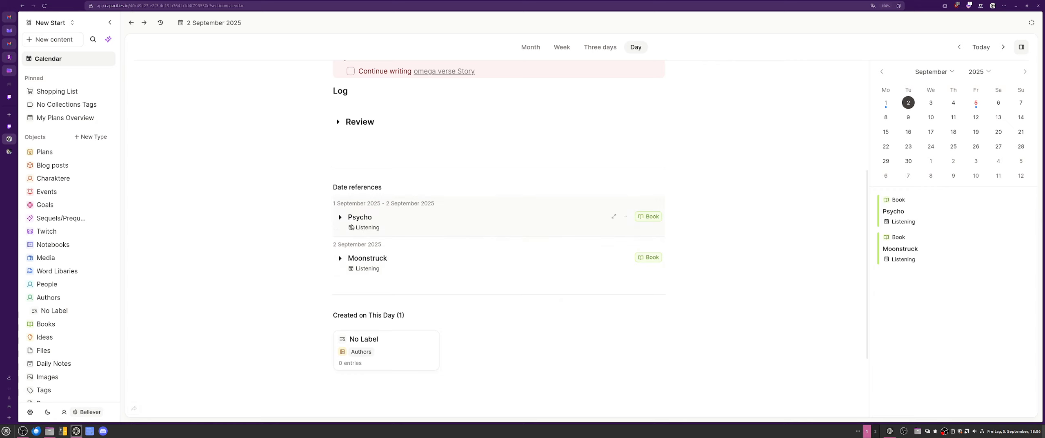
{"action": "left_click", "coordinate": [339, 218]}
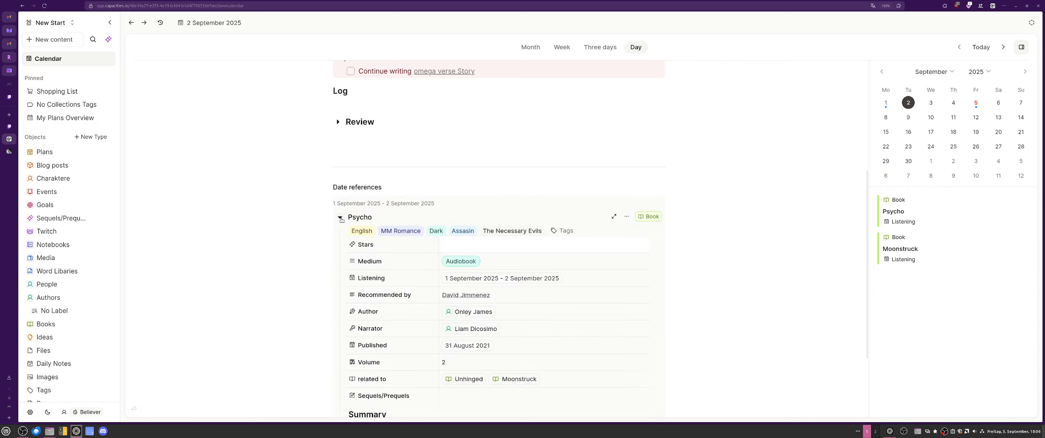
{"action": "scroll", "coordinate": [341, 219], "scroll_direction": "down", "scroll_amount": 5}
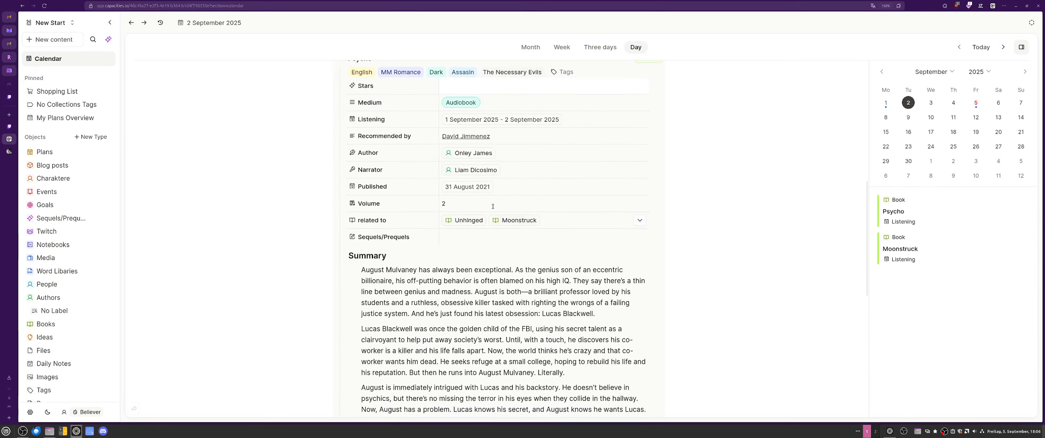
{"action": "scroll", "coordinate": [422, 129], "scroll_direction": "up", "scroll_amount": 2}
{"action": "scroll", "coordinate": [422, 128], "scroll_direction": "up", "scroll_amount": 1}
{"action": "scroll", "coordinate": [529, 343], "scroll_direction": "down", "scroll_amount": 4}
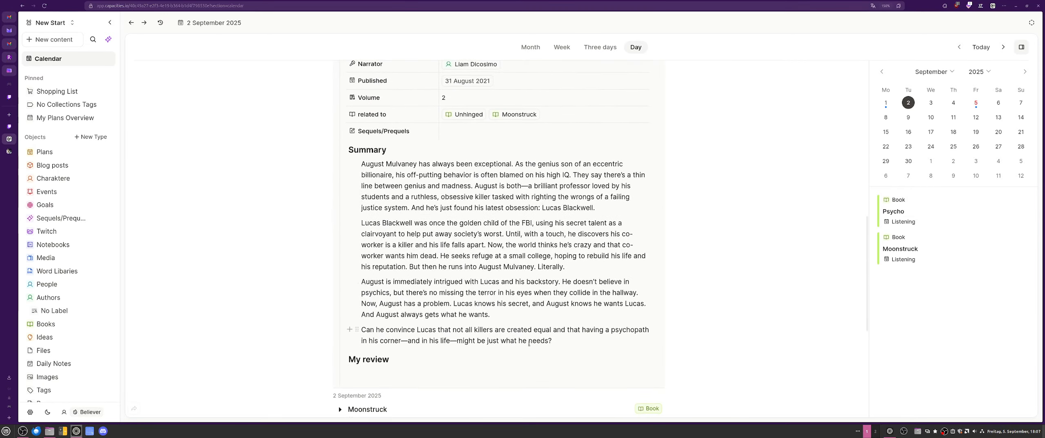
{"action": "scroll", "coordinate": [489, 102], "scroll_direction": "up", "scroll_amount": 5}
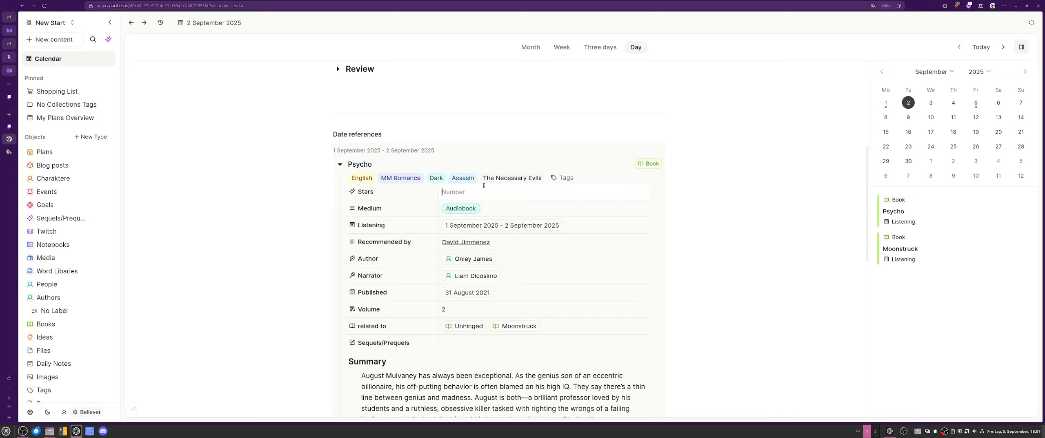
{"action": "type", "text": "5"}
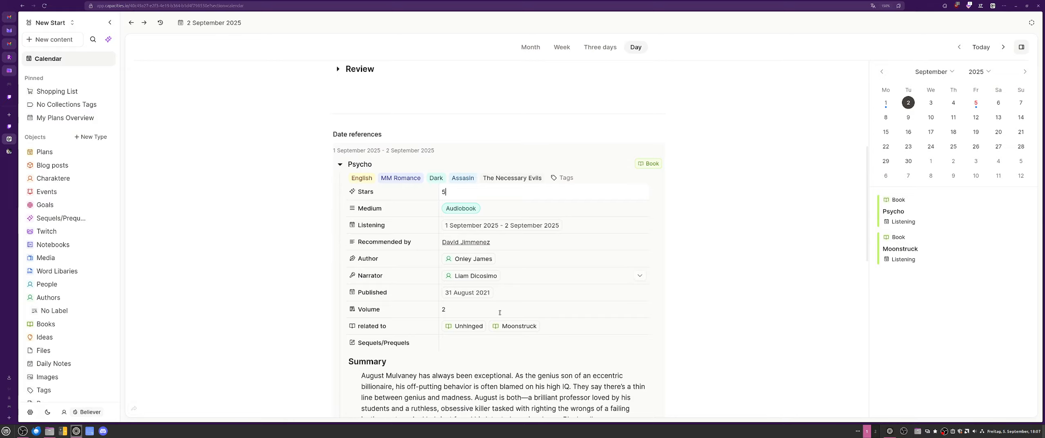
{"action": "scroll", "coordinate": [465, 229], "scroll_direction": "down", "scroll_amount": 4}
{"action": "left_click", "coordinate": [472, 227]}
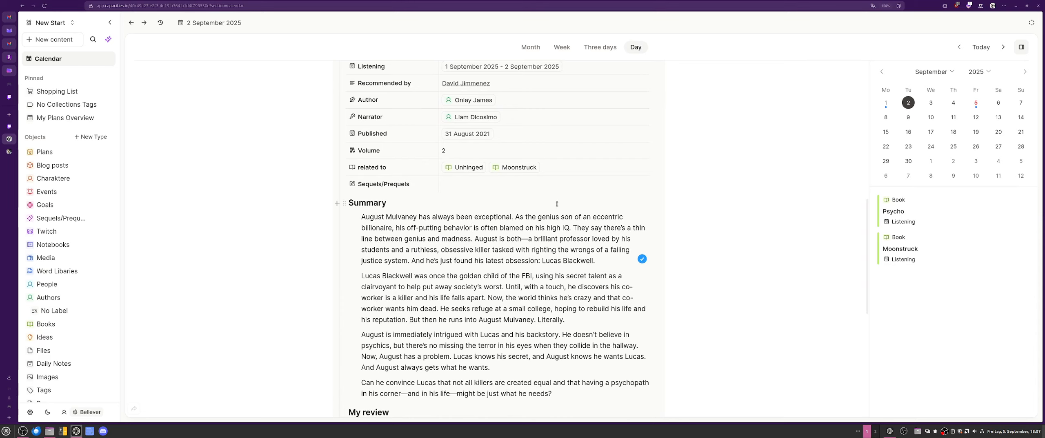
Look over the rest of the Psycho entry's summary and collapse the entry in the date references.
{"action": "scroll", "coordinate": [557, 205], "scroll_direction": "down", "scroll_amount": 1}
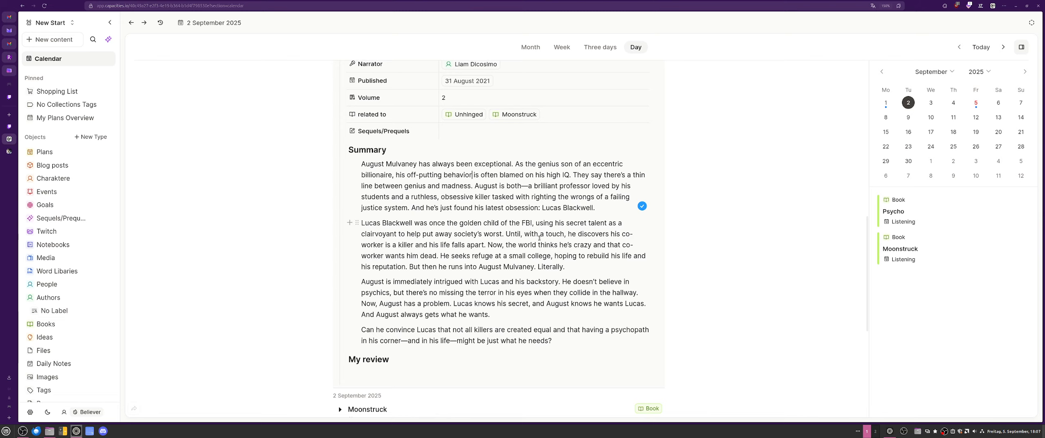
{"action": "scroll", "coordinate": [527, 228], "scroll_direction": "up", "scroll_amount": 5}
{"action": "scroll", "coordinate": [560, 231], "scroll_direction": "up", "scroll_amount": 3}
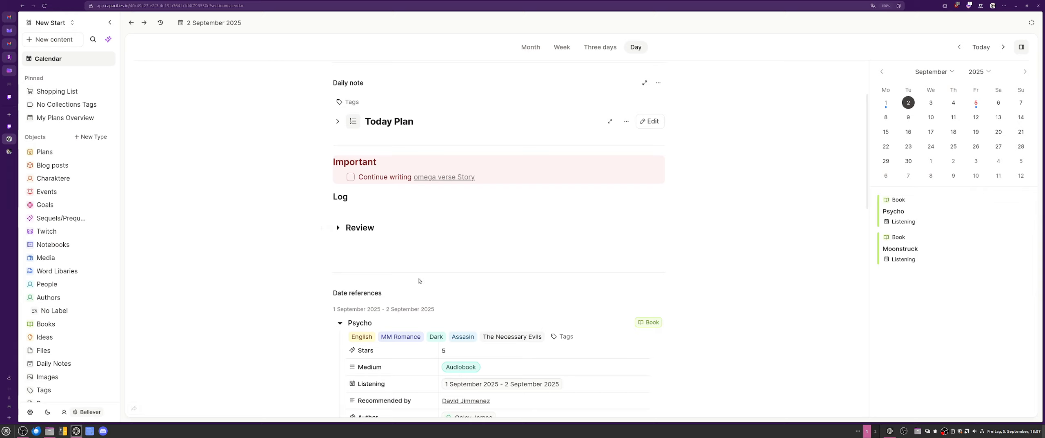
{"action": "left_click", "coordinate": [341, 324]}
Expand the book Moonstruck in the date references and set its Stars rating to 5.
{"action": "scroll", "coordinate": [318, 325], "scroll_direction": "down", "scroll_amount": 5}
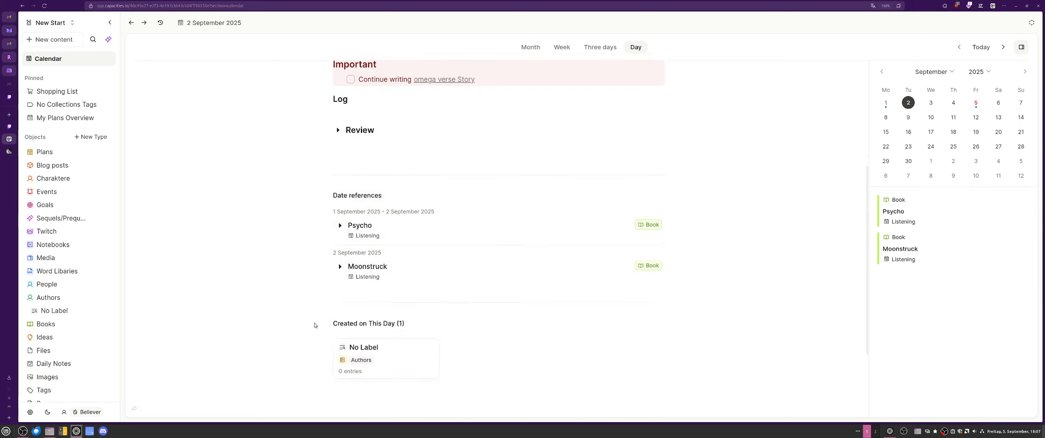
{"action": "left_click", "coordinate": [339, 152]}
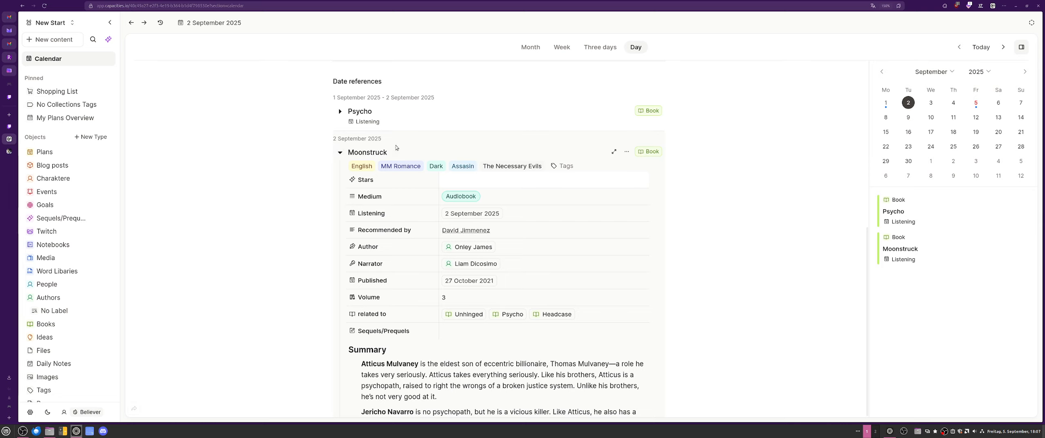
{"action": "left_click", "coordinate": [528, 179]}
{"action": "type", "text": "5"}
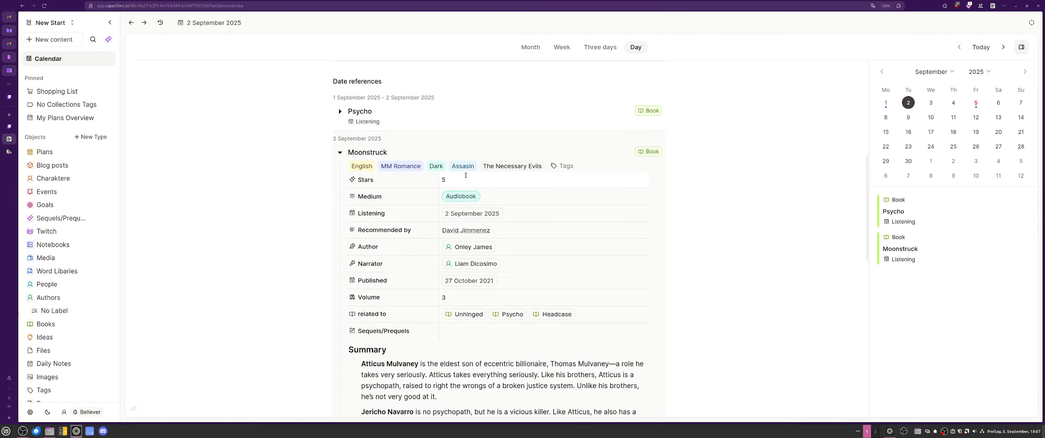
Look over the rest of the Moonstruck entry's properties, summary and review section, and collapse the entry in the date references.
{"action": "scroll", "coordinate": [469, 200], "scroll_direction": "down", "scroll_amount": 4}
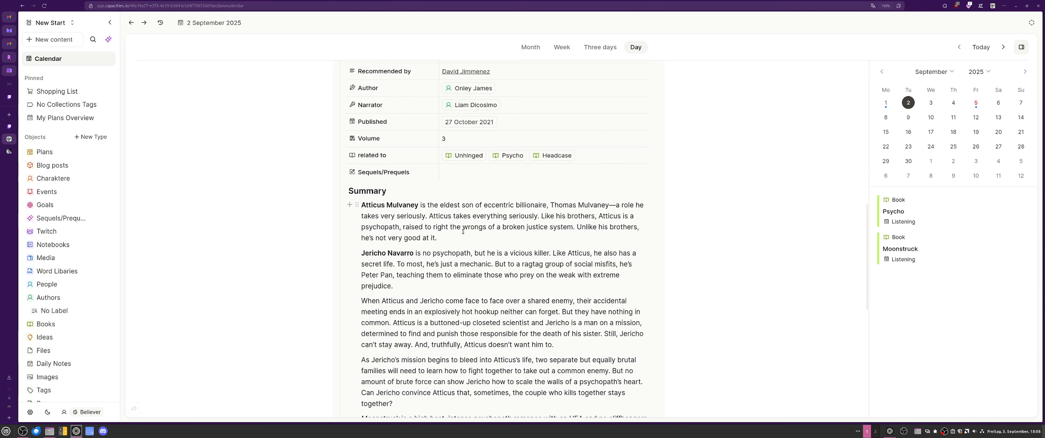
{"action": "scroll", "coordinate": [403, 208], "scroll_direction": "down", "scroll_amount": 1}
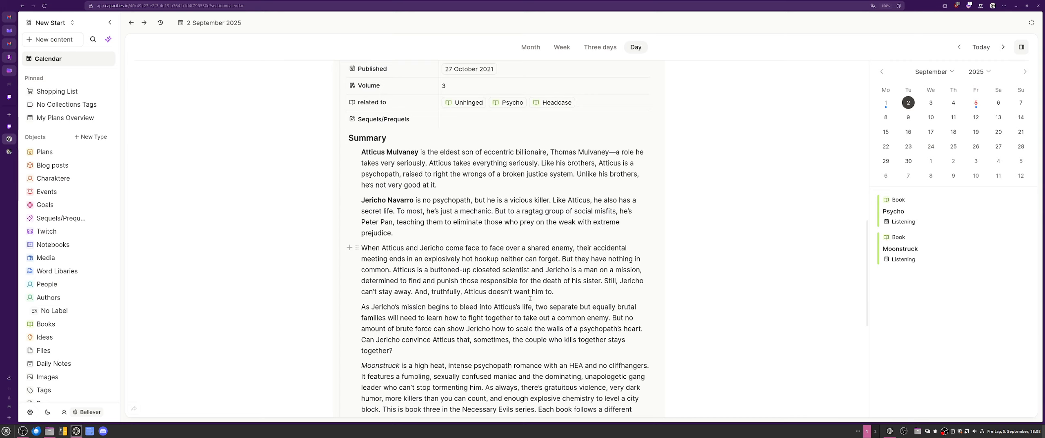
{"action": "scroll", "coordinate": [531, 305], "scroll_direction": "down", "scroll_amount": 5}
{"action": "scroll", "coordinate": [530, 306], "scroll_direction": "up", "scroll_amount": 10}
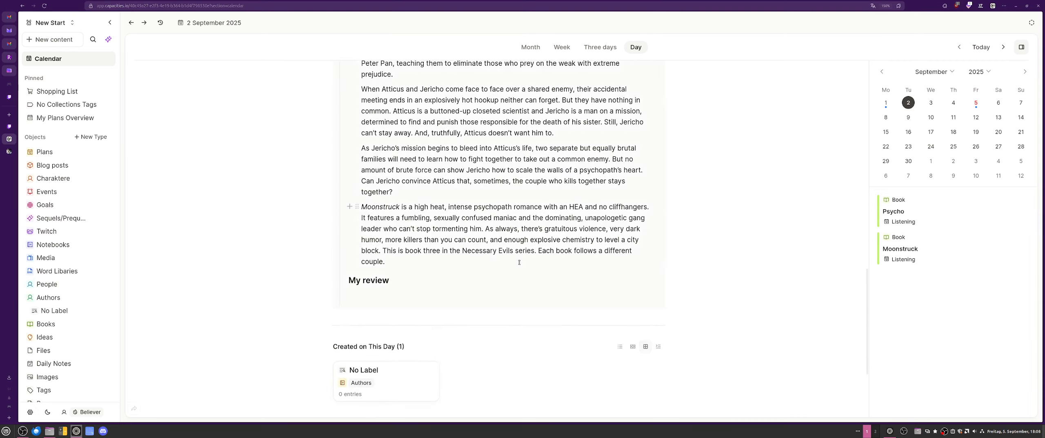
{"action": "scroll", "coordinate": [519, 265], "scroll_direction": "up", "scroll_amount": 8}
{"action": "scroll", "coordinate": [343, 194], "scroll_direction": "down", "scroll_amount": 6}
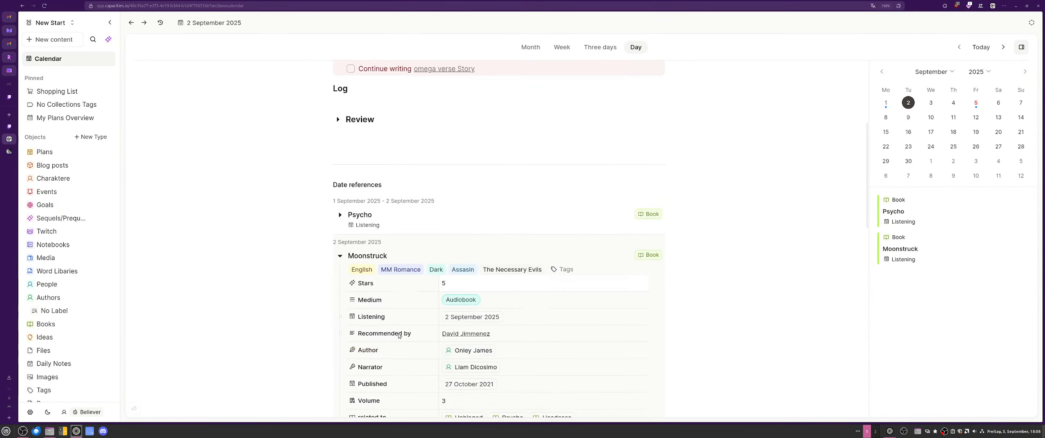
{"action": "left_click", "coordinate": [340, 205]}
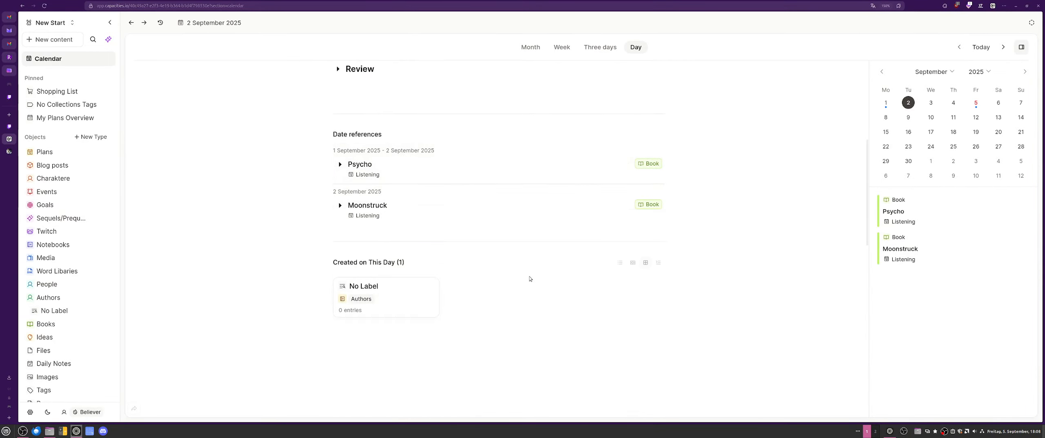
Review the daily note and the collapsed date references on the 2 September 2025 day page.
{"action": "scroll", "coordinate": [530, 280], "scroll_direction": "up", "scroll_amount": 5}
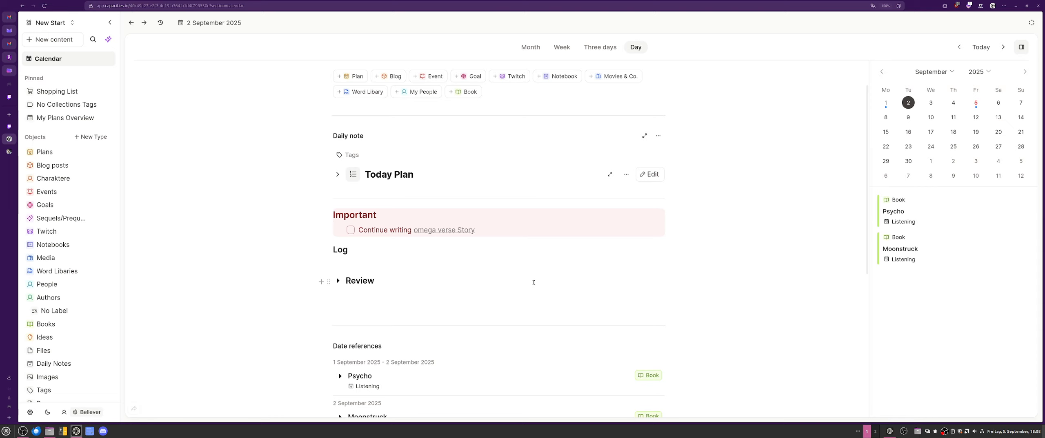
{"action": "scroll", "coordinate": [515, 297], "scroll_direction": "down", "scroll_amount": 3}
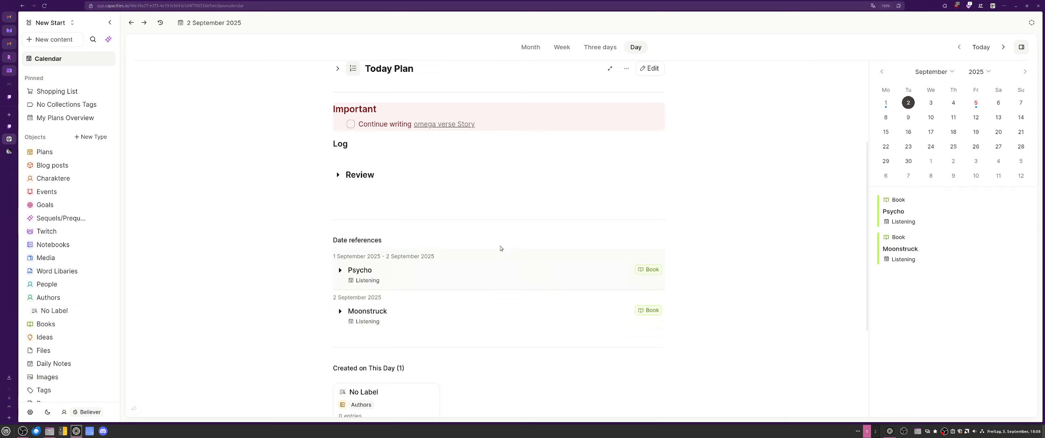
{"action": "scroll", "coordinate": [501, 245], "scroll_direction": "up", "scroll_amount": 4}
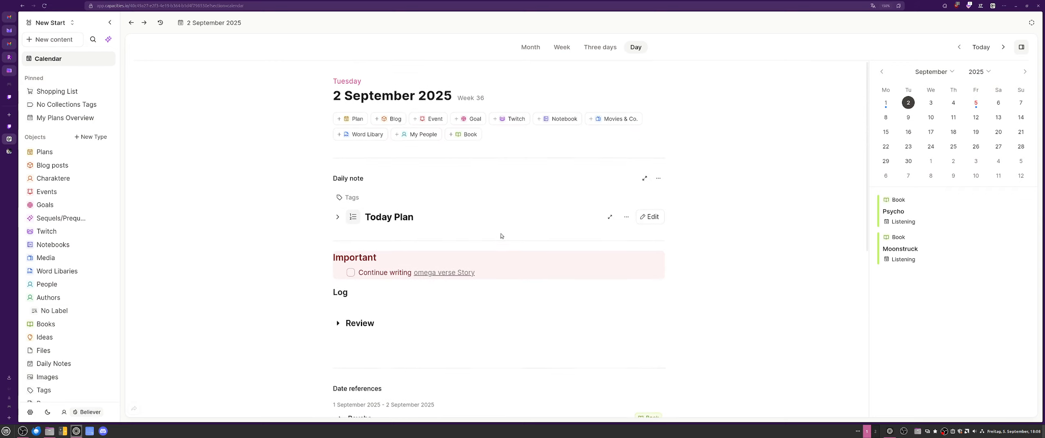
Open the 5 September 2025 day page and insert a reference to the book Headcase under the daily note's Log heading.
{"action": "left_click", "coordinate": [976, 102]}
{"action": "scroll", "coordinate": [465, 344], "scroll_direction": "down", "scroll_amount": 5}
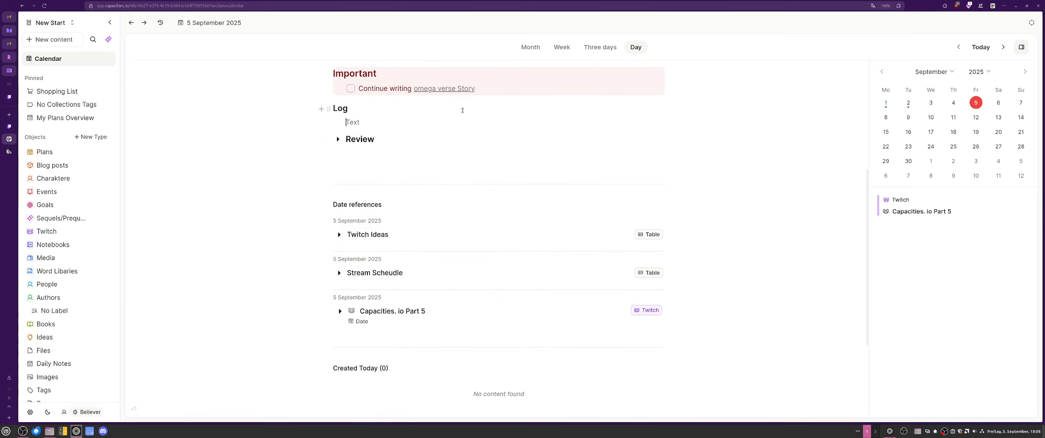
{"action": "type", "text": "@"}
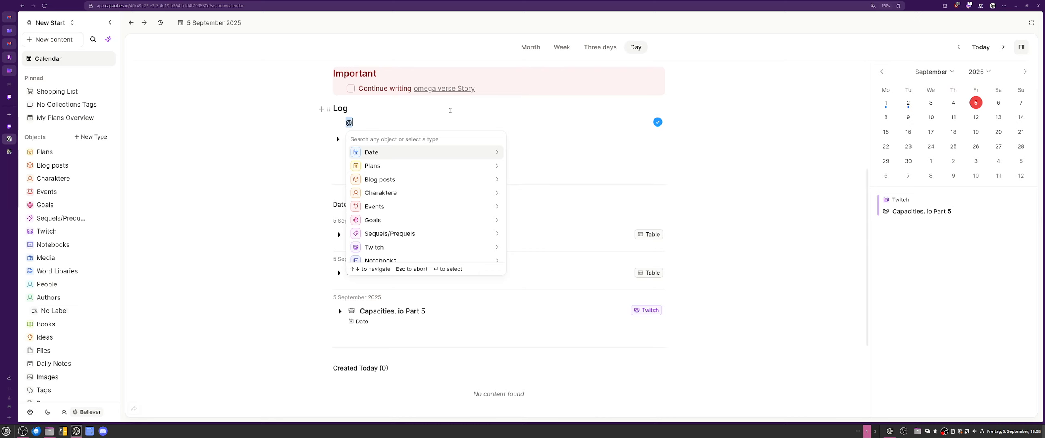
{"action": "type", "text": "h"}
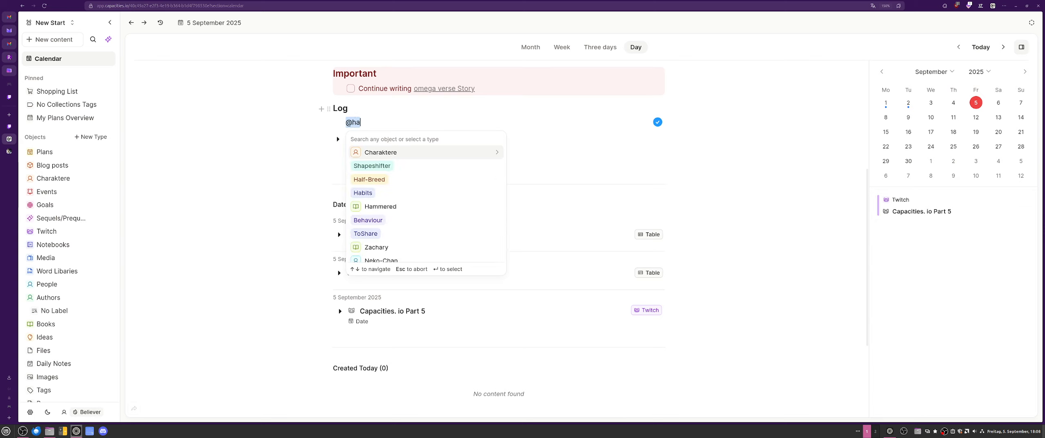
{"action": "type", "text": "ea"}
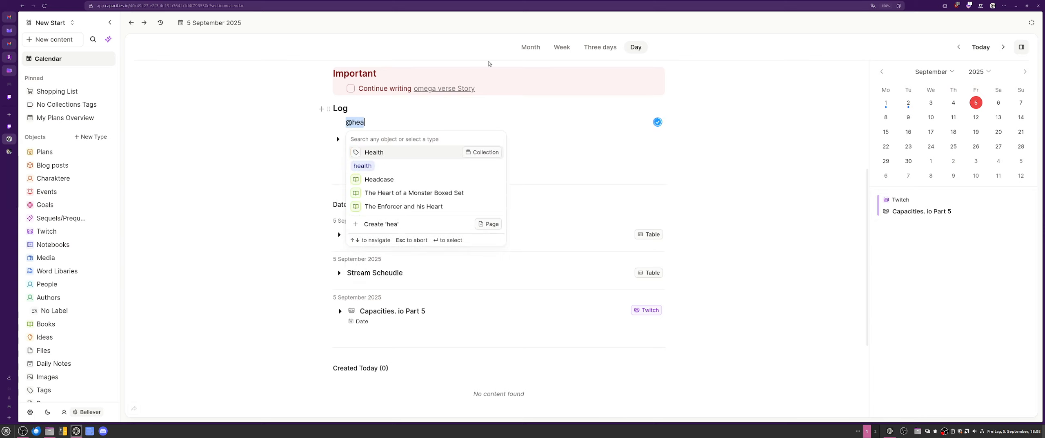
{"action": "left_click", "coordinate": [420, 180]}
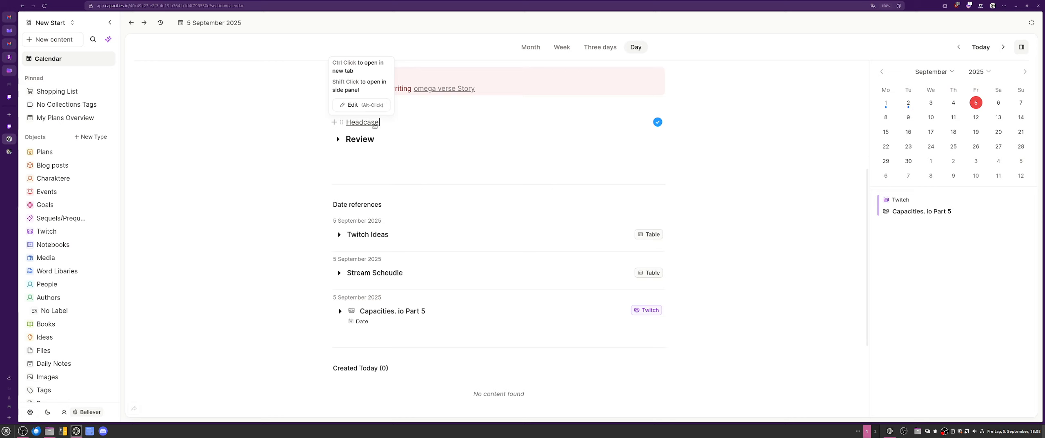
Convert the Headcase reference under Log into a block and change its view to Embed.
{"action": "left_click", "coordinate": [359, 105]}
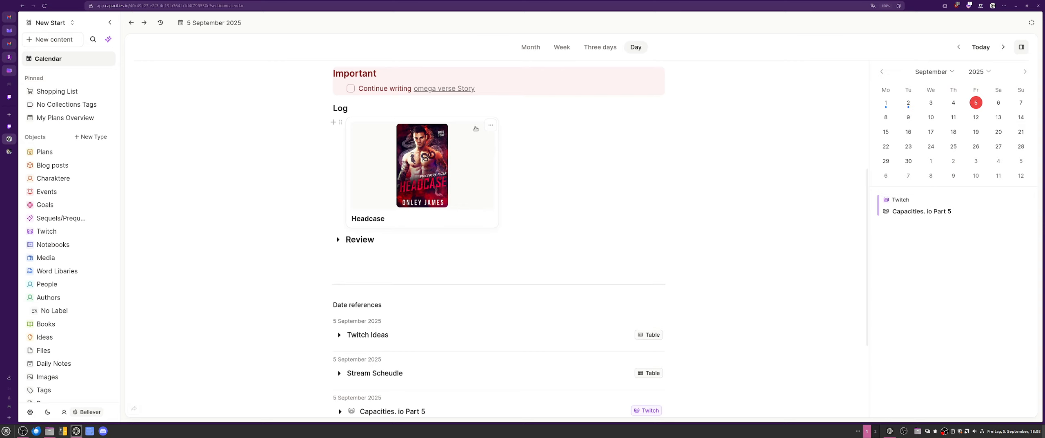
{"action": "left_click", "coordinate": [490, 125]}
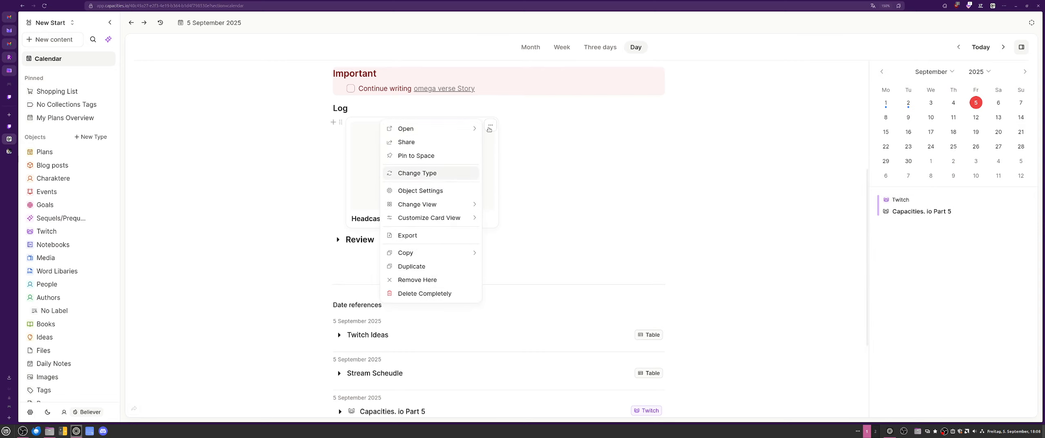
{"action": "mouse_move", "coordinate": [435, 203]}
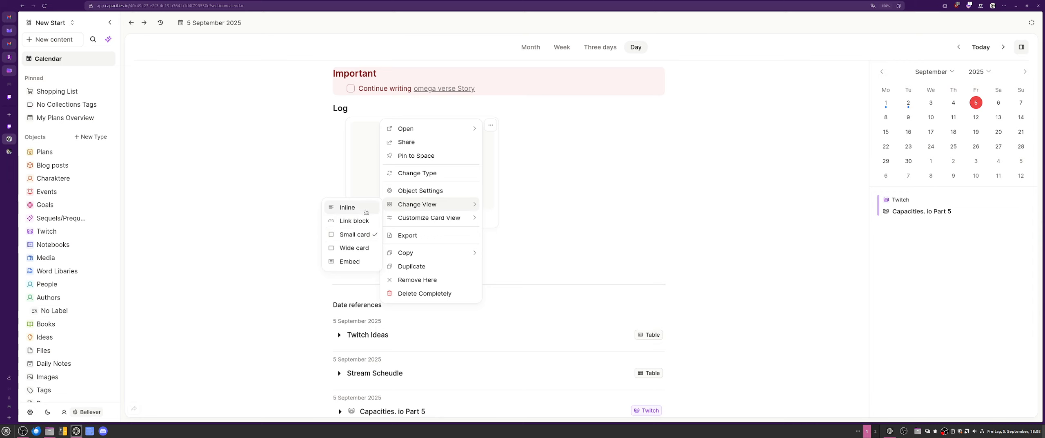
{"action": "left_click", "coordinate": [357, 263]}
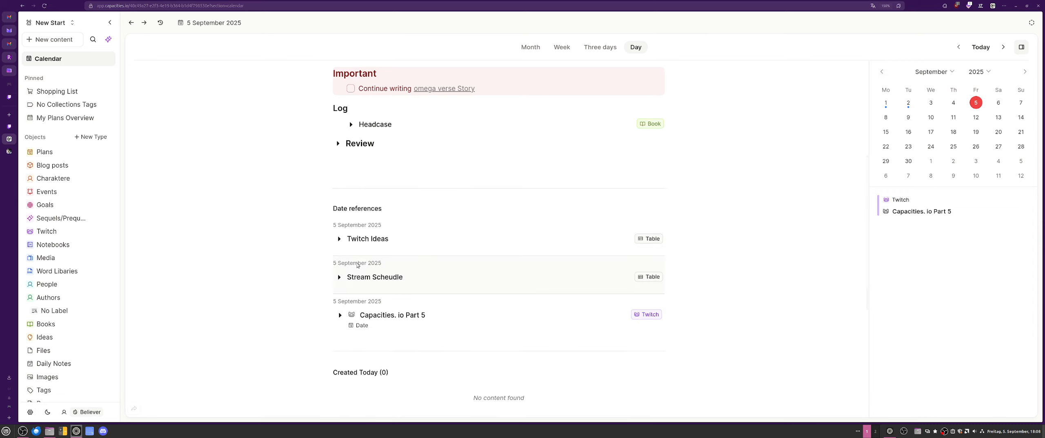
Expand the embedded Headcase entry and add the hidden Listening property to its displayed properties.
{"action": "left_click", "coordinate": [352, 125]}
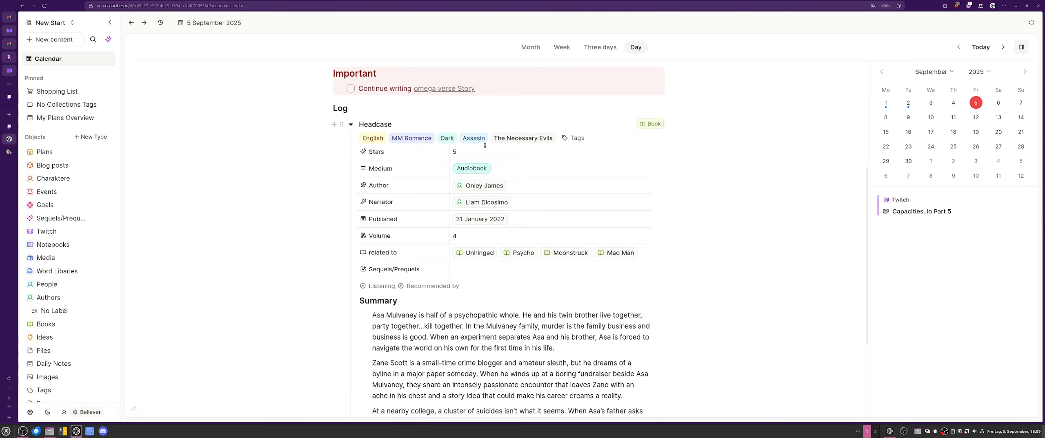
{"action": "scroll", "coordinate": [485, 145], "scroll_direction": "down", "scroll_amount": 4}
{"action": "scroll", "coordinate": [360, 180], "scroll_direction": "up", "scroll_amount": 1}
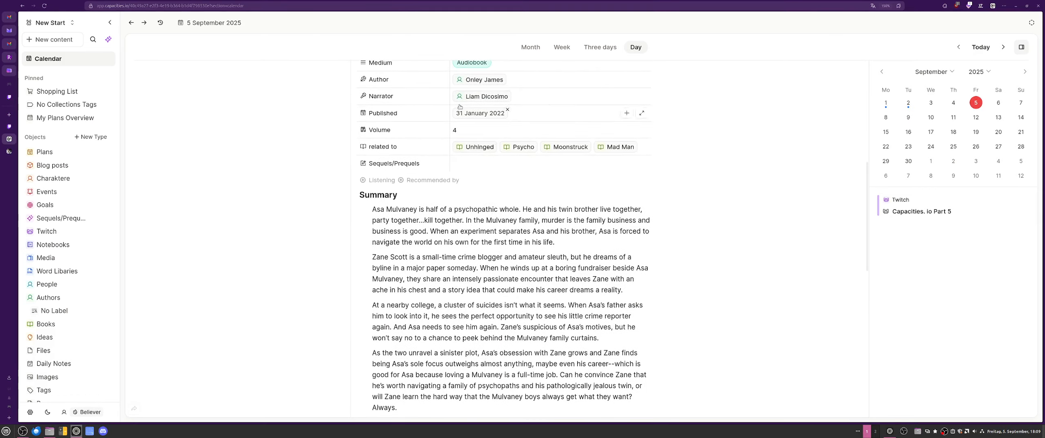
{"action": "left_click", "coordinate": [362, 180]}
{"action": "scroll", "coordinate": [508, 243], "scroll_direction": "up", "scroll_amount": 3}
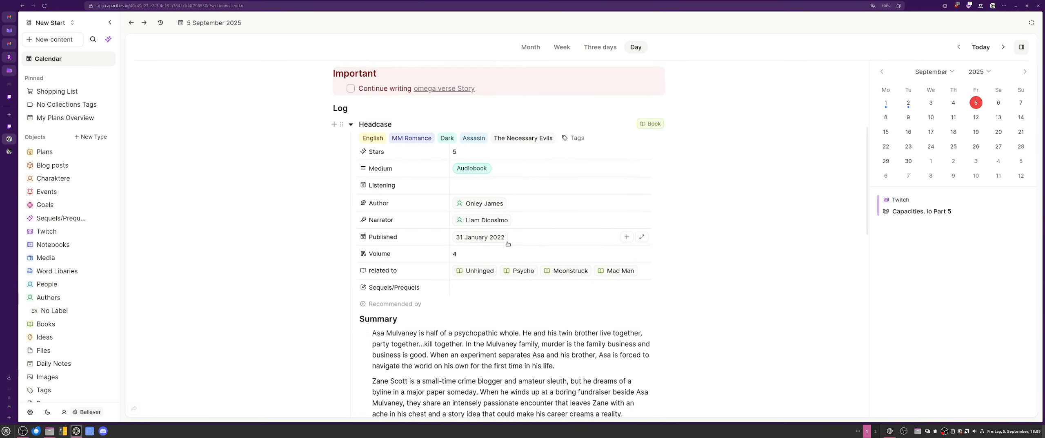
Set Headcase's Listening property to a date range from 3 September 2025 to 4 September 2025.
{"action": "left_click", "coordinate": [460, 186]}
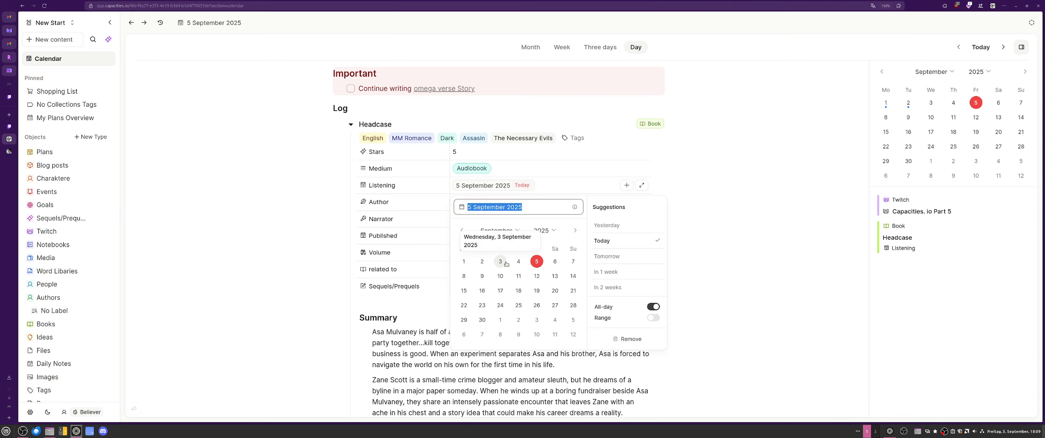
{"action": "left_click", "coordinate": [501, 262]}
{"action": "left_click", "coordinate": [654, 318]}
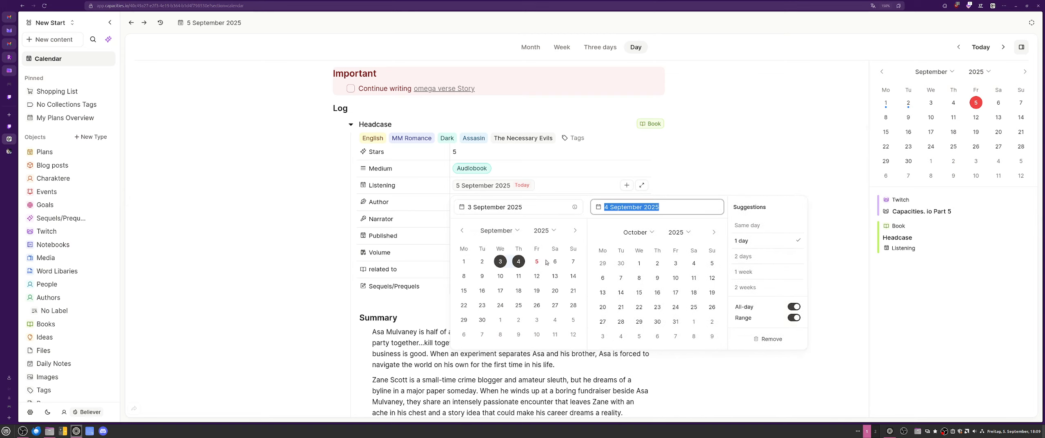
{"action": "left_click", "coordinate": [733, 162]}
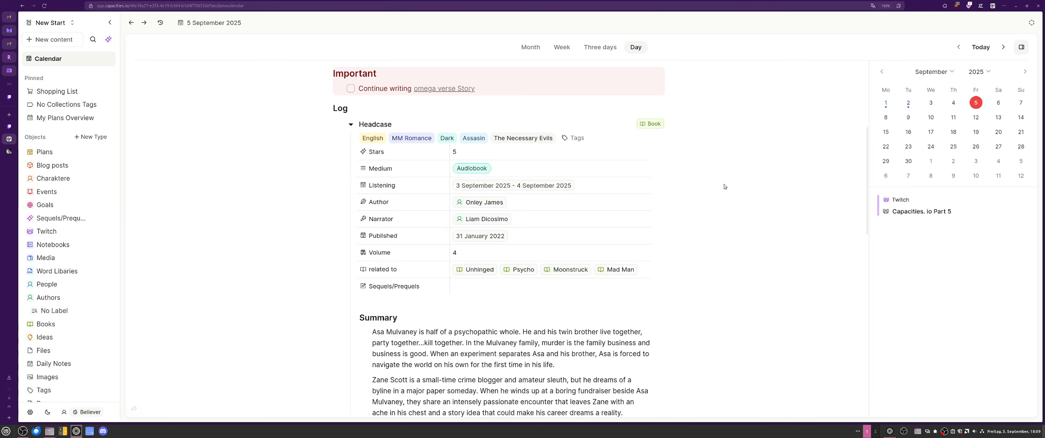
Change Headcase's Listening range to start on 2 September 2025 and end on 3 September 2025.
{"action": "left_click", "coordinate": [529, 190]}
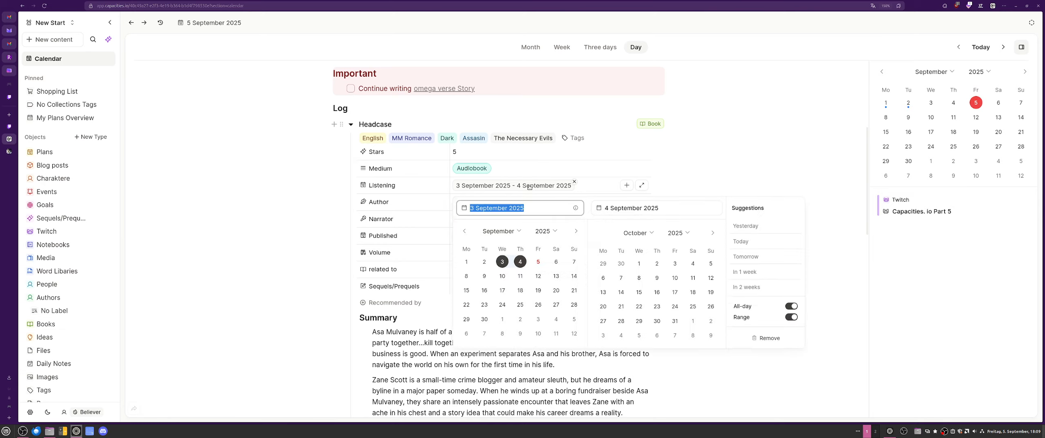
{"action": "left_click", "coordinate": [482, 261]}
{"action": "left_click", "coordinate": [500, 262]}
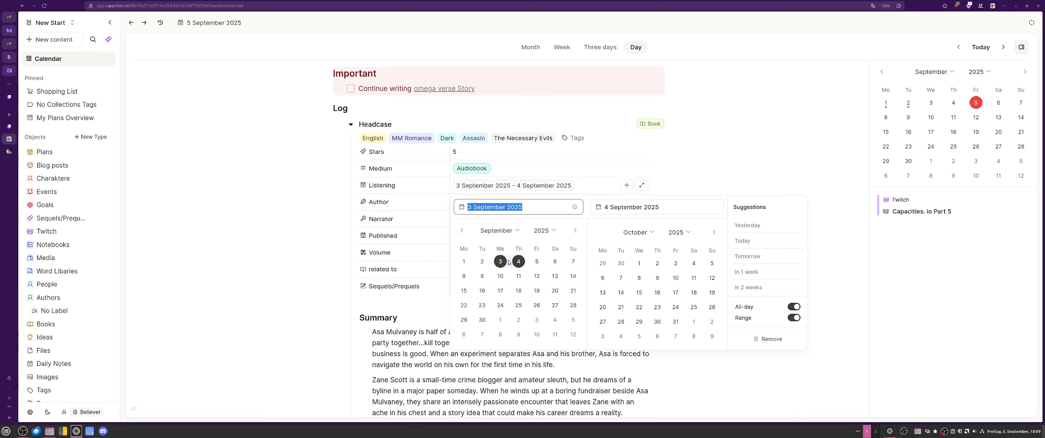
{"action": "left_click", "coordinate": [482, 262]}
{"action": "left_click", "coordinate": [634, 209]}
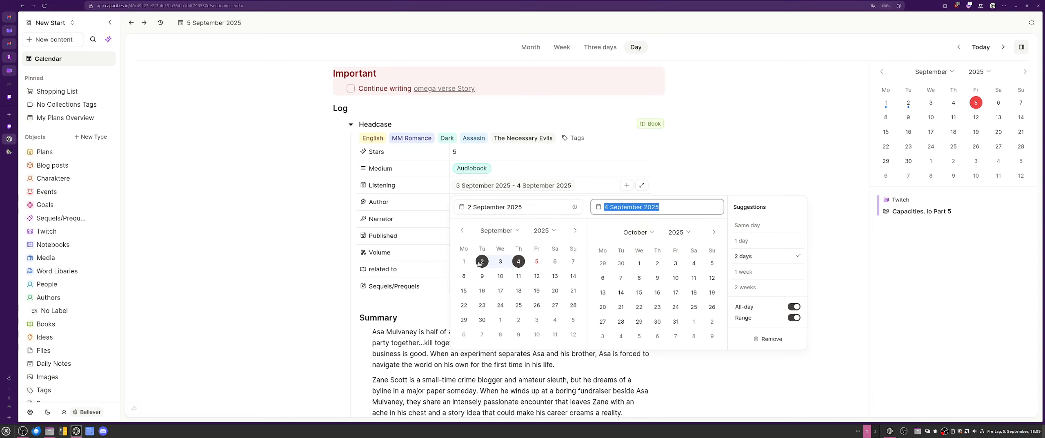
{"action": "left_click", "coordinate": [500, 261]}
{"action": "left_click", "coordinate": [823, 186]}
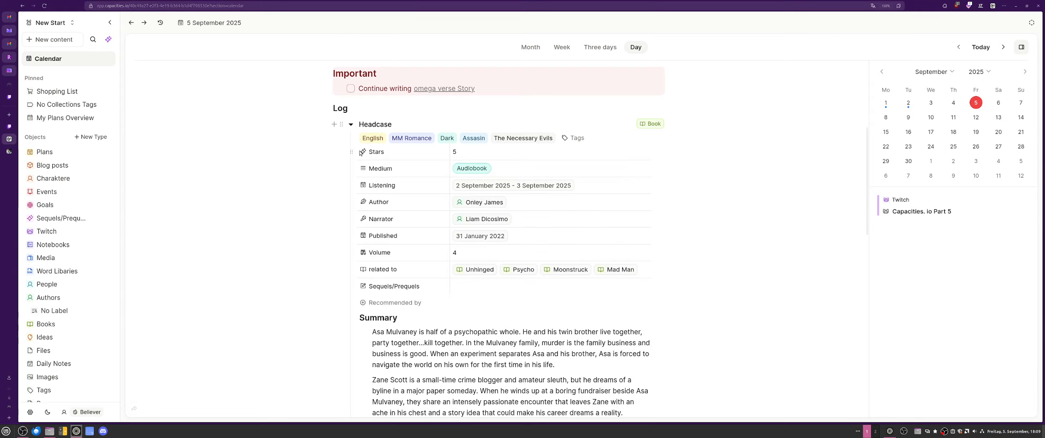
Look over the rest of the embedded Headcase entry's summary and collapse the entry under Log.
{"action": "scroll", "coordinate": [444, 287], "scroll_direction": "down", "scroll_amount": 5}
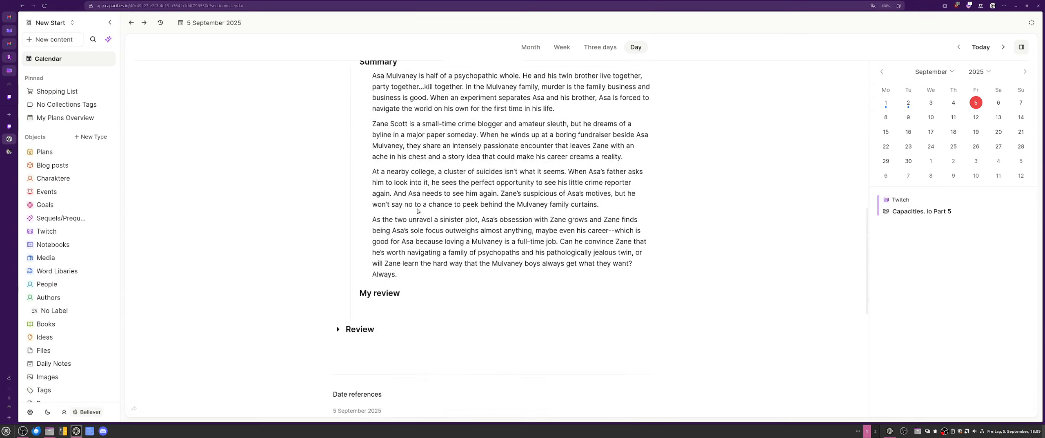
{"action": "scroll", "coordinate": [541, 287], "scroll_direction": "up", "scroll_amount": 5}
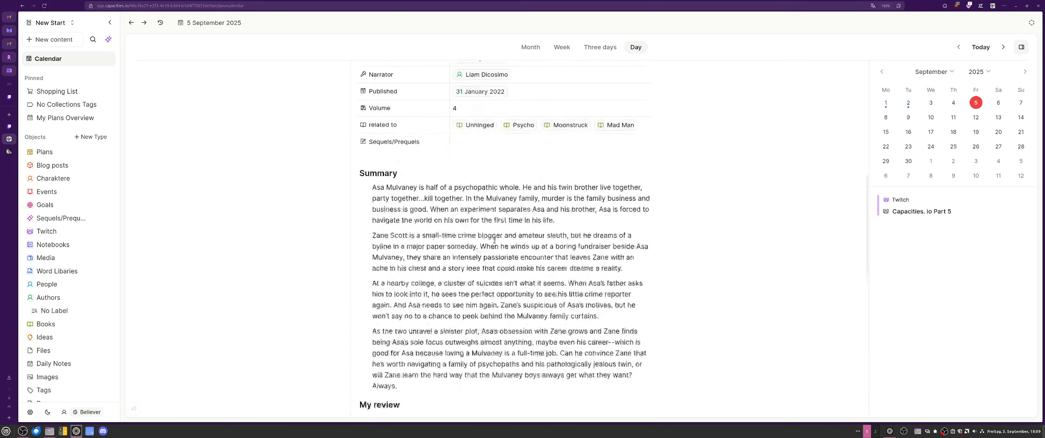
{"action": "left_click", "coordinate": [351, 124]}
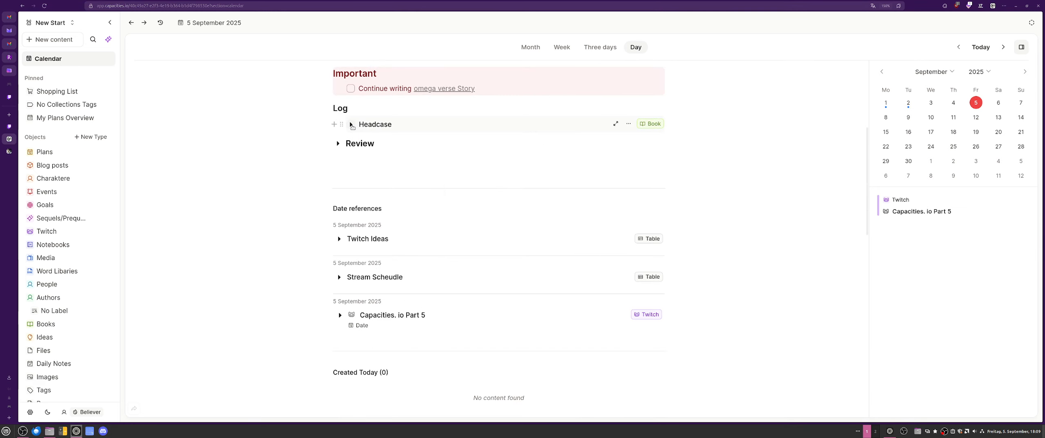
Add a reference to the book Mad Man below Headcase under Log and convert it into a small card.
{"action": "left_click", "coordinate": [337, 128]}
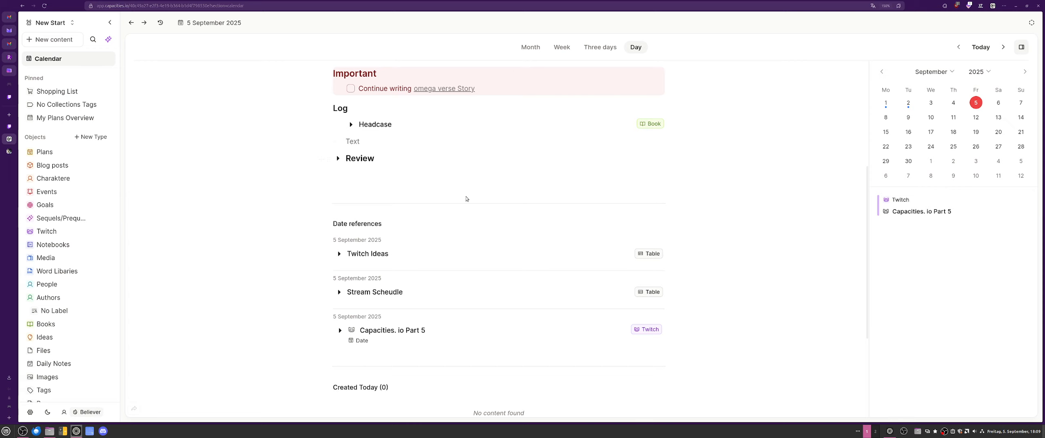
{"action": "type", "text": "@"}
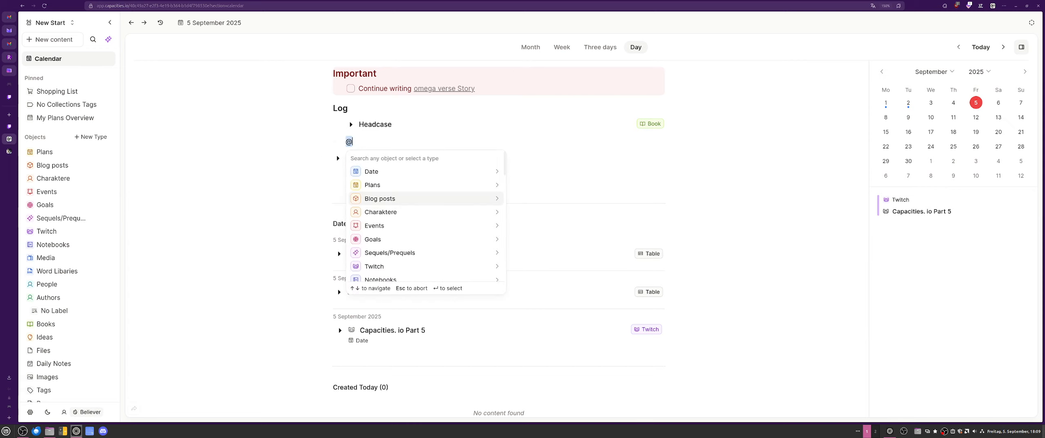
{"action": "type", "text": "mad"}
{"action": "key", "text": "Up"}
{"action": "key", "text": "Up"}
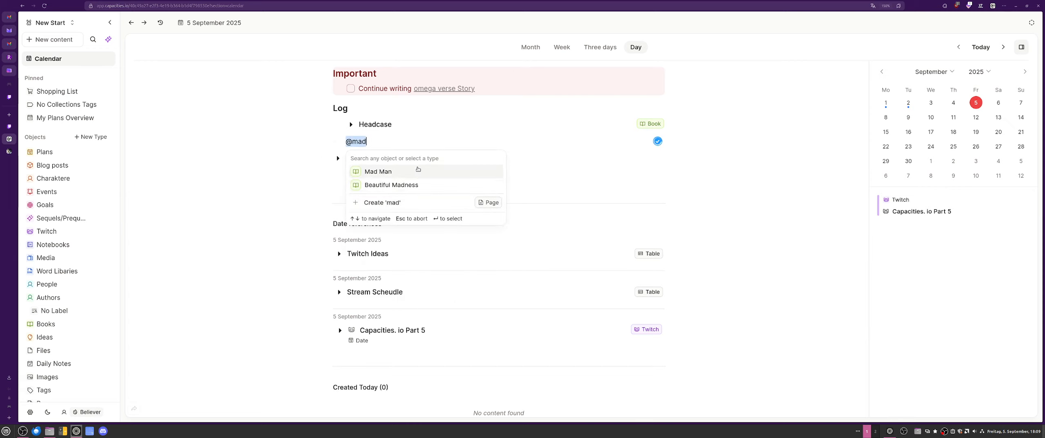
{"action": "key", "text": "Return"}
{"action": "left_click", "coordinate": [367, 142]}
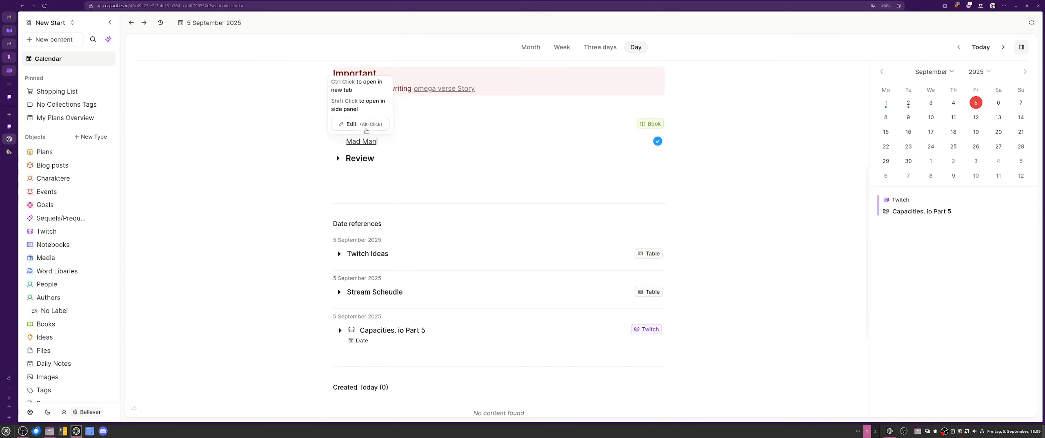
{"action": "left_click", "coordinate": [430, 294]}
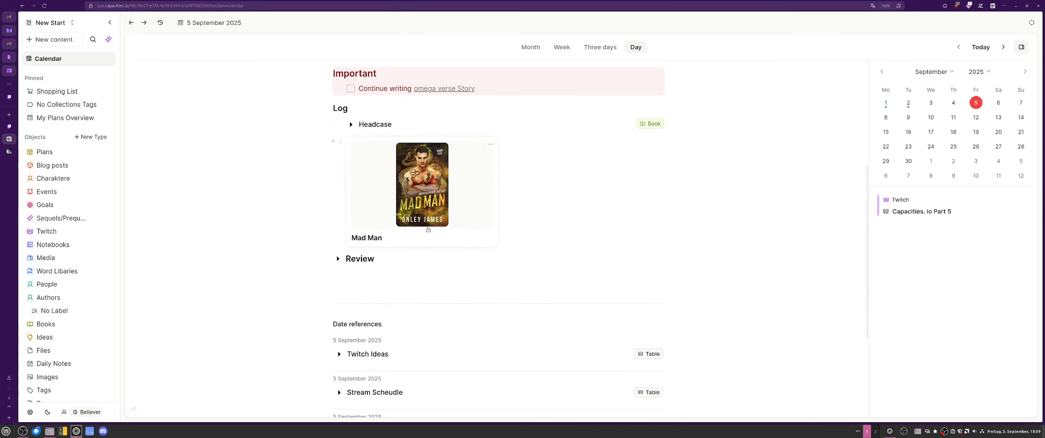
Change the view of the Mad Man small card under Log to an embed.
{"action": "left_click", "coordinate": [485, 150]}
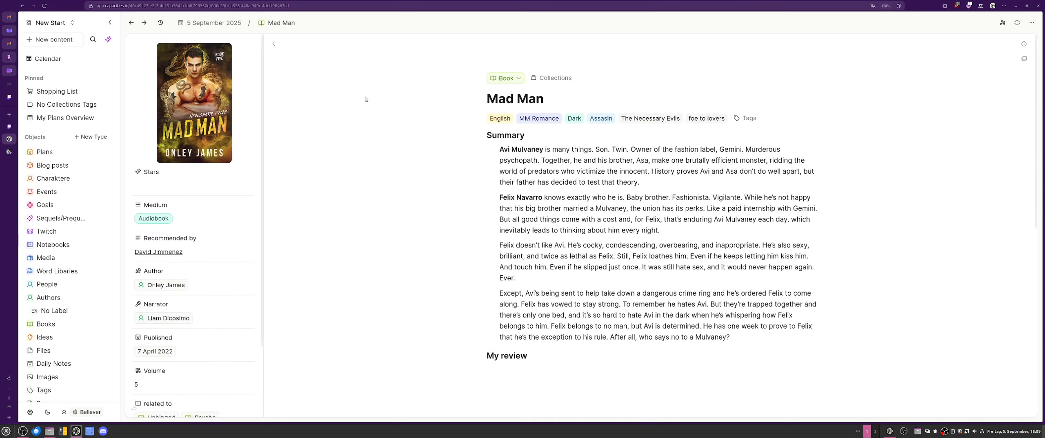
{"action": "key", "text": "alt+Left"}
{"action": "scroll", "coordinate": [405, 219], "scroll_direction": "down", "scroll_amount": 4}
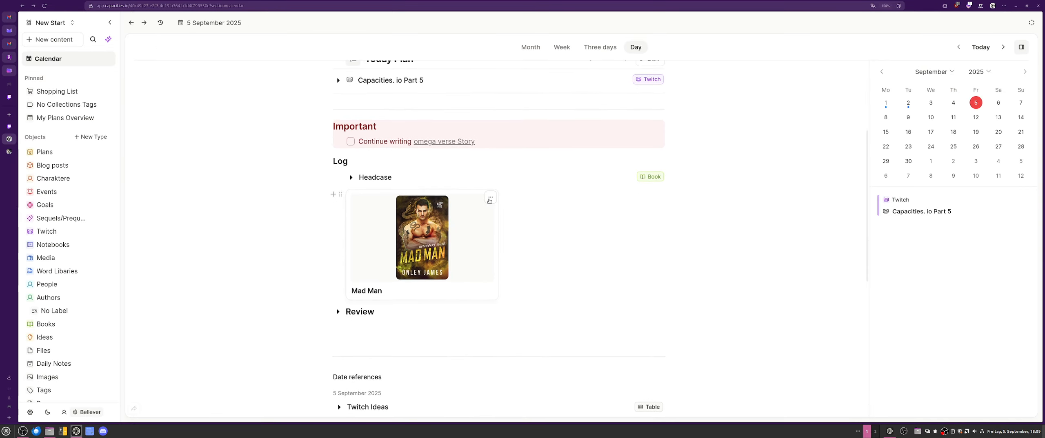
{"action": "left_click", "coordinate": [496, 197]}
{"action": "mouse_move", "coordinate": [450, 276]}
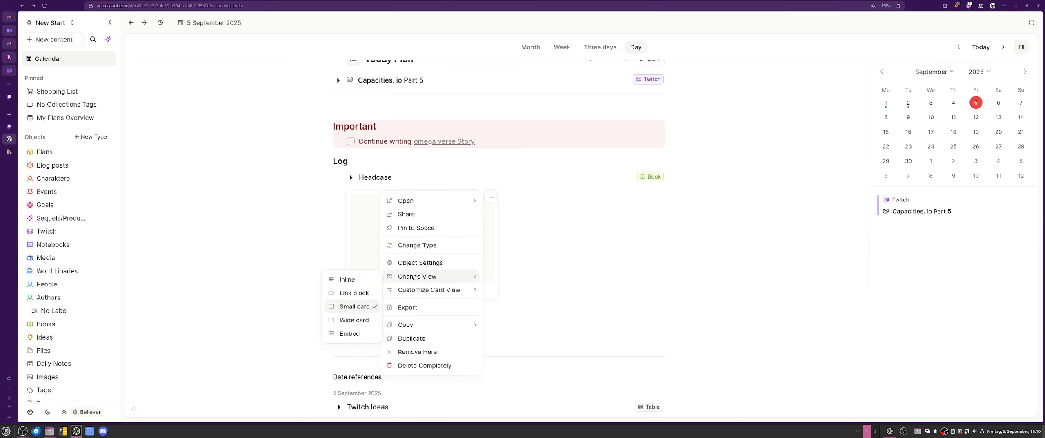
{"action": "left_click", "coordinate": [350, 334]}
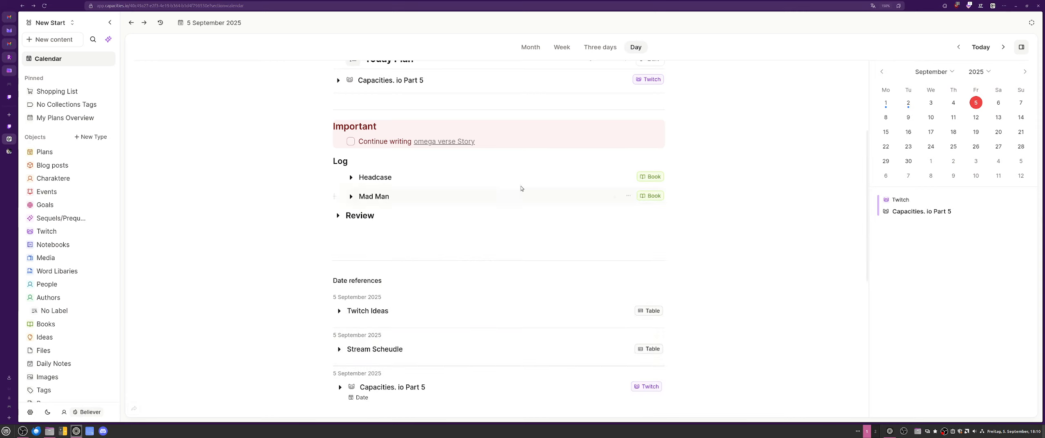
Expand the embedded Mad Man entry under Log and set its Stars rating to 5.
{"action": "left_click", "coordinate": [351, 196]}
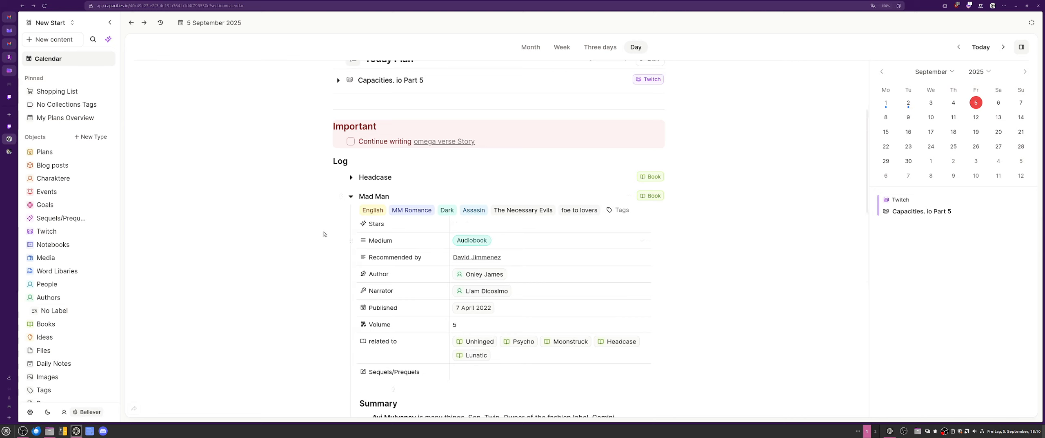
{"action": "left_click", "coordinate": [463, 228]}
{"action": "type", "text": "5"}
Set Mad Man's Listening property to a date range from 4 September 2025 to 5 September 2025.
{"action": "scroll", "coordinate": [545, 261], "scroll_direction": "down", "scroll_amount": 4}
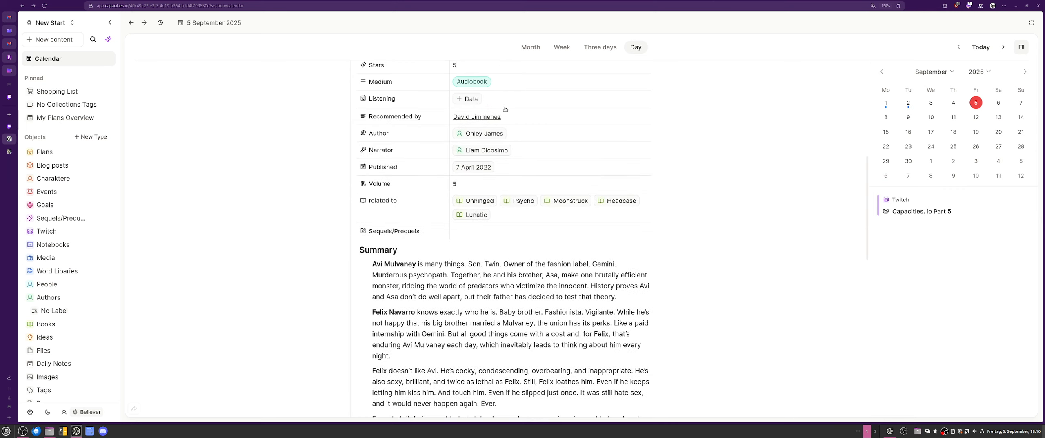
{"action": "scroll", "coordinate": [506, 109], "scroll_direction": "up", "scroll_amount": 3}
{"action": "left_click", "coordinate": [468, 204]}
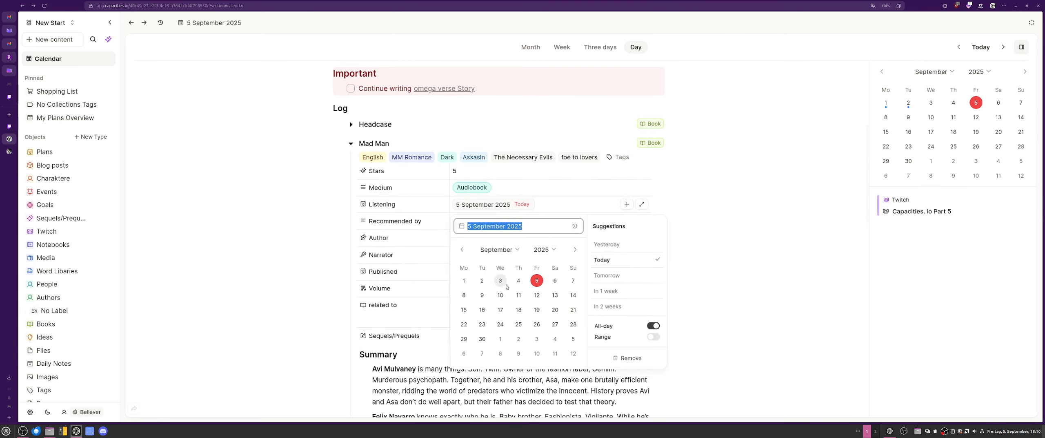
{"action": "left_click", "coordinate": [518, 281]}
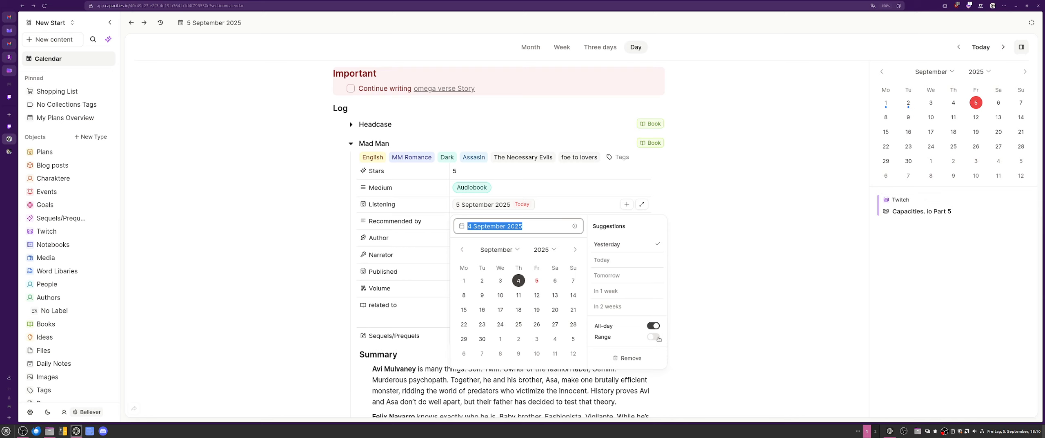
{"action": "left_click", "coordinate": [654, 337]}
{"action": "left_click", "coordinate": [536, 280]}
{"action": "left_click", "coordinate": [705, 152]}
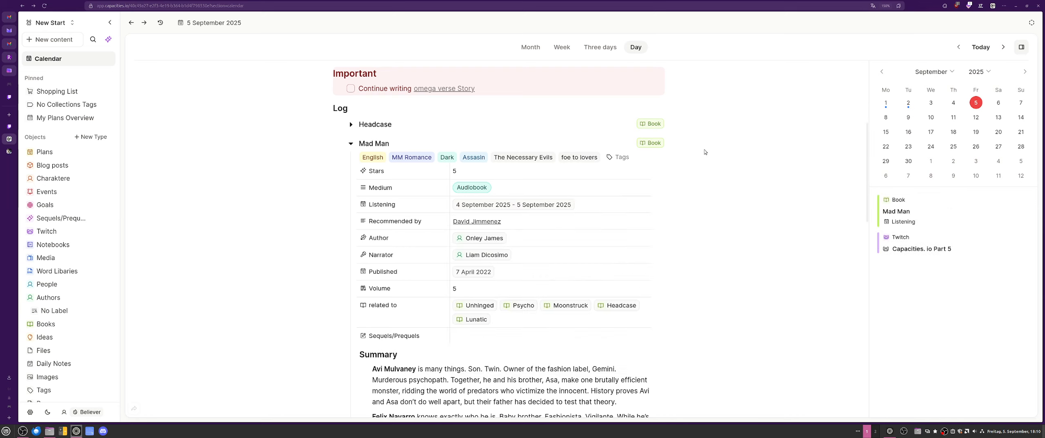
Check Mad Man's embedded properties and the books listed on the 4, 3 and 2 September 2025 day pages.
{"action": "scroll", "coordinate": [691, 154], "scroll_direction": "down", "scroll_amount": 3}
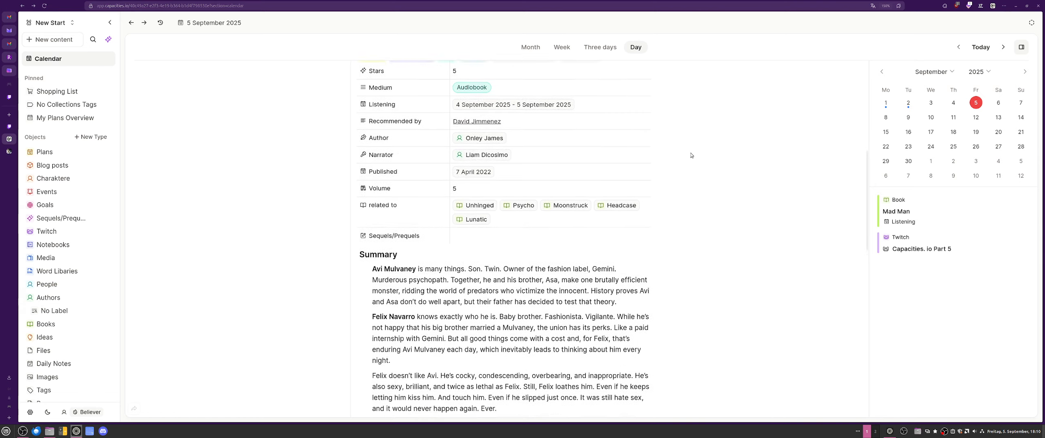
{"action": "scroll", "coordinate": [820, 146], "scroll_direction": "up", "scroll_amount": 3}
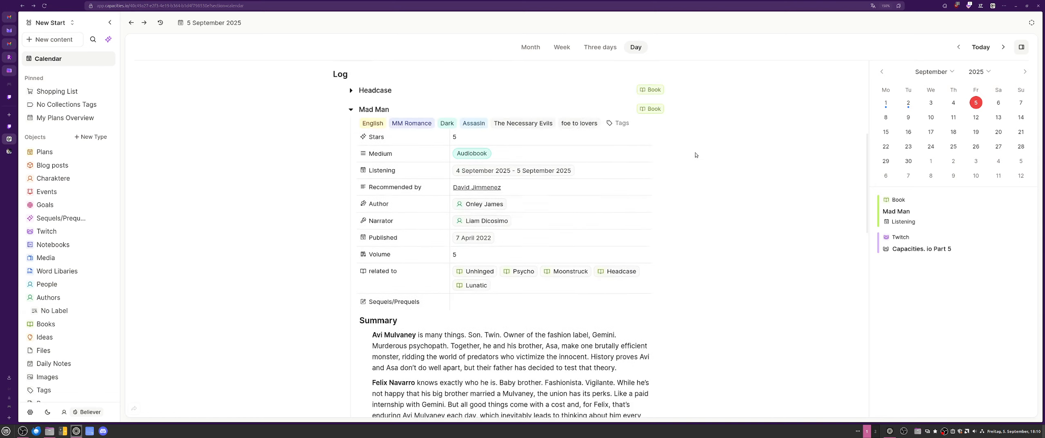
{"action": "left_click", "coordinate": [954, 103]}
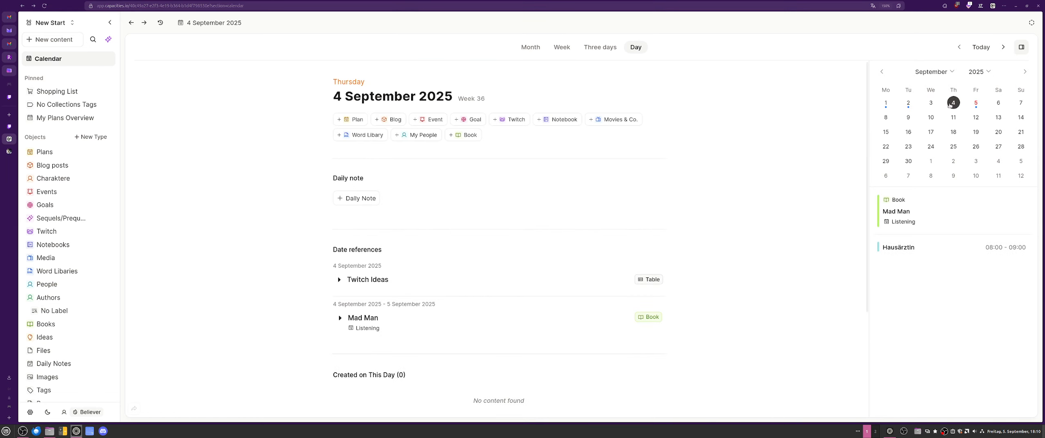
{"action": "left_click", "coordinate": [932, 104]}
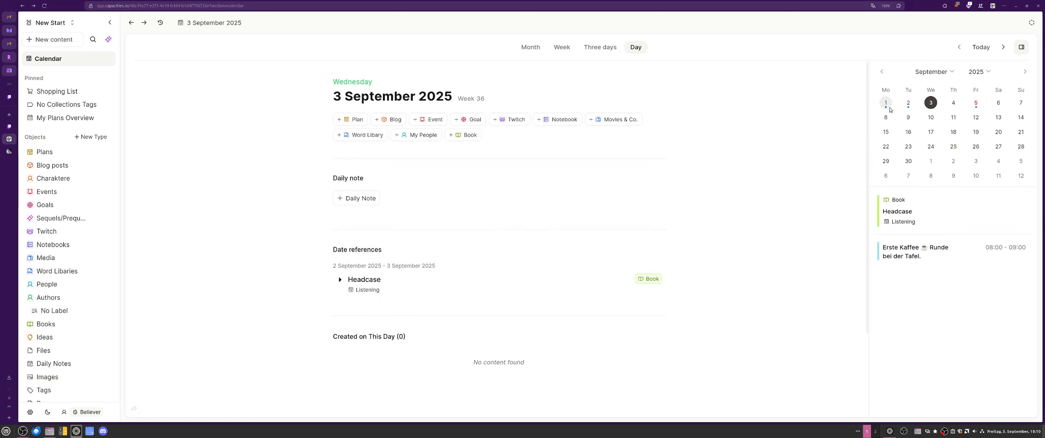
{"action": "left_click", "coordinate": [909, 103]}
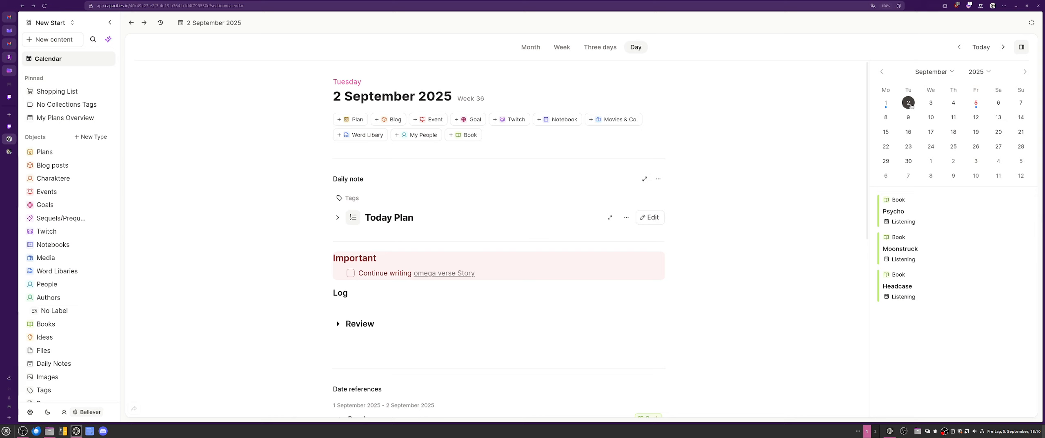
{"action": "left_click", "coordinate": [931, 103]}
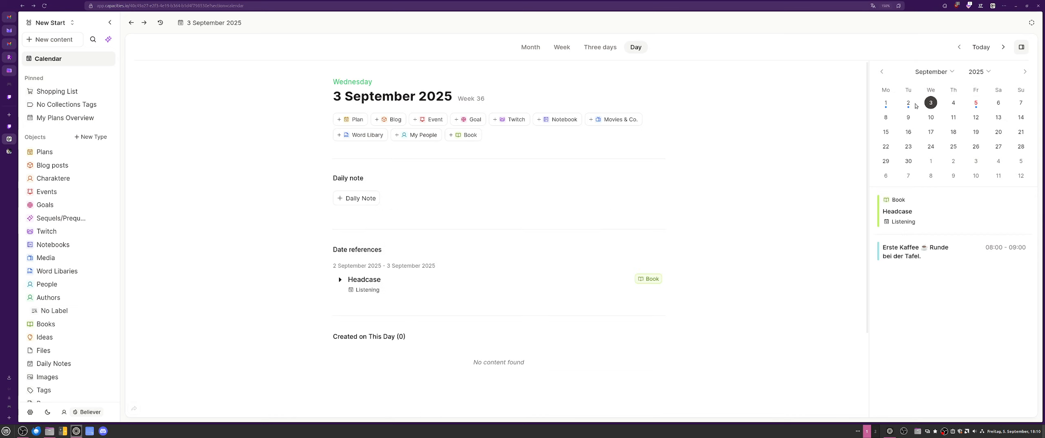
{"action": "left_click", "coordinate": [914, 105]}
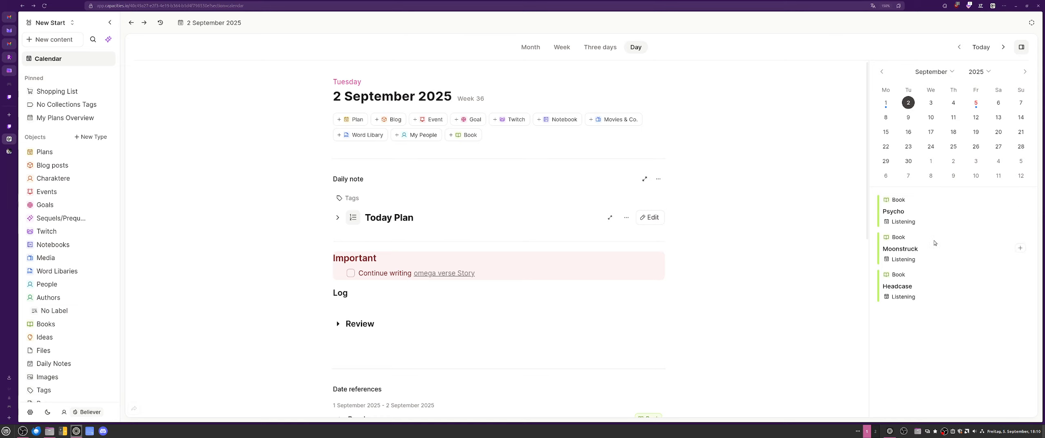
Open Moonstruck from the 2 September day page, extend its Listening range to 3 September 2025, and return to the day.
{"action": "left_click", "coordinate": [894, 250]}
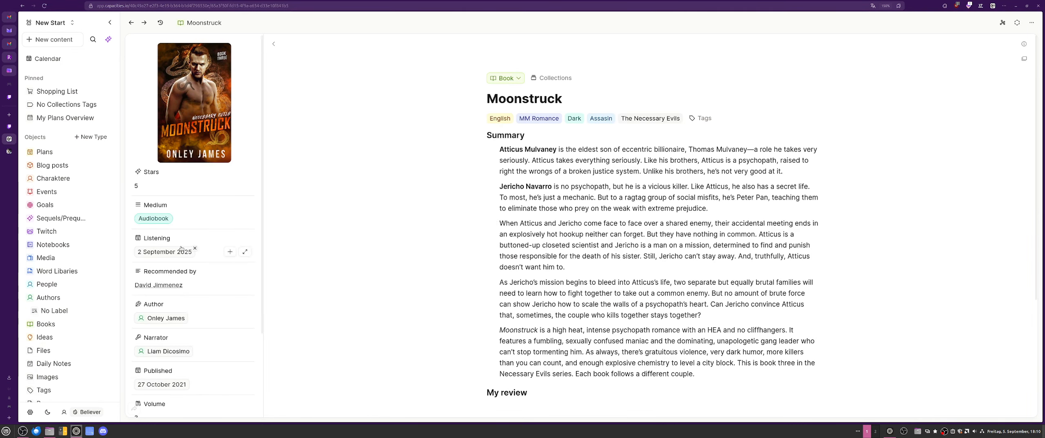
{"action": "left_click", "coordinate": [165, 252]}
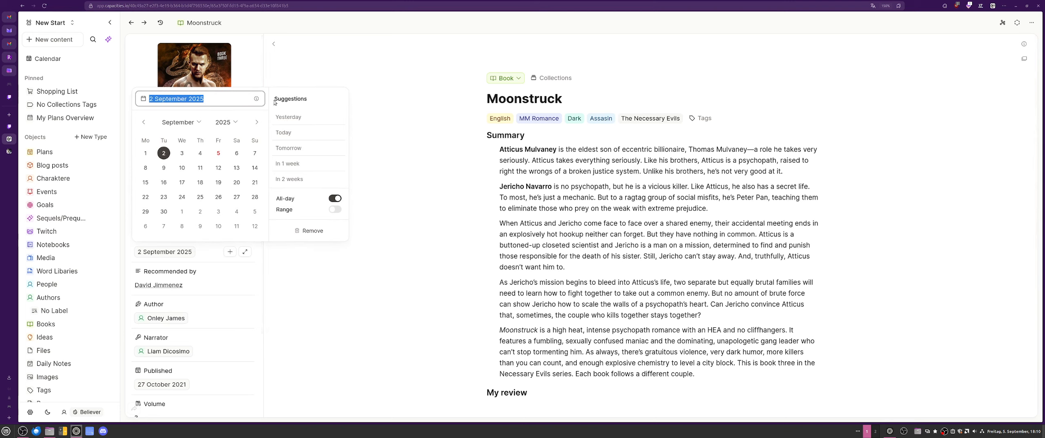
{"action": "left_click", "coordinate": [182, 153], "text": "shift"}
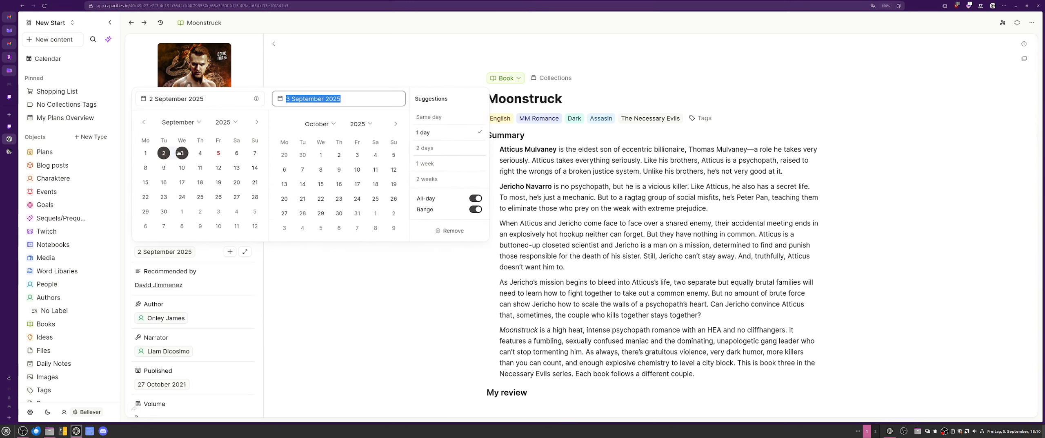
{"action": "left_click", "coordinate": [334, 282]}
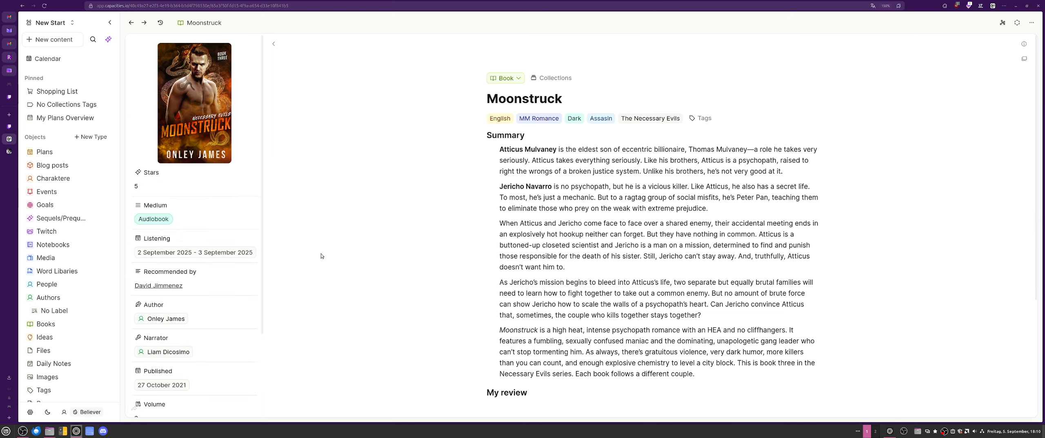
{"action": "left_click", "coordinate": [132, 23]}
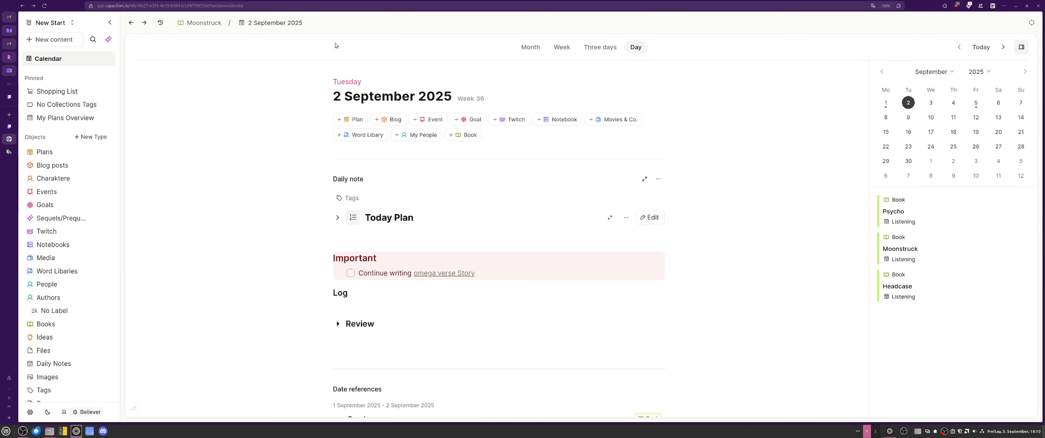
Open Headcase from the 2 September day page and set its Listening range to 3 September 2025 through 4 September 2025.
{"action": "left_click", "coordinate": [900, 284]}
{"action": "left_click", "coordinate": [182, 252]}
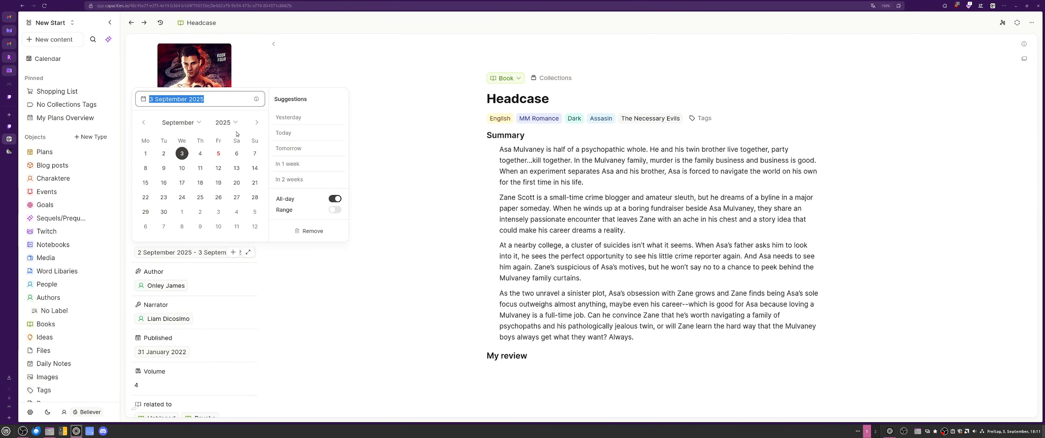
{"action": "left_click", "coordinate": [335, 210]}
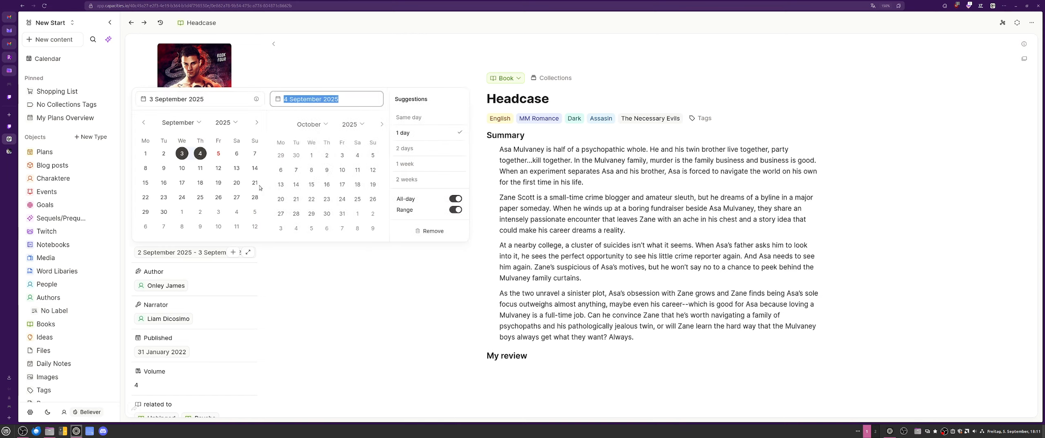
{"action": "left_click", "coordinate": [200, 153]}
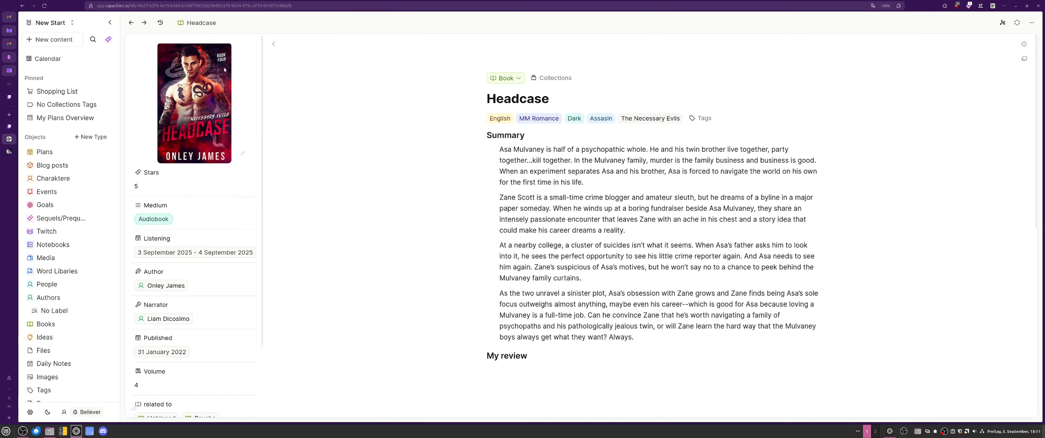
Return to the calendar and review the book references on each day page from 2 to 5 September 2025.
{"action": "left_click", "coordinate": [131, 22]}
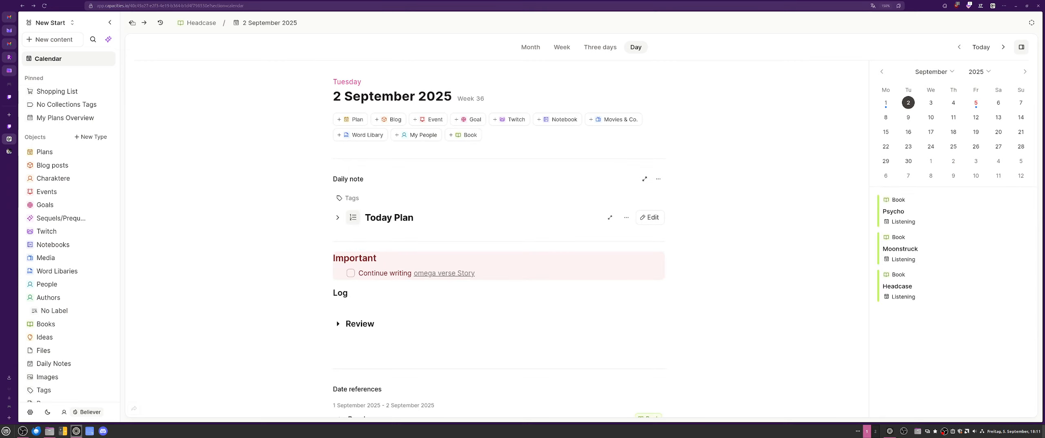
{"action": "left_click", "coordinate": [131, 22]}
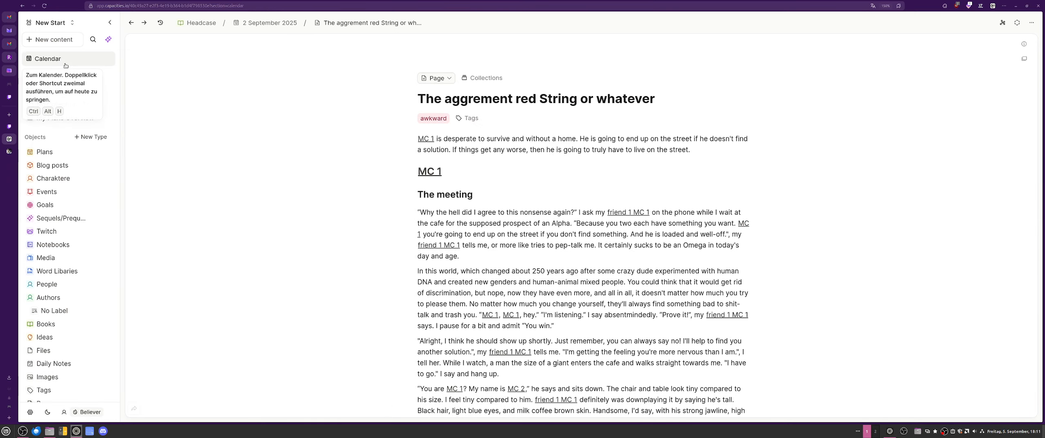
{"action": "left_click", "coordinate": [48, 58]}
{"action": "scroll", "coordinate": [449, 301], "scroll_direction": "down", "scroll_amount": 3}
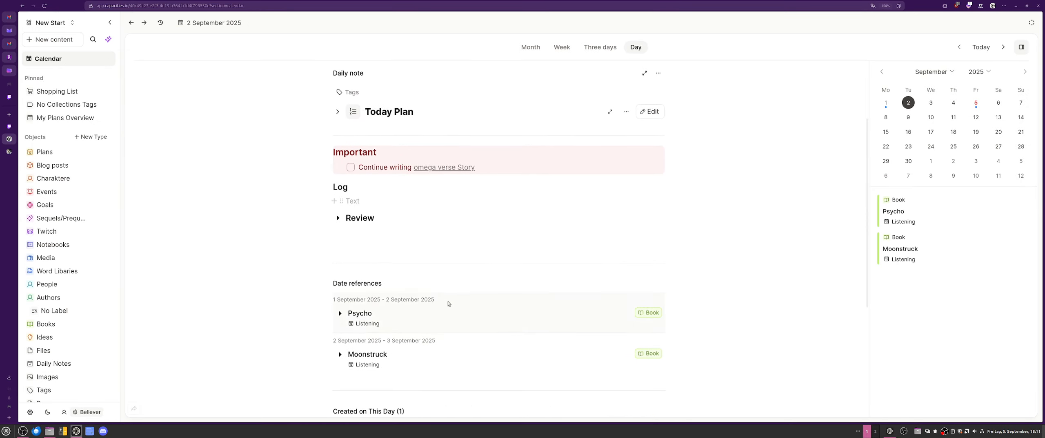
{"action": "scroll", "coordinate": [449, 302], "scroll_direction": "up", "scroll_amount": 3}
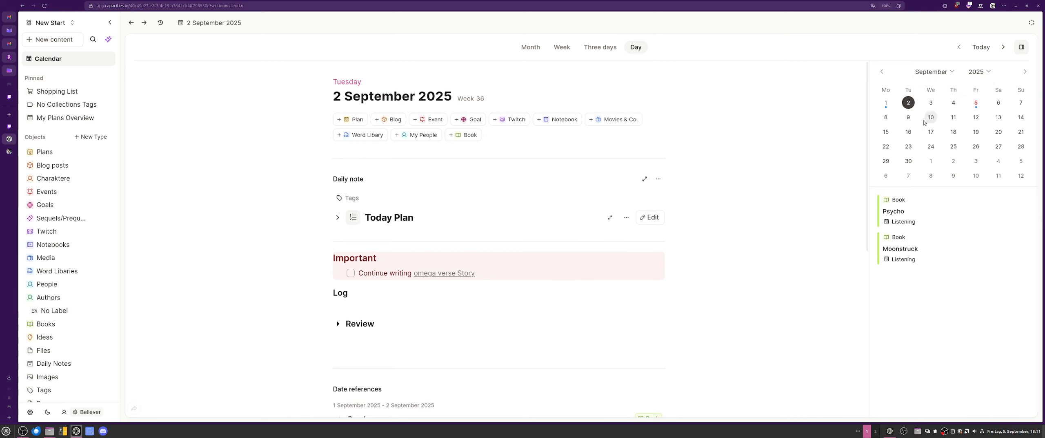
{"action": "left_click", "coordinate": [932, 103]}
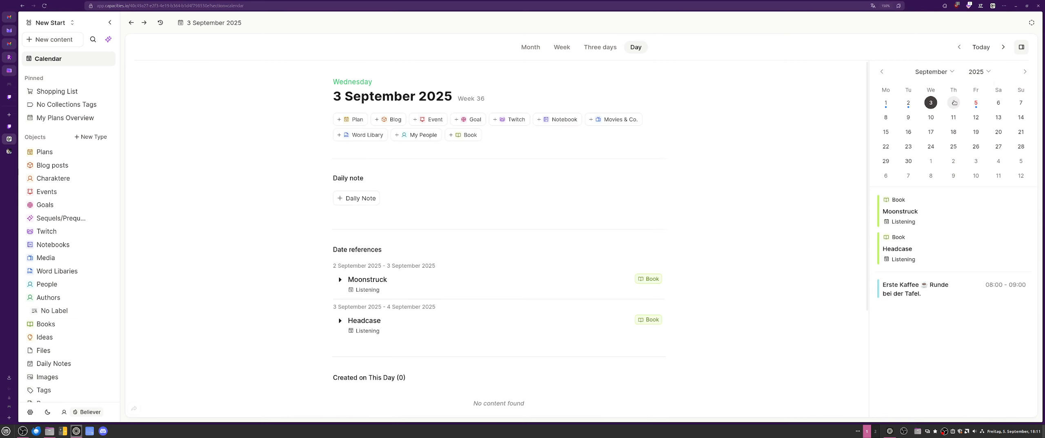
{"action": "left_click", "coordinate": [954, 103]}
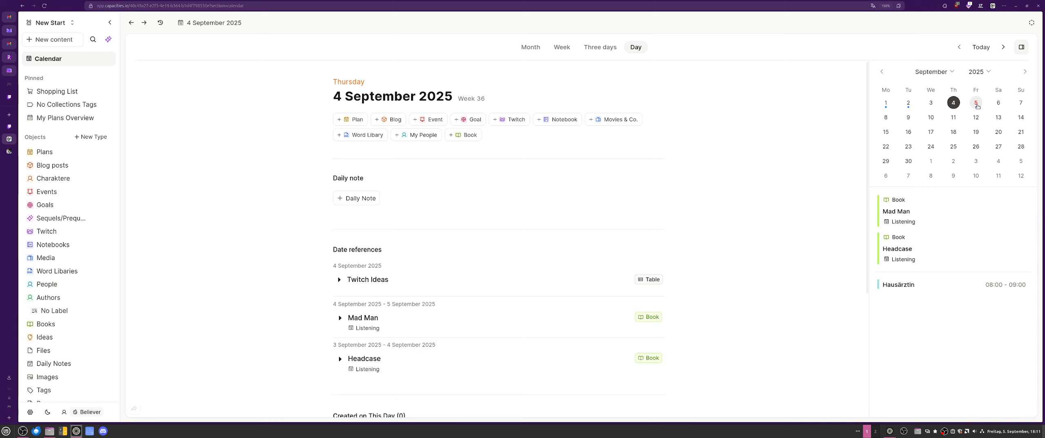
{"action": "left_click", "coordinate": [976, 104]}
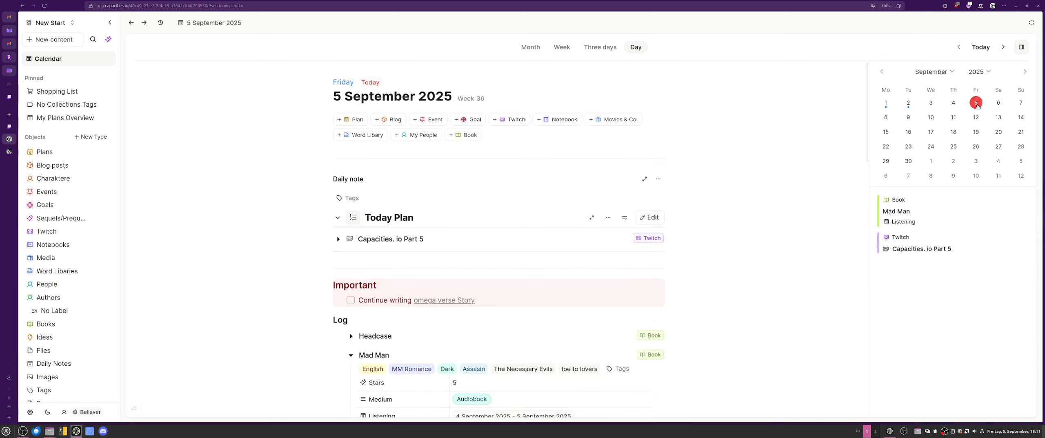
View Mad Man's full page, return to the 5 September day page, and collapse the Mad Man entry under Log.
{"action": "left_click", "coordinate": [897, 212]}
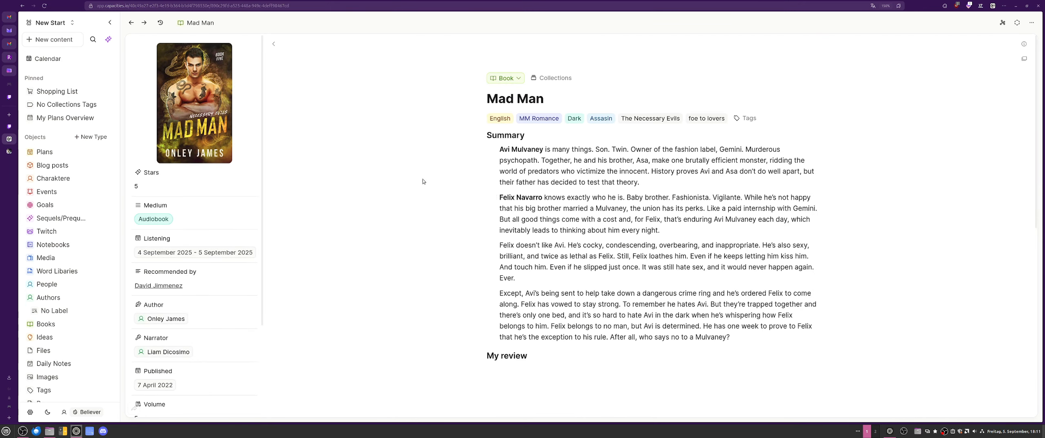
{"action": "left_click", "coordinate": [130, 23]}
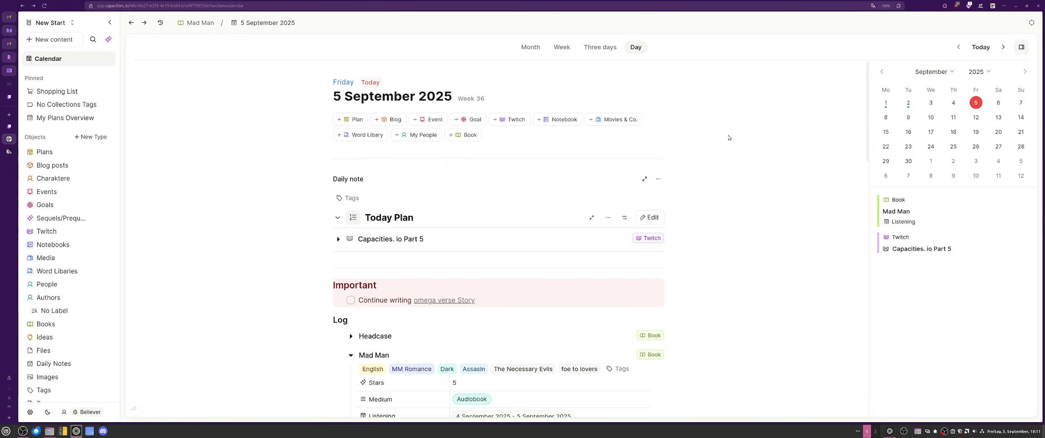
{"action": "scroll", "coordinate": [455, 147], "scroll_direction": "down", "scroll_amount": 5}
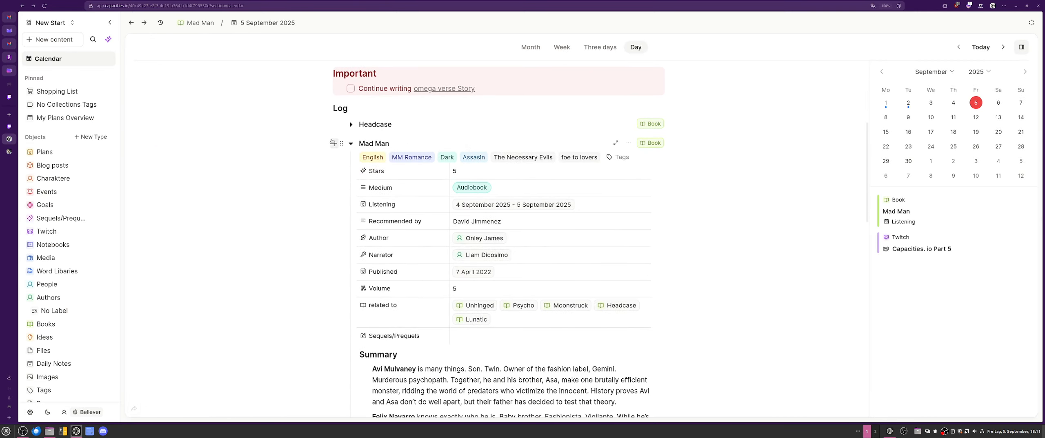
{"action": "left_click", "coordinate": [350, 144]}
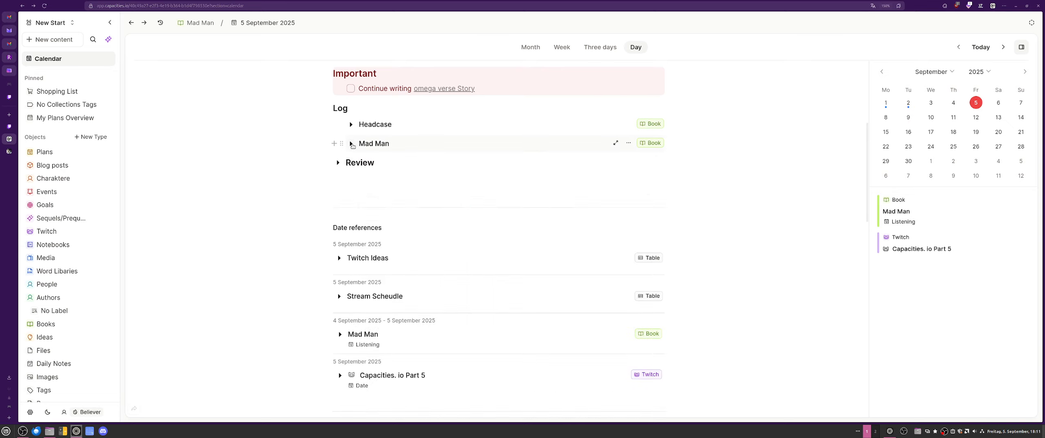
Add a line below Mad Man in the Log and insert a reference to the book Lunatic.
{"action": "left_click", "coordinate": [334, 143]}
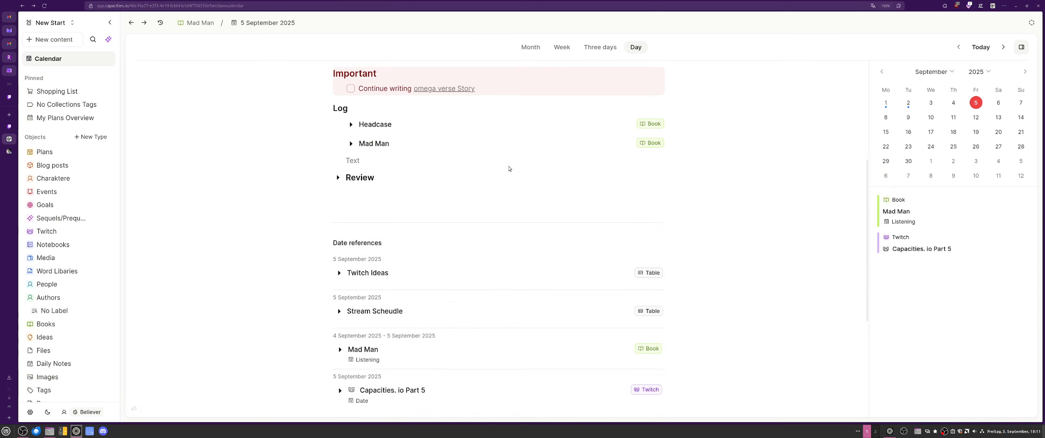
{"action": "type", "text": "@"}
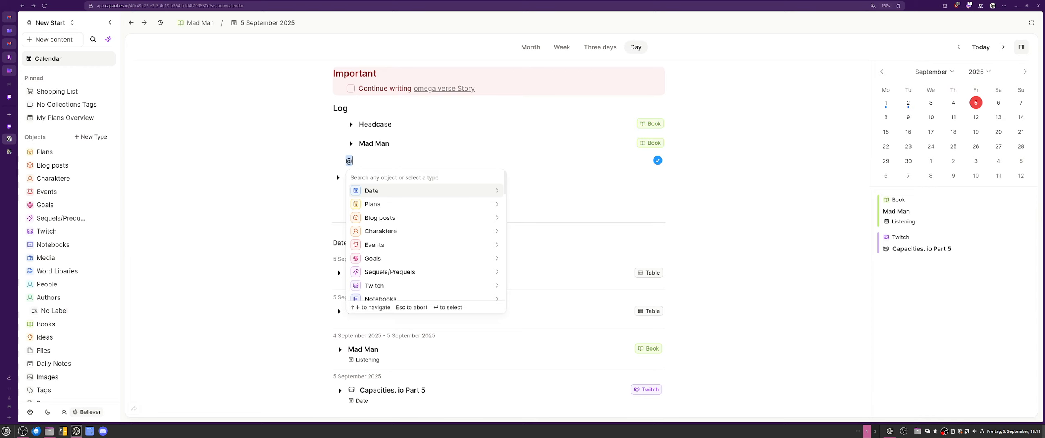
{"action": "type", "text": "lun"}
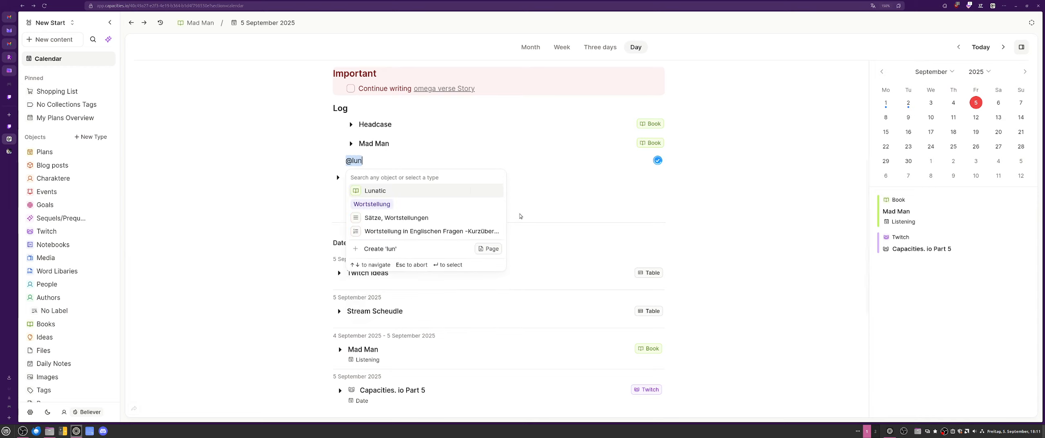
{"action": "key", "text": "Return"}
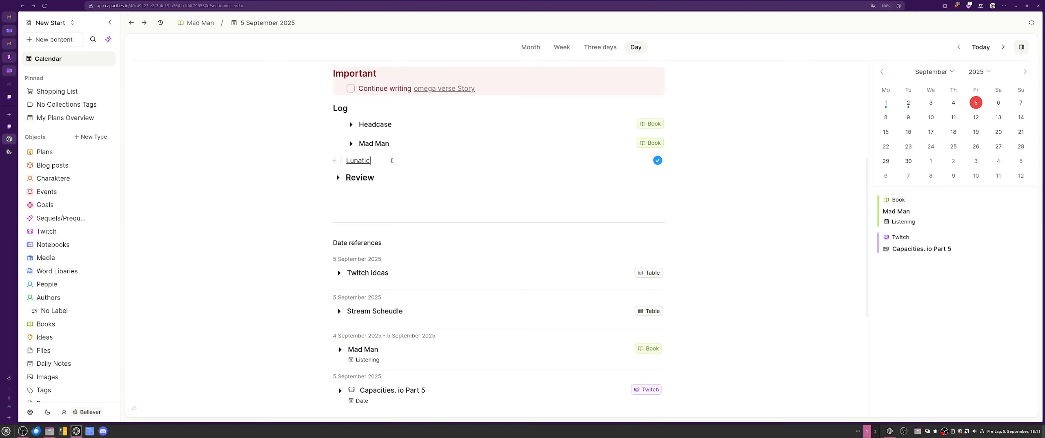
Turn the Lunatic reference in the Log into a block and change its view to Embed.
{"action": "left_click", "coordinate": [359, 160]}
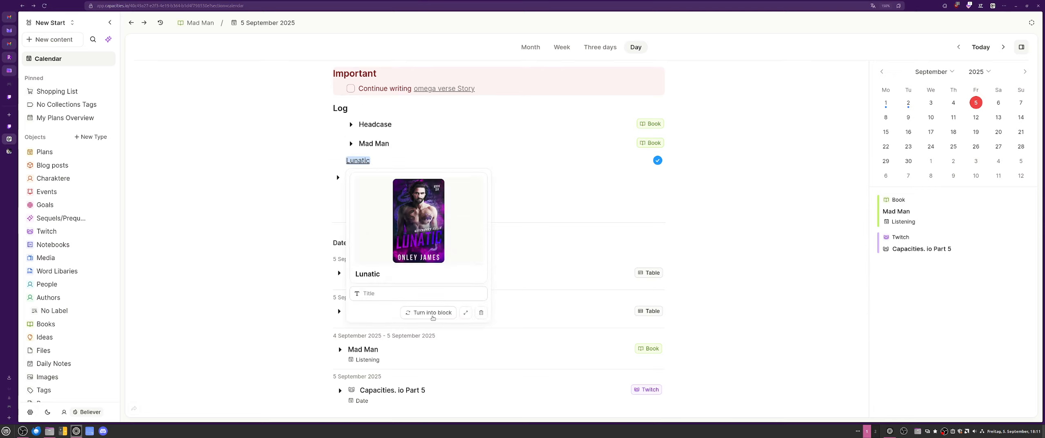
{"action": "left_click", "coordinate": [431, 312]}
{"action": "left_click", "coordinate": [491, 163]}
{"action": "mouse_move", "coordinate": [433, 242]}
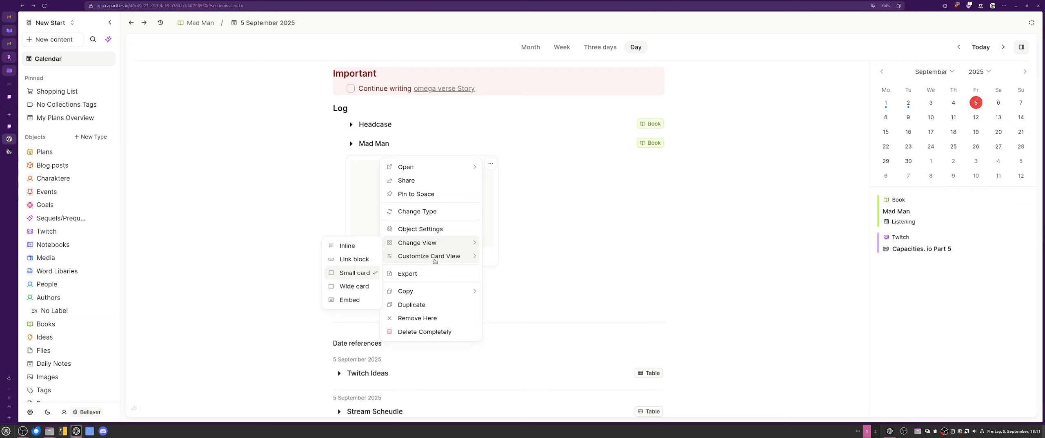
{"action": "left_click", "coordinate": [346, 300]}
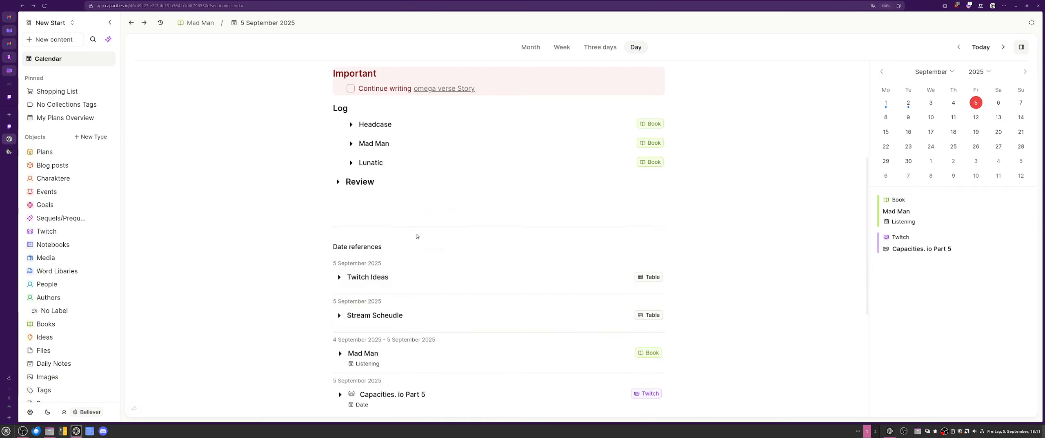
Expand the Lunatic entry under Log and set its Listening date to 5 September 2025.
{"action": "left_click", "coordinate": [352, 163]}
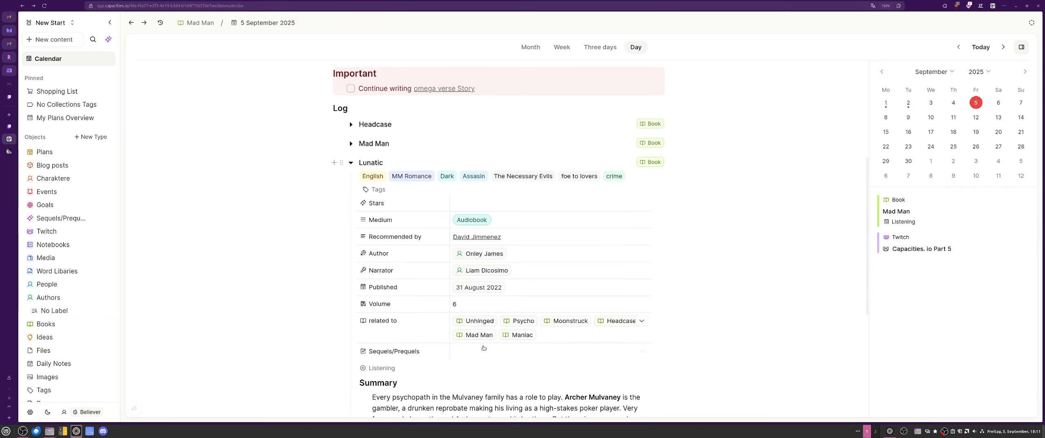
{"action": "scroll", "coordinate": [480, 353], "scroll_direction": "down", "scroll_amount": 2}
{"action": "scroll", "coordinate": [481, 354], "scroll_direction": "down", "scroll_amount": 1}
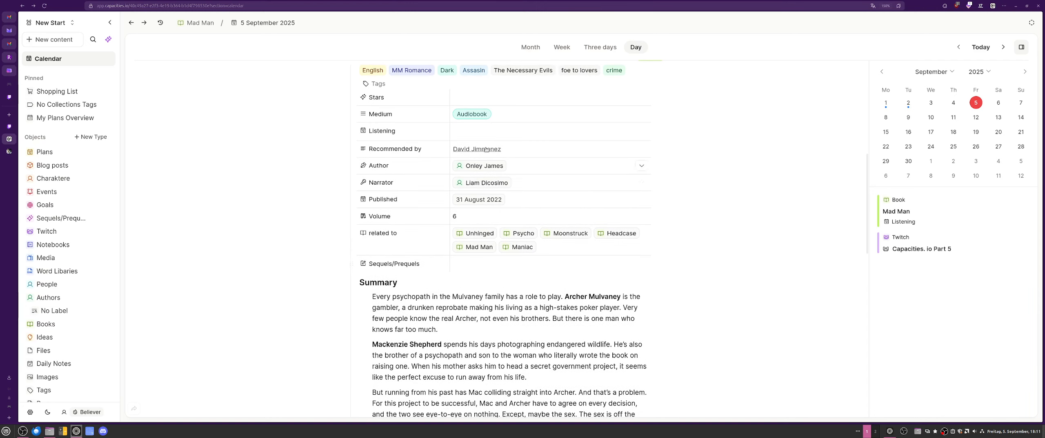
{"action": "left_click", "coordinate": [482, 136]}
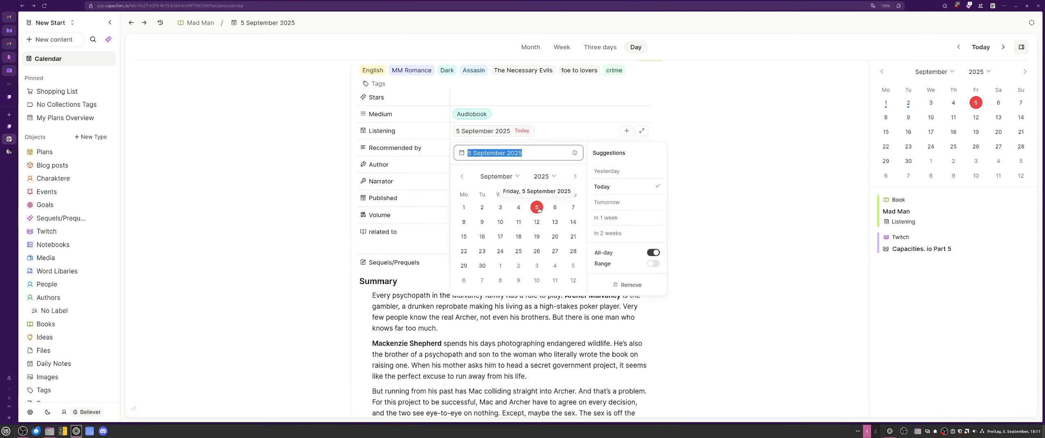
{"action": "left_click", "coordinate": [750, 216]}
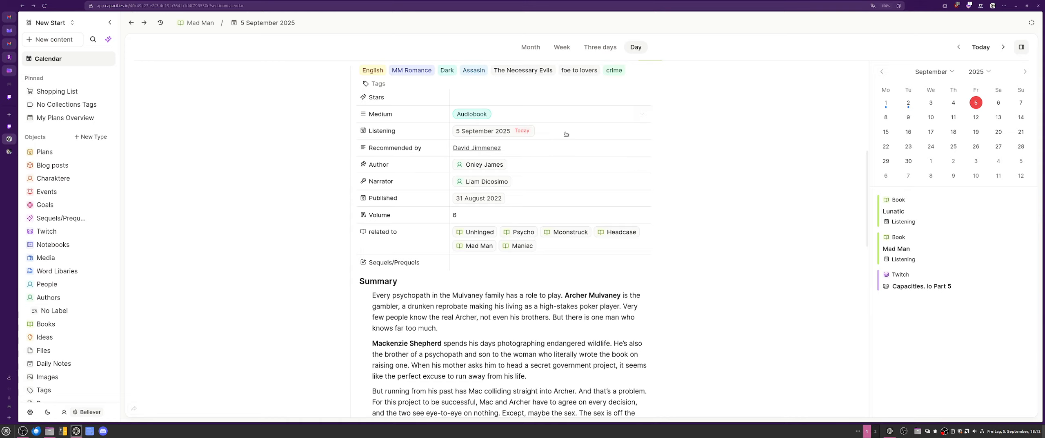
Start an indented text line under My review in the Lunatic entry.
{"action": "scroll", "coordinate": [780, 171], "scroll_direction": "down", "scroll_amount": 1}
{"action": "scroll", "coordinate": [780, 180], "scroll_direction": "up", "scroll_amount": 4}
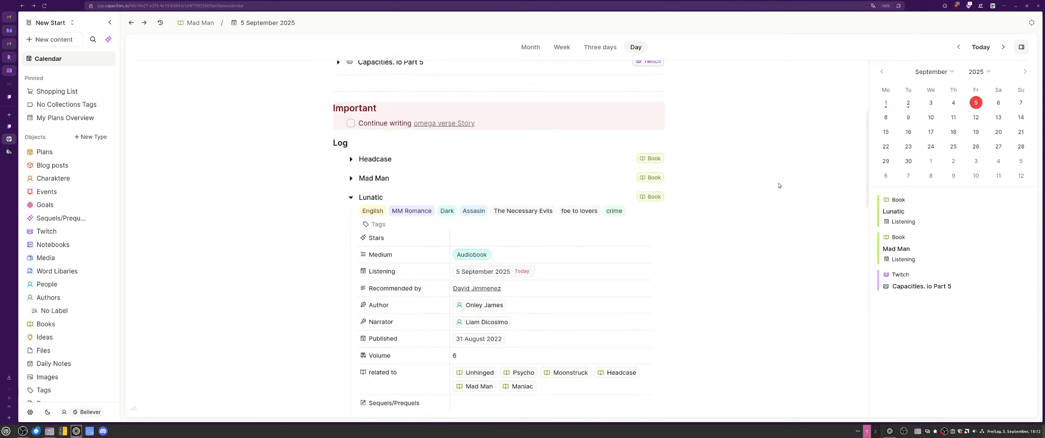
{"action": "scroll", "coordinate": [779, 185], "scroll_direction": "up", "scroll_amount": 1}
{"action": "scroll", "coordinate": [779, 185], "scroll_direction": "down", "scroll_amount": 10}
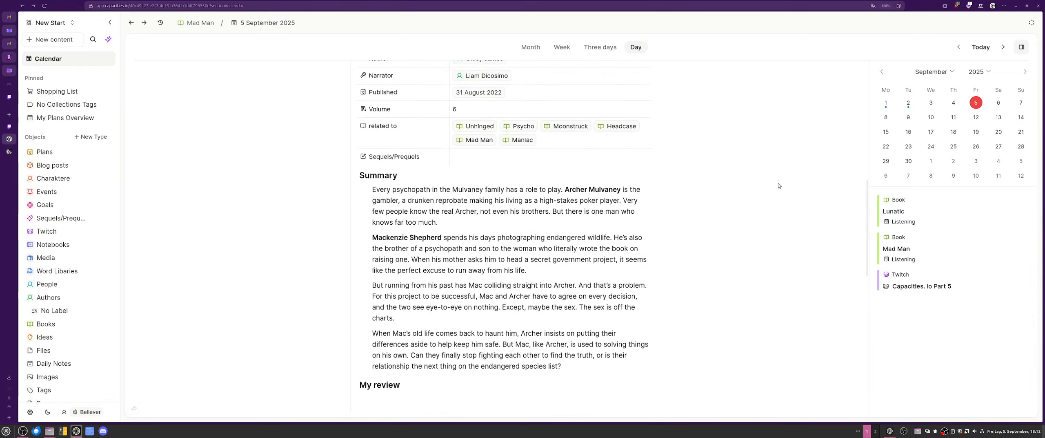
{"action": "left_click", "coordinate": [421, 136]}
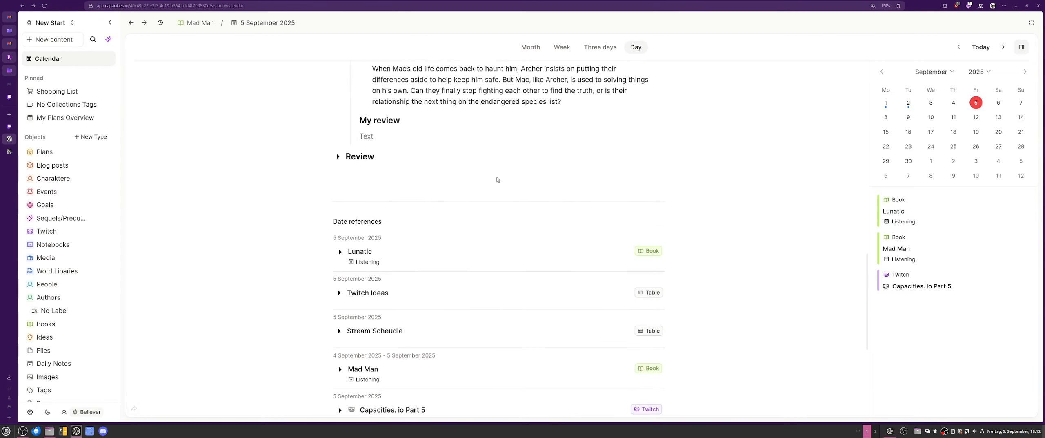
{"action": "key", "text": "Tab"}
{"action": "scroll", "coordinate": [507, 245], "scroll_direction": "up", "scroll_amount": 5}
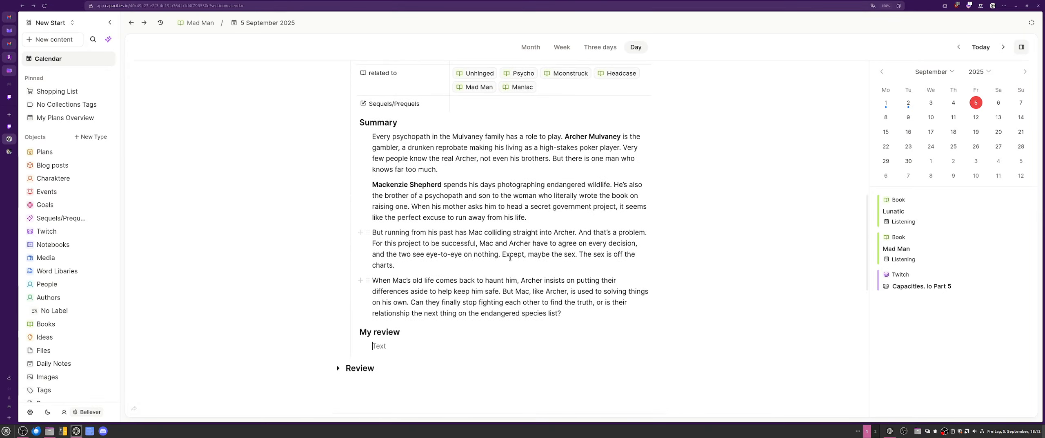
{"action": "scroll", "coordinate": [623, 253], "scroll_direction": "up", "scroll_amount": 3}
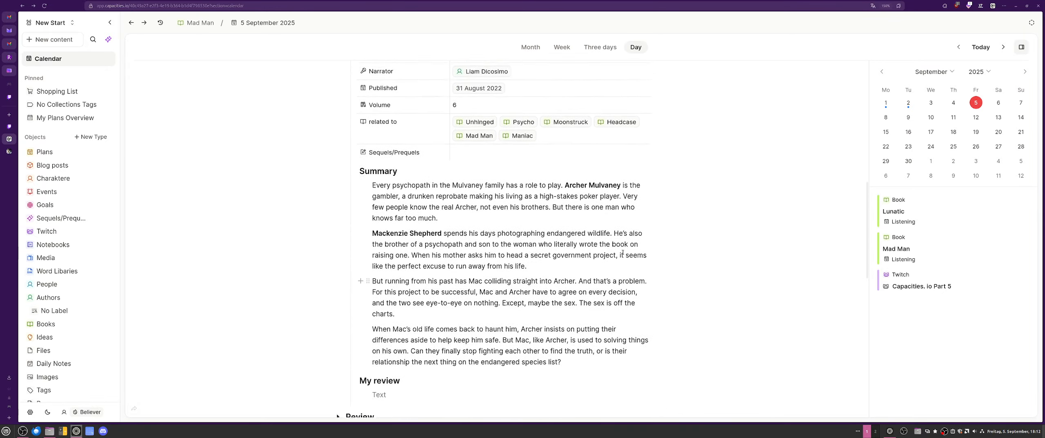
{"action": "scroll", "coordinate": [623, 253], "scroll_direction": "down", "scroll_amount": 3}
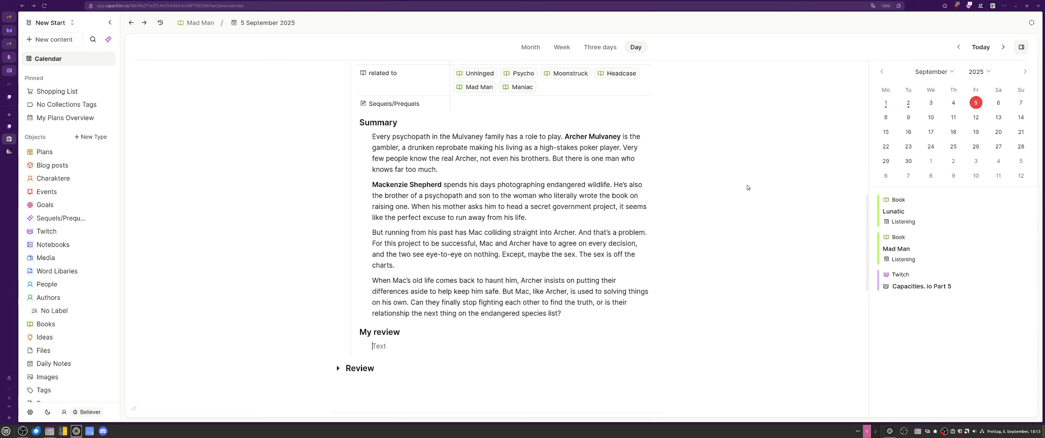
{"action": "scroll", "coordinate": [747, 187], "scroll_direction": "down", "scroll_amount": 2}
{"action": "scroll", "coordinate": [748, 187], "scroll_direction": "down", "scroll_amount": 1}
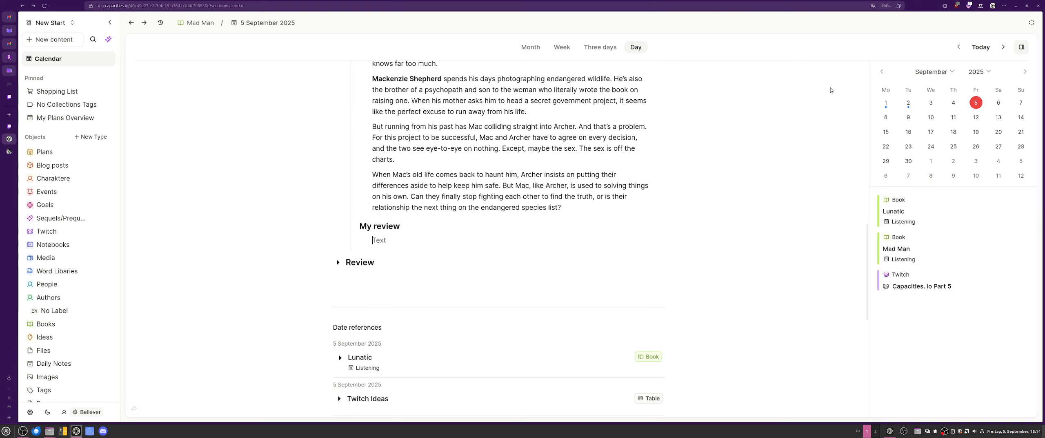
{"action": "scroll", "coordinate": [771, 198], "scroll_direction": "up", "scroll_amount": 2}
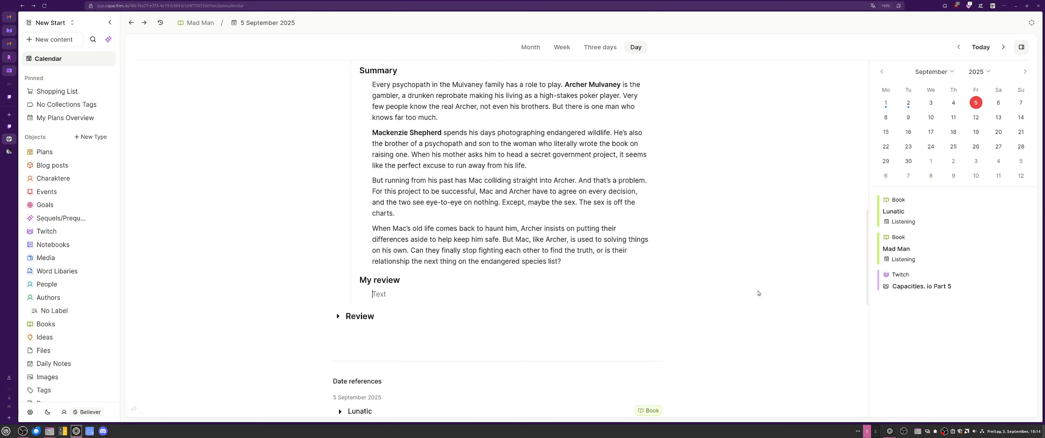
{"action": "scroll", "coordinate": [758, 293], "scroll_direction": "up", "scroll_amount": 2}
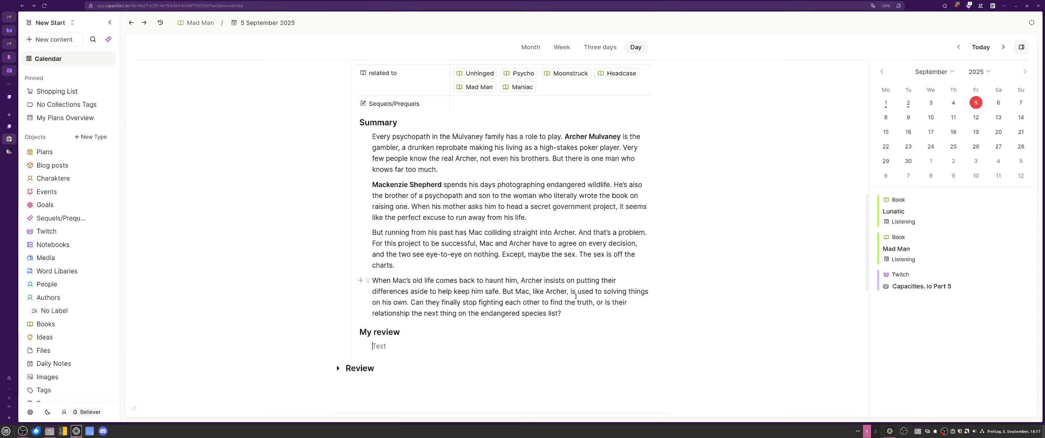
Write under My review: "don't like that they're glosssing over the fact that Thomas and Archer have been lying to their whole family for years.".
{"action": "type", "text": "don't like that they"}
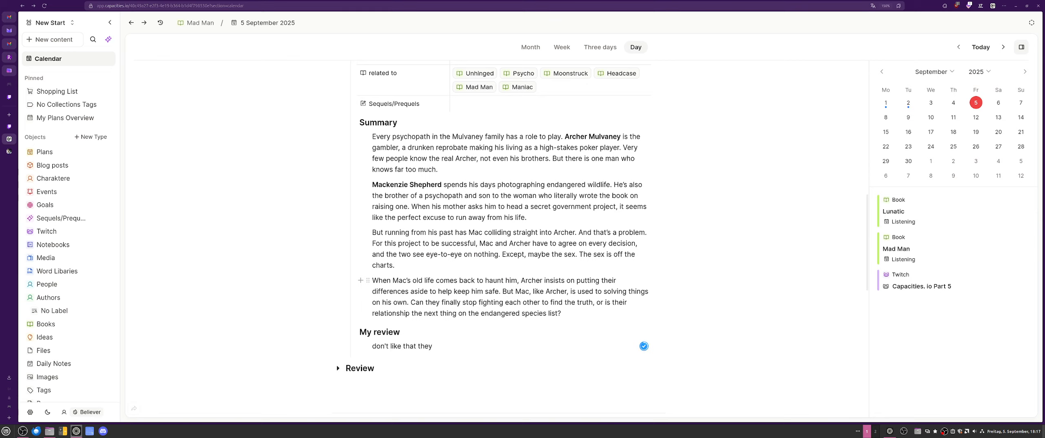
{"action": "type", "text": "'re glosssing ov"}
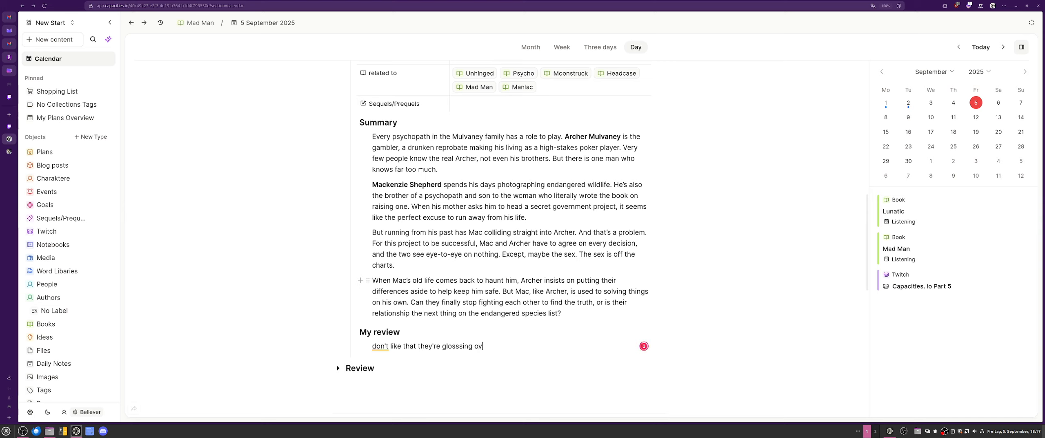
{"action": "type", "text": "er the fact that "}
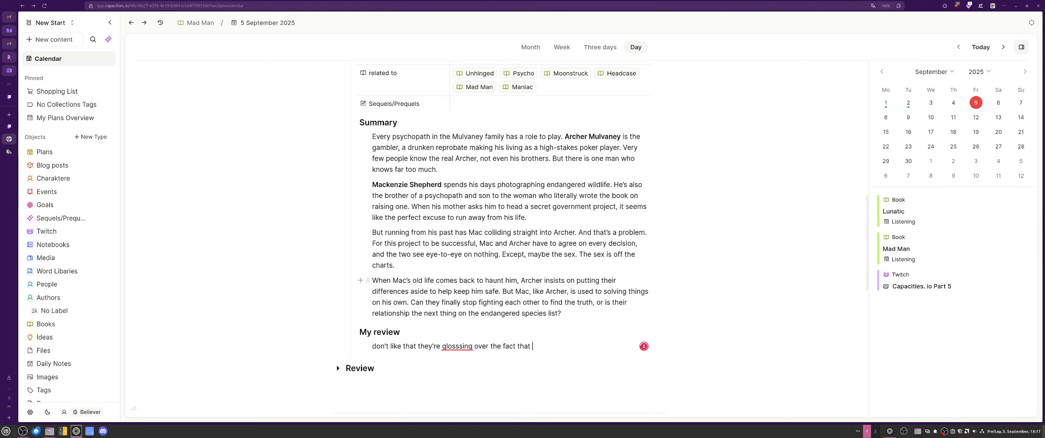
{"action": "type", "text": "Tho"}
{"action": "key", "text": "BackSpace"}
{"action": "type", "text": "home"}
{"action": "type", "text": "a"}
{"action": "key", "text": "BackSpace"}
{"action": "key", "text": "BackSpace"}
{"action": "type", "text": "ass"}
{"action": "key", "text": "BackSpace"}
{"action": "key", "text": "BackSpace"}
{"action": "type", "text": "and Archer "}
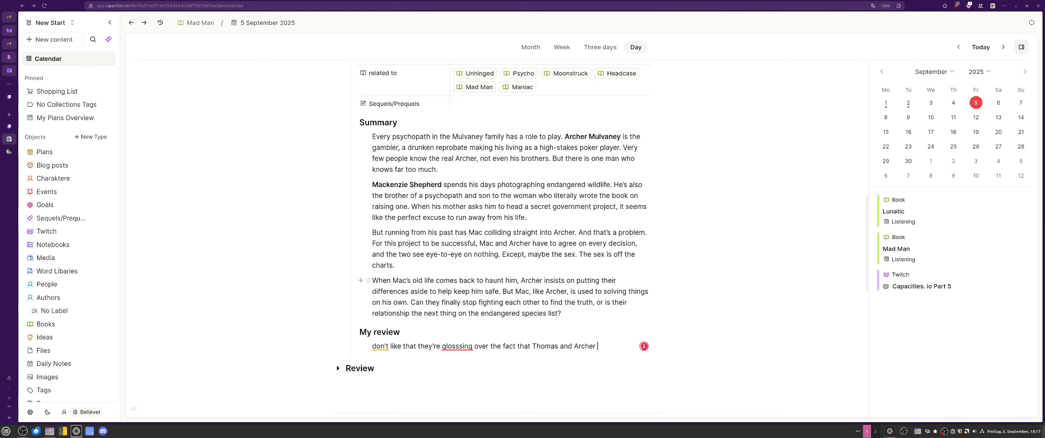
{"action": "type", "text": "have been lying"}
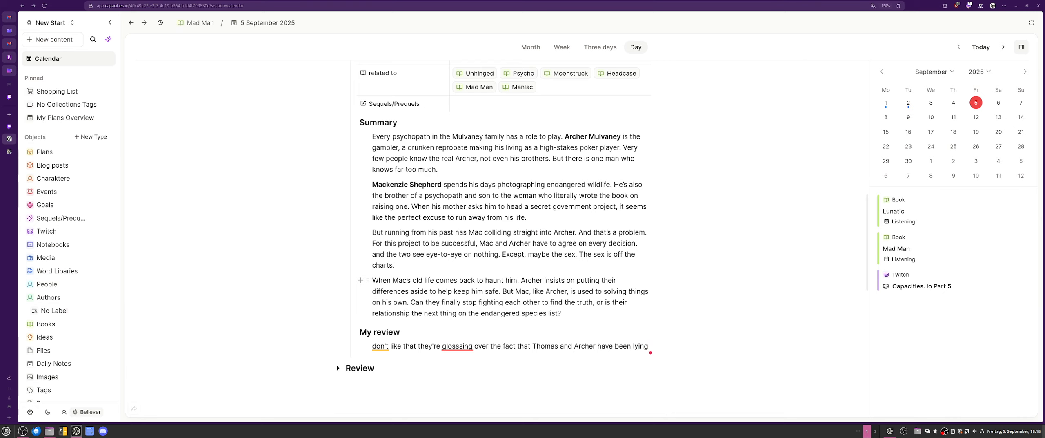
{"action": "type", "text": " to theri"}
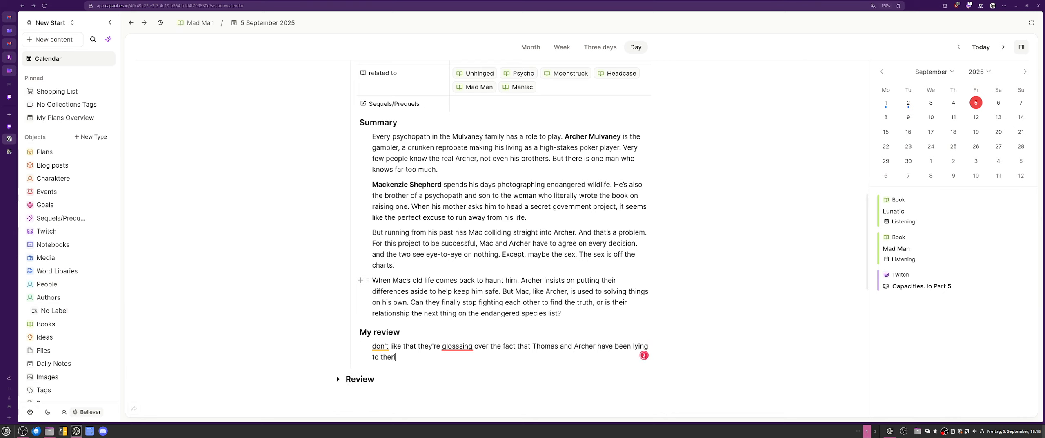
{"action": "type", "text": "ir who"}
{"action": "type", "text": "le fa"}
{"action": "type", "text": "mily t"}
{"action": "type", "text": "for"}
{"action": "type", "text": " y"}
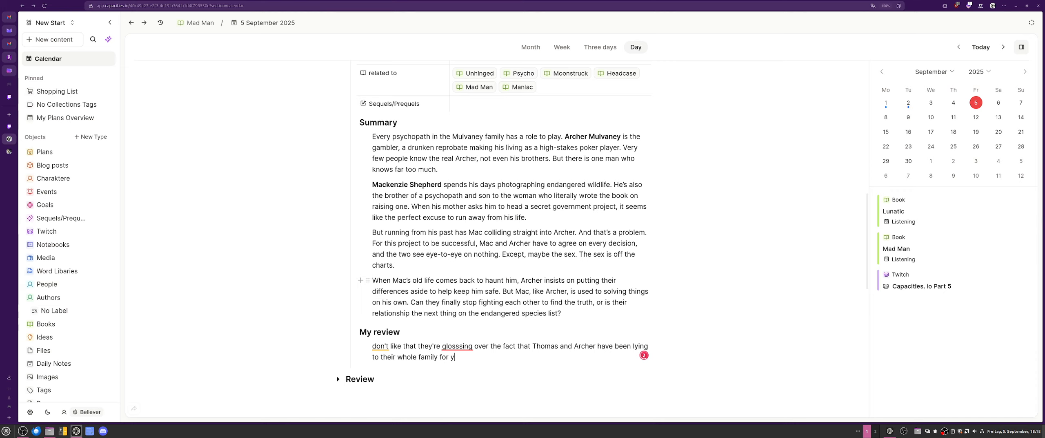
{"action": "type", "text": "ears."}
Begin the Lunatic review sentence with "I" and correct its misspelled word to "glossing".
{"action": "left_click", "coordinate": [374, 346]}
{"action": "type", "text": "I"}
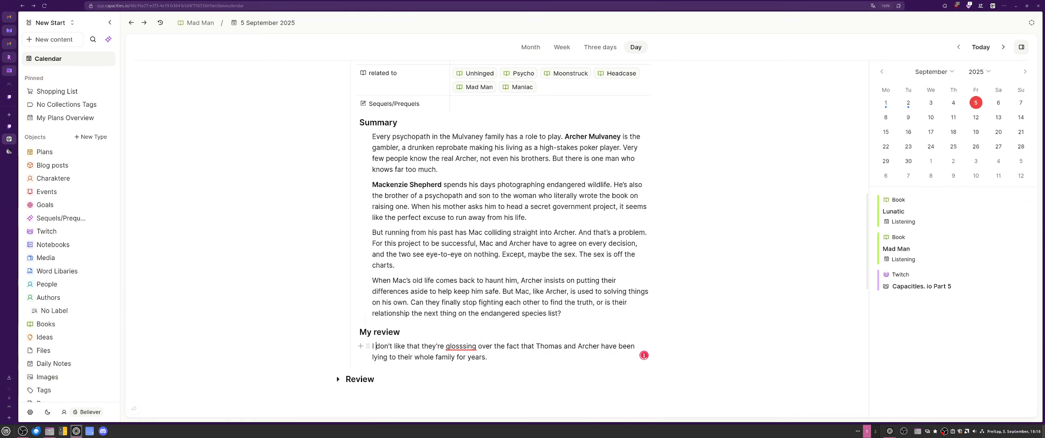
{"action": "left_click", "coordinate": [456, 346]}
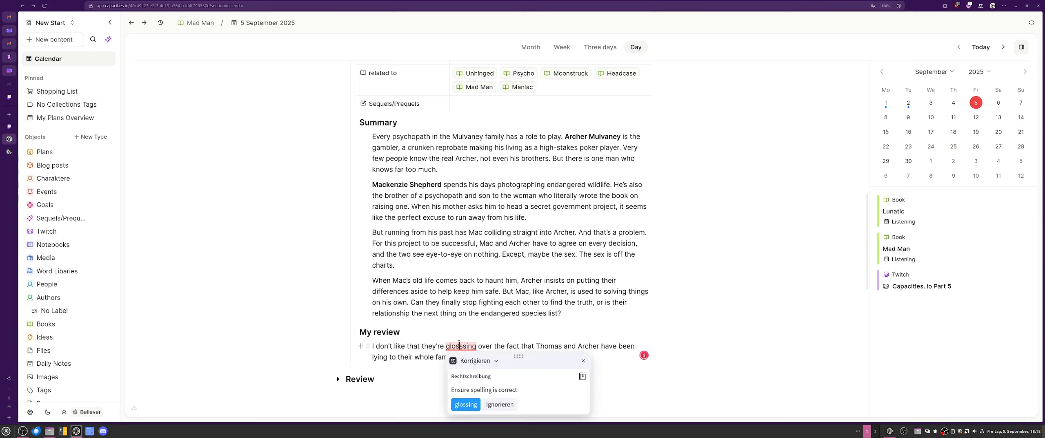
{"action": "left_click", "coordinate": [465, 404]}
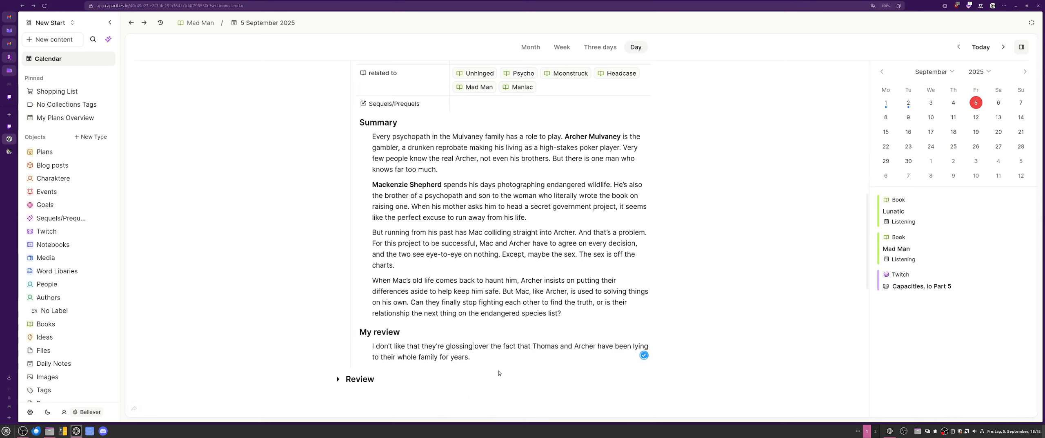
Look over Lunatic's properties and review text, and collapse the Lunatic entry under Log.
{"action": "scroll", "coordinate": [353, 174], "scroll_direction": "up", "scroll_amount": 6}
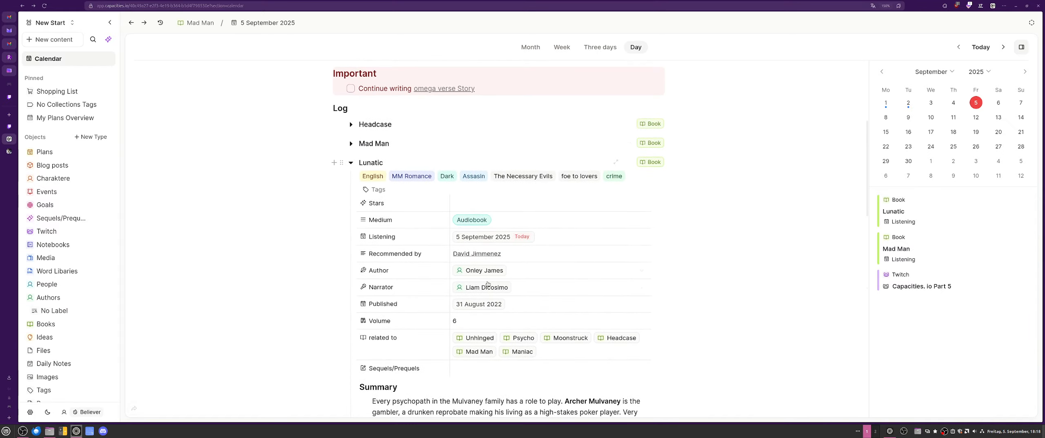
{"action": "scroll", "coordinate": [432, 264], "scroll_direction": "down", "scroll_amount": 7}
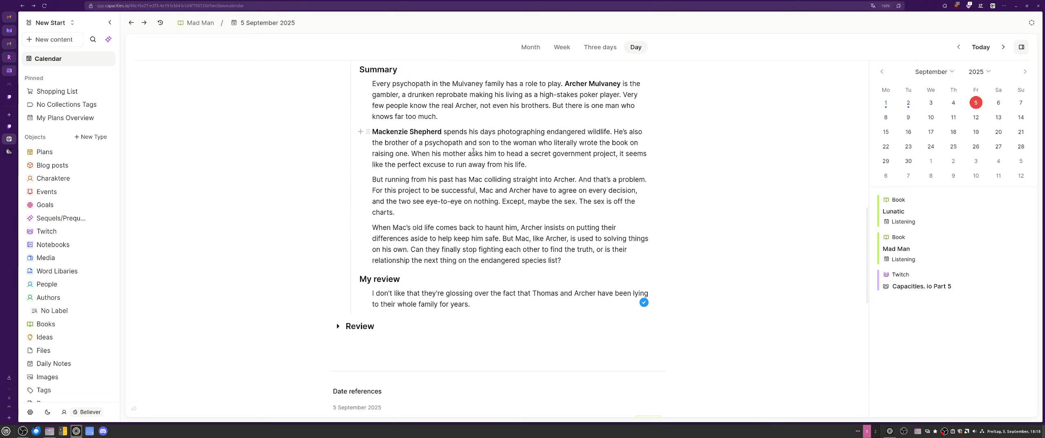
{"action": "scroll", "coordinate": [470, 184], "scroll_direction": "up", "scroll_amount": 5}
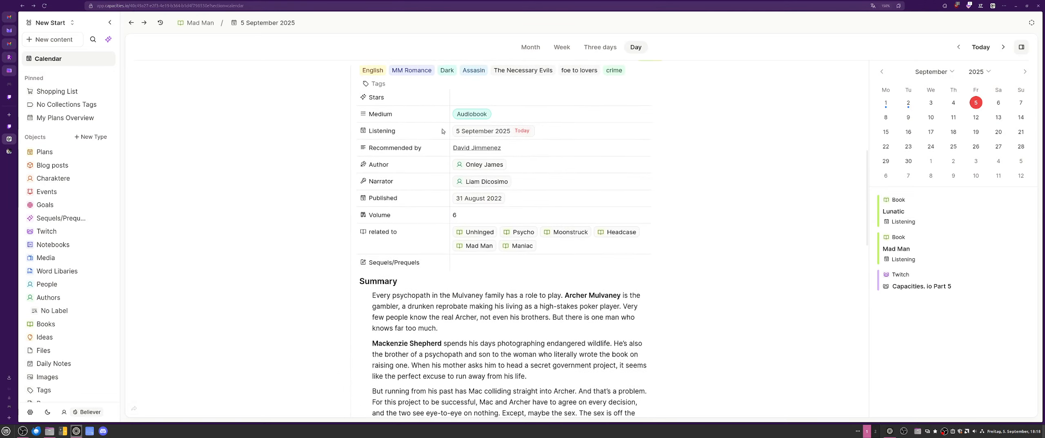
{"action": "scroll", "coordinate": [438, 225], "scroll_direction": "up", "scroll_amount": 4}
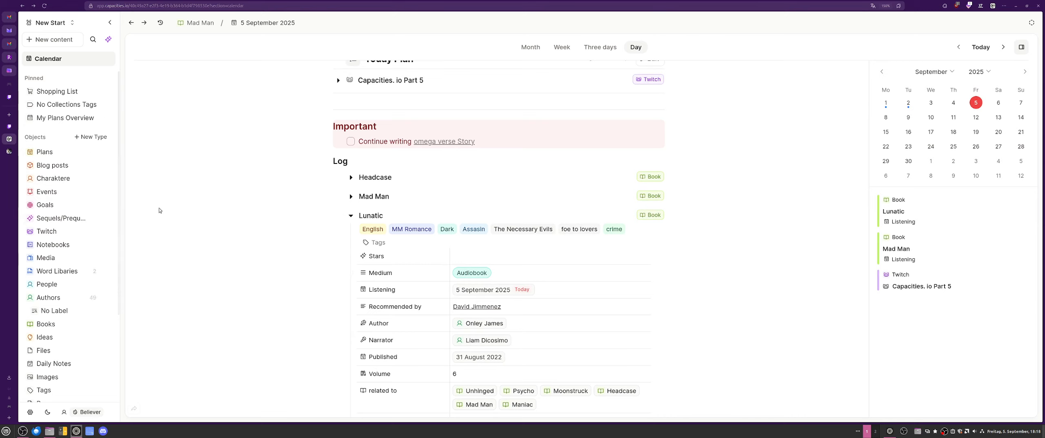
{"action": "left_click", "coordinate": [353, 215]}
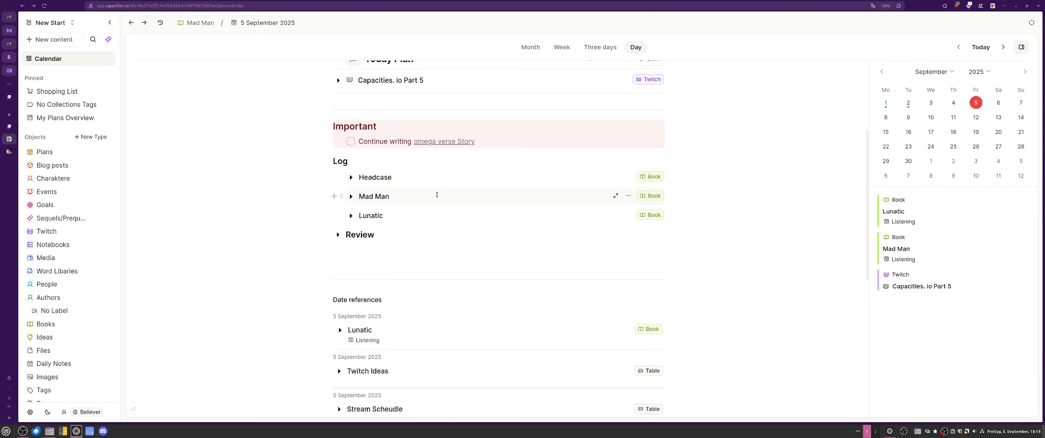
Expand the Capacities. io Part 5 entry under Today Plan and look over its properties and topics.
{"action": "scroll", "coordinate": [441, 191], "scroll_direction": "up", "scroll_amount": 4}
{"action": "left_click", "coordinate": [338, 239]}
{"action": "scroll", "coordinate": [422, 170], "scroll_direction": "down", "scroll_amount": 4}
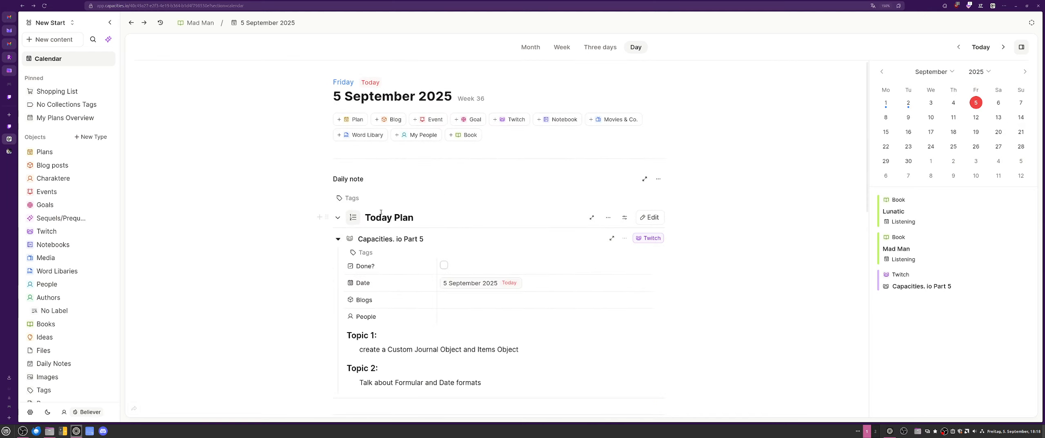
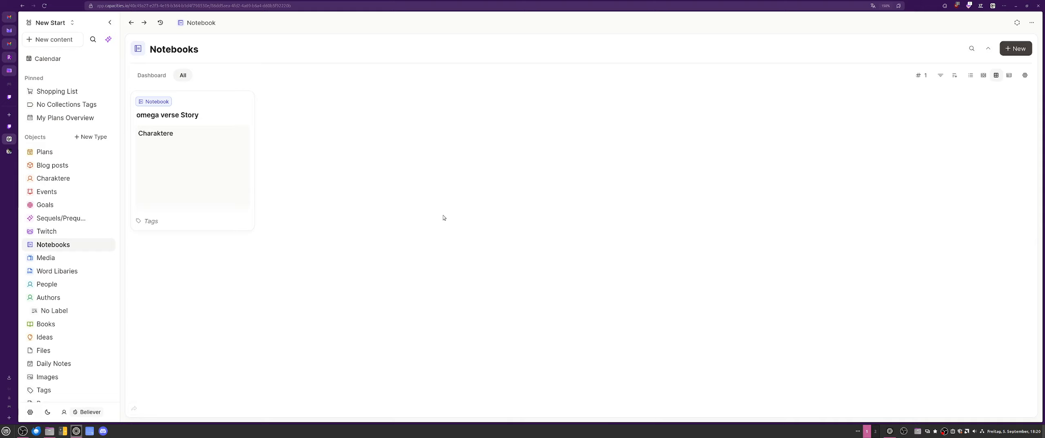
Open the omega verse Story notebook and look at the pages selectable for its Seiten property.
{"action": "left_click", "coordinate": [188, 103]}
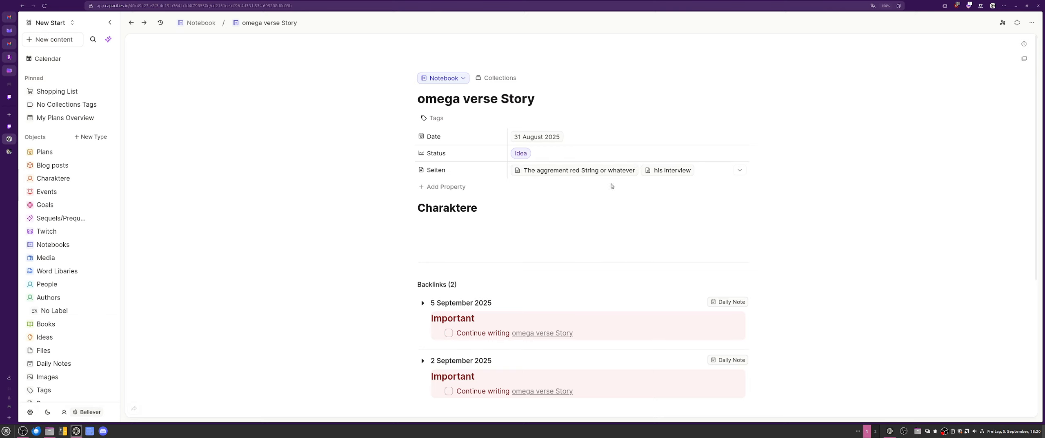
{"action": "left_click", "coordinate": [739, 171]}
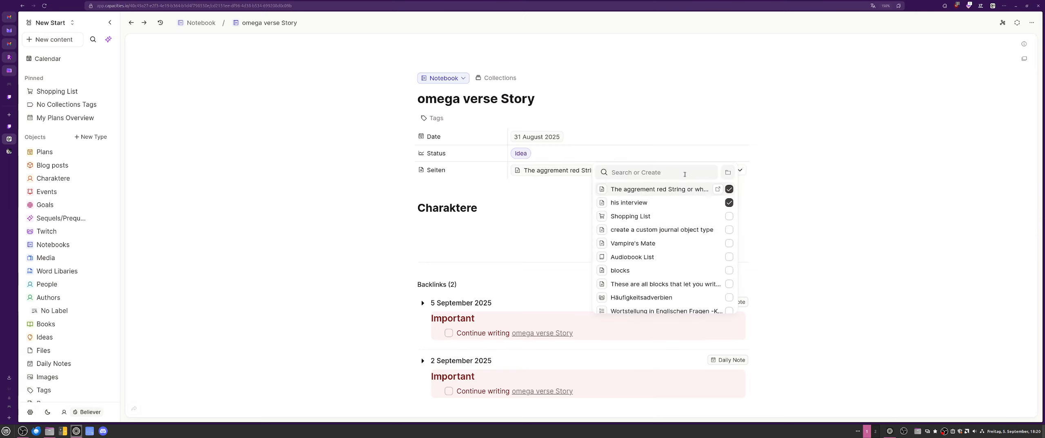
{"action": "left_click", "coordinate": [818, 244]}
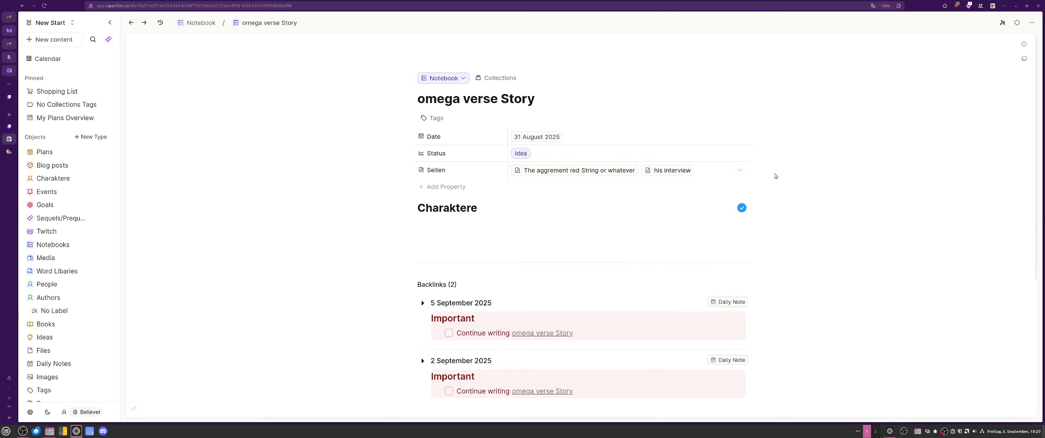
Open the linked page "The aggrement red String or whatever" and look through its text and backlinks.
{"action": "left_click", "coordinate": [579, 171]}
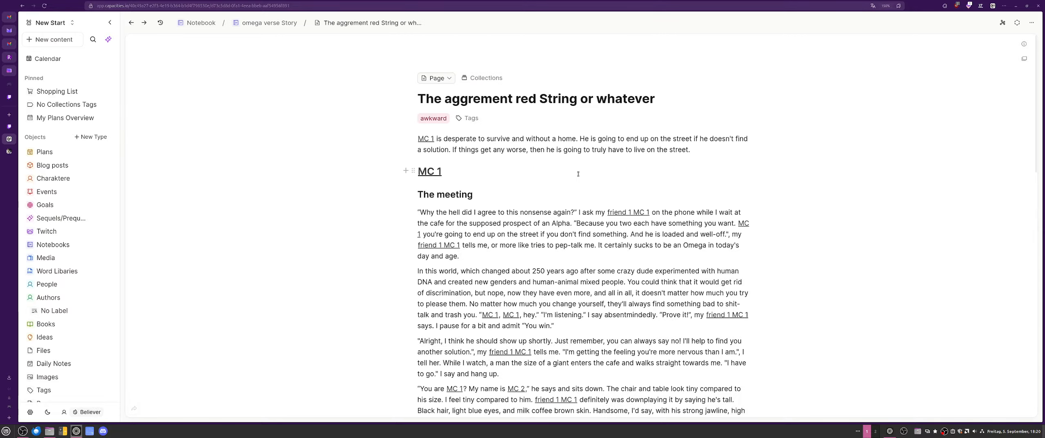
{"action": "scroll", "coordinate": [579, 174], "scroll_direction": "down", "scroll_amount": 20}
{"action": "scroll", "coordinate": [571, 184], "scroll_direction": "up", "scroll_amount": 3}
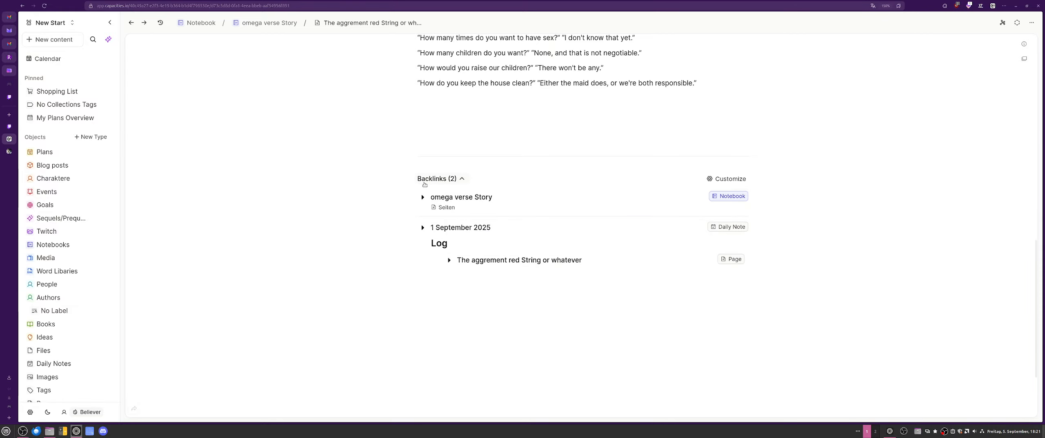
{"action": "scroll", "coordinate": [526, 178], "scroll_direction": "up", "scroll_amount": 15}
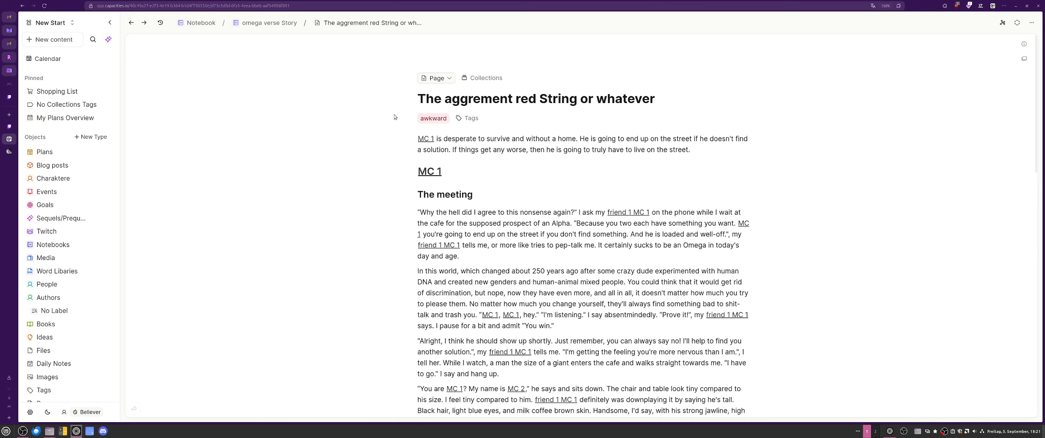
Open the character friend 1 MC 1 from the first paragraph under The meeting and review its backlinks.
{"action": "mouse_move", "coordinate": [629, 215]}
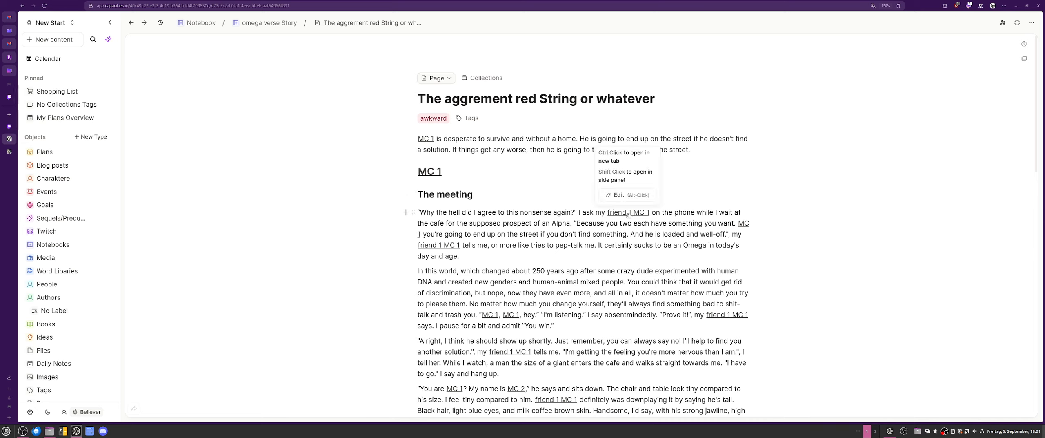
{"action": "left_click", "coordinate": [629, 213]}
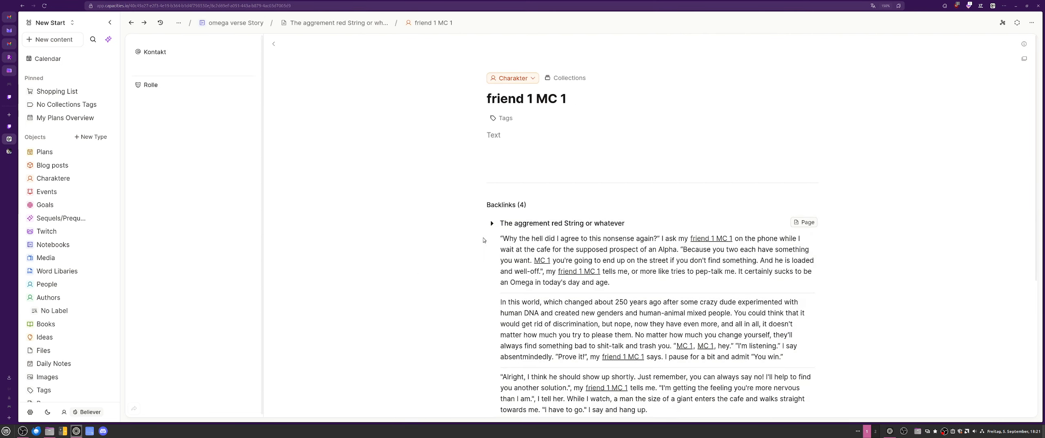
{"action": "scroll", "coordinate": [493, 234], "scroll_direction": "down", "scroll_amount": 5}
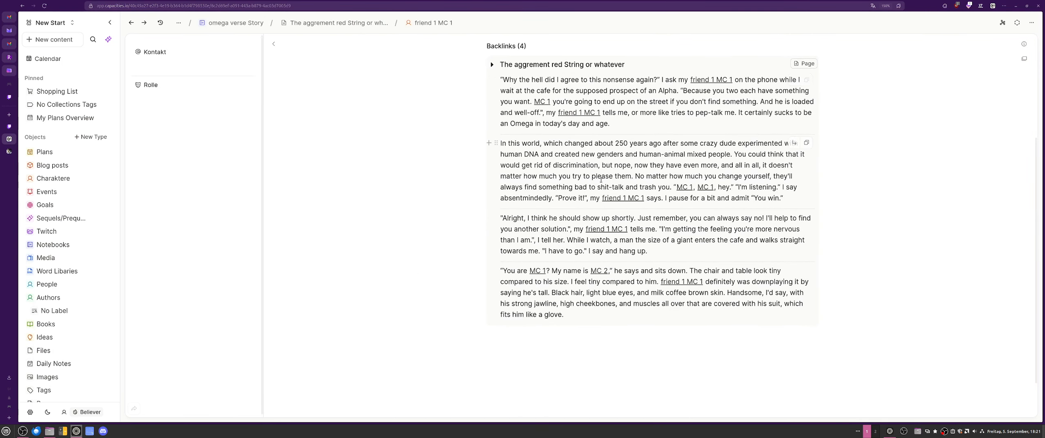
{"action": "scroll", "coordinate": [641, 131], "scroll_direction": "up", "scroll_amount": 5}
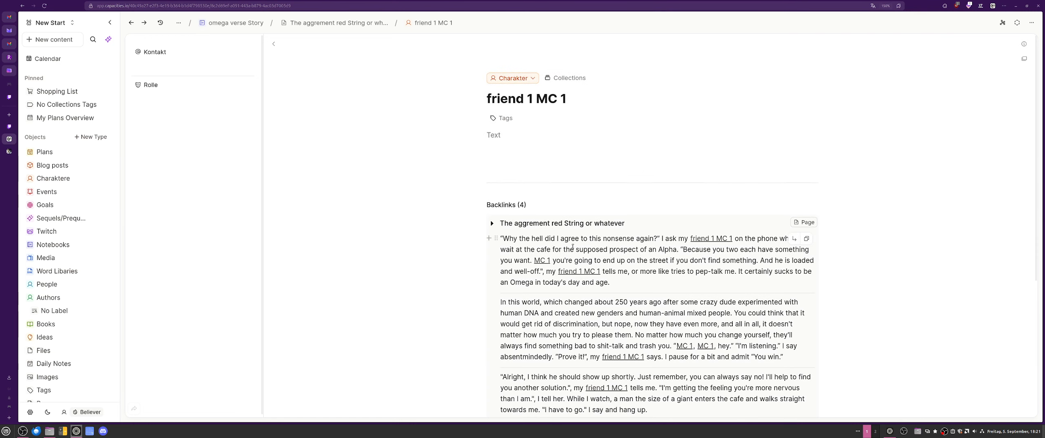
Expand the story page under the backlinks of friend 1 MC 1, read through it, and collapse it again.
{"action": "left_click", "coordinate": [491, 224]}
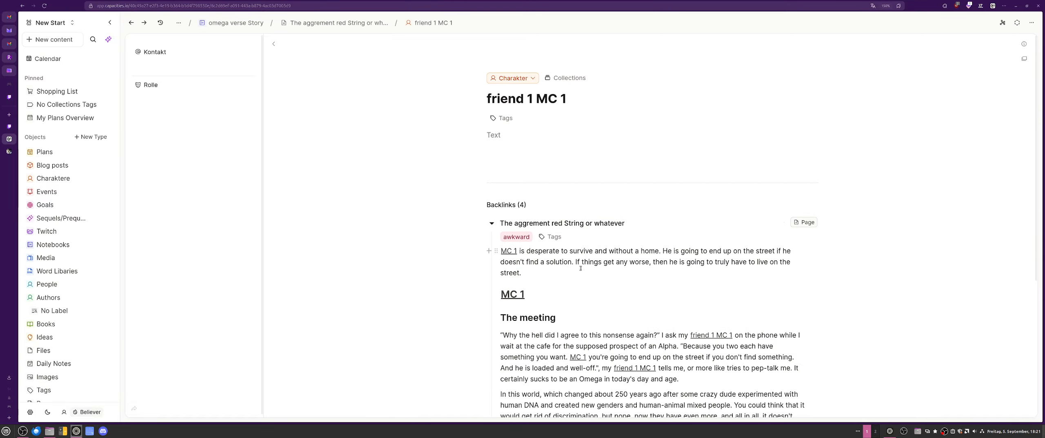
{"action": "scroll", "coordinate": [580, 269], "scroll_direction": "down", "scroll_amount": 15}
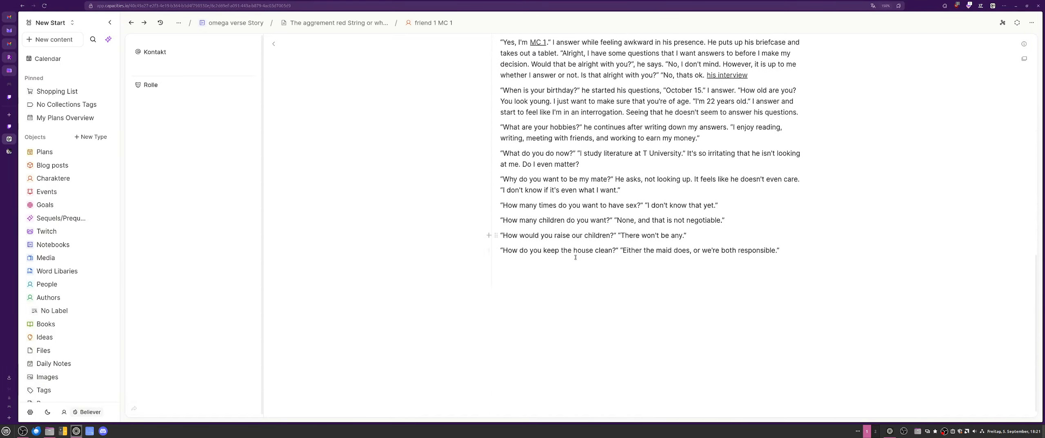
{"action": "scroll", "coordinate": [576, 257], "scroll_direction": "up", "scroll_amount": 20}
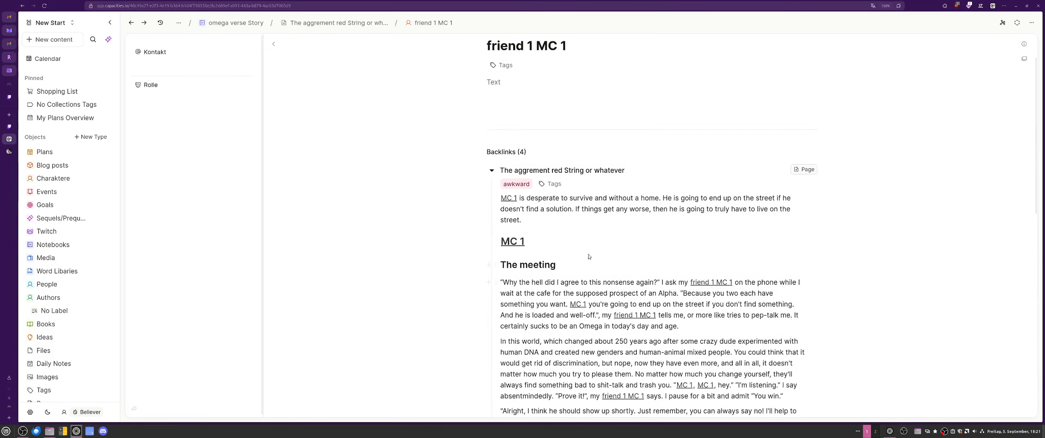
{"action": "left_click", "coordinate": [492, 171]}
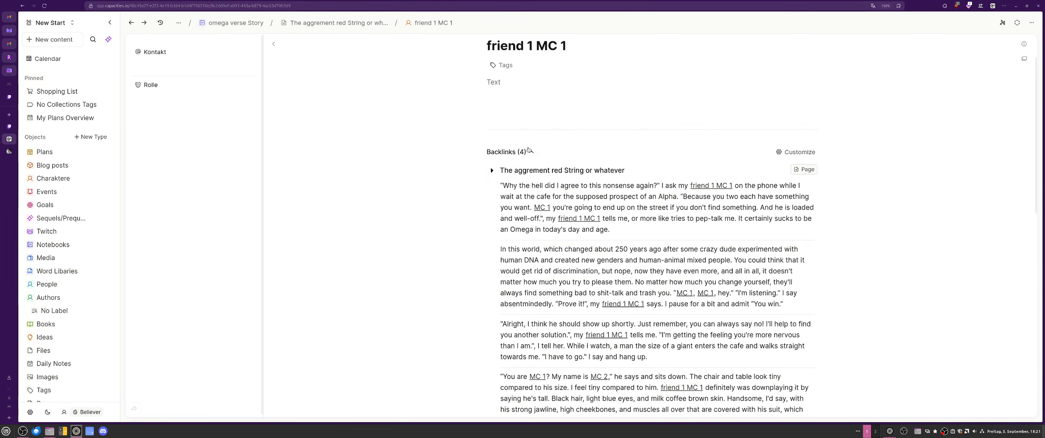
{"action": "scroll", "coordinate": [640, 267], "scroll_direction": "down", "scroll_amount": 4}
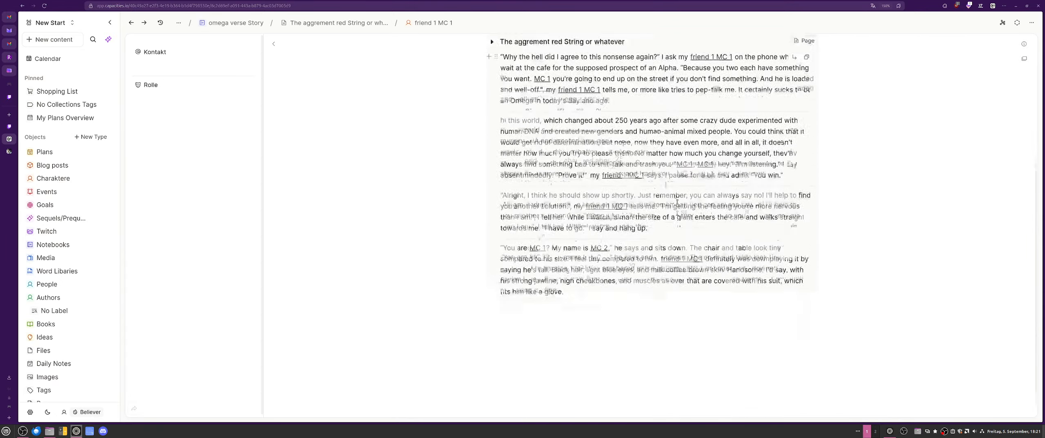
{"action": "scroll", "coordinate": [640, 268], "scroll_direction": "up", "scroll_amount": 4}
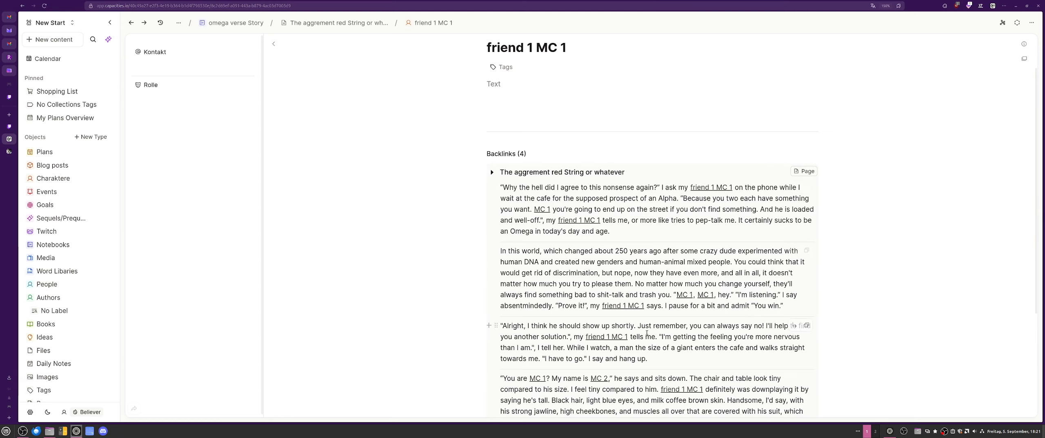
Open the character MC 1 from the backlink text and look through its note and backlinks.
{"action": "left_click", "coordinate": [541, 209]}
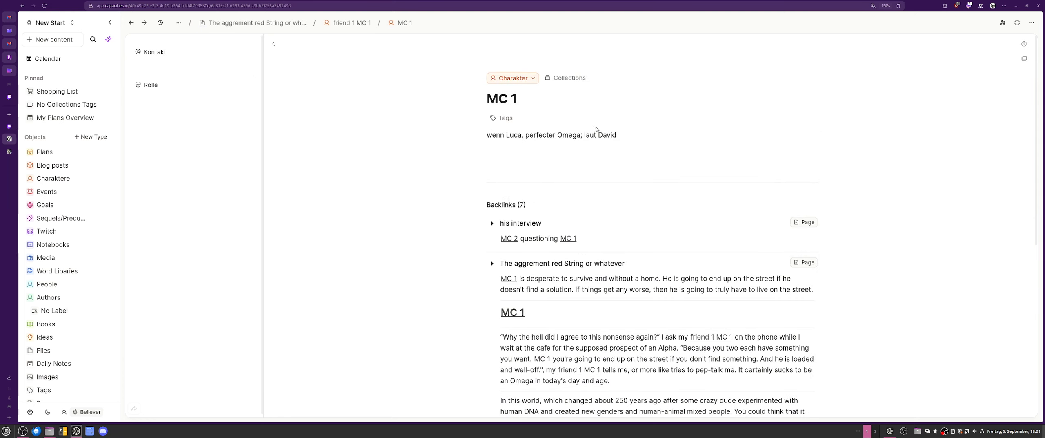
{"action": "scroll", "coordinate": [600, 134], "scroll_direction": "down", "scroll_amount": 4}
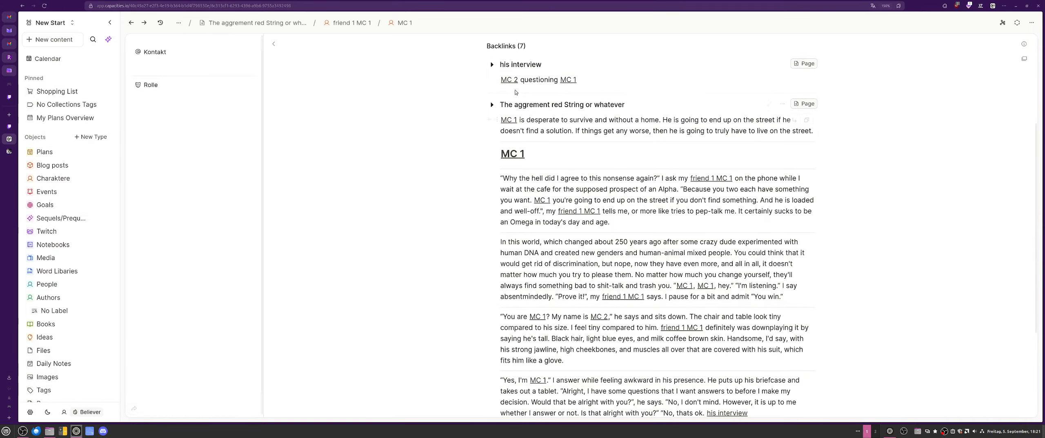
{"action": "scroll", "coordinate": [598, 233], "scroll_direction": "down", "scroll_amount": 2}
{"action": "scroll", "coordinate": [597, 233], "scroll_direction": "up", "scroll_amount": 2}
{"action": "scroll", "coordinate": [598, 232], "scroll_direction": "up", "scroll_amount": 4}
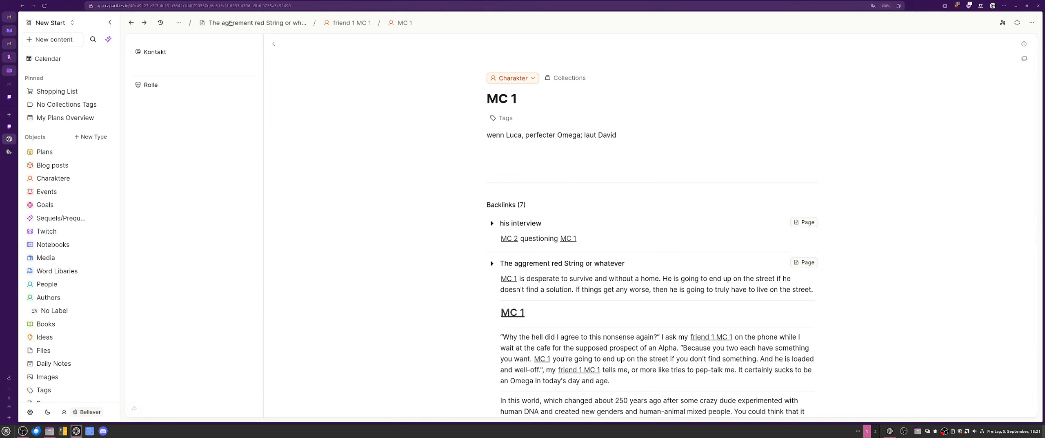
Return to the calendar's 5 September 2025 page and expand Capacities. io Part 5 to check its topics.
{"action": "left_click", "coordinate": [179, 23]}
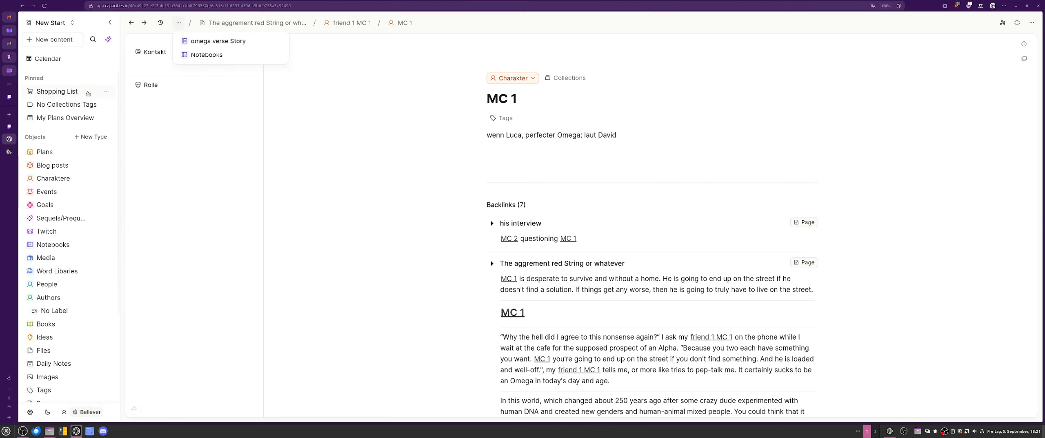
{"action": "left_click", "coordinate": [55, 59]}
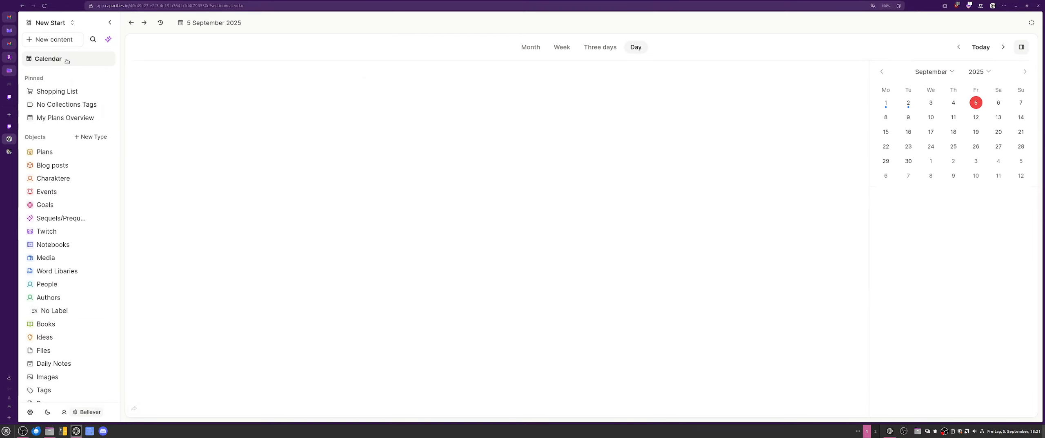
{"action": "scroll", "coordinate": [224, 161], "scroll_direction": "up", "scroll_amount": 2}
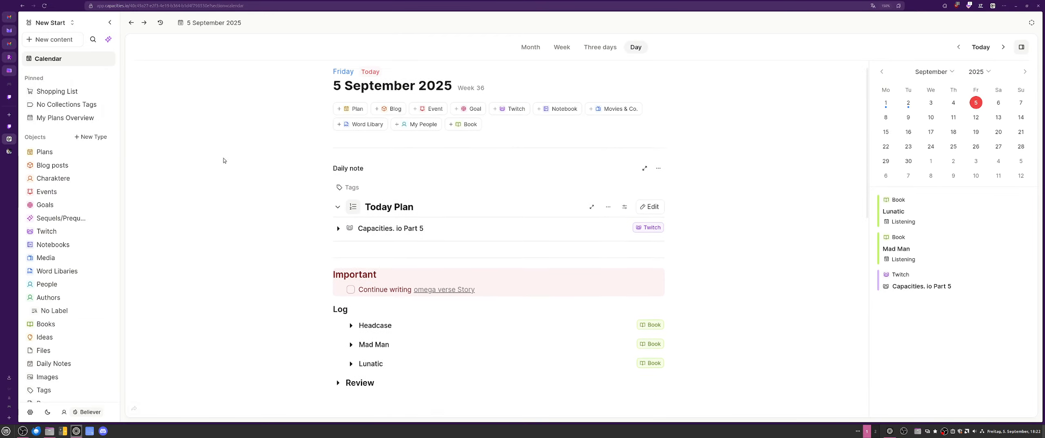
{"action": "left_click", "coordinate": [339, 237]}
{"action": "scroll", "coordinate": [480, 275], "scroll_direction": "down", "scroll_amount": 2}
{"action": "scroll", "coordinate": [480, 274], "scroll_direction": "down", "scroll_amount": 1}
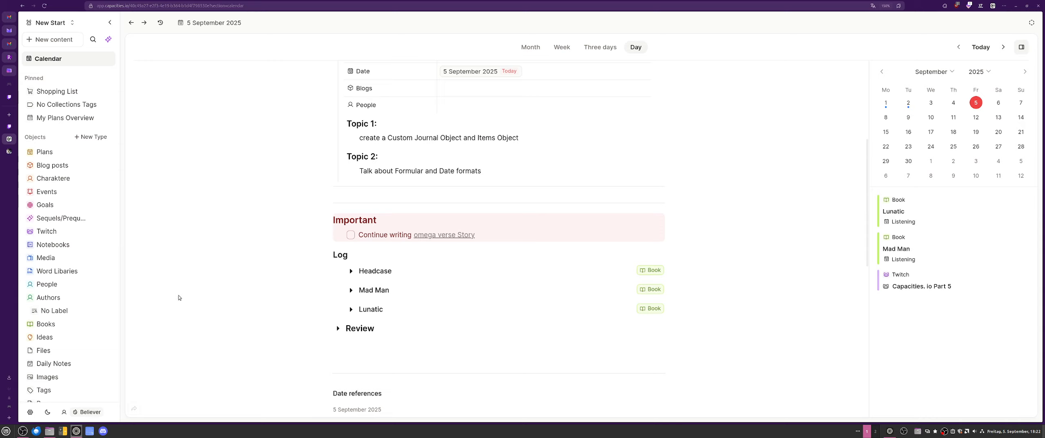
{"action": "scroll", "coordinate": [180, 296], "scroll_direction": "down", "scroll_amount": 3}
Open the Capacities Academy and look through its videos, quick tips, tutorials and use cases down to the More section.
{"action": "scroll", "coordinate": [49, 368], "scroll_direction": "down", "scroll_amount": 3}
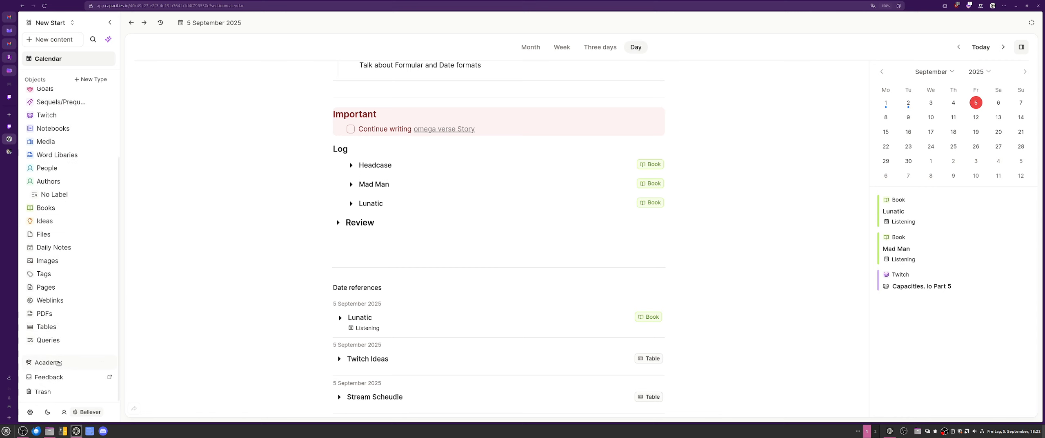
{"action": "left_click", "coordinate": [58, 363]}
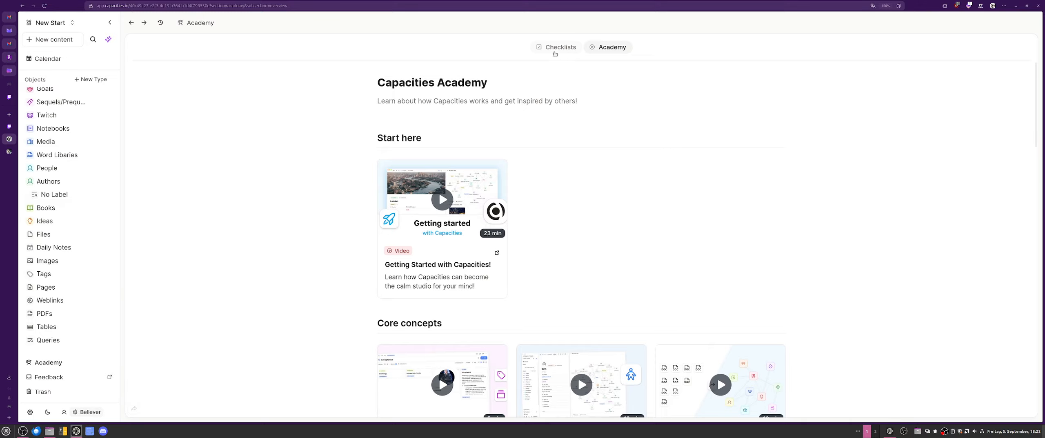
{"action": "scroll", "coordinate": [355, 164], "scroll_direction": "down", "scroll_amount": 5}
{"action": "scroll", "coordinate": [355, 163], "scroll_direction": "up", "scroll_amount": 5}
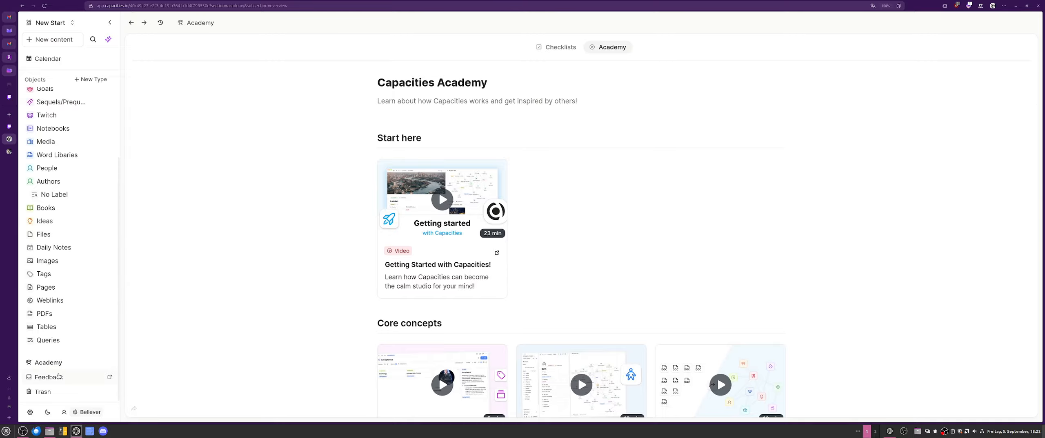
{"action": "scroll", "coordinate": [584, 148], "scroll_direction": "down", "scroll_amount": 15}
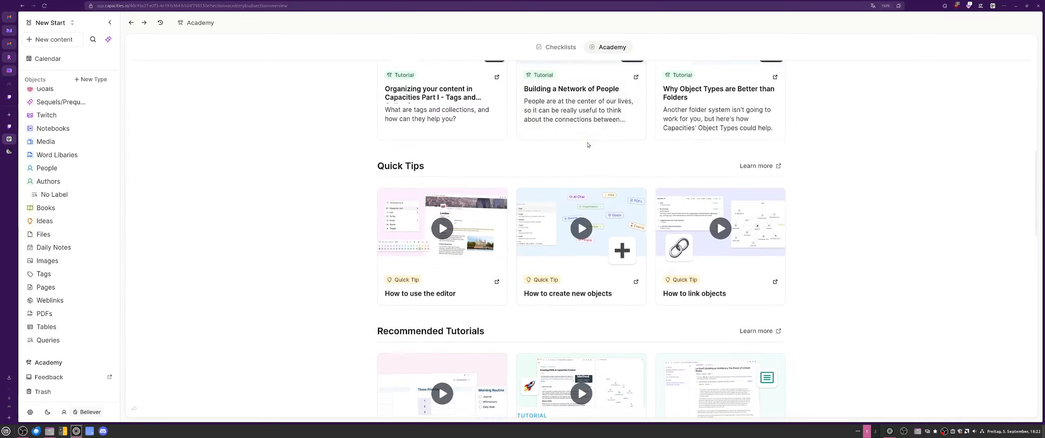
{"action": "scroll", "coordinate": [585, 149], "scroll_direction": "down", "scroll_amount": 10}
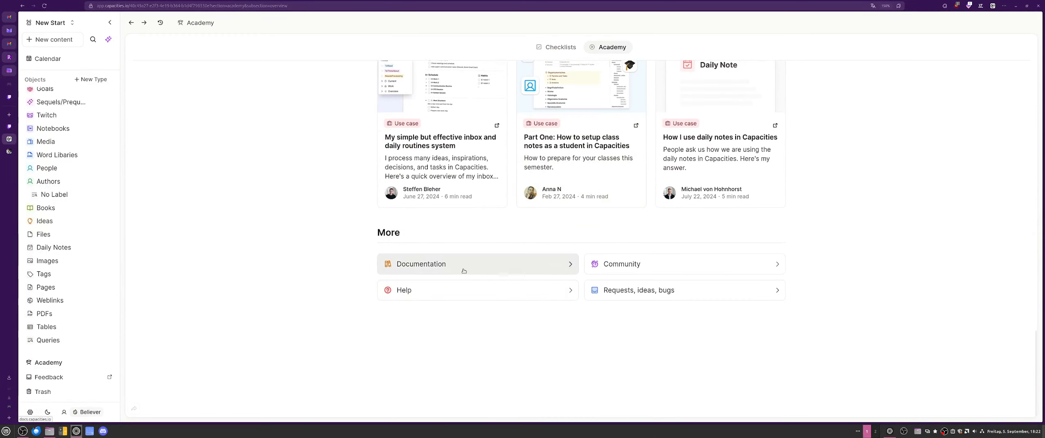
Open the Capacities documentation in its light theme and look through its list of topics.
{"action": "left_click", "coordinate": [433, 263]}
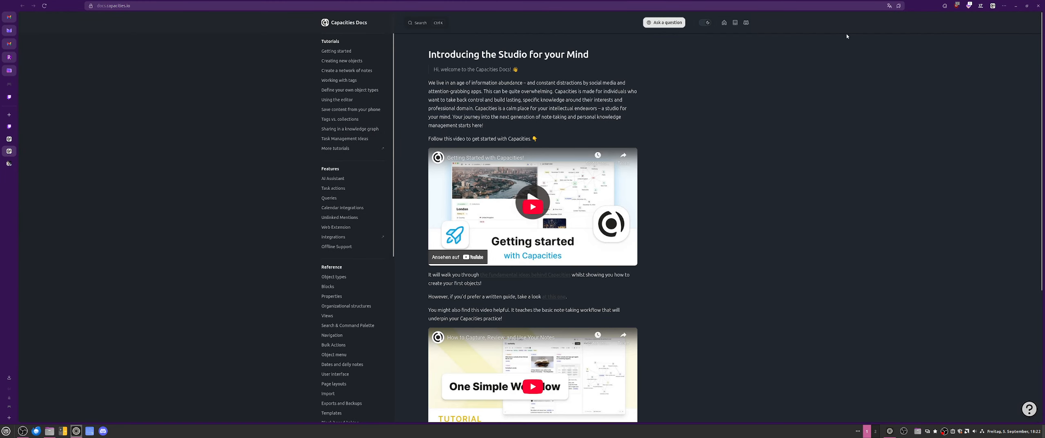
{"action": "left_click", "coordinate": [702, 24]}
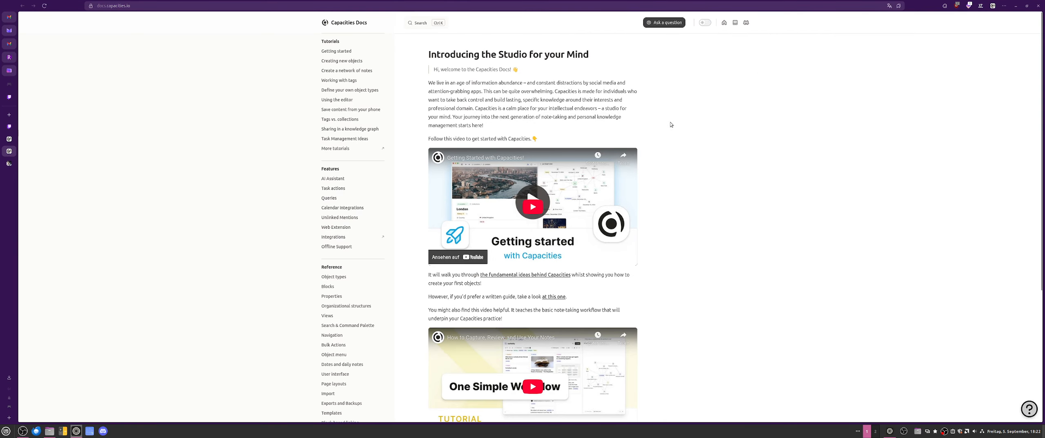
{"action": "scroll", "coordinate": [350, 234], "scroll_direction": "down", "scroll_amount": 3}
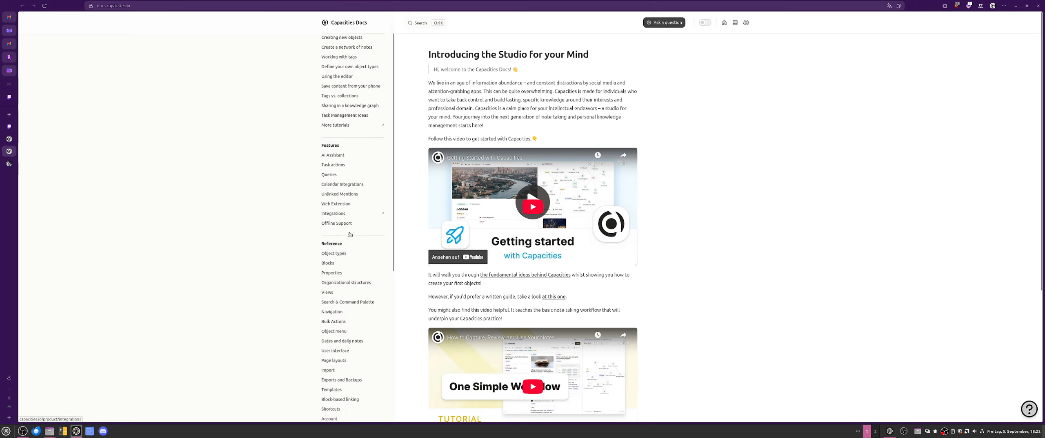
{"action": "scroll", "coordinate": [350, 233], "scroll_direction": "down", "scroll_amount": 2}
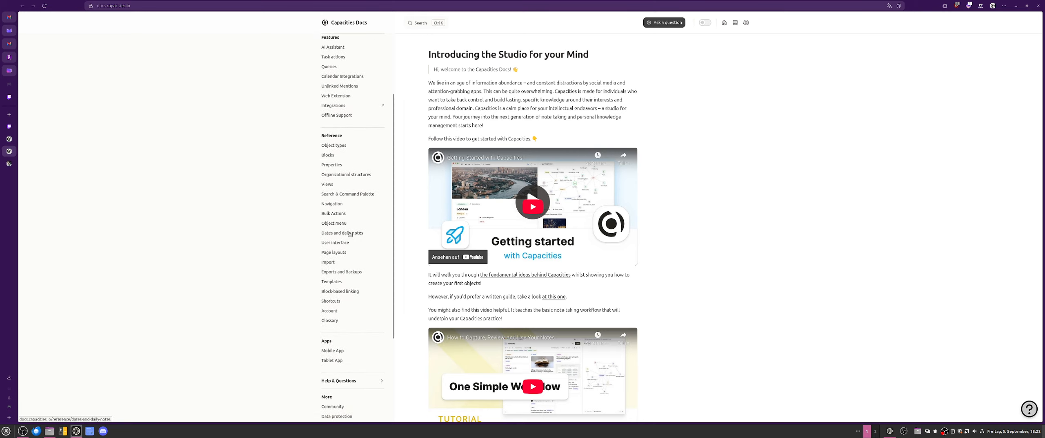
{"action": "scroll", "coordinate": [350, 233], "scroll_direction": "down", "scroll_amount": 5}
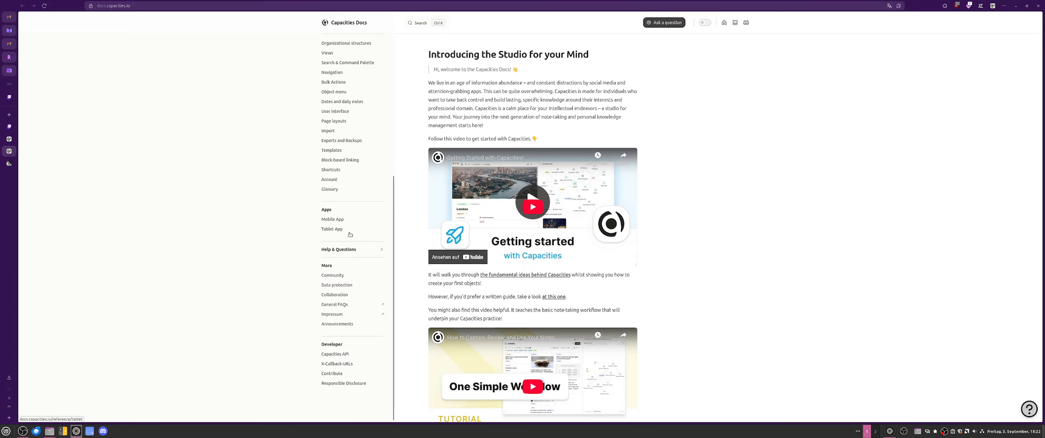
Return from the documentation to the 5 September 2025 page and expand Capacities. io Part 5 to review its properties and topics.
{"action": "left_click", "coordinate": [9, 139]}
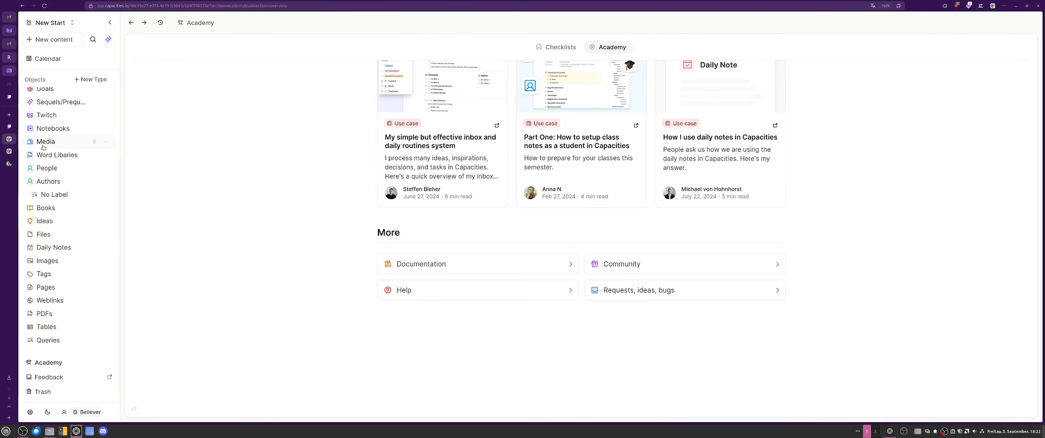
{"action": "scroll", "coordinate": [353, 212], "scroll_direction": "up", "scroll_amount": 10}
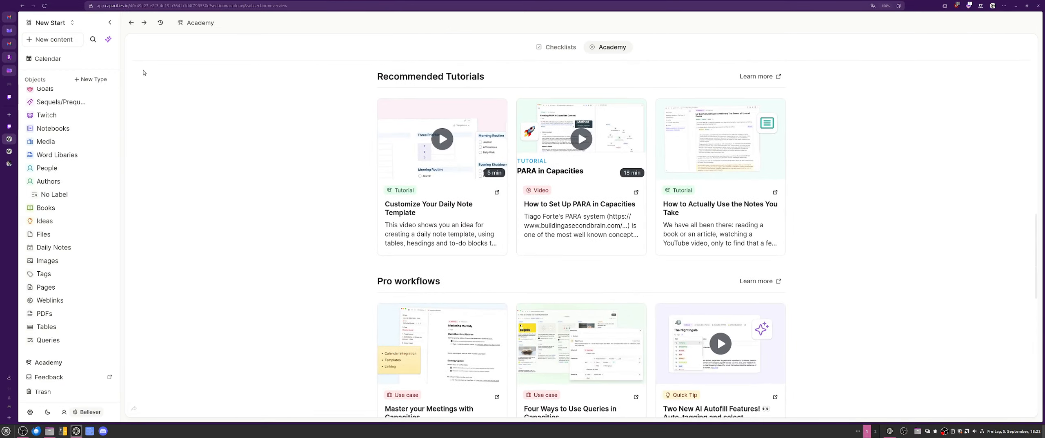
{"action": "left_click", "coordinate": [131, 23]}
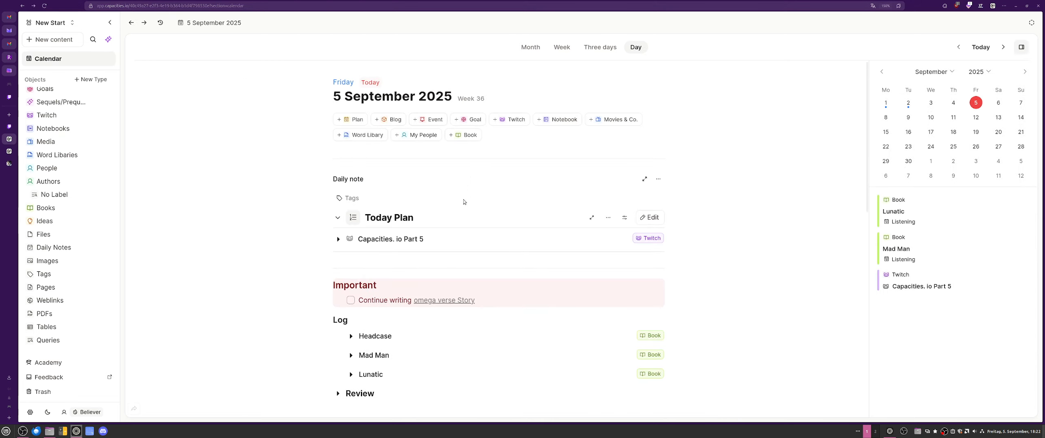
{"action": "left_click", "coordinate": [337, 238]}
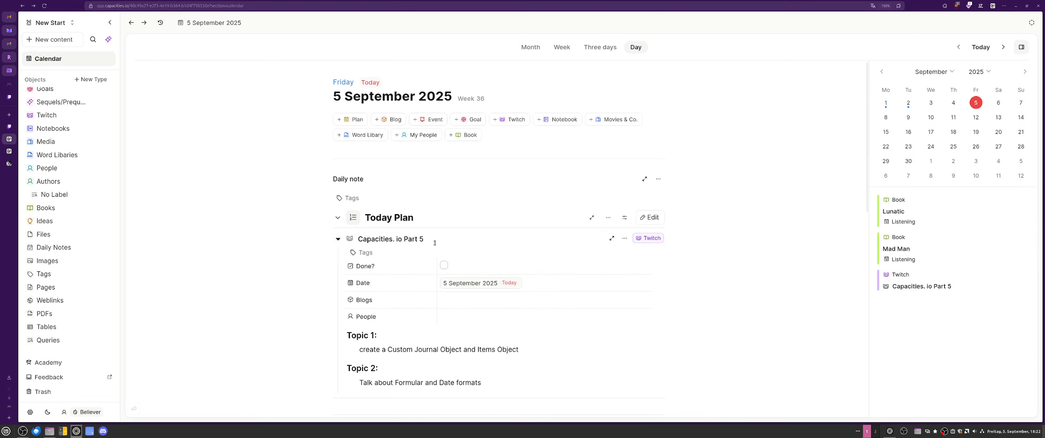
{"action": "scroll", "coordinate": [384, 163], "scroll_direction": "down", "scroll_amount": 5}
{"action": "scroll", "coordinate": [384, 137], "scroll_direction": "up", "scroll_amount": 3}
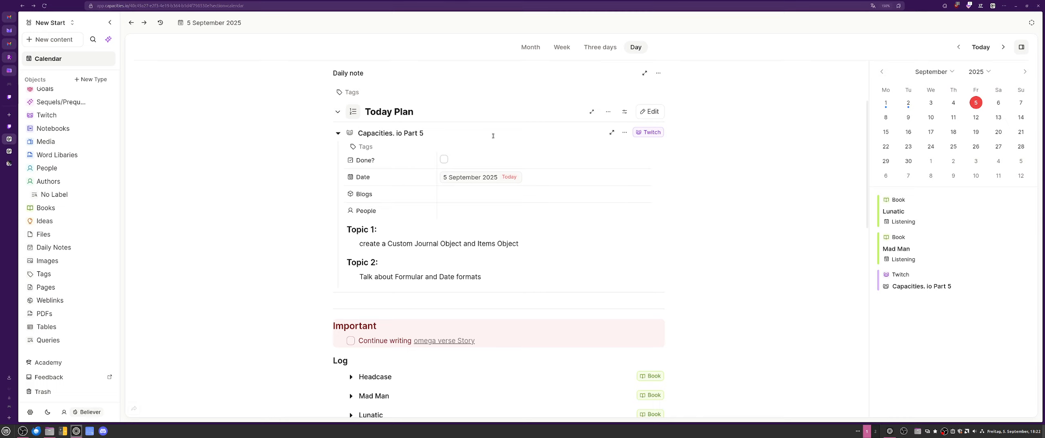
Open Capacities. io Part 5 as a full page and examine its topics and the Twitch Ideas table in its backlinks.
{"action": "left_click", "coordinate": [613, 132]}
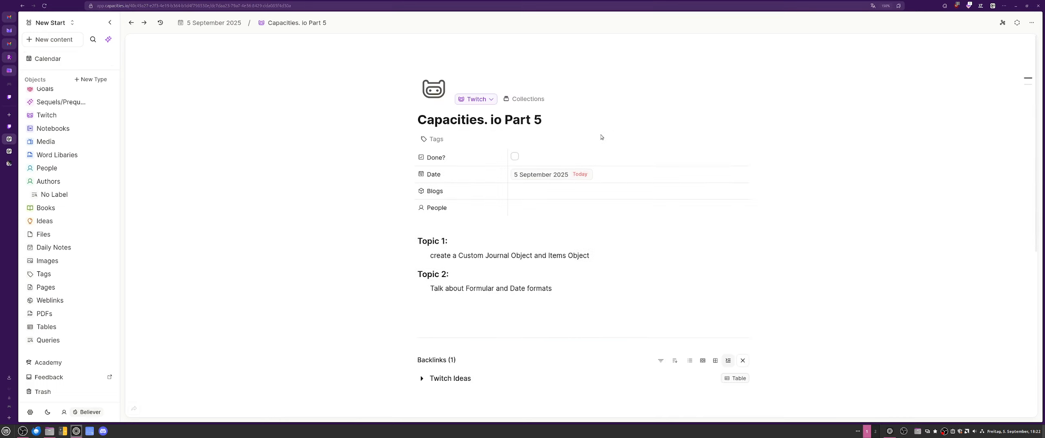
{"action": "scroll", "coordinate": [427, 224], "scroll_direction": "down", "scroll_amount": 5}
{"action": "left_click", "coordinate": [423, 220]}
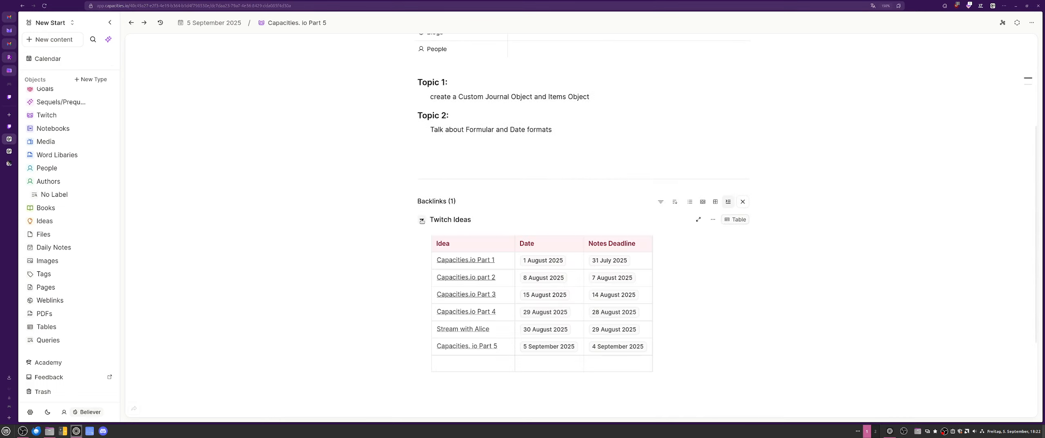
{"action": "left_click", "coordinate": [422, 220]}
{"action": "scroll", "coordinate": [436, 186], "scroll_direction": "up", "scroll_amount": 4}
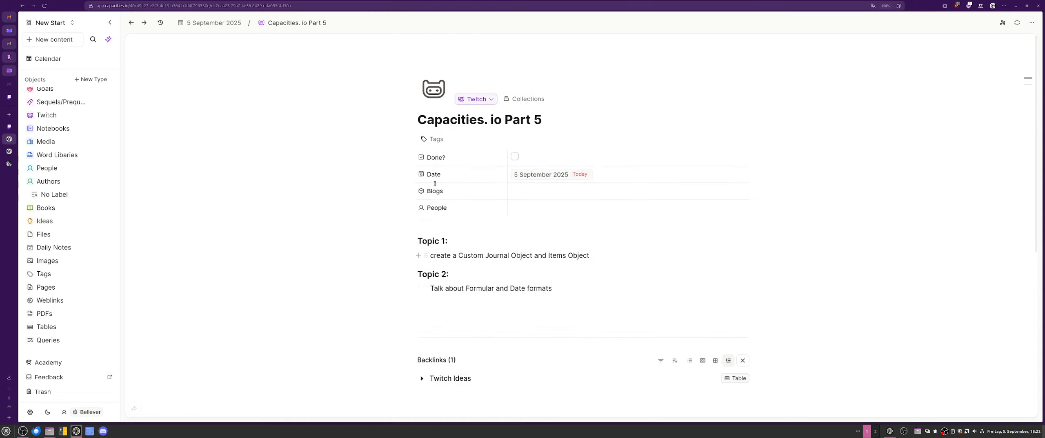
{"action": "scroll", "coordinate": [436, 186], "scroll_direction": "down", "scroll_amount": 4}
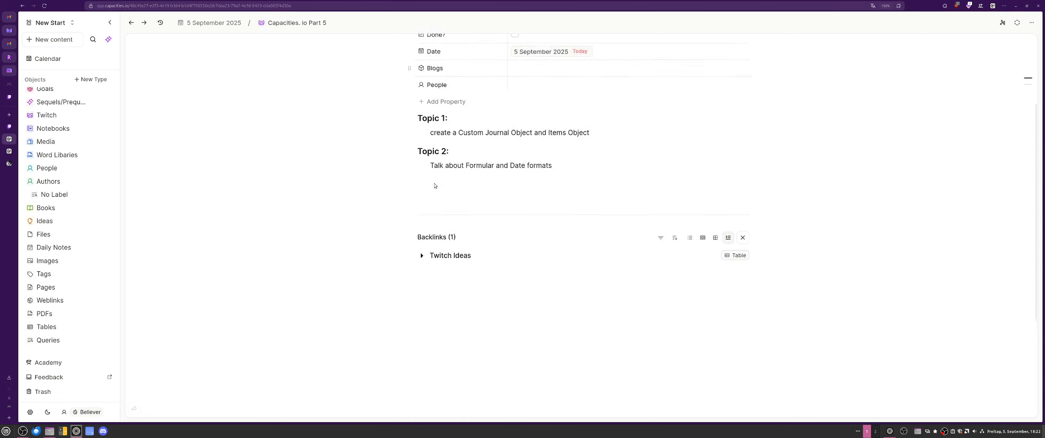
{"action": "left_click", "coordinate": [422, 220]}
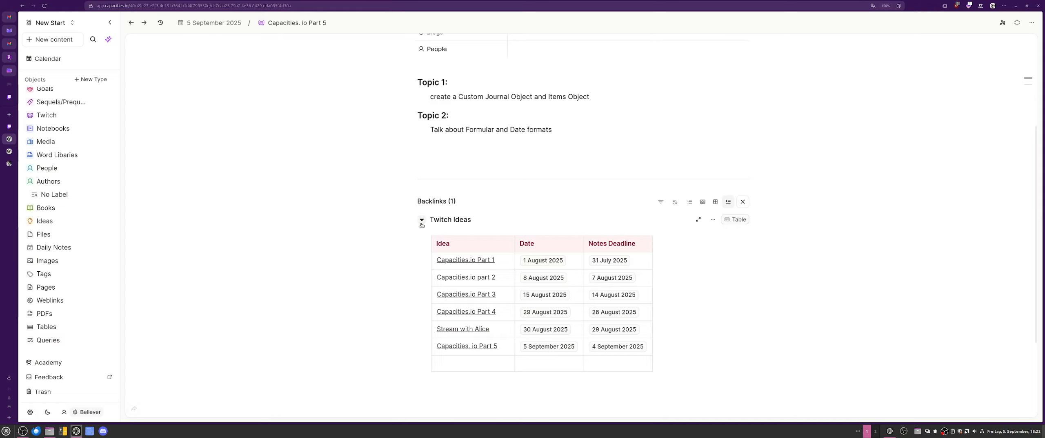
{"action": "left_click", "coordinate": [422, 219]}
{"action": "scroll", "coordinate": [411, 231], "scroll_direction": "down", "scroll_amount": 2}
{"action": "scroll", "coordinate": [411, 232], "scroll_direction": "up", "scroll_amount": 6}
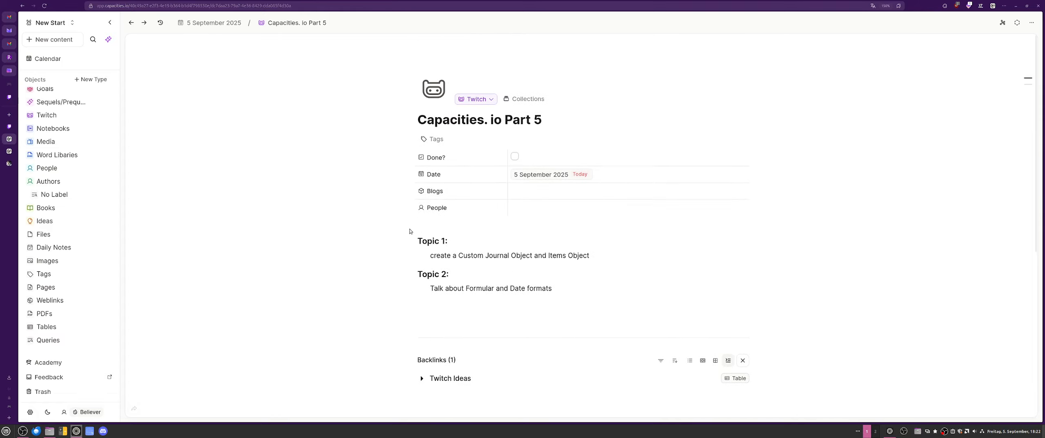
{"action": "scroll", "coordinate": [471, 159], "scroll_direction": "down", "scroll_amount": 3}
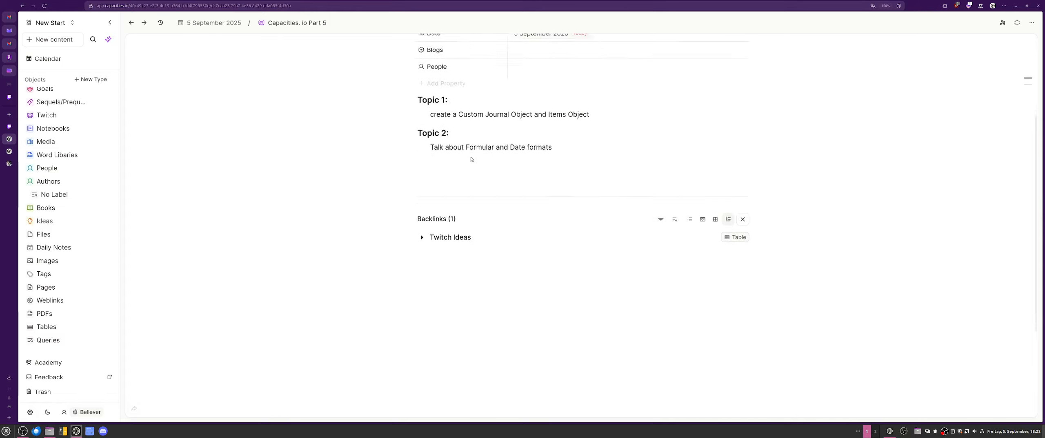
{"action": "scroll", "coordinate": [472, 159], "scroll_direction": "down", "scroll_amount": 3}
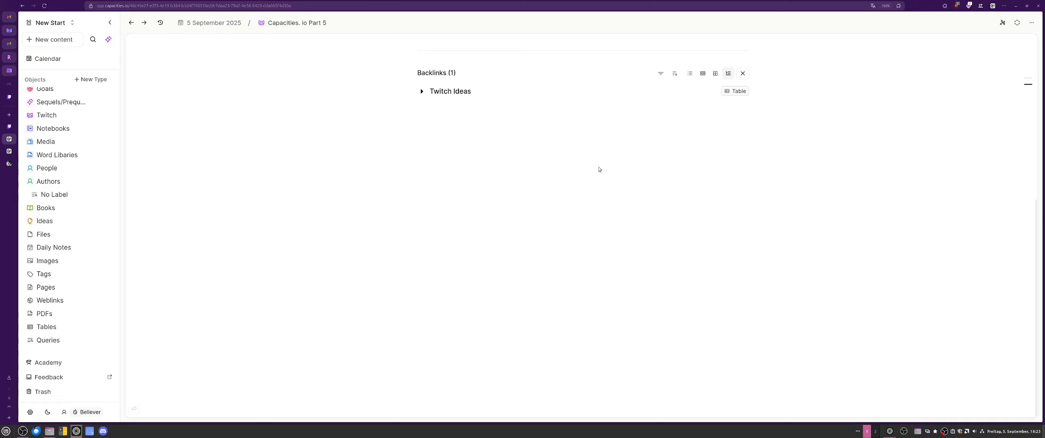
{"action": "scroll", "coordinate": [507, 204], "scroll_direction": "up", "scroll_amount": 5}
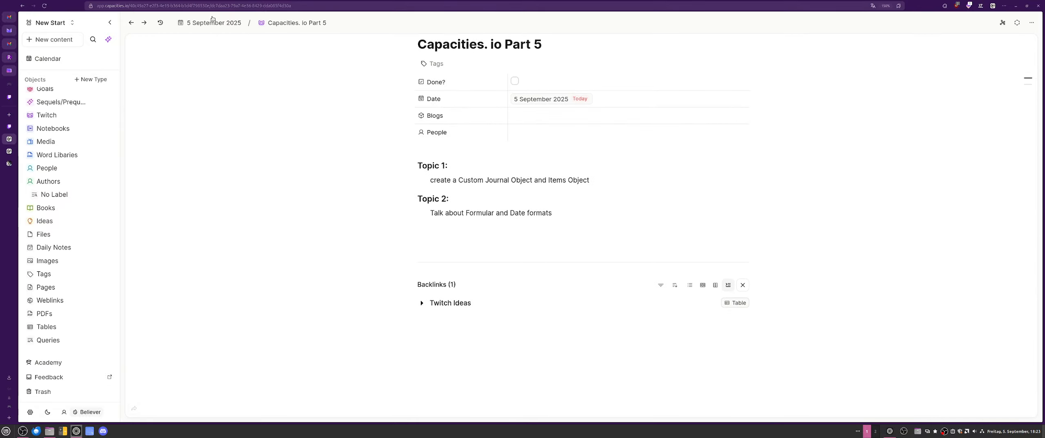
Return to the 5 September 2025 page and view the calendar pages for 2 and 1 September.
{"action": "left_click", "coordinate": [229, 23]}
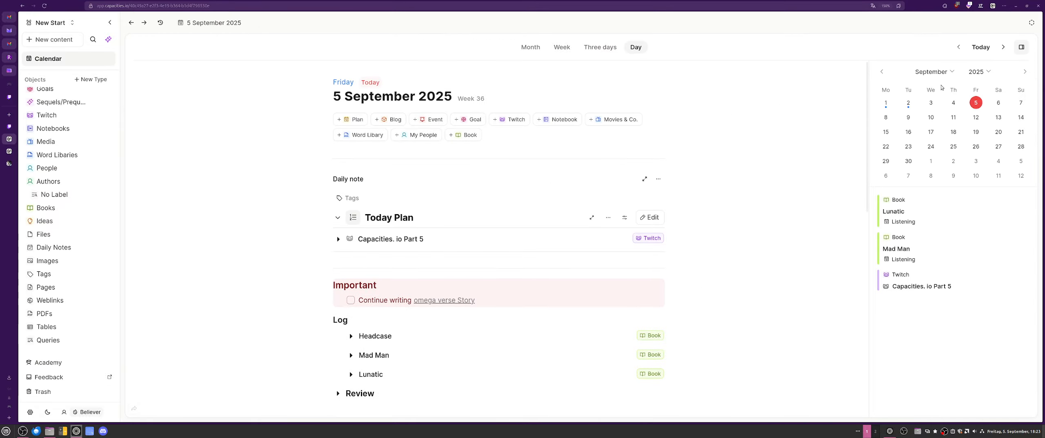
{"action": "left_click", "coordinate": [906, 107]}
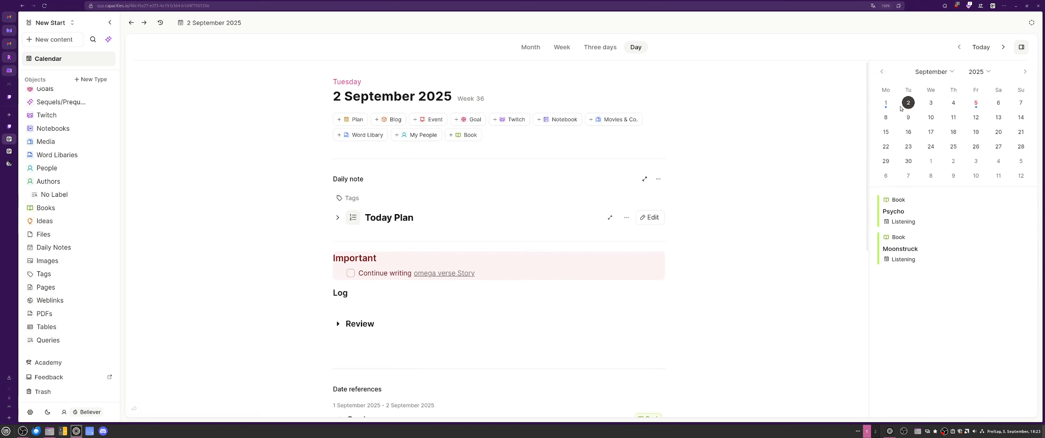
{"action": "left_click", "coordinate": [887, 104]}
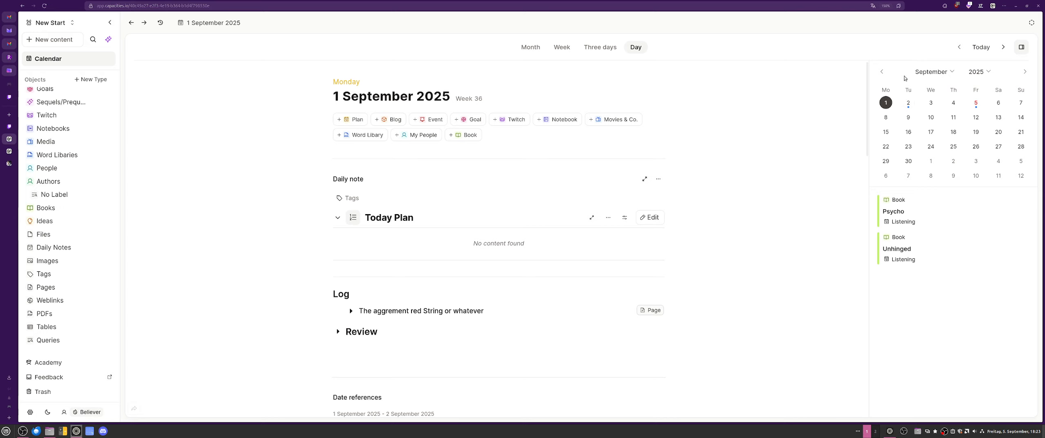
Open the 31 August 2025 page and look through its daily note, date references and objects created that day.
{"action": "left_click", "coordinate": [882, 71]}
{"action": "left_click", "coordinate": [1022, 161]}
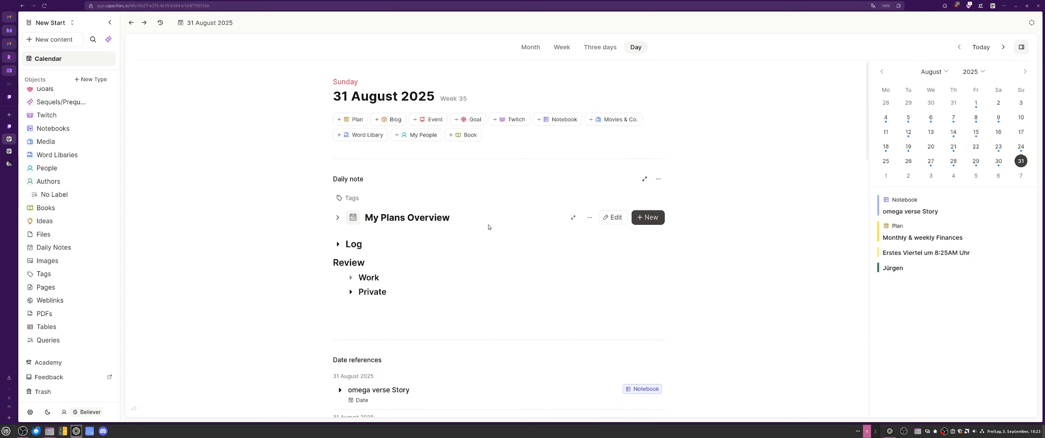
{"action": "scroll", "coordinate": [489, 227], "scroll_direction": "down", "scroll_amount": 5}
{"action": "scroll", "coordinate": [486, 184], "scroll_direction": "up", "scroll_amount": 5}
{"action": "scroll", "coordinate": [481, 204], "scroll_direction": "down", "scroll_amount": 5}
{"action": "scroll", "coordinate": [558, 193], "scroll_direction": "up", "scroll_amount": 1}
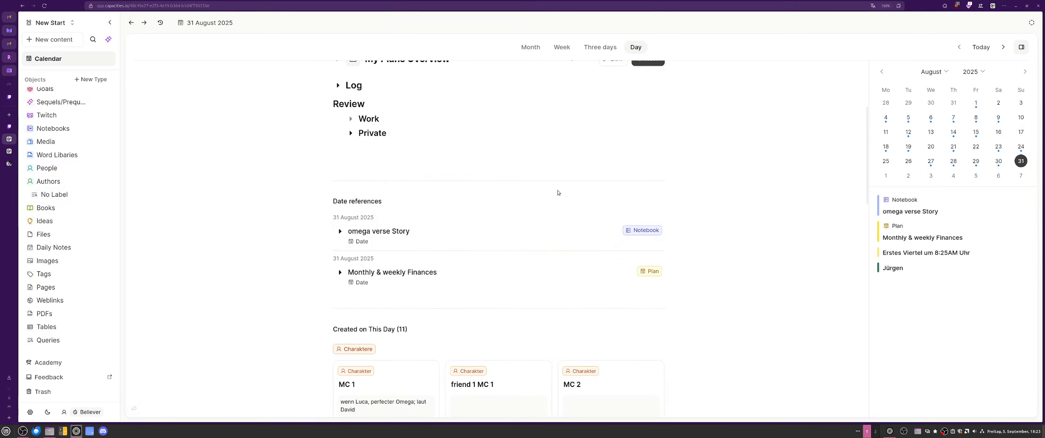
{"action": "scroll", "coordinate": [558, 192], "scroll_direction": "down", "scroll_amount": 5}
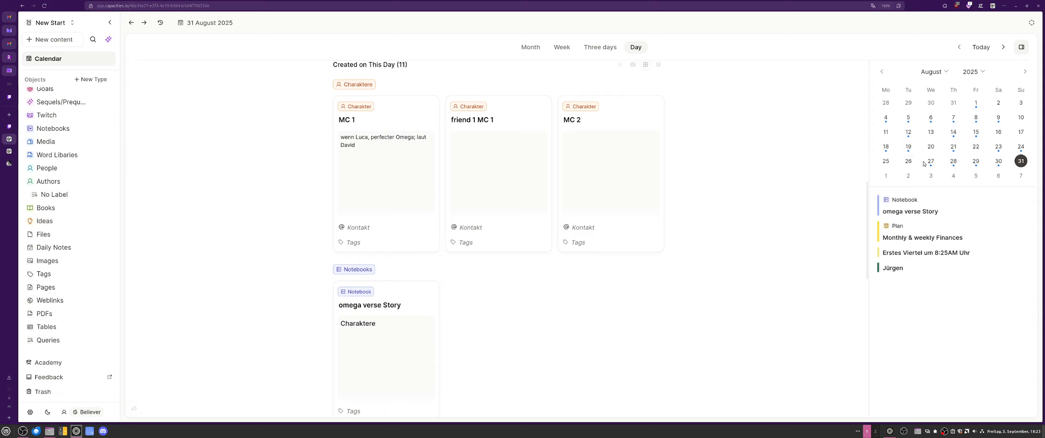
View the 30 August 2025 page, and look through the 29 August page down to its created images and queries.
{"action": "left_click", "coordinate": [999, 161]}
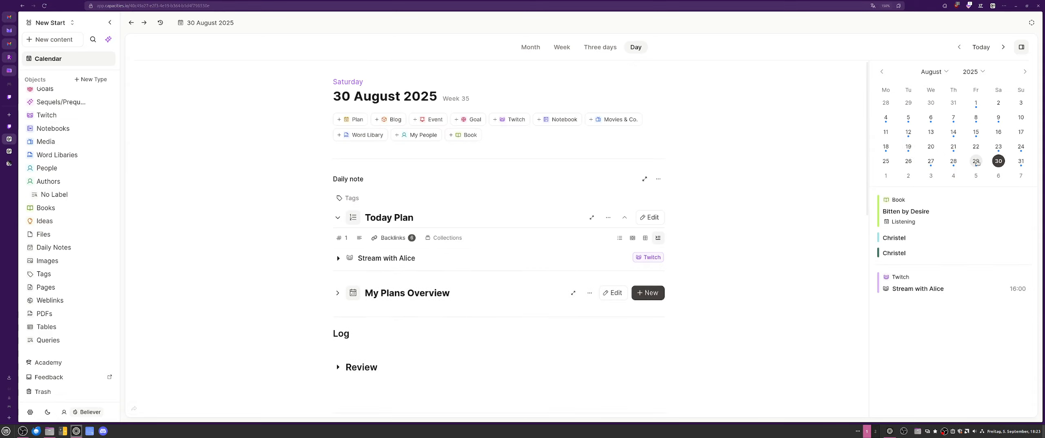
{"action": "left_click", "coordinate": [976, 161]}
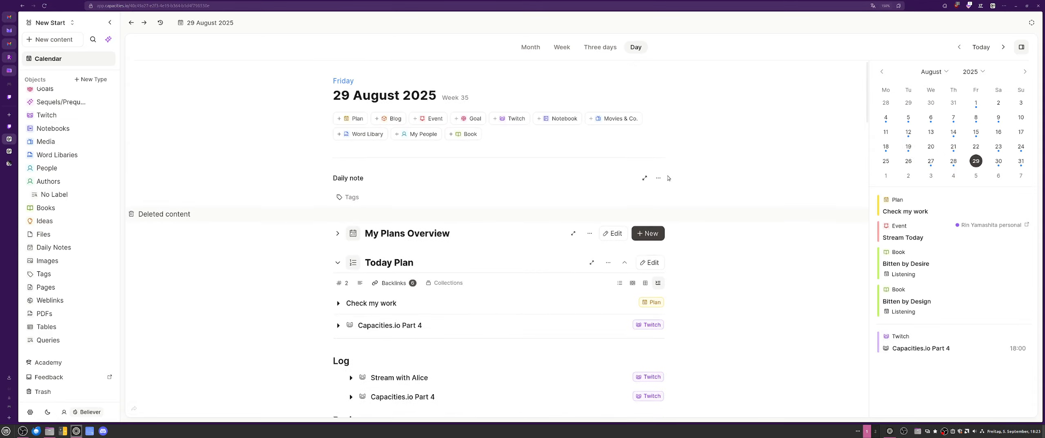
{"action": "scroll", "coordinate": [668, 178], "scroll_direction": "down", "scroll_amount": 4}
{"action": "scroll", "coordinate": [669, 178], "scroll_direction": "down", "scroll_amount": 5}
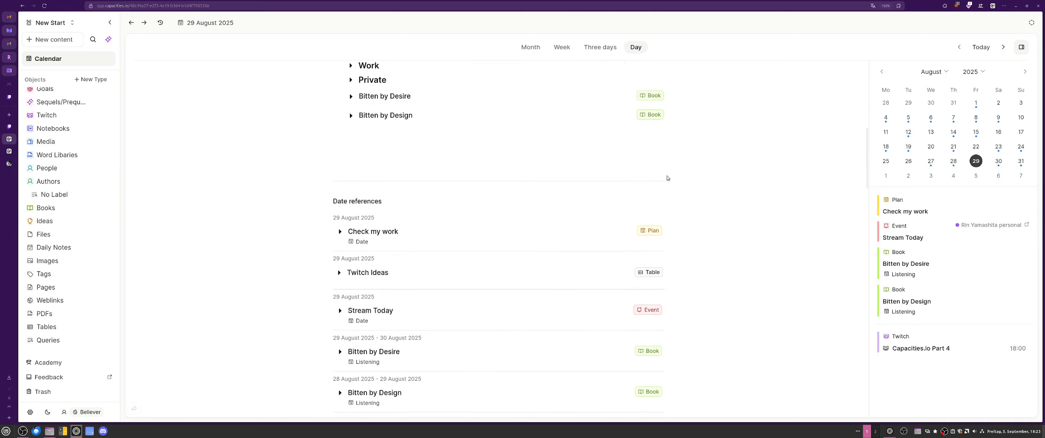
{"action": "scroll", "coordinate": [668, 178], "scroll_direction": "up", "scroll_amount": 1}
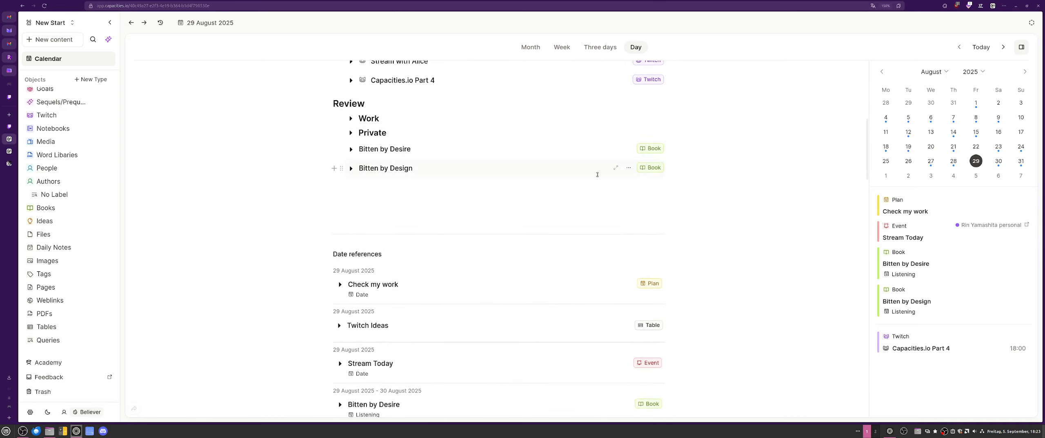
{"action": "scroll", "coordinate": [418, 217], "scroll_direction": "down", "scroll_amount": 15}
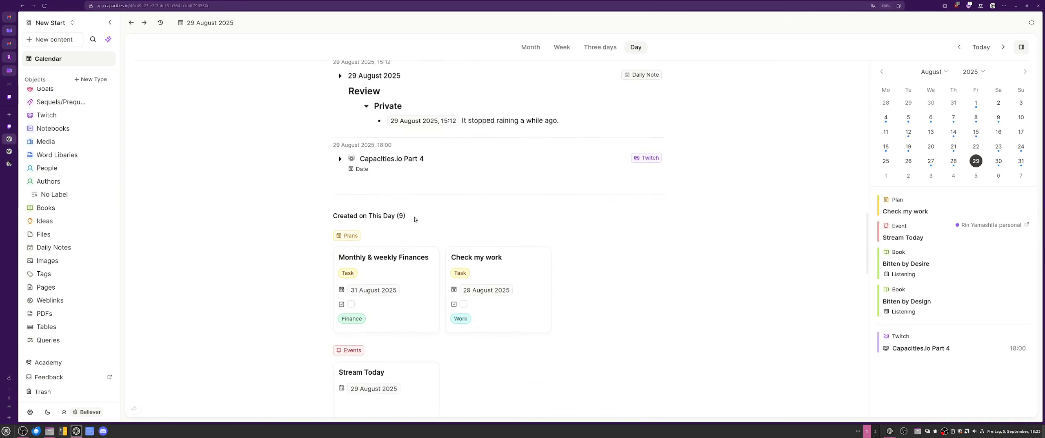
{"action": "scroll", "coordinate": [415, 219], "scroll_direction": "down", "scroll_amount": 16}
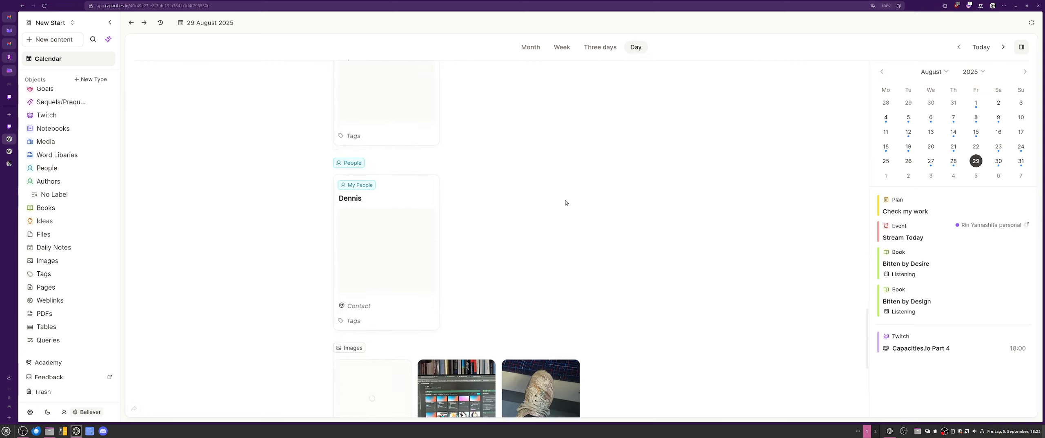
{"action": "scroll", "coordinate": [565, 203], "scroll_direction": "down", "scroll_amount": 4}
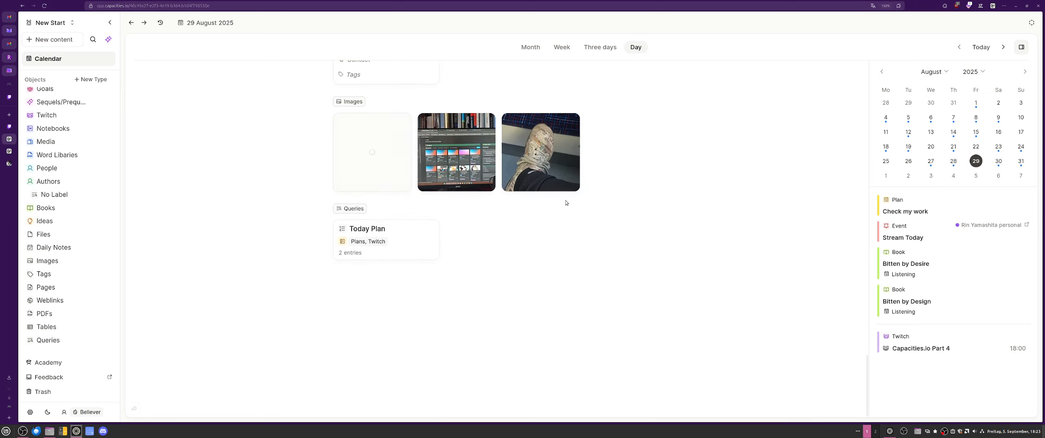
Open the 28 August 2025 page and look through its log, date references and the plans and events created that day.
{"action": "left_click", "coordinate": [955, 161]}
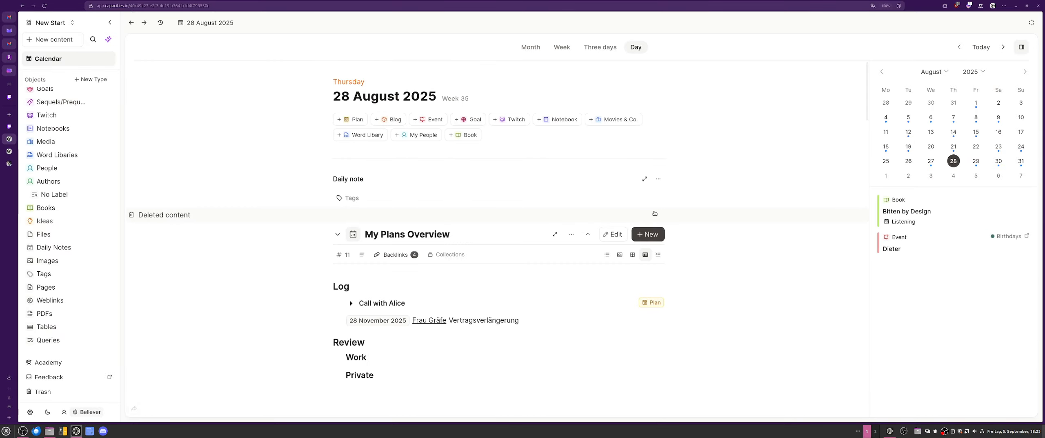
{"action": "scroll", "coordinate": [654, 213], "scroll_direction": "down", "scroll_amount": 5}
{"action": "scroll", "coordinate": [654, 213], "scroll_direction": "down", "scroll_amount": 3}
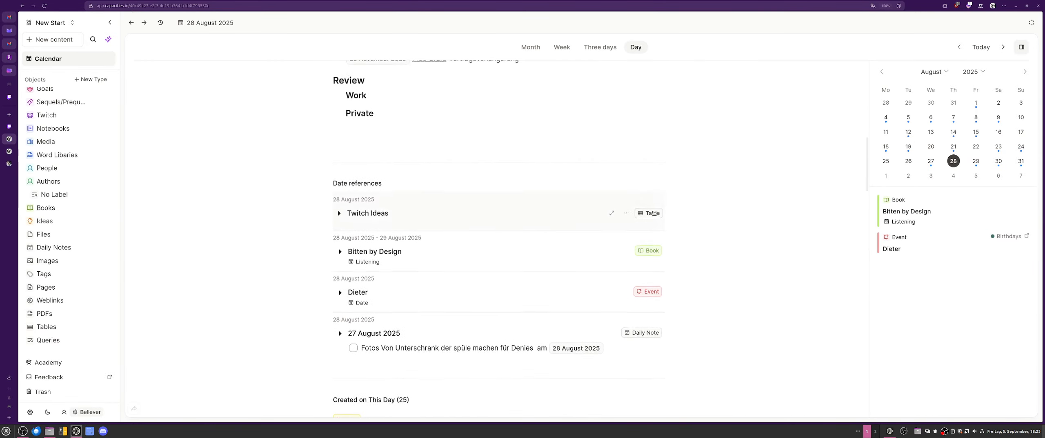
{"action": "scroll", "coordinate": [562, 251], "scroll_direction": "up", "scroll_amount": 5}
{"action": "scroll", "coordinate": [561, 251], "scroll_direction": "down", "scroll_amount": 10}
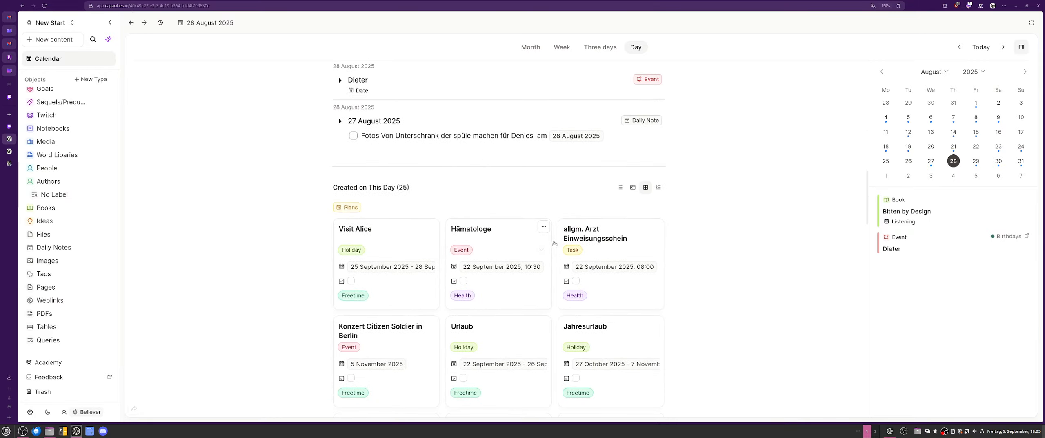
{"action": "scroll", "coordinate": [795, 207], "scroll_direction": "down", "scroll_amount": 4}
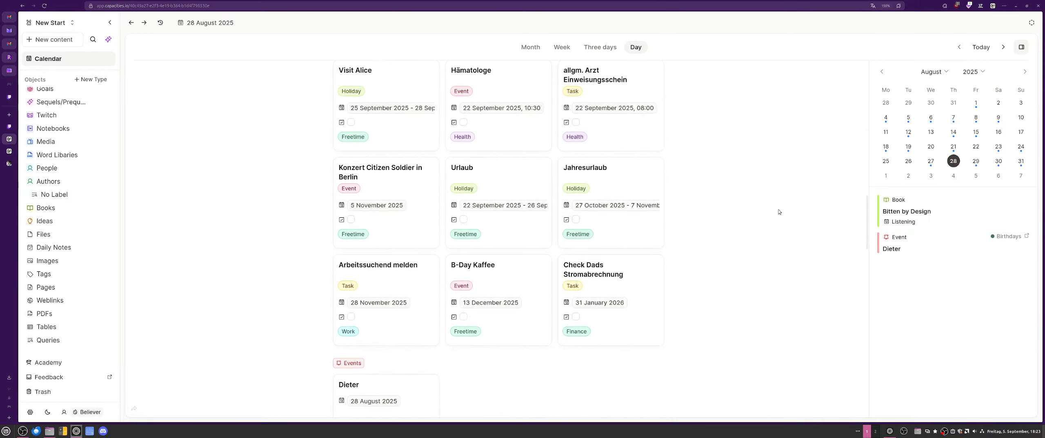
{"action": "scroll", "coordinate": [779, 212], "scroll_direction": "down", "scroll_amount": 5}
Mark the under-sink cabinet photo task in the date references as done and open the 27 August 2025 page.
{"action": "scroll", "coordinate": [778, 212], "scroll_direction": "up", "scroll_amount": 13}
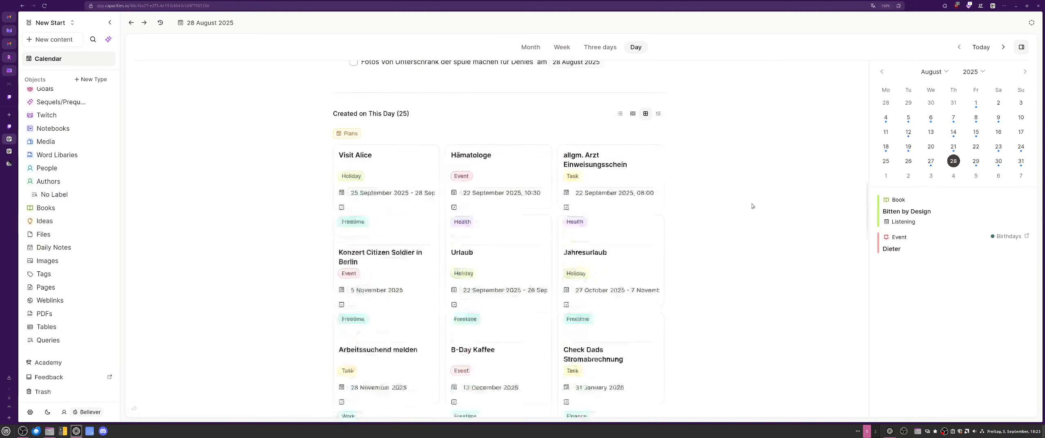
{"action": "left_click", "coordinate": [353, 294]}
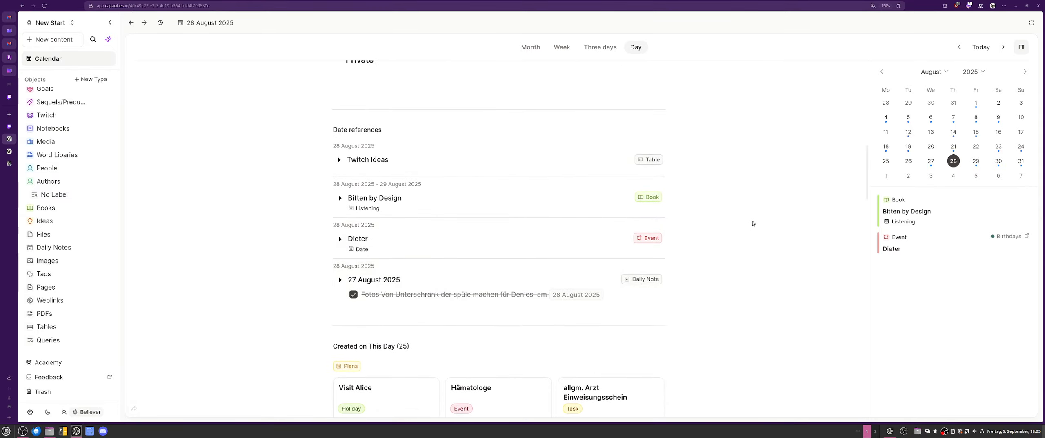
{"action": "scroll", "coordinate": [753, 223], "scroll_direction": "up", "scroll_amount": 3}
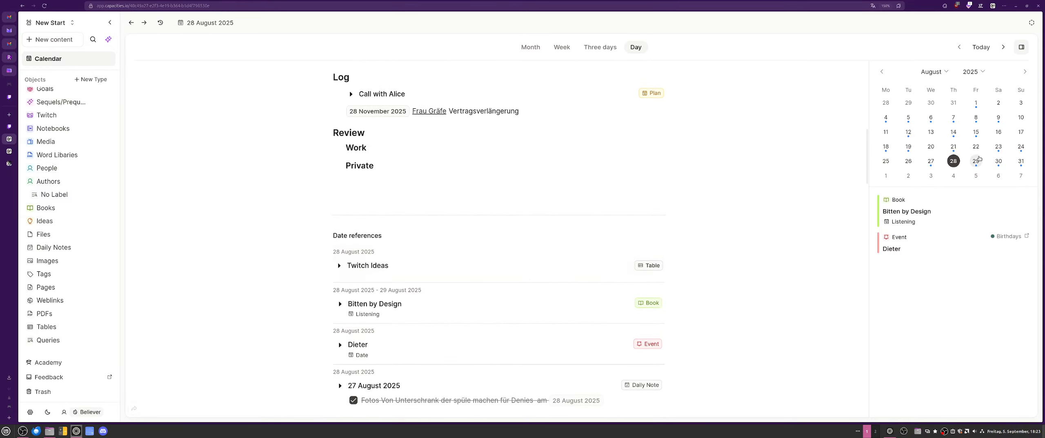
{"action": "left_click", "coordinate": [931, 161]}
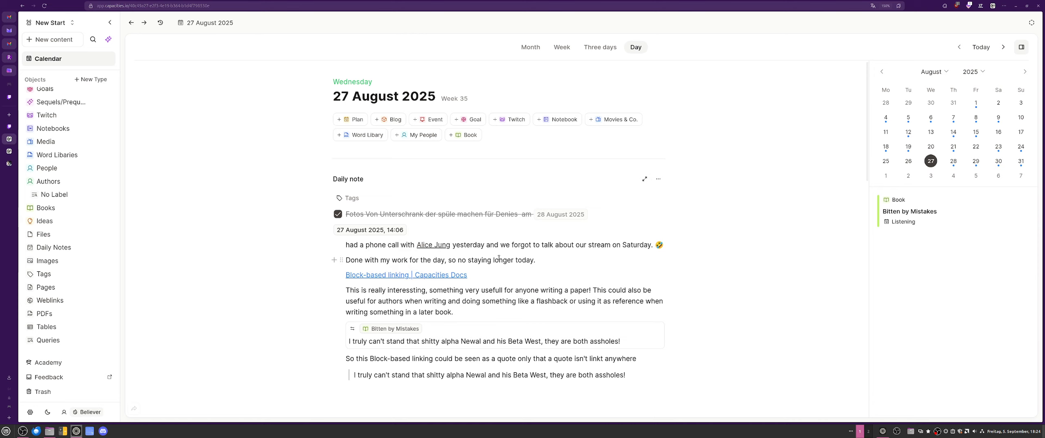
Look through the 27 August 2025 daily note and date references, then return to today's page.
{"action": "scroll", "coordinate": [467, 272], "scroll_direction": "down", "scroll_amount": 3}
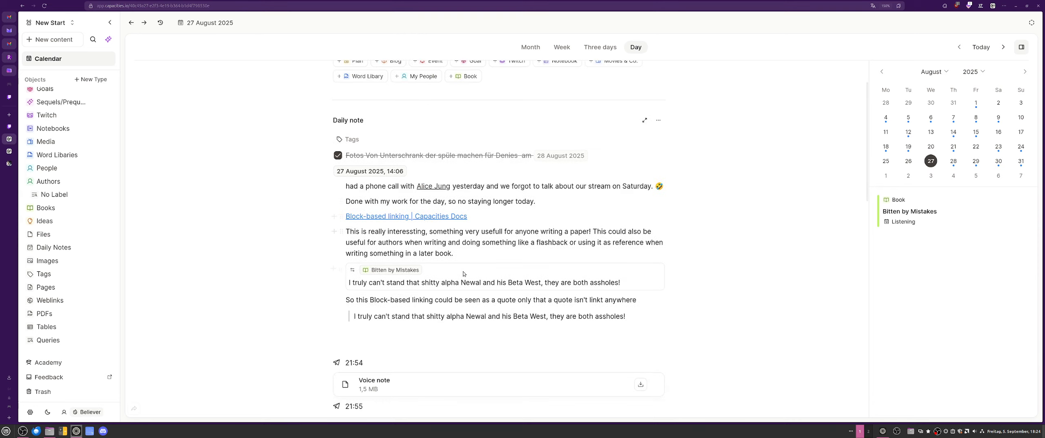
{"action": "scroll", "coordinate": [464, 273], "scroll_direction": "down", "scroll_amount": 10}
{"action": "scroll", "coordinate": [389, 215], "scroll_direction": "down", "scroll_amount": 8}
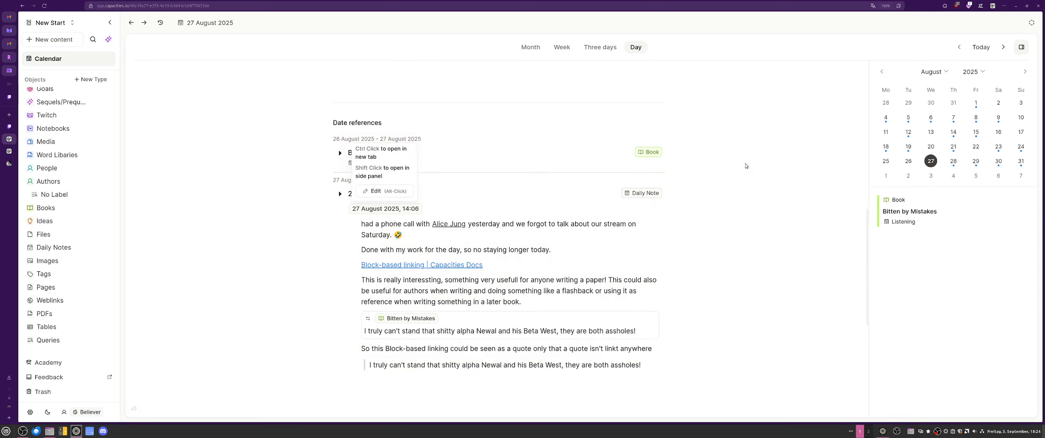
{"action": "left_click", "coordinate": [981, 46]}
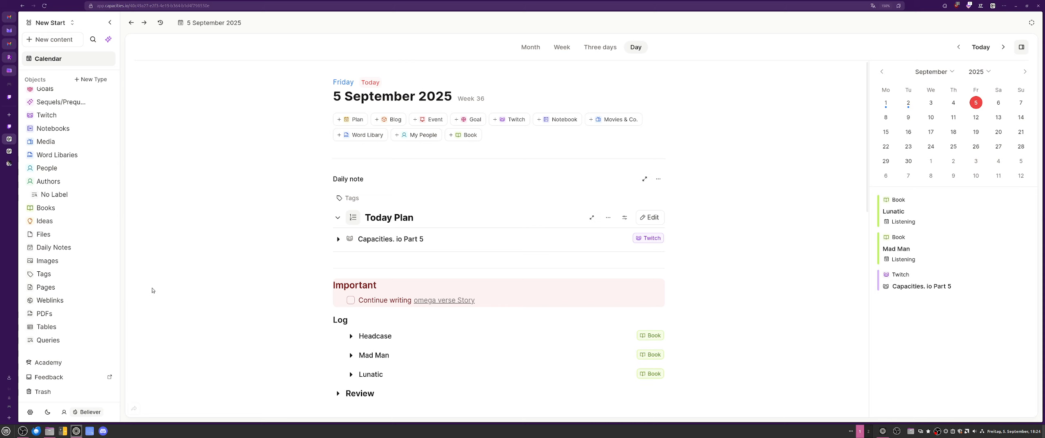
Switch to the Capacities Docs and search them for "journal item", looking through the matching topics.
{"action": "left_click", "coordinate": [9, 151]}
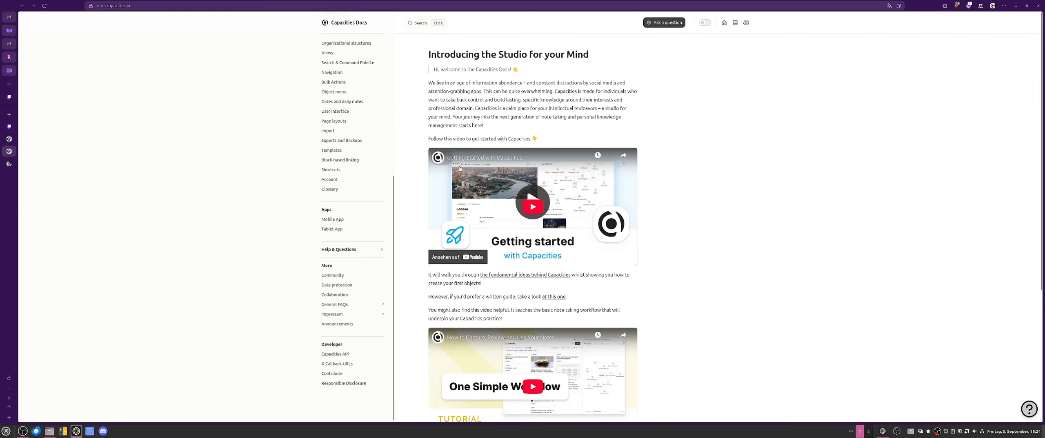
{"action": "left_click", "coordinate": [416, 24]}
{"action": "type", "text": "jou"}
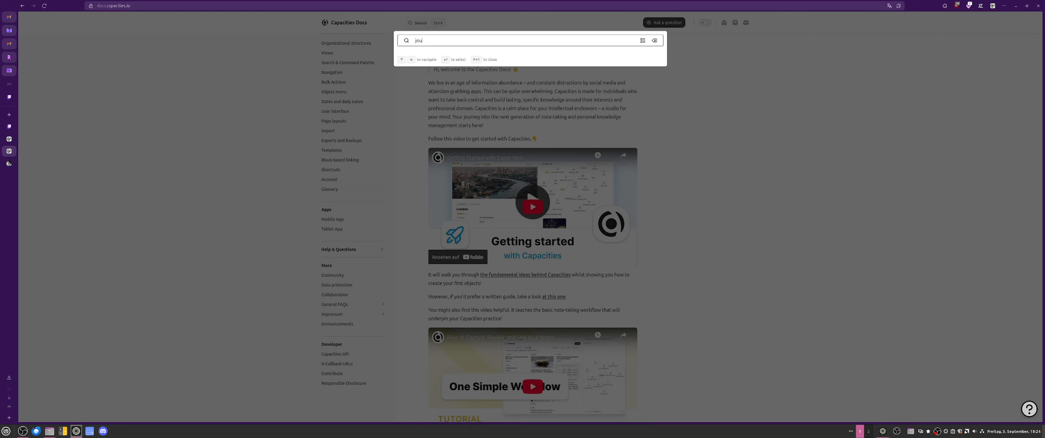
{"action": "type", "text": "rnal"}
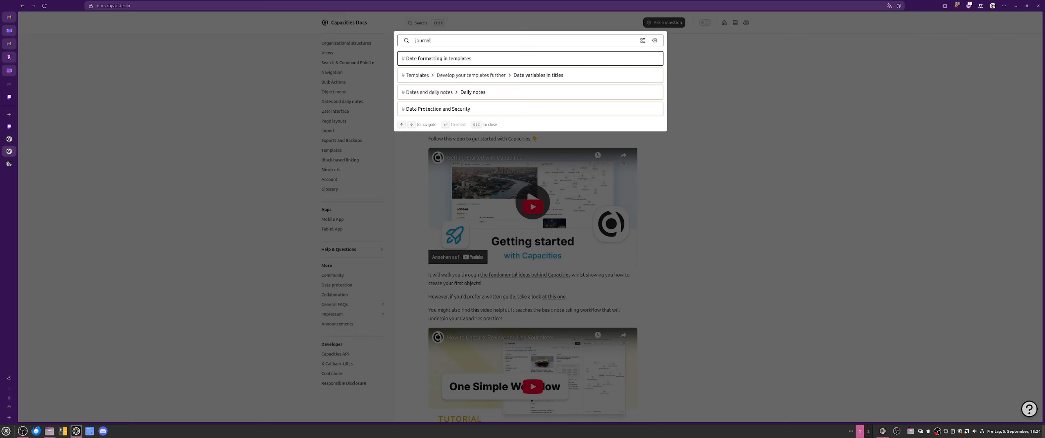
{"action": "type", "text": "m"}
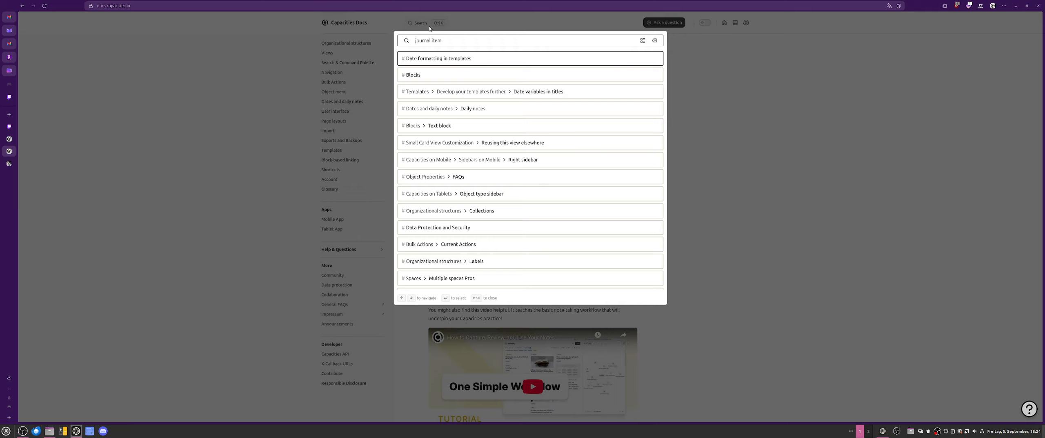
{"action": "scroll", "coordinate": [490, 123], "scroll_direction": "down", "scroll_amount": 1}
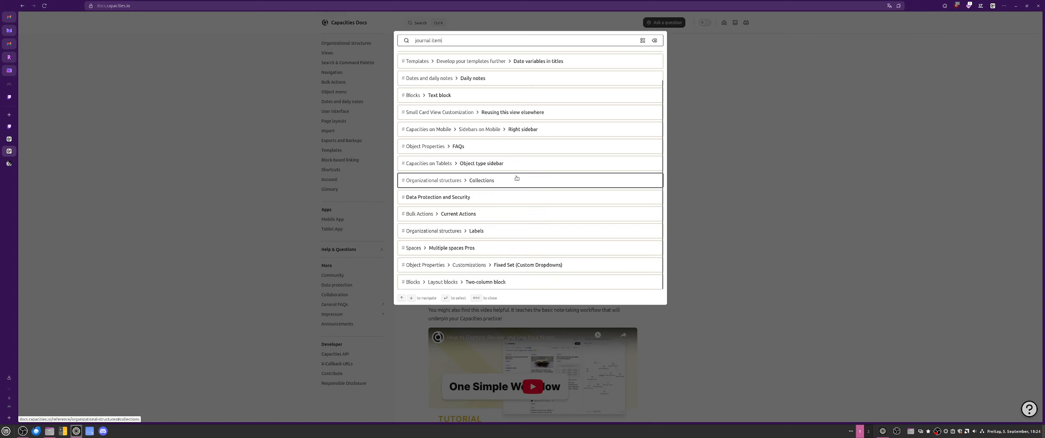
{"action": "scroll", "coordinate": [517, 178], "scroll_direction": "up", "scroll_amount": 1}
Open the "Date Formatting in templates" result and look through its localized and standard format tables.
{"action": "left_click", "coordinate": [482, 58]}
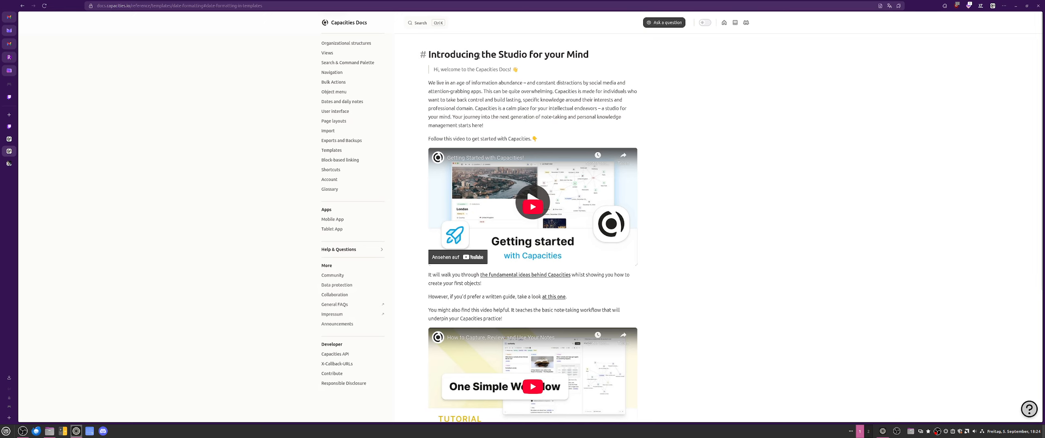
{"action": "scroll", "coordinate": [615, 125], "scroll_direction": "down", "scroll_amount": 1}
{"action": "scroll", "coordinate": [614, 132], "scroll_direction": "up", "scroll_amount": 1}
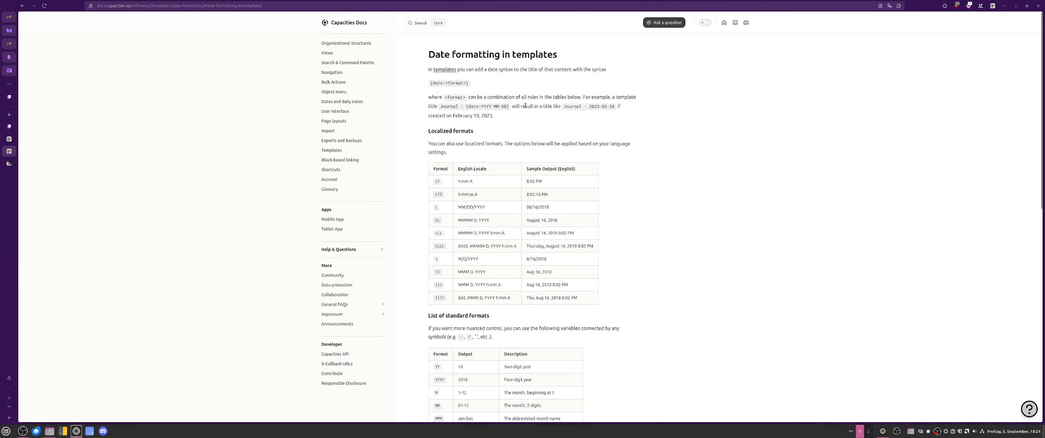
{"action": "scroll", "coordinate": [525, 106], "scroll_direction": "down", "scroll_amount": 10}
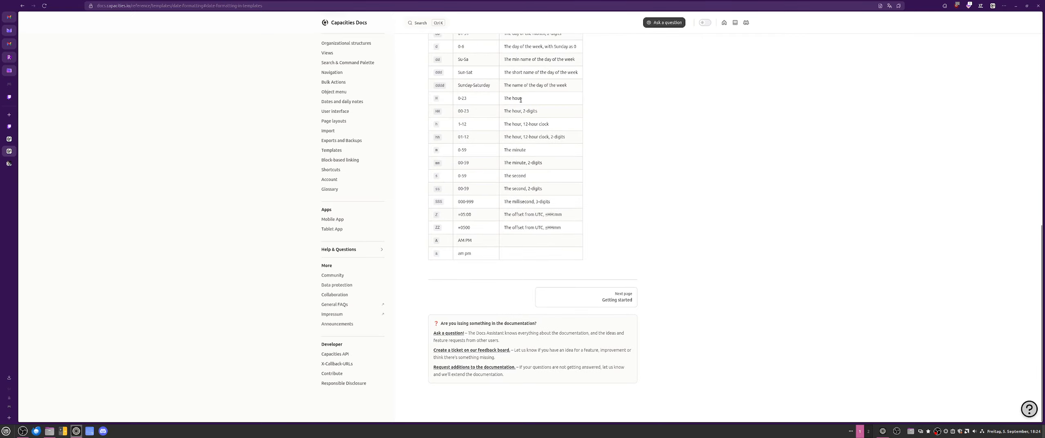
{"action": "scroll", "coordinate": [521, 99], "scroll_direction": "up", "scroll_amount": 9}
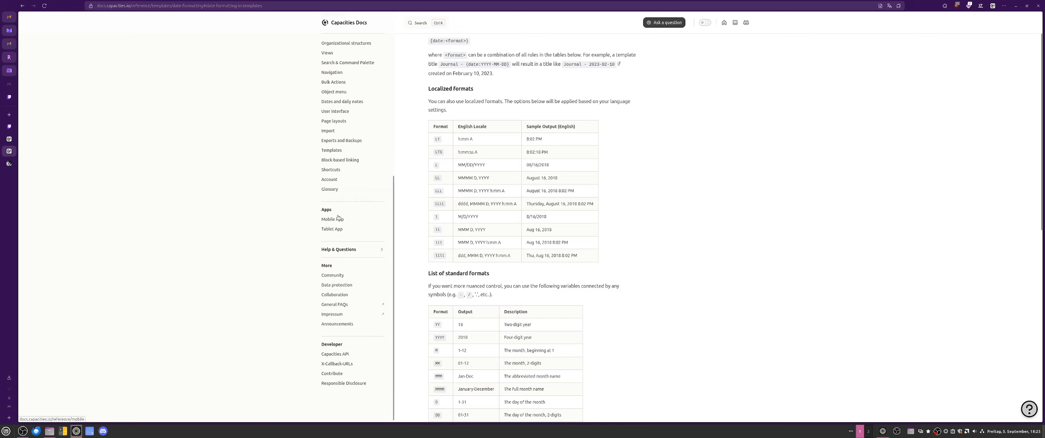
Open the "Dates and daily notes" reference page and look through it from The Calendar to the Date Picker section.
{"action": "scroll", "coordinate": [339, 218], "scroll_direction": "up", "scroll_amount": 6}
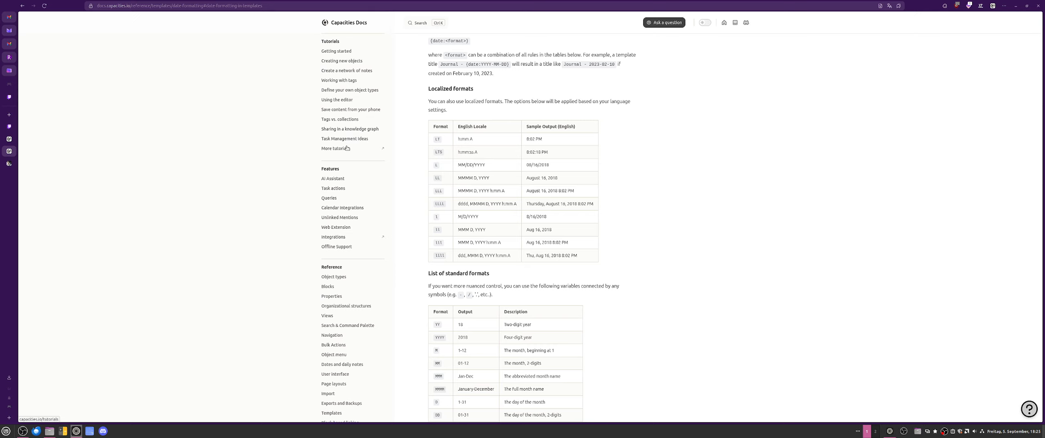
{"action": "scroll", "coordinate": [347, 148], "scroll_direction": "down", "scroll_amount": 3}
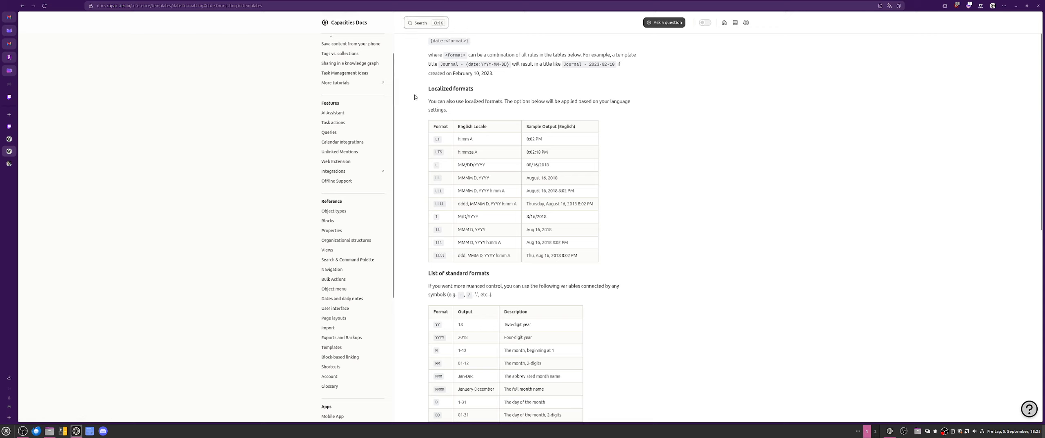
{"action": "scroll", "coordinate": [320, 270], "scroll_direction": "down", "scroll_amount": 3}
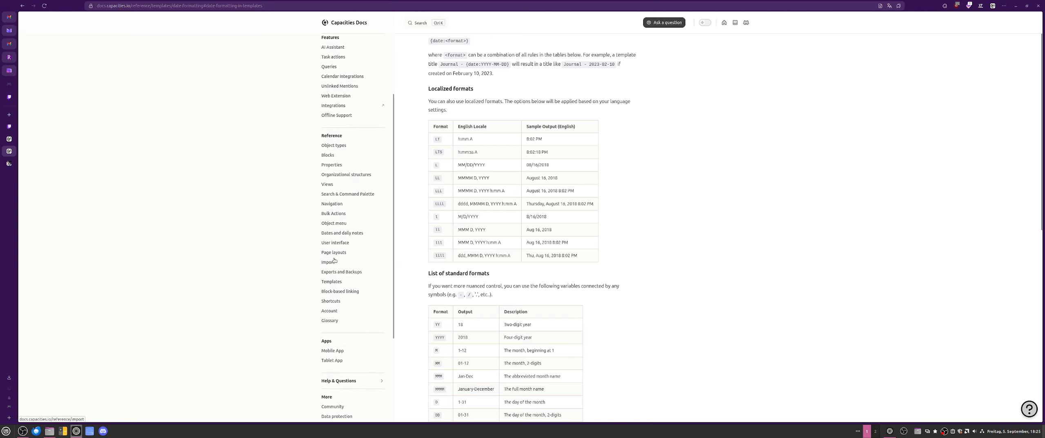
{"action": "left_click", "coordinate": [349, 234]}
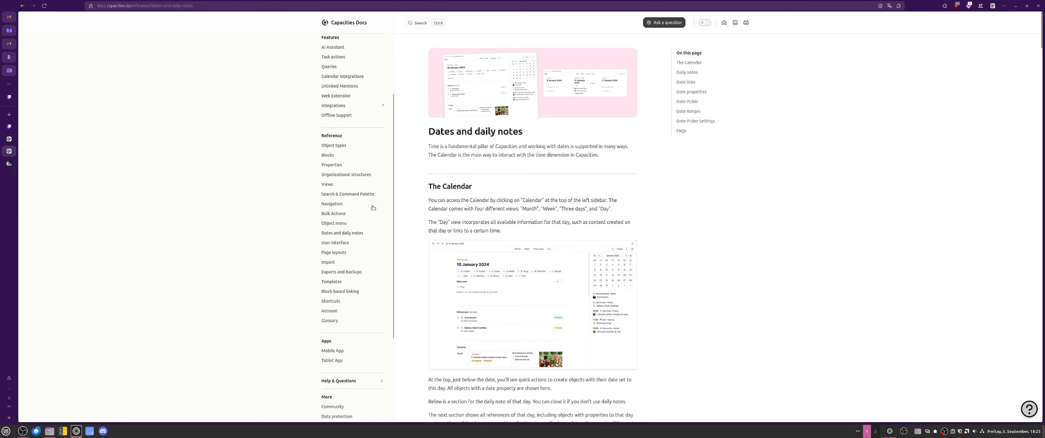
{"action": "scroll", "coordinate": [433, 168], "scroll_direction": "down", "scroll_amount": 5}
{"action": "scroll", "coordinate": [434, 167], "scroll_direction": "down", "scroll_amount": 5}
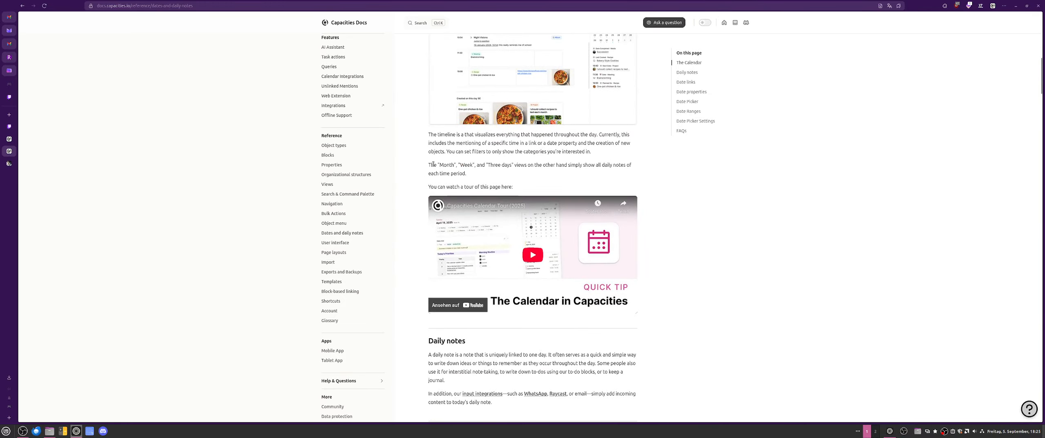
{"action": "scroll", "coordinate": [434, 161], "scroll_direction": "up", "scroll_amount": 8}
{"action": "scroll", "coordinate": [425, 151], "scroll_direction": "down", "scroll_amount": 12}
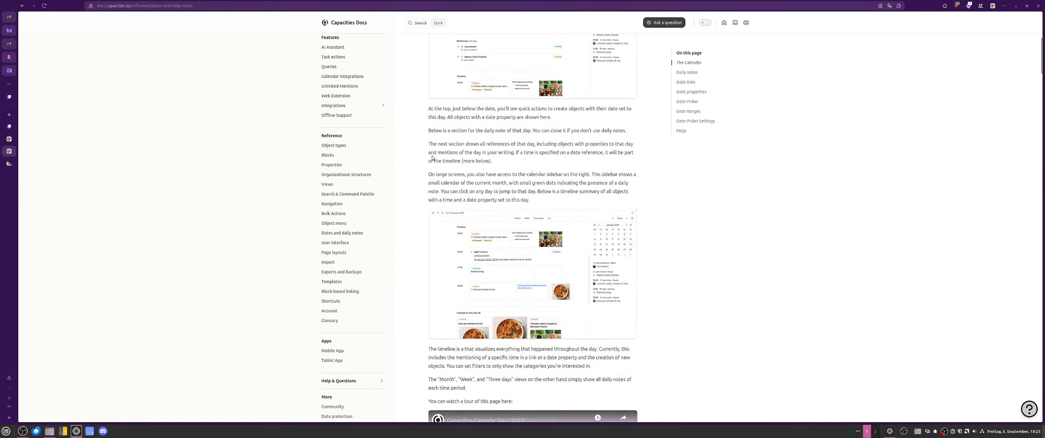
{"action": "scroll", "coordinate": [418, 142], "scroll_direction": "down", "scroll_amount": 9}
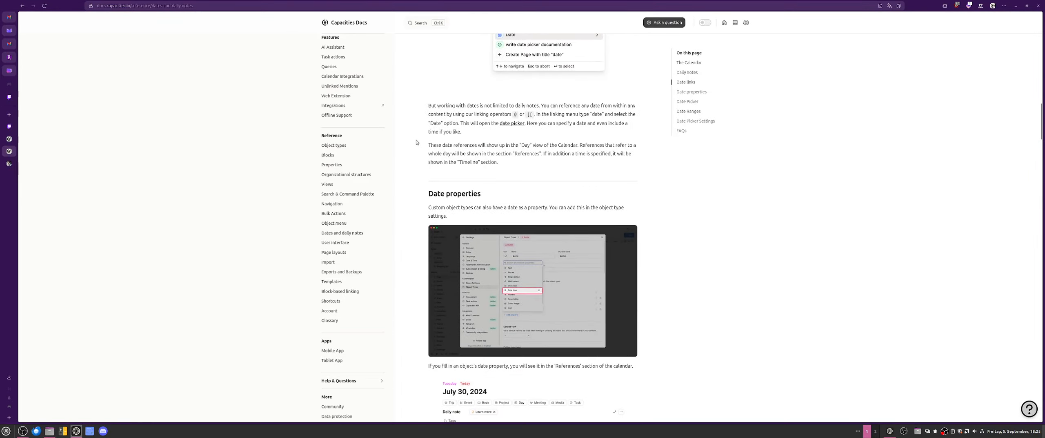
{"action": "scroll", "coordinate": [417, 143], "scroll_direction": "down", "scroll_amount": 10}
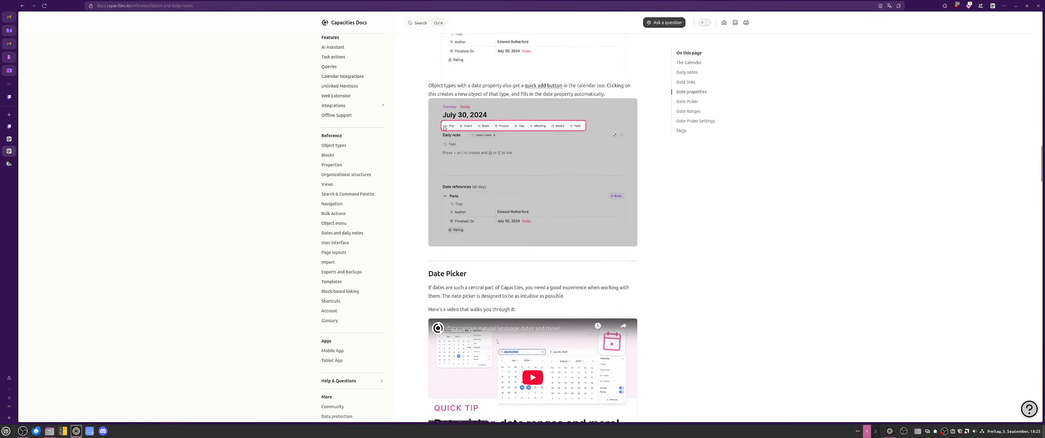
{"action": "scroll", "coordinate": [411, 184], "scroll_direction": "down", "scroll_amount": 1}
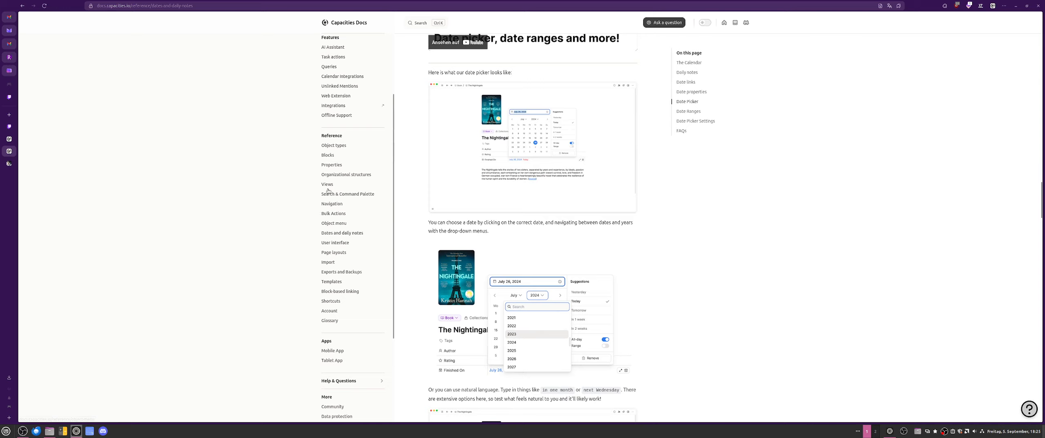
Look over the remaining documentation topics, go back to the date formatting page, and return to the Capacities calendar.
{"action": "scroll", "coordinate": [336, 249], "scroll_direction": "down", "scroll_amount": 3}
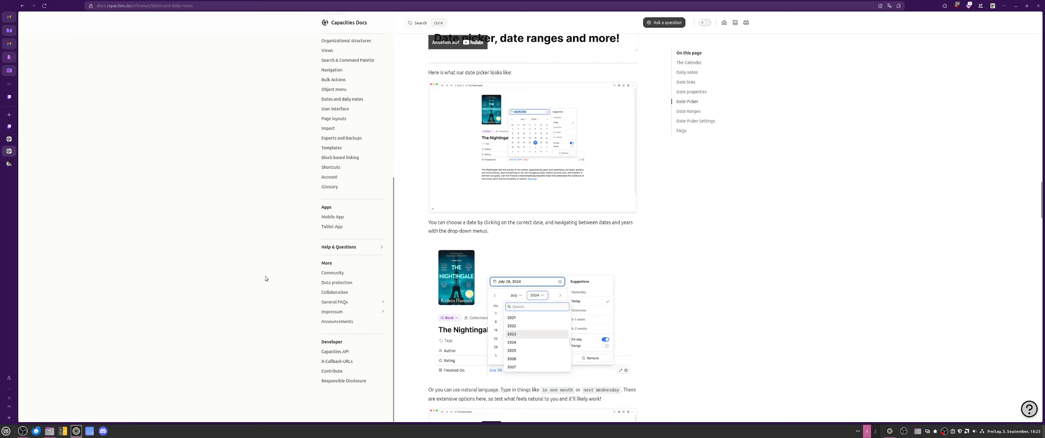
{"action": "scroll", "coordinate": [372, 168], "scroll_direction": "up", "scroll_amount": 6}
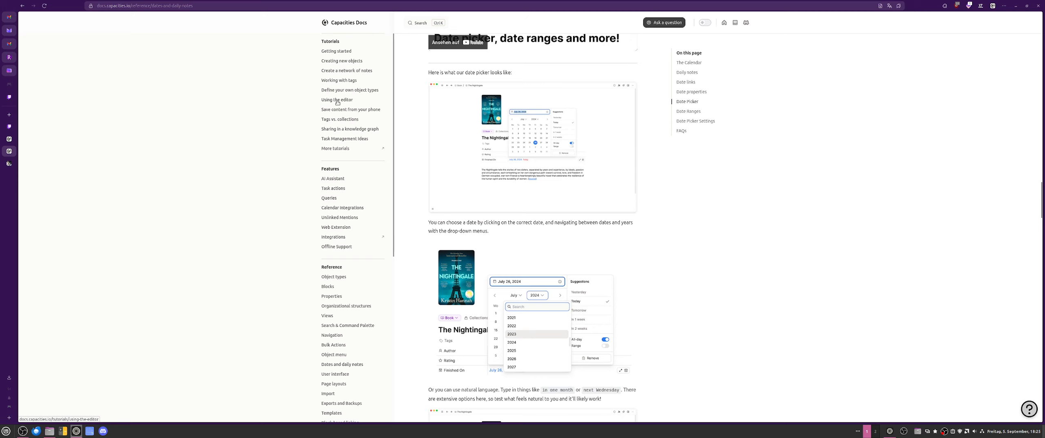
{"action": "key", "text": "alt+Left"}
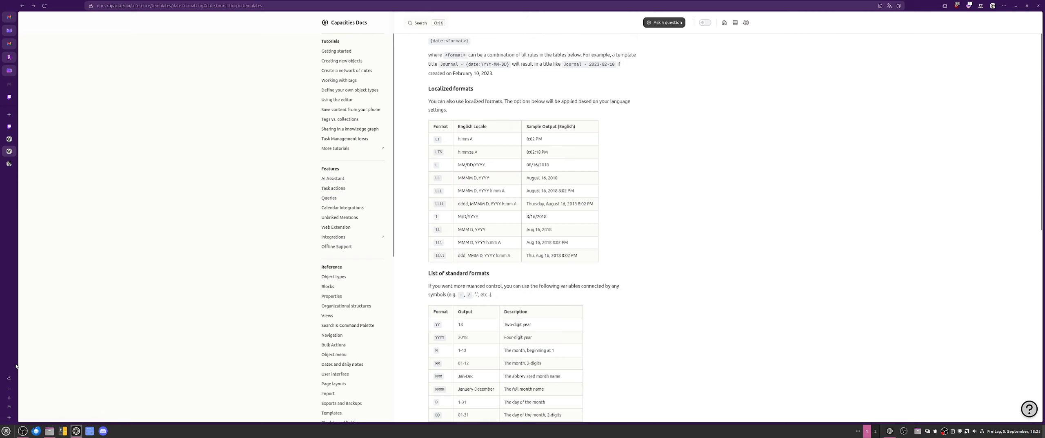
{"action": "left_click", "coordinate": [18, 140]}
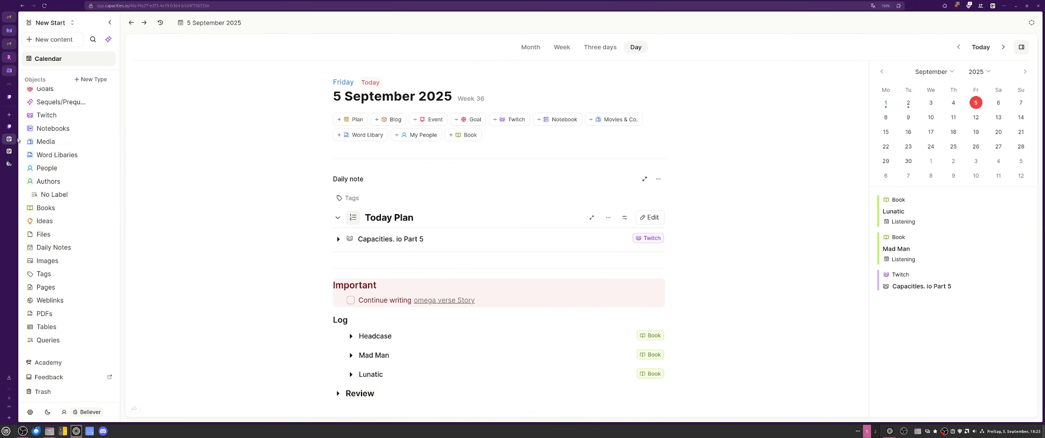
Open the Capacities Academy and look through its sections from Core concepts down to Use cases and More.
{"action": "left_click", "coordinate": [48, 363]}
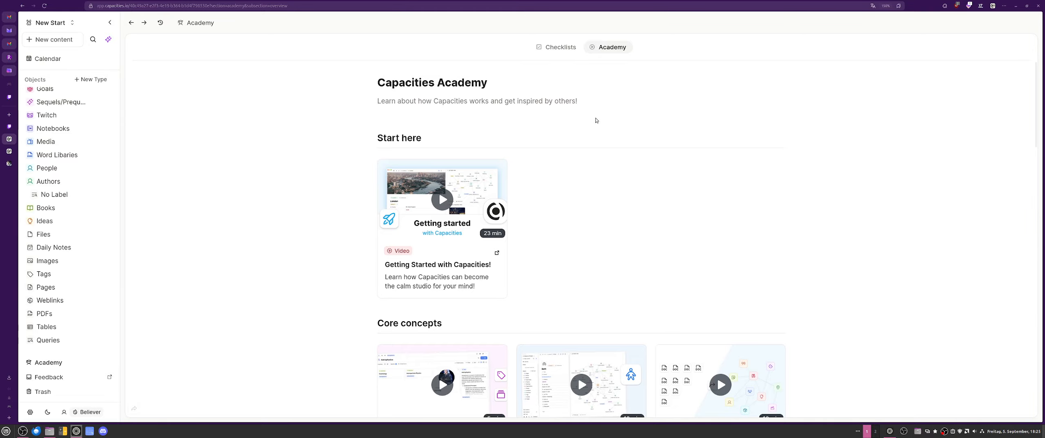
{"action": "scroll", "coordinate": [596, 118], "scroll_direction": "down", "scroll_amount": 6}
{"action": "scroll", "coordinate": [613, 131], "scroll_direction": "up", "scroll_amount": 2}
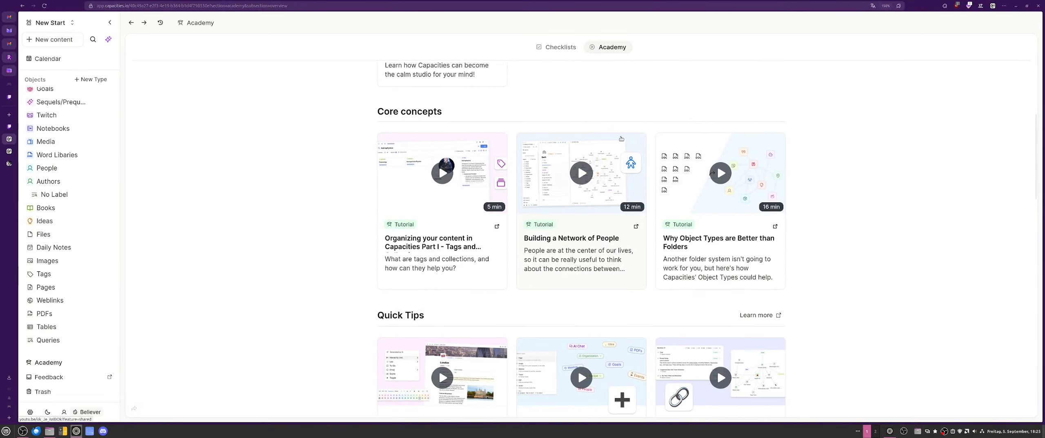
{"action": "scroll", "coordinate": [878, 163], "scroll_direction": "down", "scroll_amount": 3}
{"action": "scroll", "coordinate": [846, 162], "scroll_direction": "down", "scroll_amount": 4}
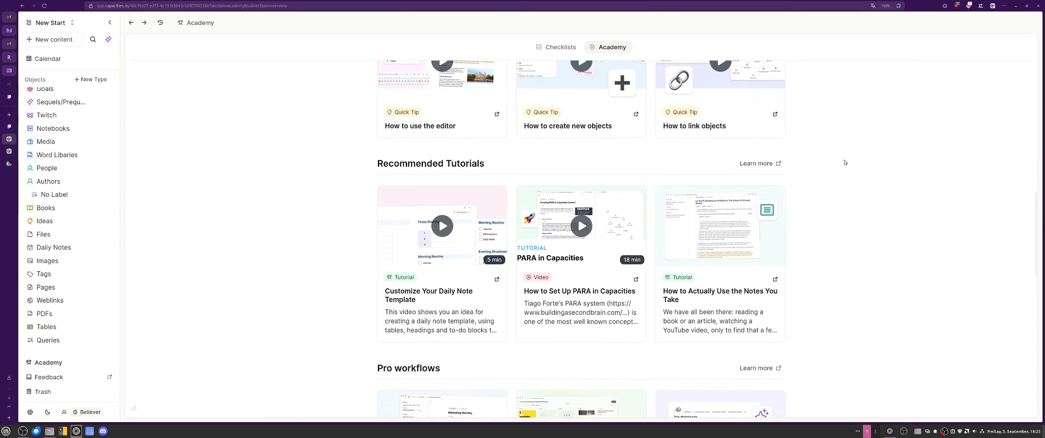
{"action": "scroll", "coordinate": [842, 163], "scroll_direction": "up", "scroll_amount": 8}
{"action": "scroll", "coordinate": [840, 161], "scroll_direction": "down", "scroll_amount": 10}
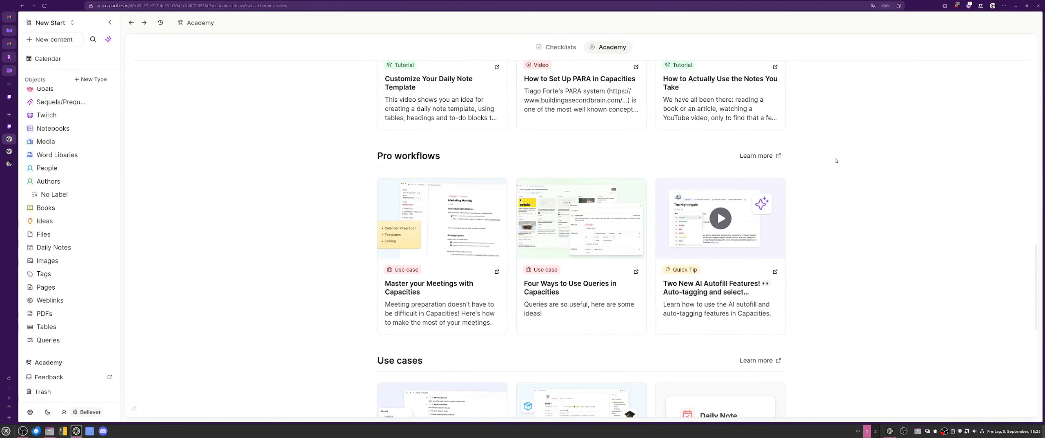
{"action": "scroll", "coordinate": [834, 161], "scroll_direction": "down", "scroll_amount": 6}
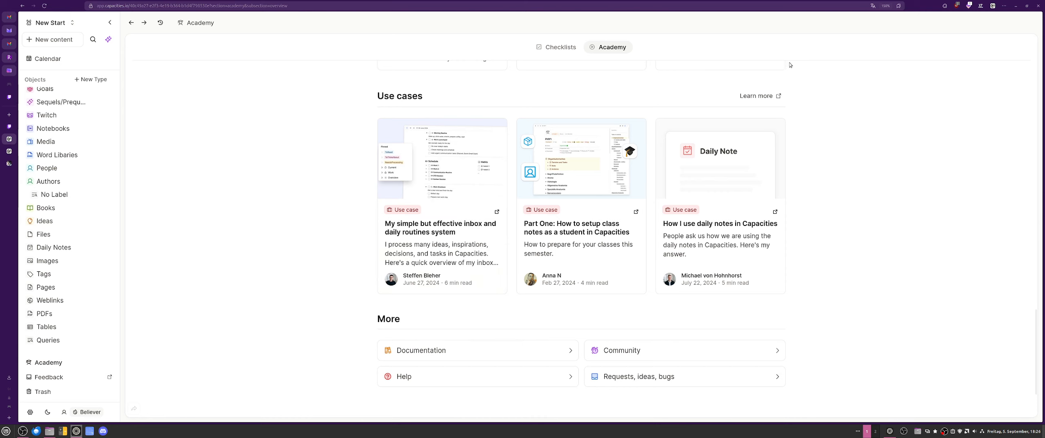
Browse the full list of use cases and open the article "Three Ways to Journal and Track Your Day in Capacities".
{"action": "left_click", "coordinate": [748, 98]}
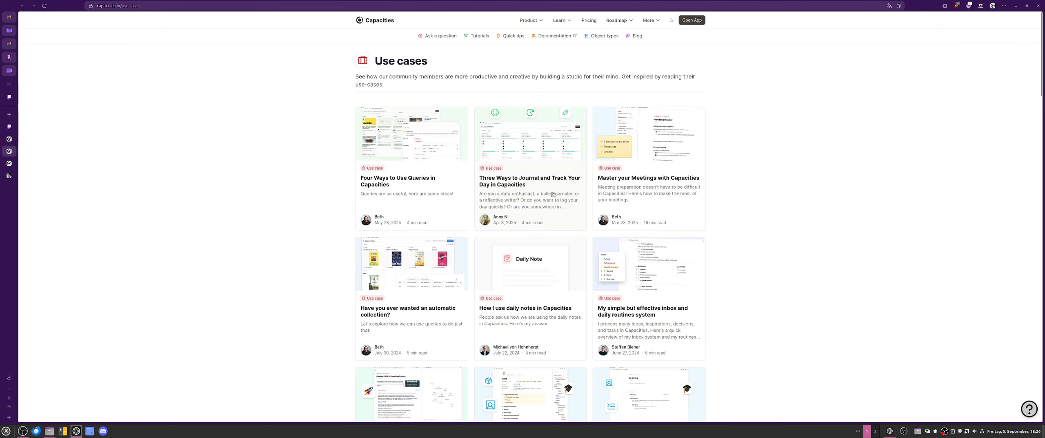
{"action": "scroll", "coordinate": [546, 185], "scroll_direction": "down", "scroll_amount": 3}
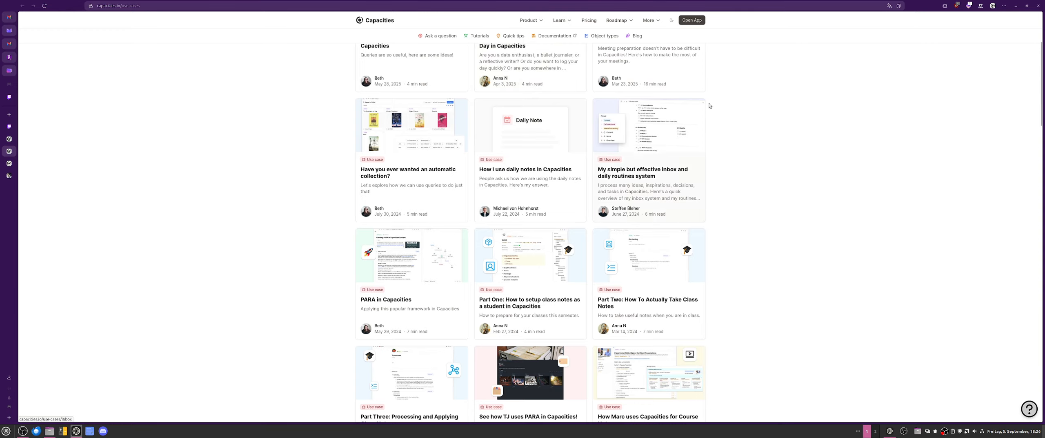
{"action": "scroll", "coordinate": [780, 141], "scroll_direction": "down", "scroll_amount": 3}
{"action": "scroll", "coordinate": [779, 141], "scroll_direction": "down", "scroll_amount": 3}
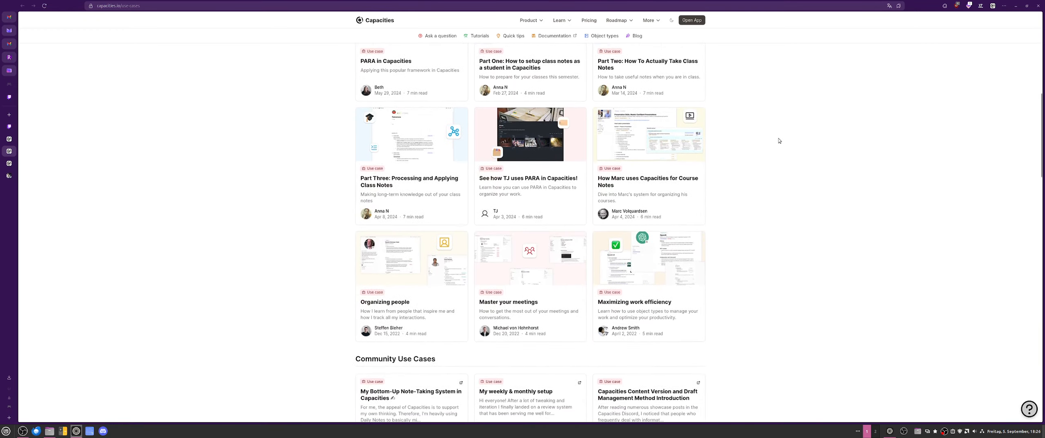
{"action": "scroll", "coordinate": [779, 140], "scroll_direction": "down", "scroll_amount": 3}
{"action": "scroll", "coordinate": [779, 141], "scroll_direction": "up", "scroll_amount": 10}
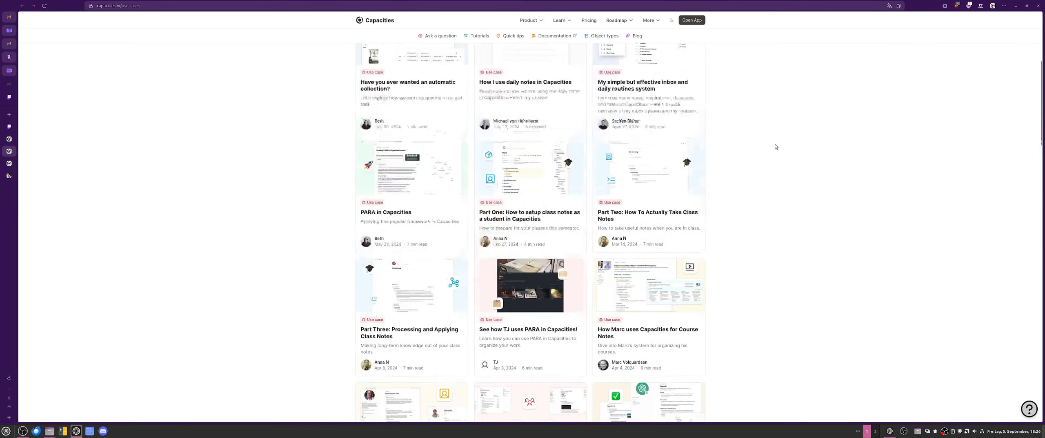
{"action": "left_click", "coordinate": [519, 178]}
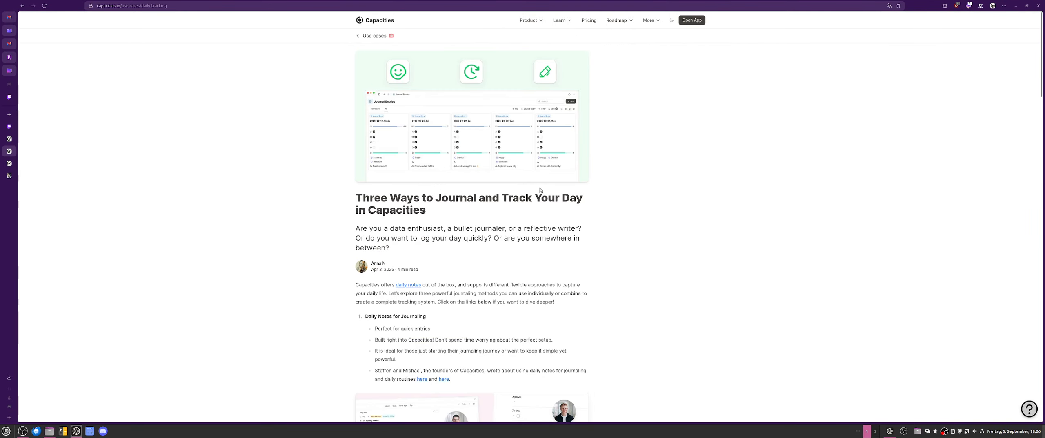
Look through the article's three journaling methods and open the related tutorial "Create A Custom Journal Object Type".
{"action": "scroll", "coordinate": [662, 212], "scroll_direction": "down", "scroll_amount": 5}
{"action": "scroll", "coordinate": [663, 212], "scroll_direction": "down", "scroll_amount": 6}
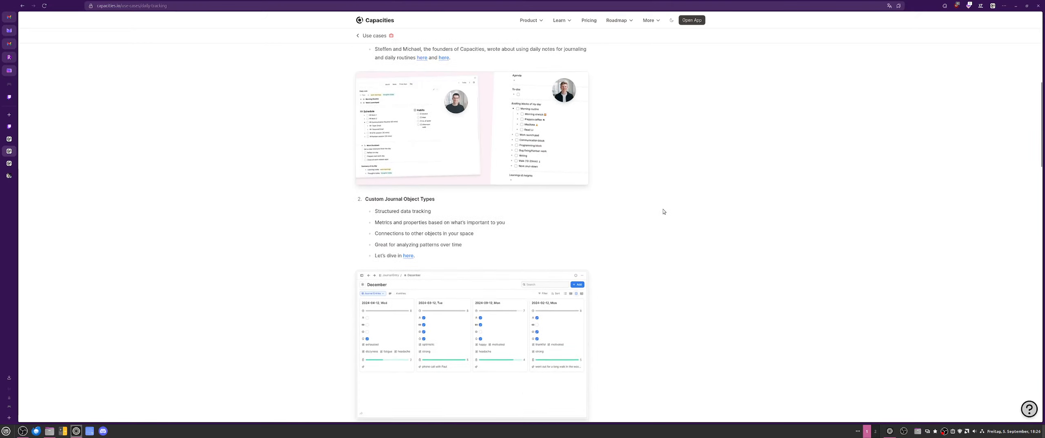
{"action": "scroll", "coordinate": [664, 212], "scroll_direction": "up", "scroll_amount": 2}
{"action": "scroll", "coordinate": [663, 212], "scroll_direction": "down", "scroll_amount": 12}
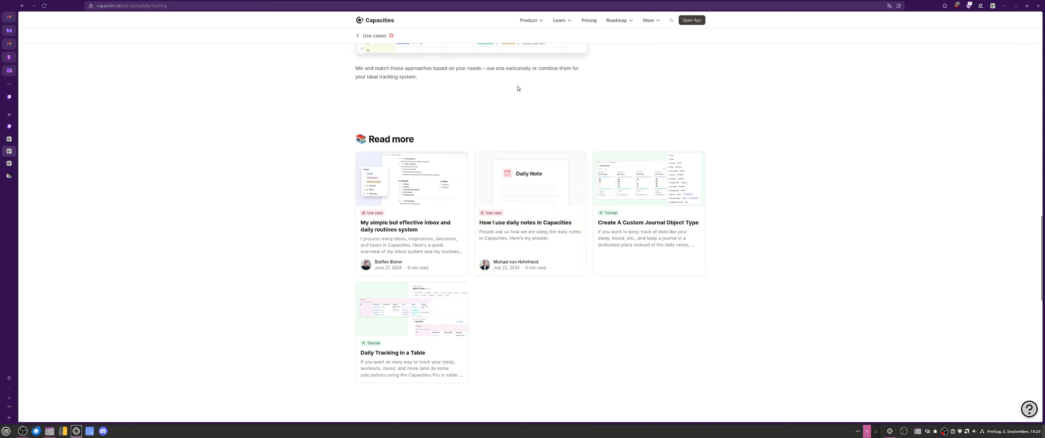
{"action": "left_click", "coordinate": [673, 208]}
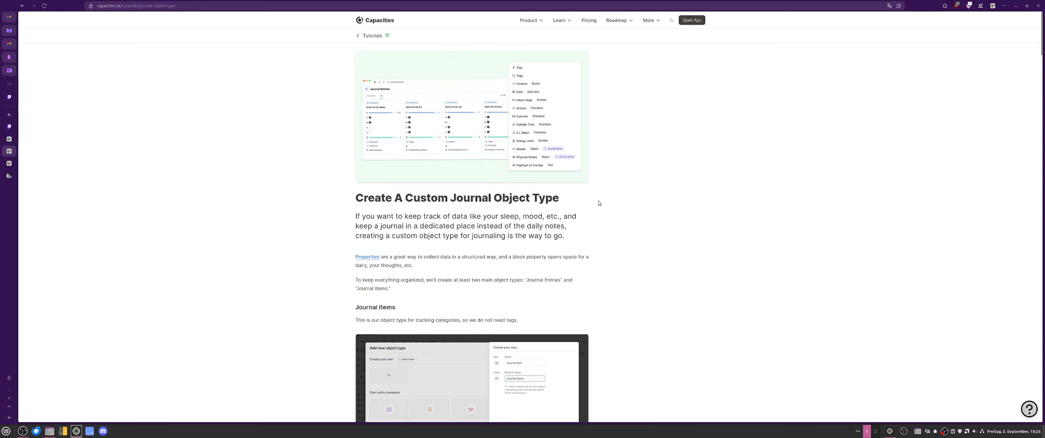
Enlarge the tutorial page and look over its introduction and the start of the Journal Items section.
{"action": "scroll", "coordinate": [584, 192], "scroll_direction": "down", "scroll_amount": 3}
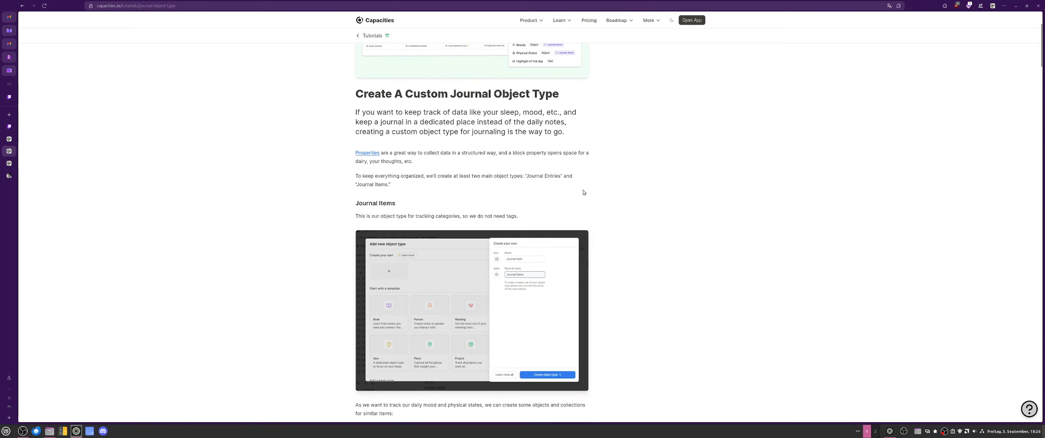
{"action": "scroll", "coordinate": [395, 202], "scroll_direction": "up", "scroll_amount": 3}
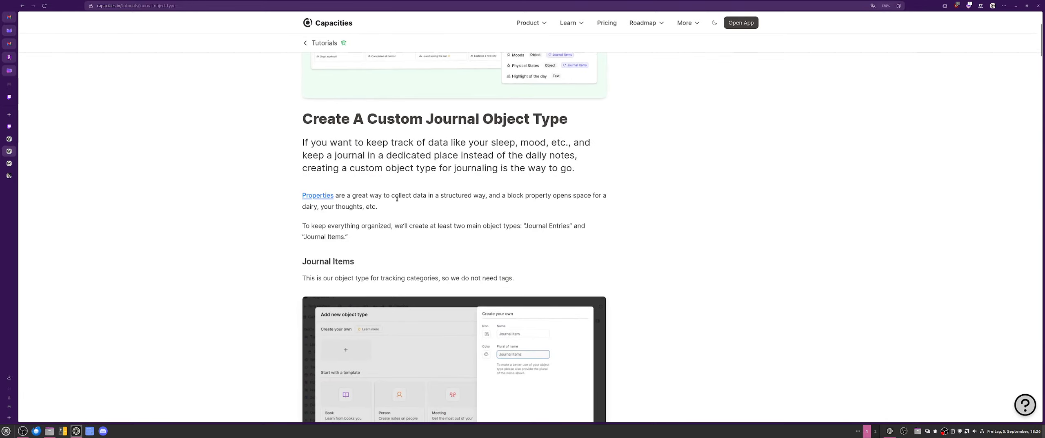
{"action": "scroll", "coordinate": [397, 199], "scroll_direction": "up", "scroll_amount": 1}
{"action": "scroll", "coordinate": [397, 200], "scroll_direction": "down", "scroll_amount": 3}
{"action": "scroll", "coordinate": [402, 187], "scroll_direction": "up", "scroll_amount": 6}
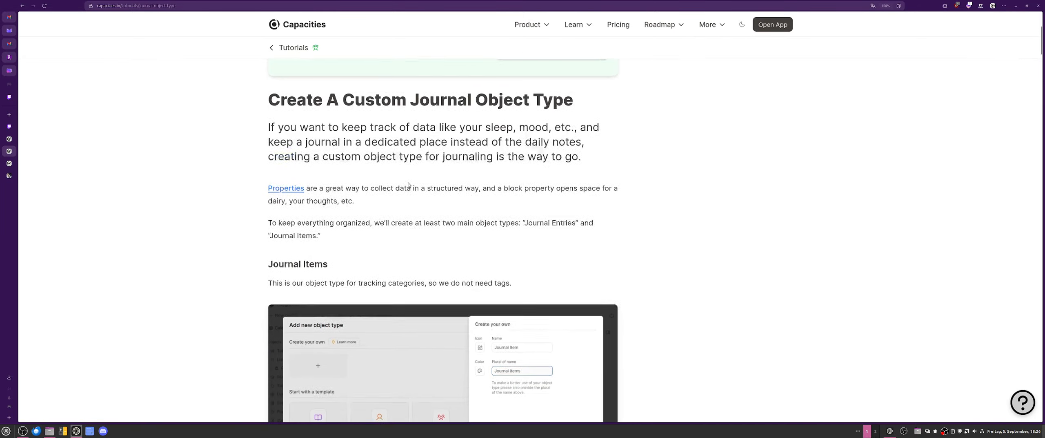
{"action": "scroll", "coordinate": [412, 184], "scroll_direction": "down", "scroll_amount": 3}
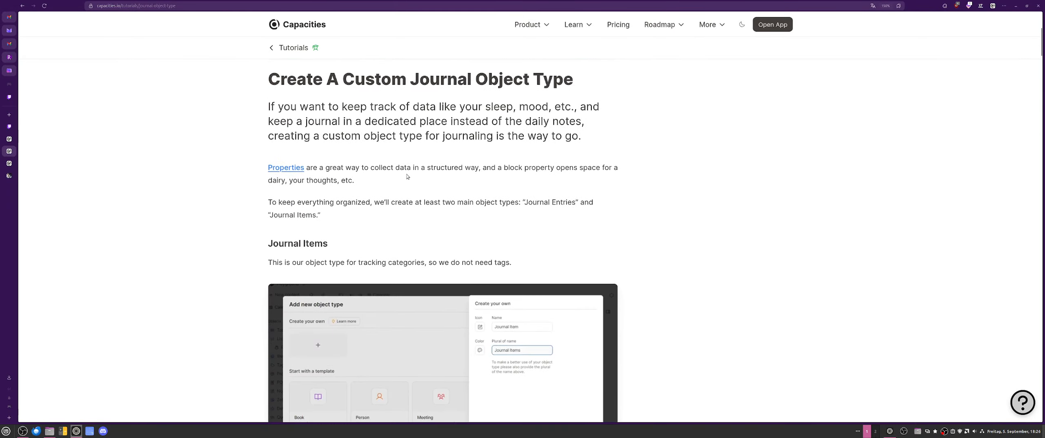
Return to the Capacities app and switch from the New Start space to the Playground space.
{"action": "left_click", "coordinate": [9, 139]}
{"action": "left_click", "coordinate": [61, 23]}
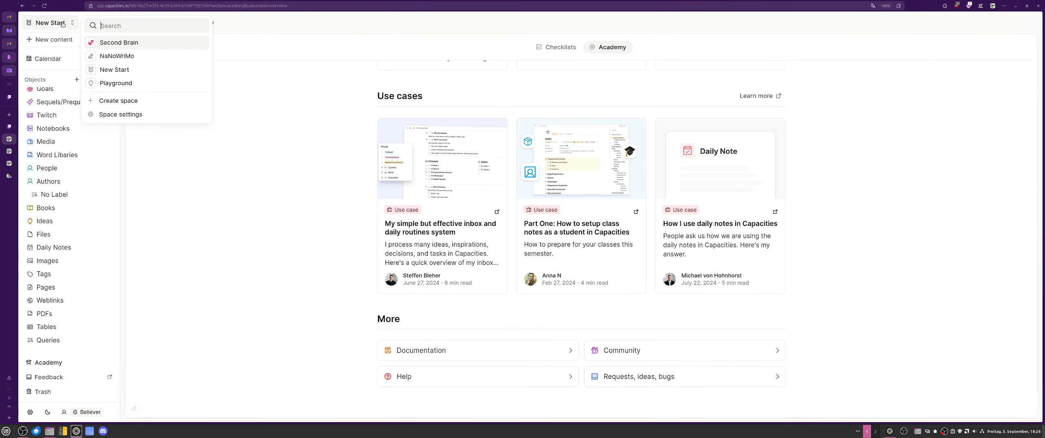
{"action": "left_click", "coordinate": [114, 83]}
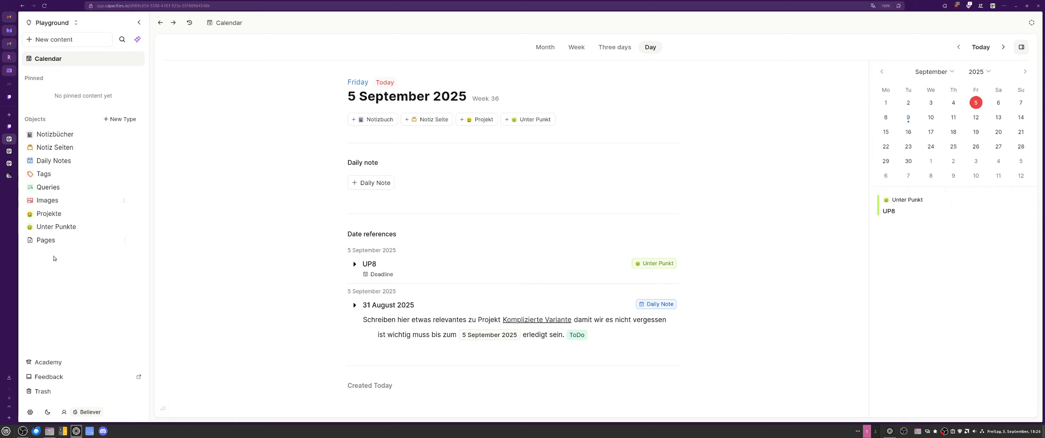
Show the Playground calendar side by side with the custom journal tutorial and look over the tutorial's opening.
{"action": "left_click", "coordinate": [8, 163]}
{"action": "left_click", "coordinate": [9, 152]}
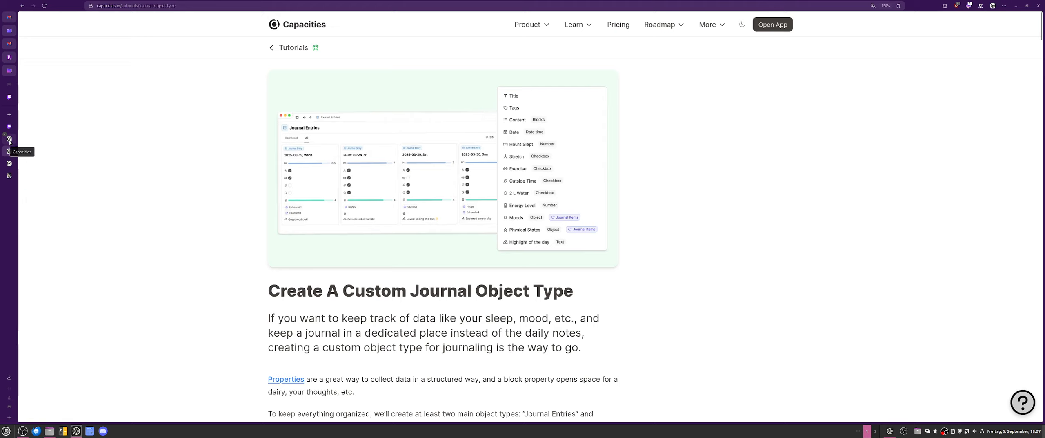
{"action": "left_click_drag", "start_coordinate": [10, 141], "coordinate": [72, 153]}
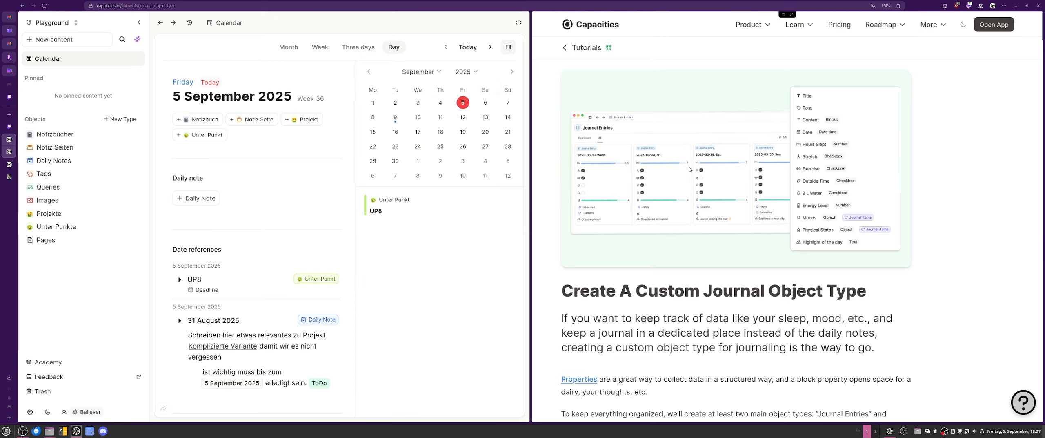
{"action": "scroll", "coordinate": [689, 160], "scroll_direction": "down", "scroll_amount": 3}
{"action": "scroll", "coordinate": [688, 159], "scroll_direction": "down", "scroll_amount": 3}
{"action": "scroll", "coordinate": [793, 127], "scroll_direction": "up", "scroll_amount": 3}
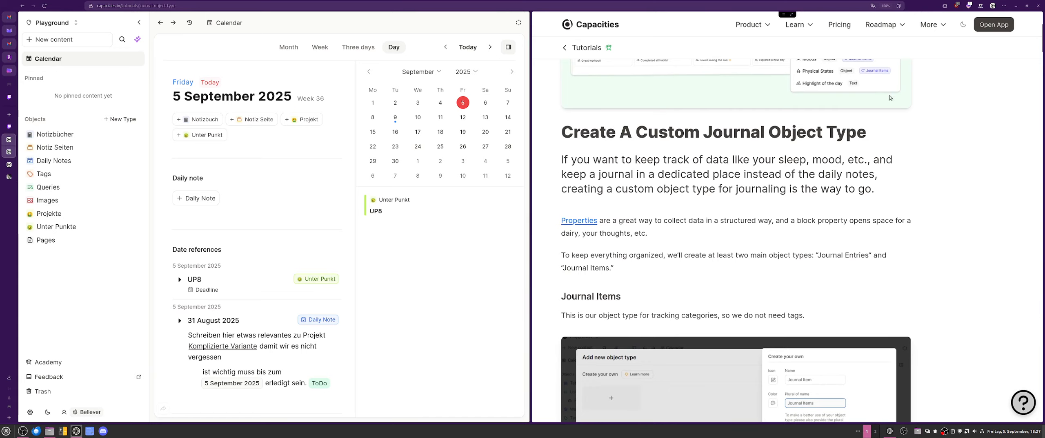
{"action": "scroll", "coordinate": [703, 150], "scroll_direction": "up", "scroll_amount": 3}
{"action": "scroll", "coordinate": [653, 153], "scroll_direction": "down", "scroll_amount": 3}
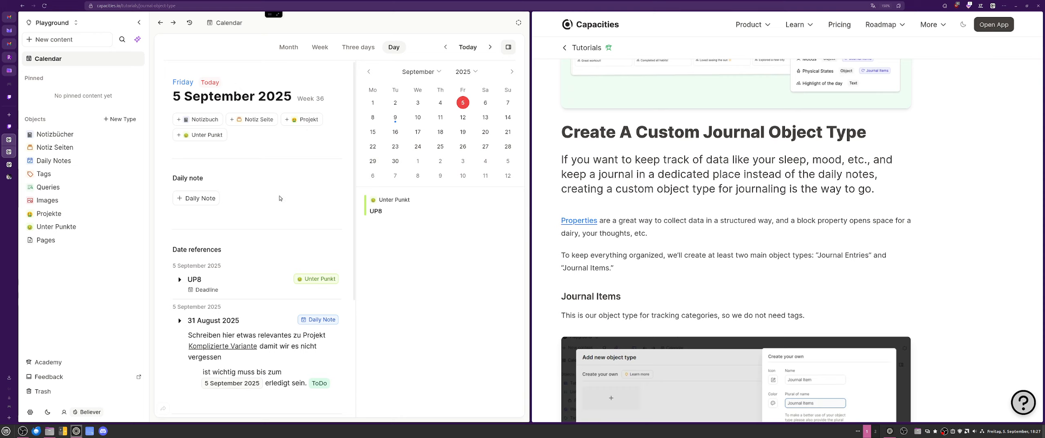
Show the calendar by month and browse the daily notes of May through September 2025.
{"action": "left_click", "coordinate": [290, 48]}
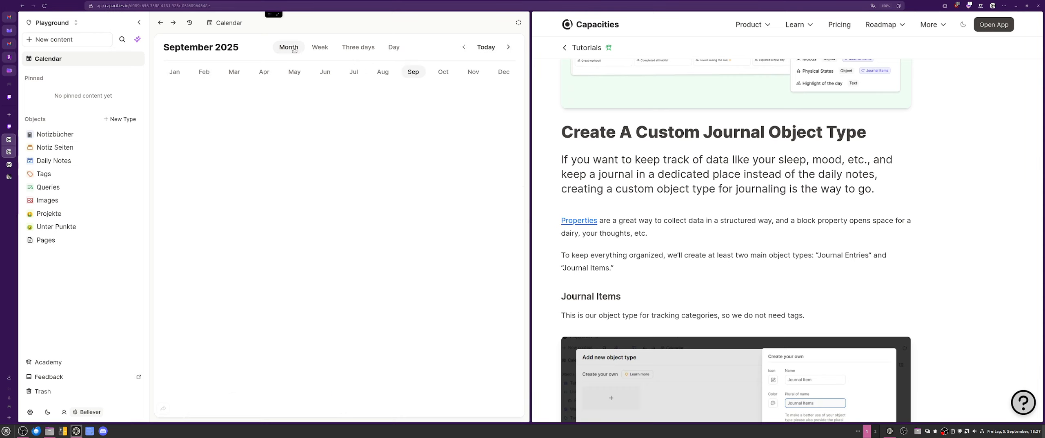
{"action": "left_click", "coordinate": [353, 76]}
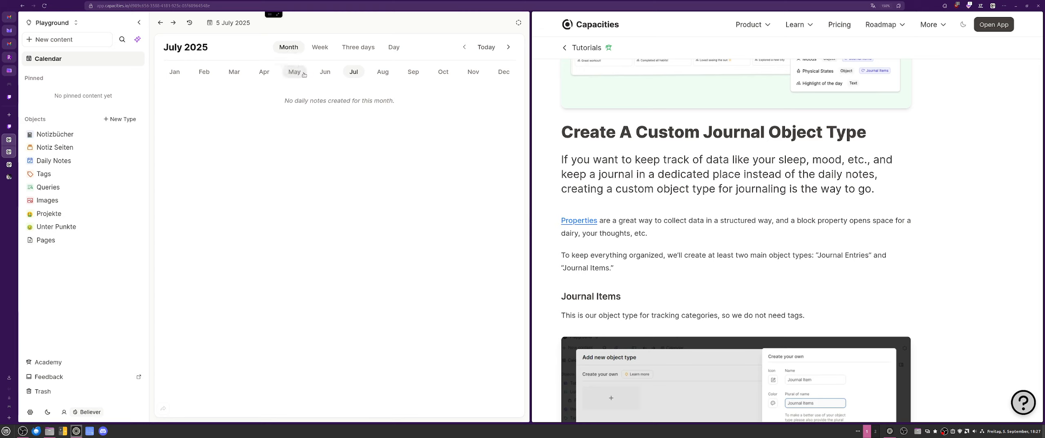
{"action": "left_click", "coordinate": [294, 72]}
{"action": "left_click", "coordinate": [325, 73]}
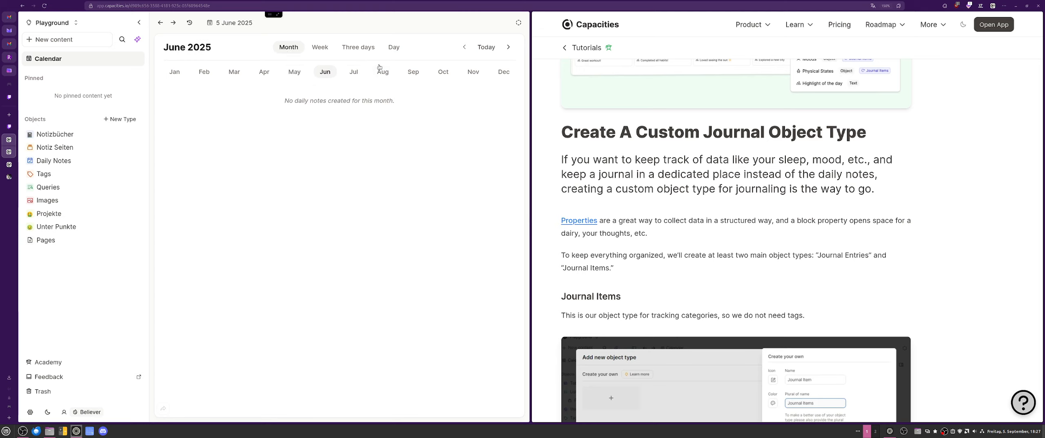
{"action": "left_click", "coordinate": [383, 72]}
{"action": "left_click", "coordinate": [413, 72]}
{"action": "left_click", "coordinate": [383, 72]}
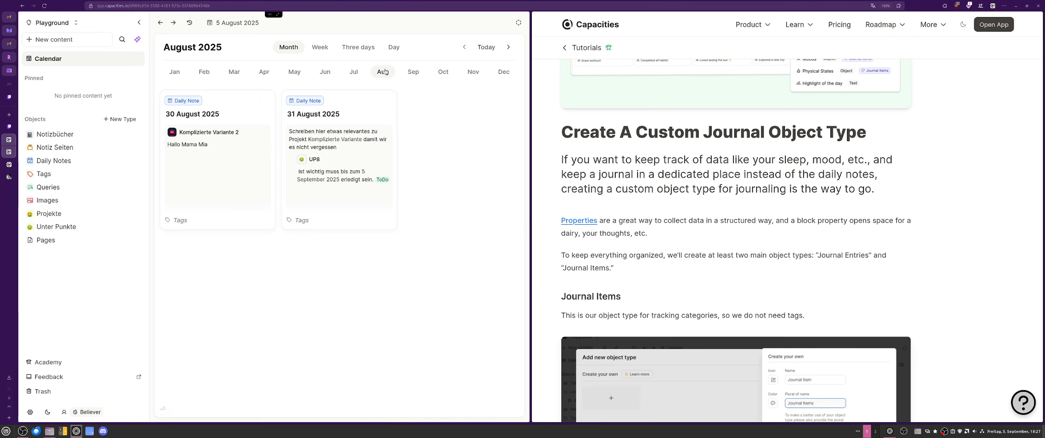
{"action": "left_click", "coordinate": [413, 72]}
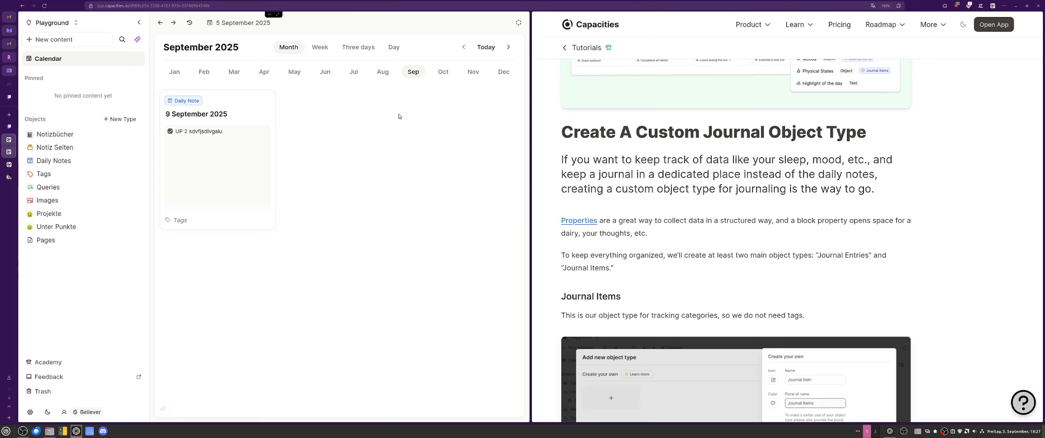
Check the earlier months of 2025 back to February and show 5 February 2025 in the day view.
{"action": "left_click", "coordinate": [325, 72]}
{"action": "left_click", "coordinate": [264, 72]}
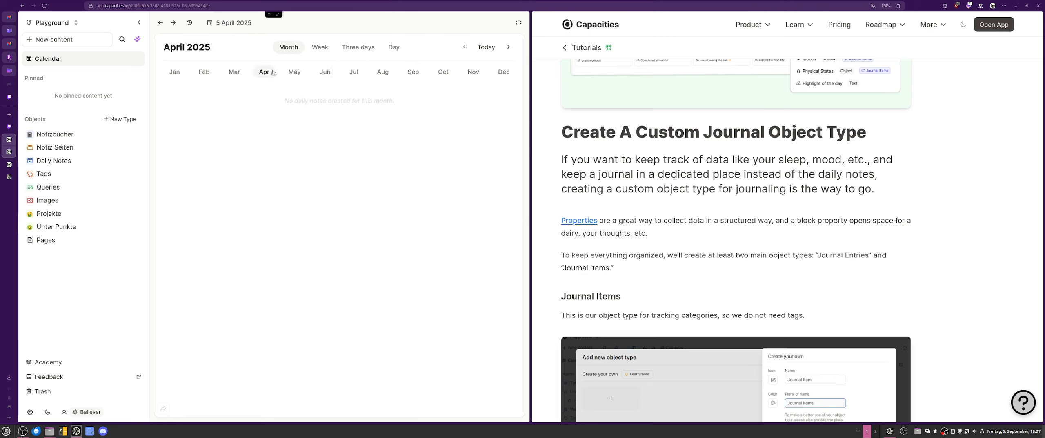
{"action": "left_click", "coordinate": [235, 72]}
{"action": "left_click", "coordinate": [204, 72]}
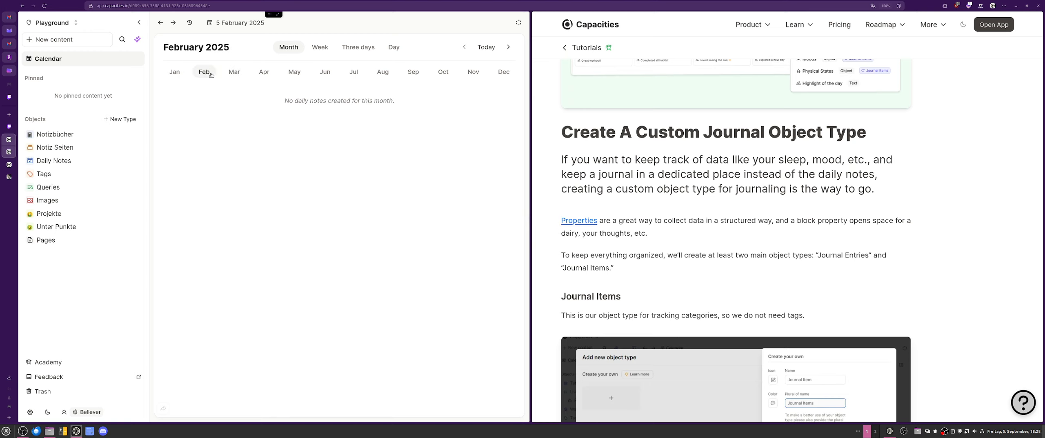
{"action": "left_click", "coordinate": [394, 47]}
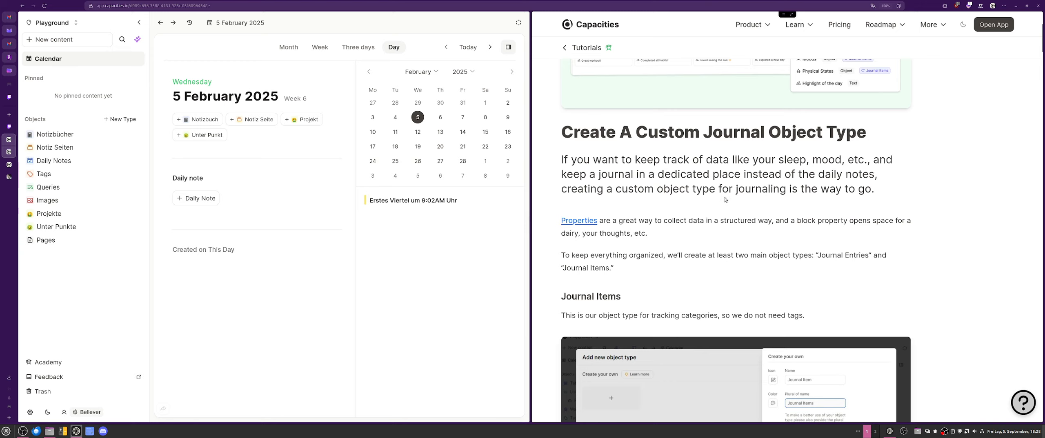
Read the tutorial's introduction, highlighting the passages on tracked data, properties, and the "Journal Entries" and "Journal Items" object types.
{"action": "left_click_drag", "start_coordinate": [887, 181], "coordinate": [643, 165]}
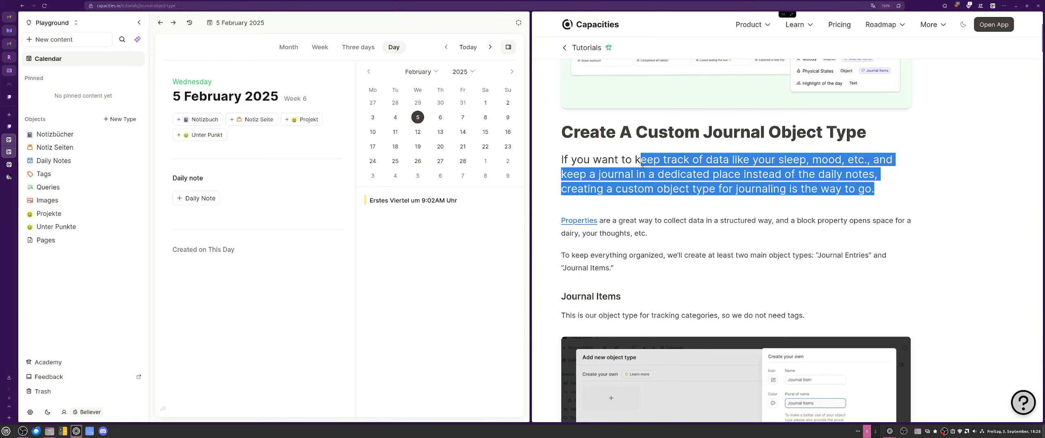
{"action": "scroll", "coordinate": [682, 189], "scroll_direction": "down", "scroll_amount": 3}
{"action": "left_click", "coordinate": [552, 117]}
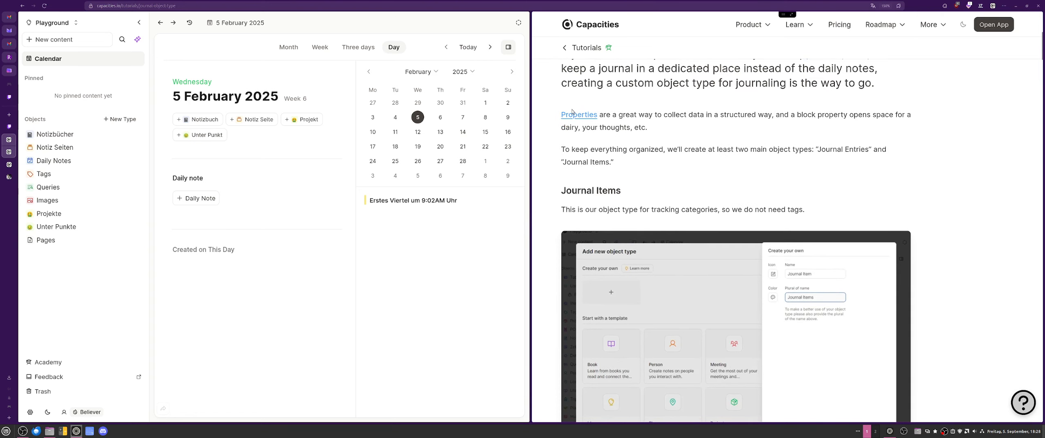
{"action": "left_click_drag", "start_coordinate": [552, 116], "coordinate": [688, 137]}
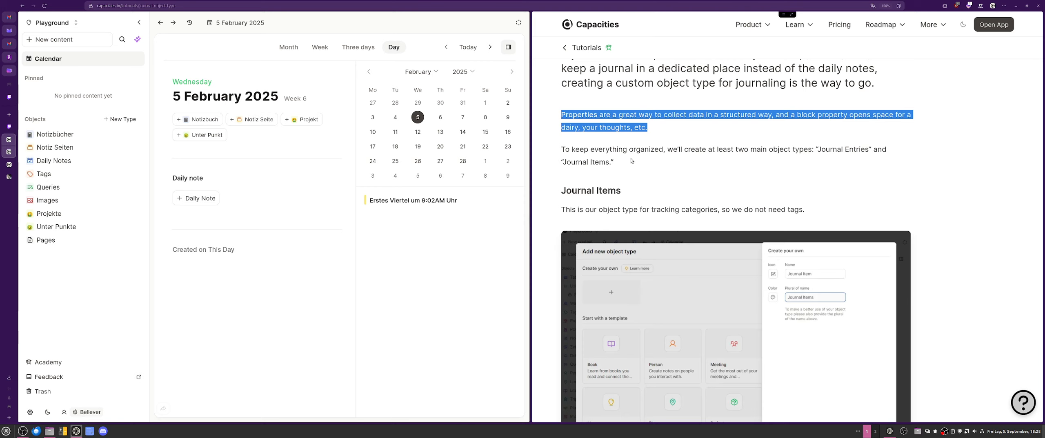
{"action": "scroll", "coordinate": [855, 84], "scroll_direction": "down", "scroll_amount": 1}
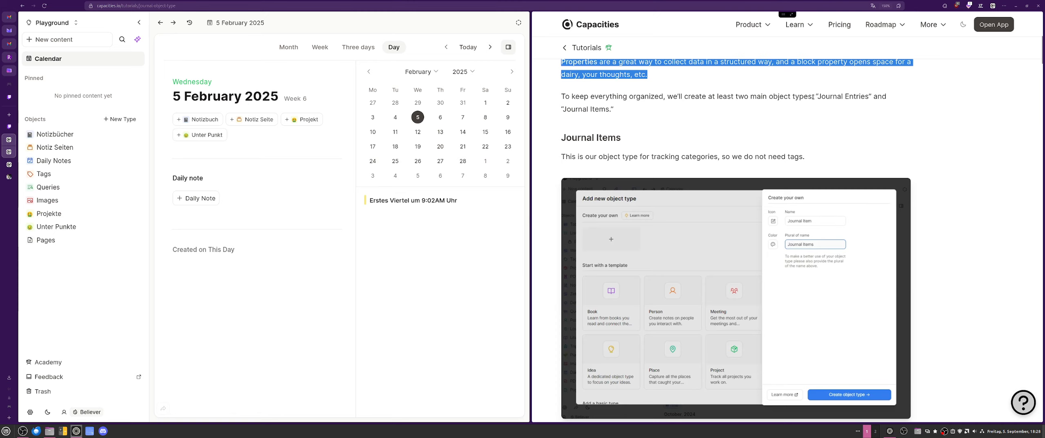
{"action": "left_click_drag", "start_coordinate": [814, 97], "coordinate": [834, 113]}
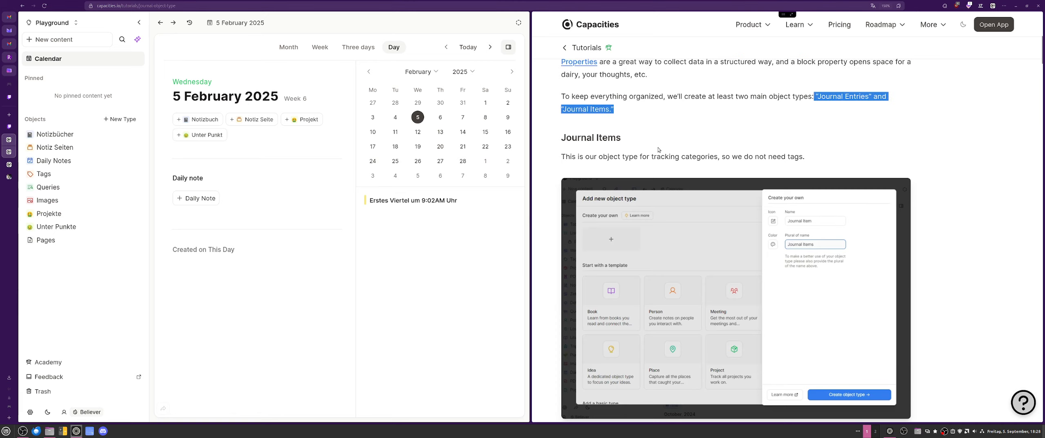
Read the tutorial's Journal Items section, from its heading to the examples of moods and physical states.
{"action": "left_click", "coordinate": [636, 141]}
{"action": "scroll", "coordinate": [634, 139], "scroll_direction": "down", "scroll_amount": 2}
{"action": "scroll", "coordinate": [614, 133], "scroll_direction": "up", "scroll_amount": 2}
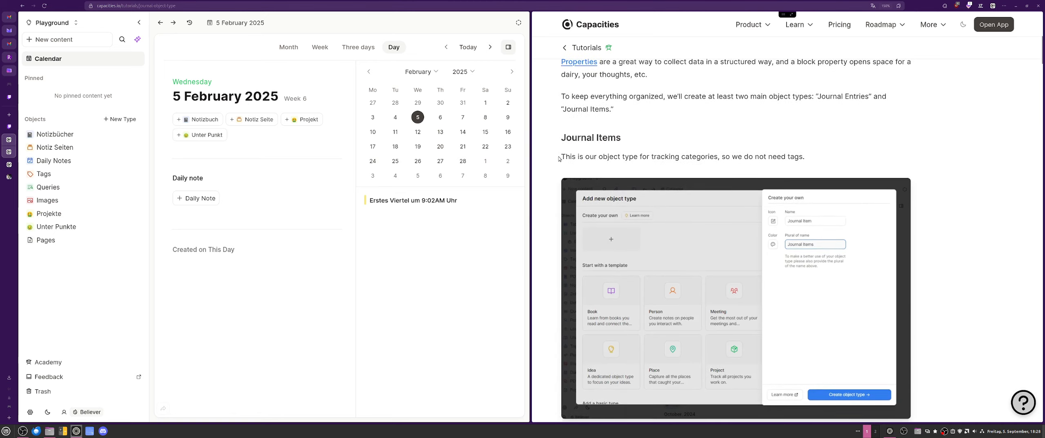
{"action": "triple_click", "coordinate": [688, 148]}
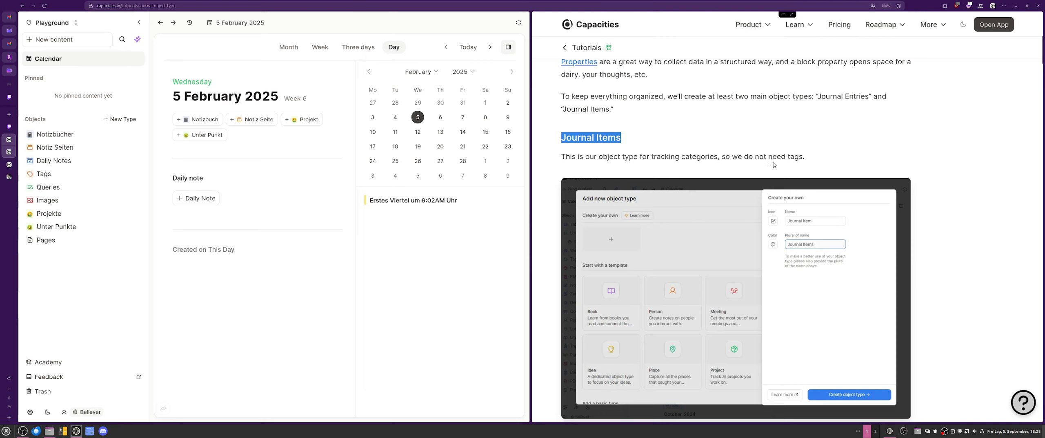
{"action": "scroll", "coordinate": [784, 167], "scroll_direction": "down", "scroll_amount": 2}
{"action": "scroll", "coordinate": [783, 153], "scroll_direction": "down", "scroll_amount": 5}
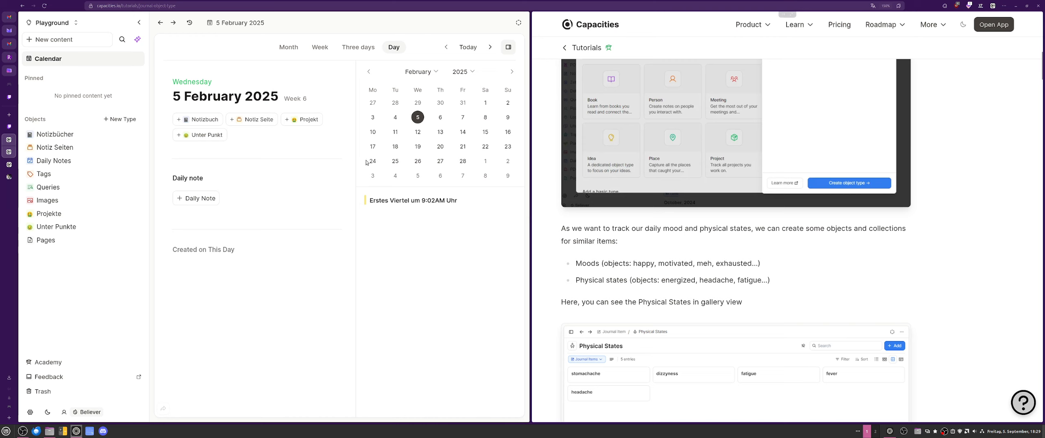
{"action": "scroll", "coordinate": [659, 303], "scroll_direction": "up", "scroll_amount": 8}
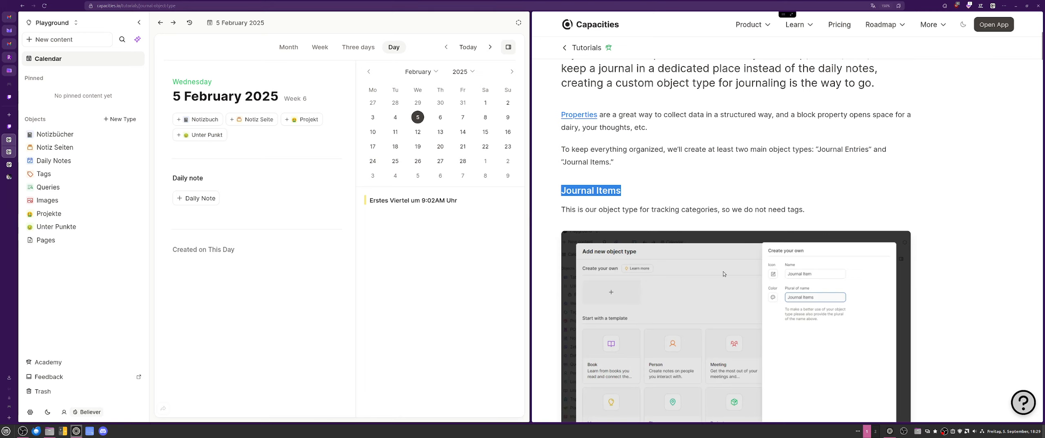
{"action": "scroll", "coordinate": [739, 238], "scroll_direction": "down", "scroll_amount": 3}
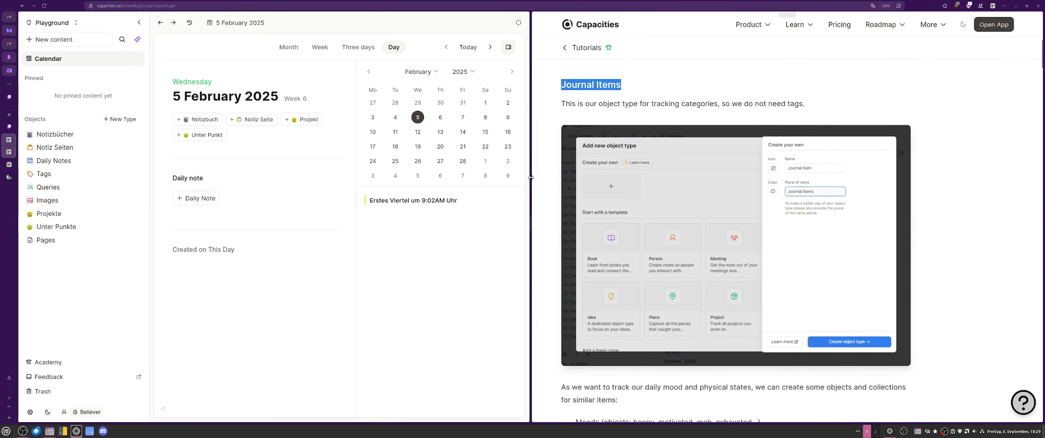
Hide the calendar's side panel and start a custom object type named "Journal Item" with the plural "Journal Items".
{"action": "left_click", "coordinate": [508, 46]}
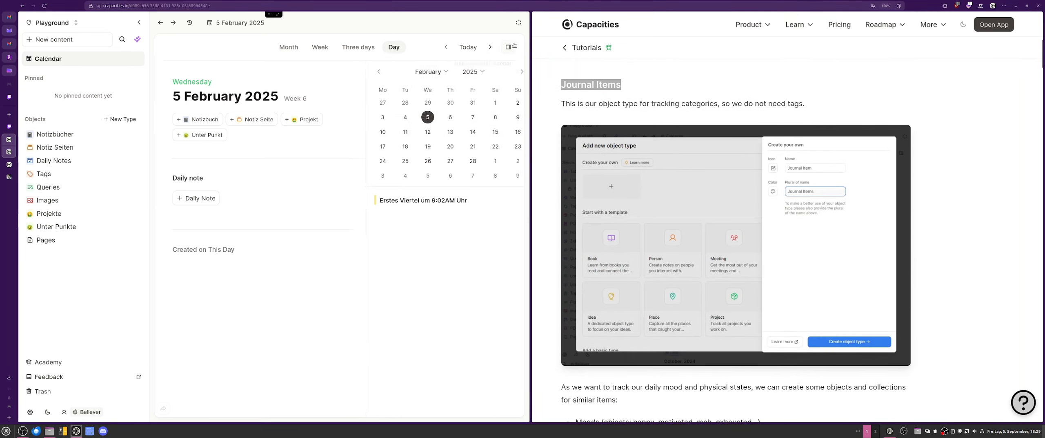
{"action": "left_click", "coordinate": [121, 120]}
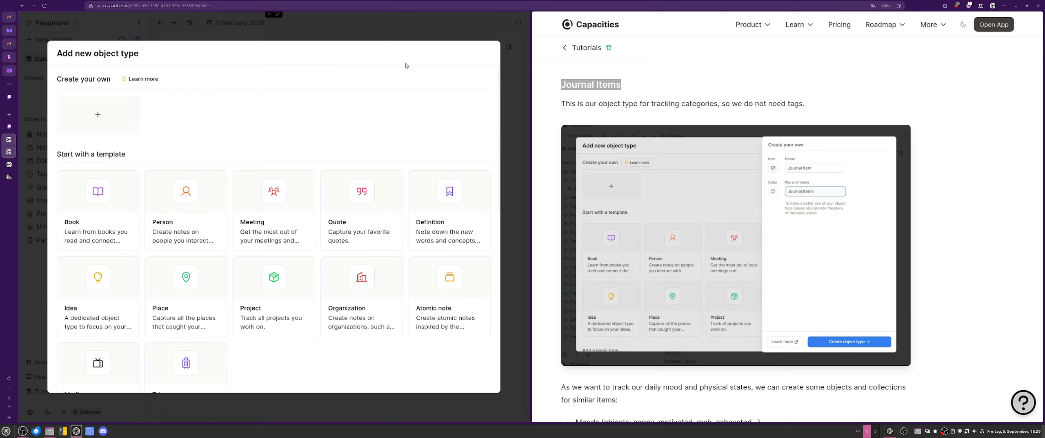
{"action": "left_click", "coordinate": [117, 117]}
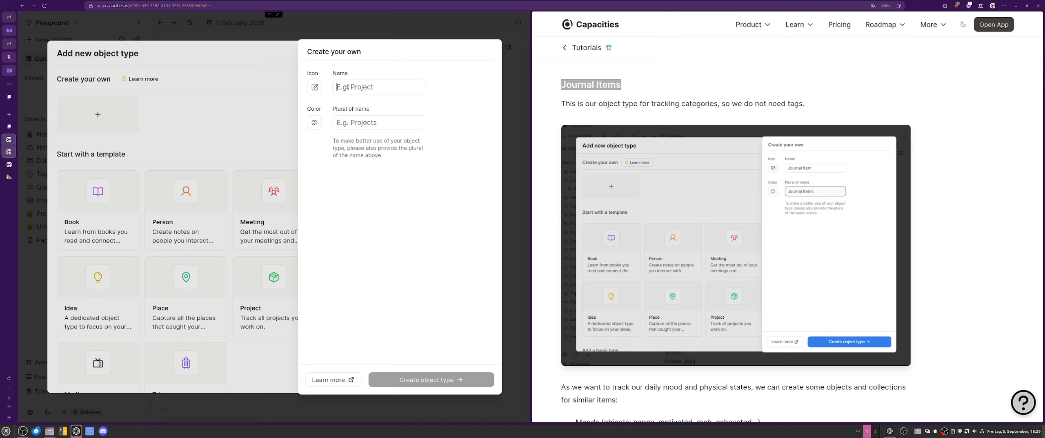
{"action": "type", "text": "Joiur"}
{"action": "key", "text": "BackSpace"}
{"action": "left_click_drag", "start_coordinate": [392, 89], "coordinate": [293, 94]}
{"action": "key", "text": "ctrl+c"}
{"action": "left_click", "coordinate": [363, 126]}
{"action": "key", "text": "ctrl+v"}
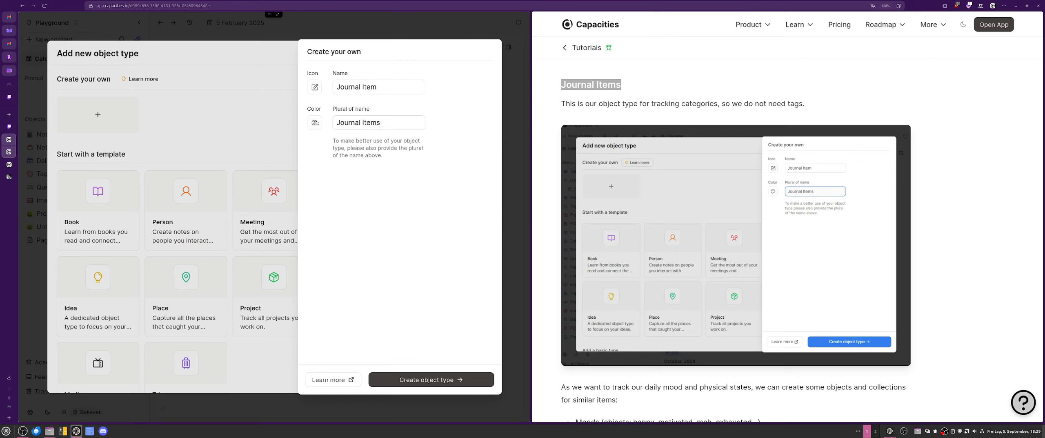
Give the new object type a pink color and a pen-nib icon found with the search "wri", and create it.
{"action": "left_click", "coordinate": [315, 122]}
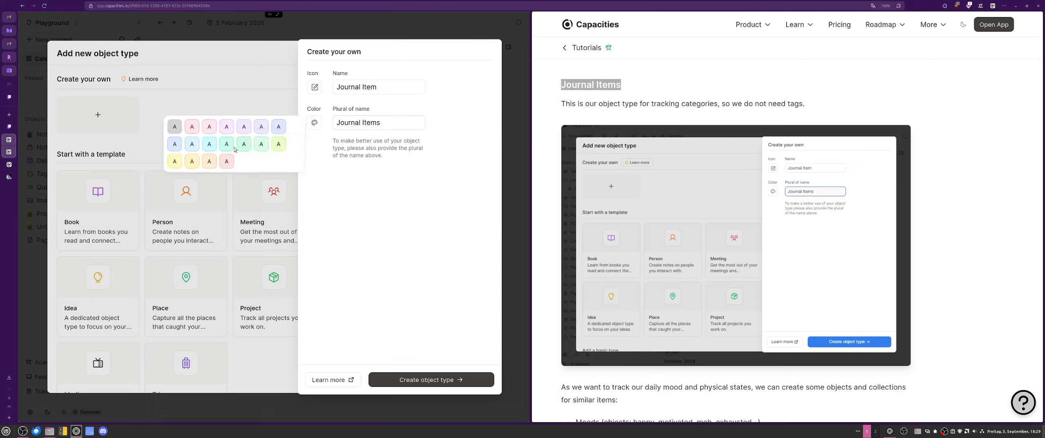
{"action": "left_click", "coordinate": [215, 127]}
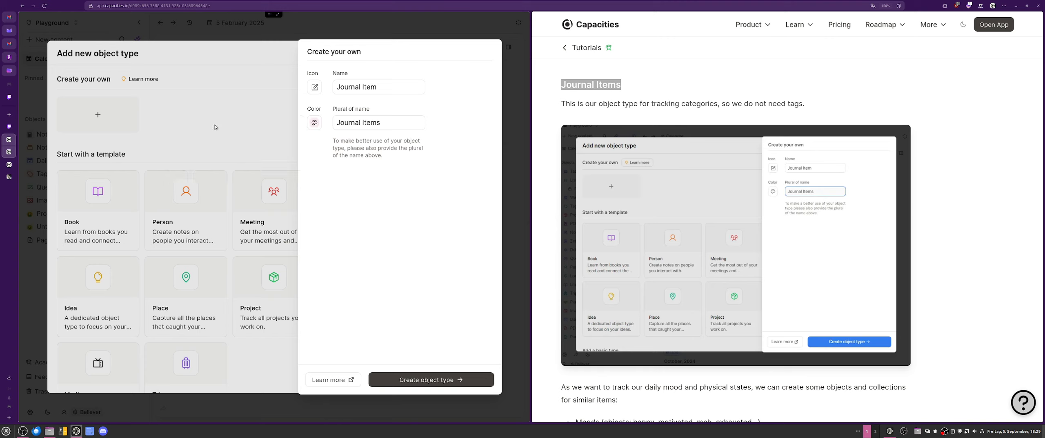
{"action": "left_click", "coordinate": [315, 87]}
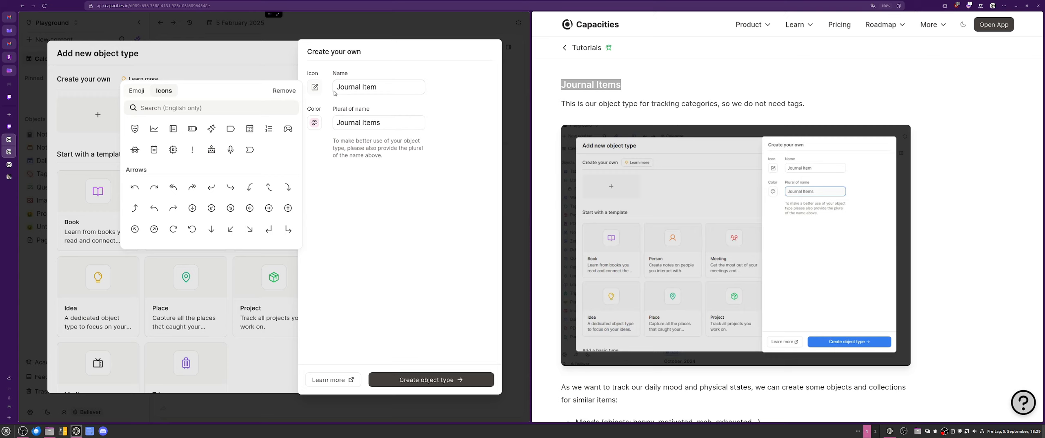
{"action": "type", "text": "wri"}
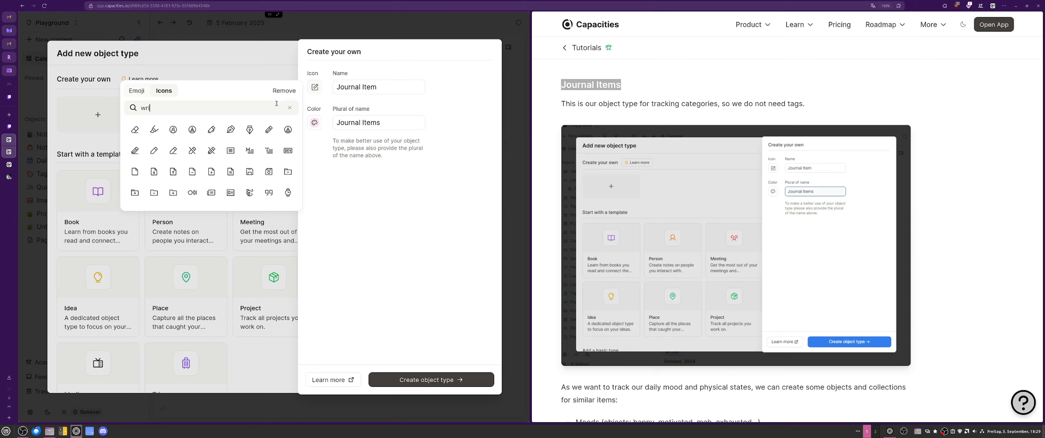
{"action": "left_click", "coordinate": [231, 130]}
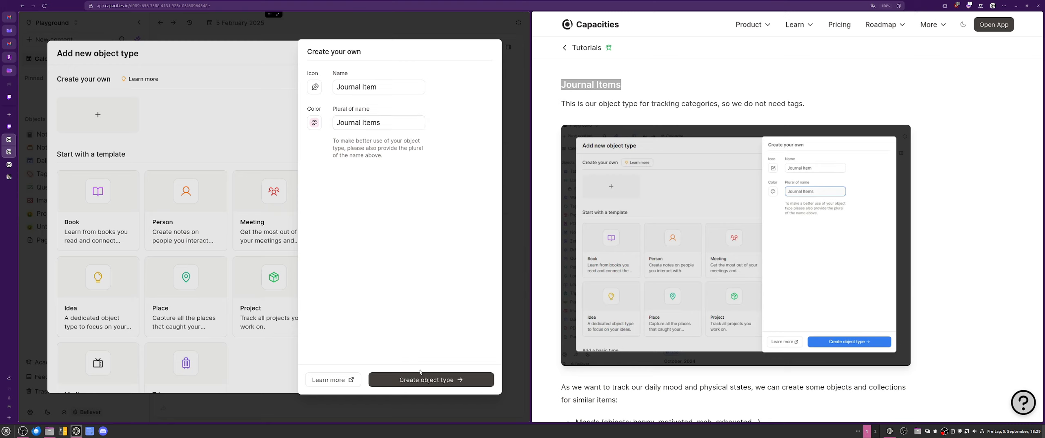
{"action": "left_click", "coordinate": [428, 379]}
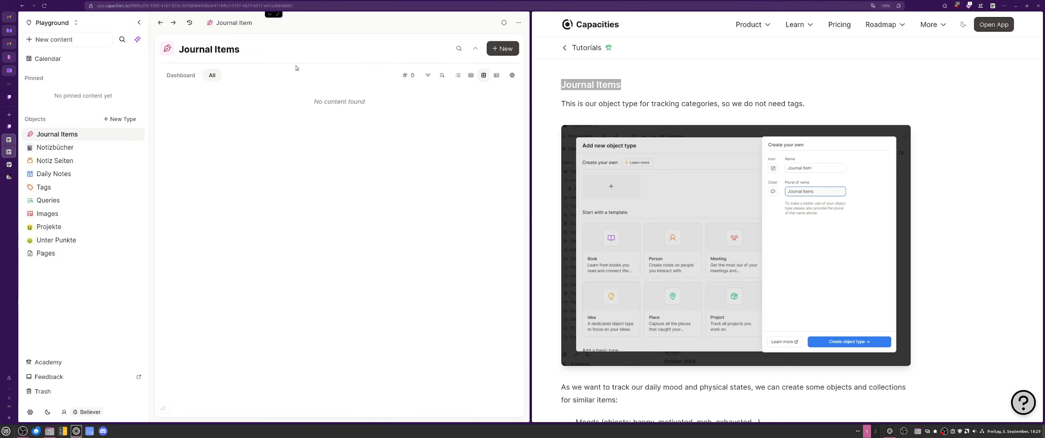
Reread the tutorial's Journal Items section, from the two main object types to the example moods and physical states.
{"action": "scroll", "coordinate": [760, 140], "scroll_direction": "down", "scroll_amount": 1}
{"action": "scroll", "coordinate": [760, 141], "scroll_direction": "down", "scroll_amount": 7}
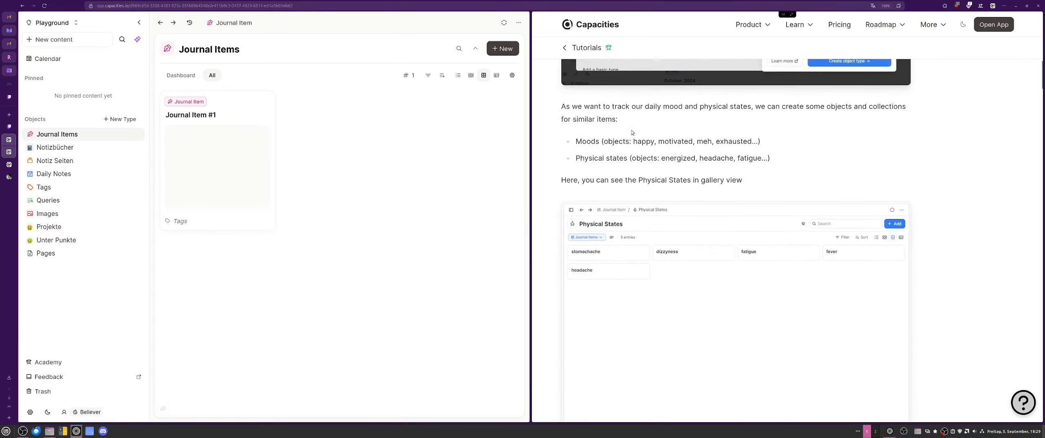
{"action": "scroll", "coordinate": [632, 132], "scroll_direction": "up", "scroll_amount": 2}
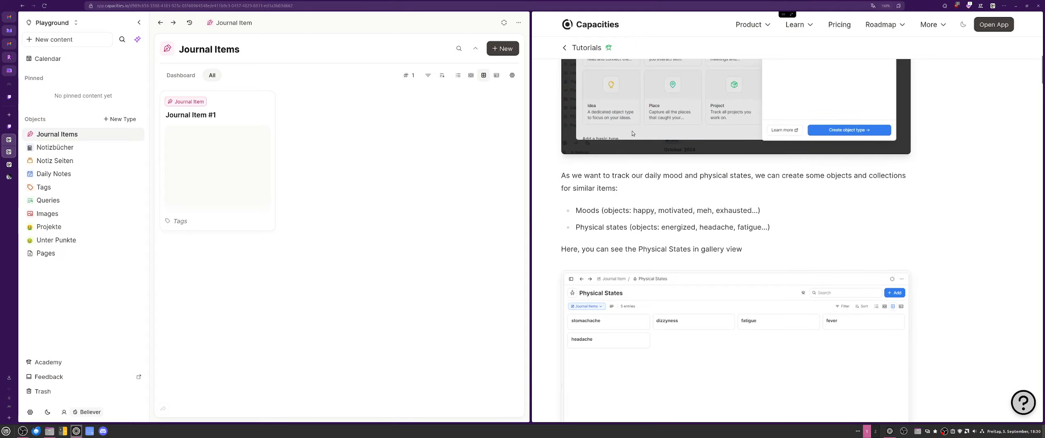
{"action": "scroll", "coordinate": [592, 176], "scroll_direction": "up", "scroll_amount": 5}
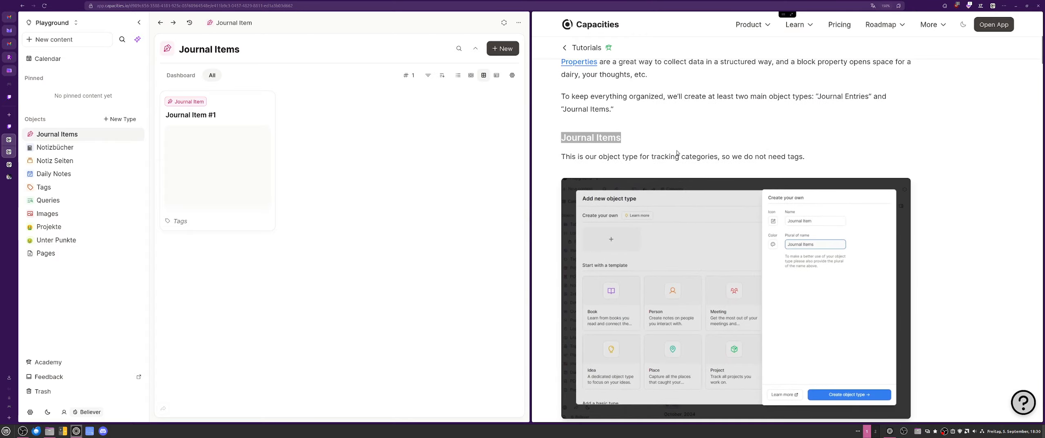
{"action": "scroll", "coordinate": [663, 166], "scroll_direction": "down", "scroll_amount": 2}
{"action": "scroll", "coordinate": [664, 165], "scroll_direction": "up", "scroll_amount": 4}
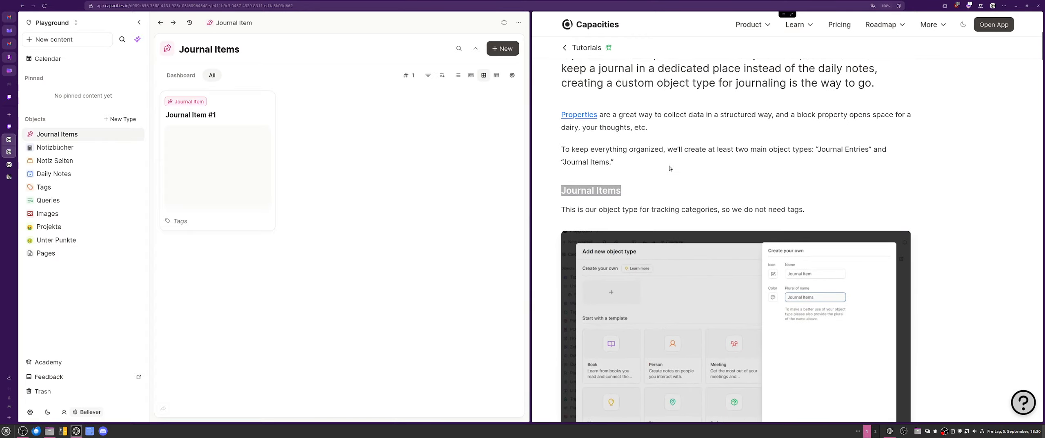
{"action": "scroll", "coordinate": [673, 170], "scroll_direction": "down", "scroll_amount": 2}
{"action": "scroll", "coordinate": [673, 170], "scroll_direction": "down", "scroll_amount": 4}
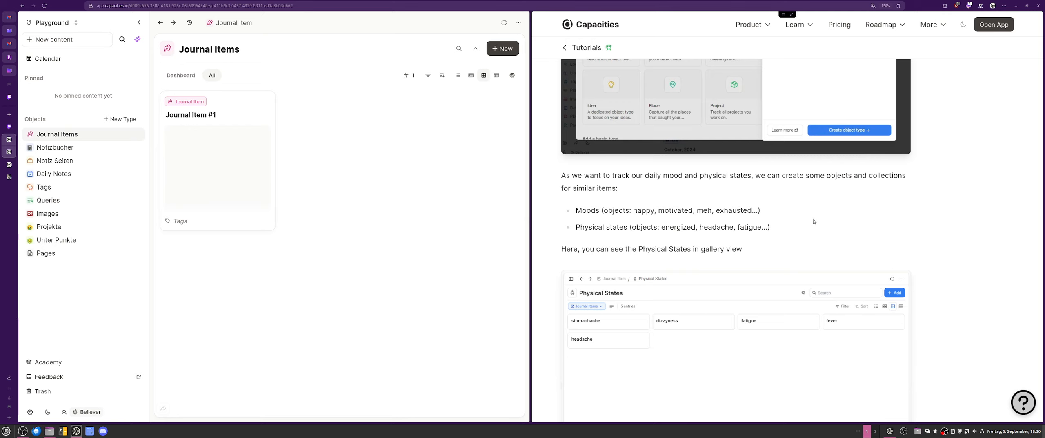
Examine the tutorial's Physical States gallery and Moods list examples, along with its advice on using collections.
{"action": "scroll", "coordinate": [813, 222], "scroll_direction": "down", "scroll_amount": 3}
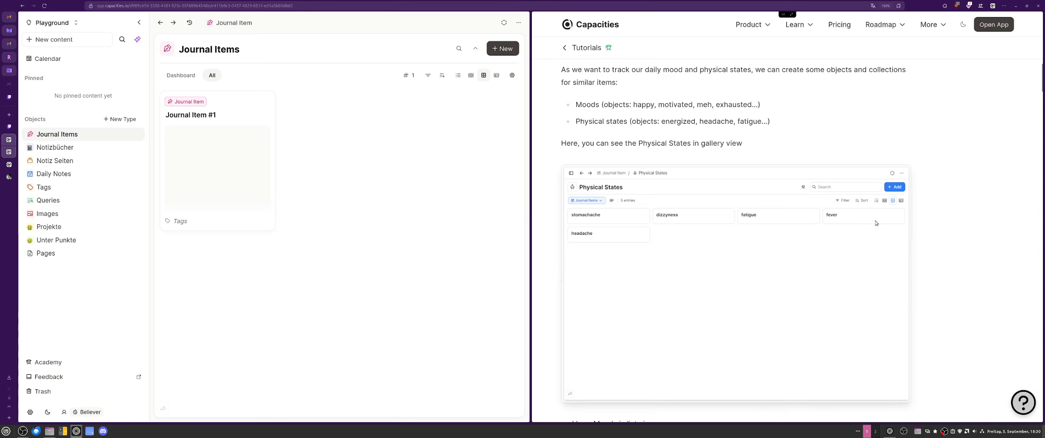
{"action": "scroll", "coordinate": [766, 266], "scroll_direction": "down", "scroll_amount": 3}
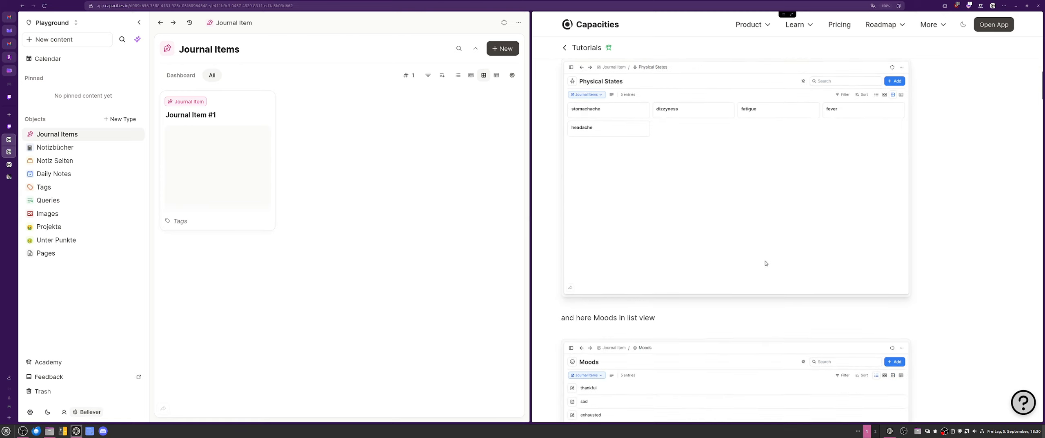
{"action": "scroll", "coordinate": [764, 259], "scroll_direction": "down", "scroll_amount": 4}
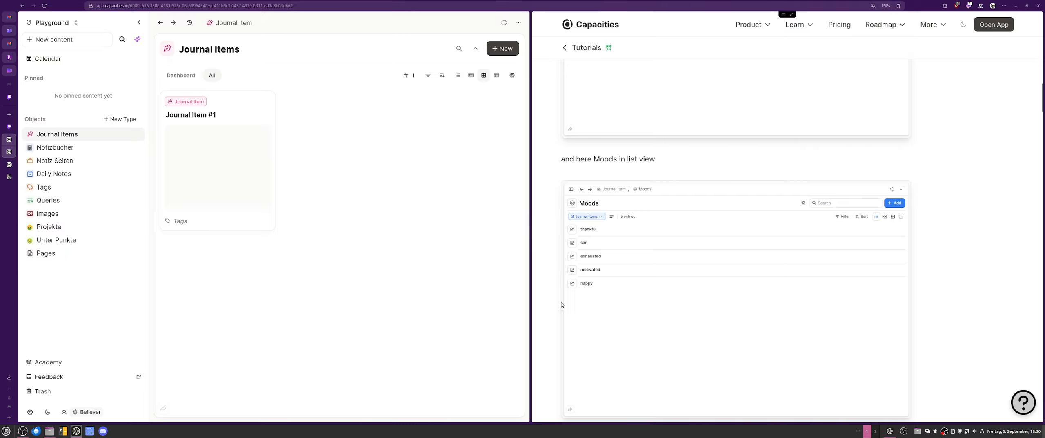
{"action": "scroll", "coordinate": [676, 237], "scroll_direction": "down", "scroll_amount": 6}
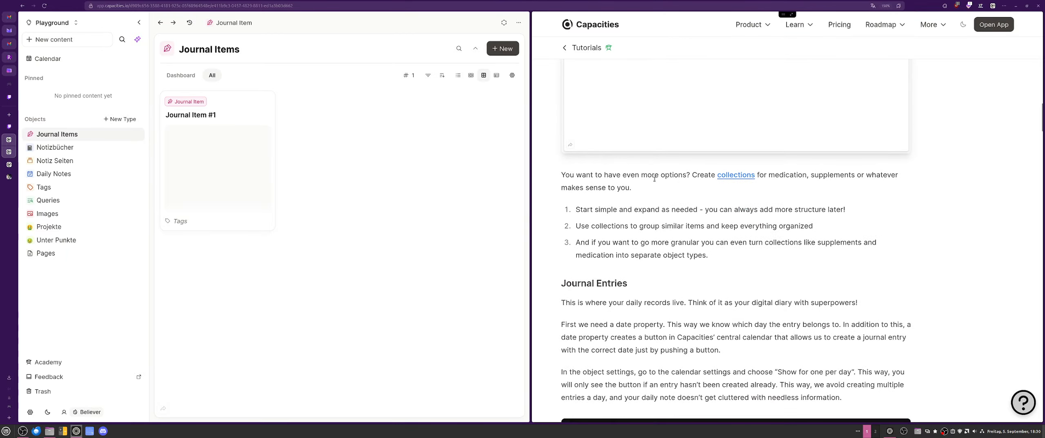
{"action": "scroll", "coordinate": [667, 179], "scroll_direction": "up", "scroll_amount": 10}
{"action": "scroll", "coordinate": [651, 167], "scroll_direction": "up", "scroll_amount": 4}
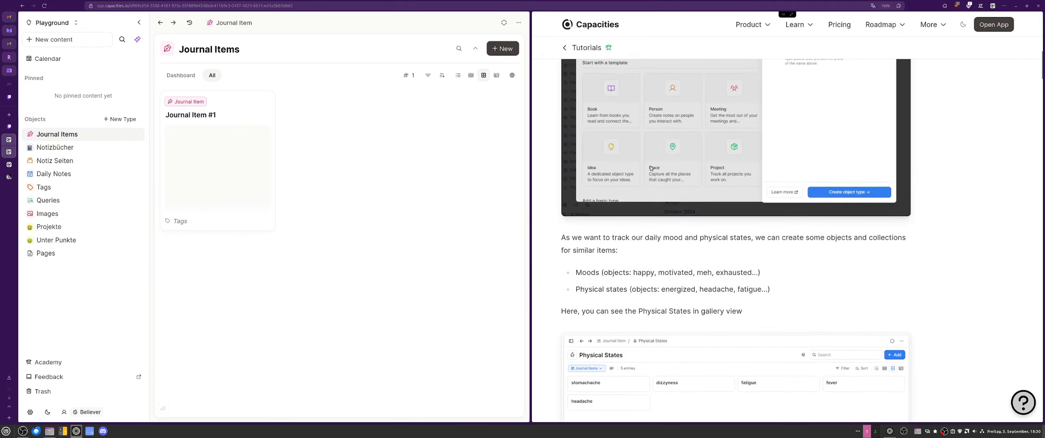
{"action": "scroll", "coordinate": [651, 168], "scroll_direction": "down", "scroll_amount": 8}
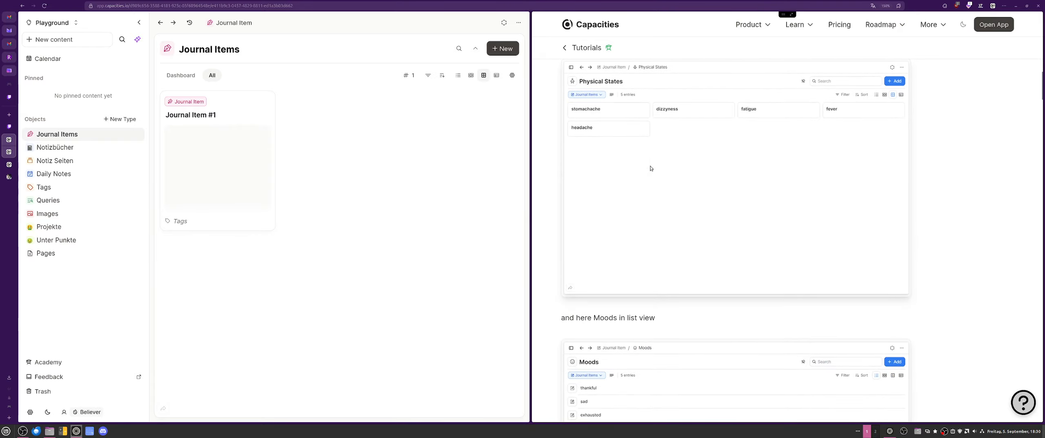
{"action": "scroll", "coordinate": [651, 168], "scroll_direction": "up", "scroll_amount": 6}
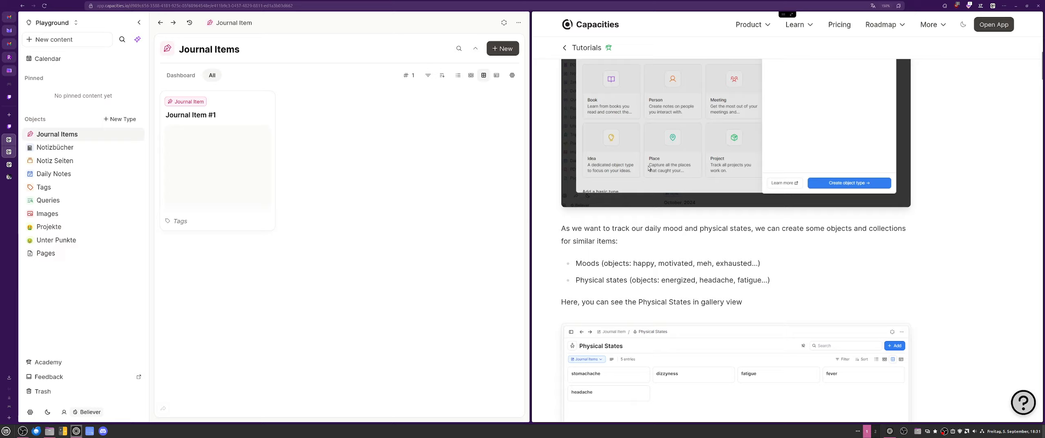
{"action": "scroll", "coordinate": [651, 168], "scroll_direction": "up", "scroll_amount": 1}
{"action": "scroll", "coordinate": [649, 168], "scroll_direction": "down", "scroll_amount": 6}
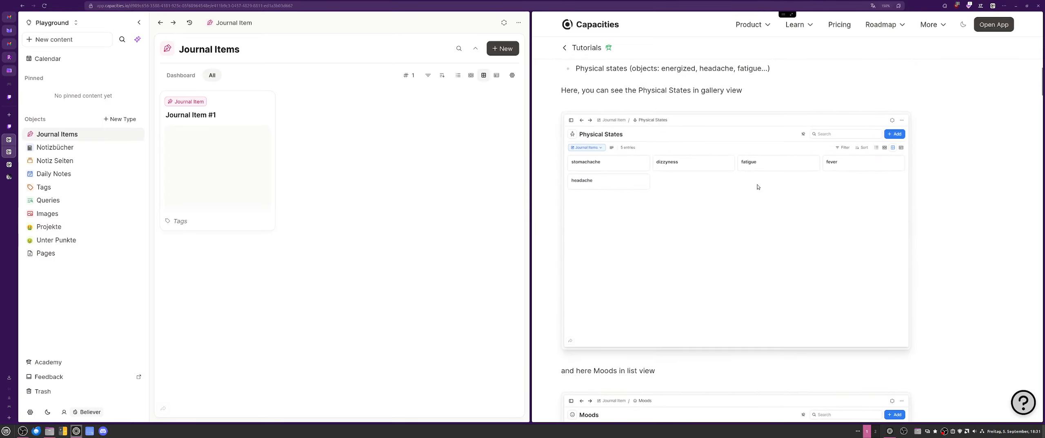
{"action": "scroll", "coordinate": [757, 187], "scroll_direction": "up", "scroll_amount": 4}
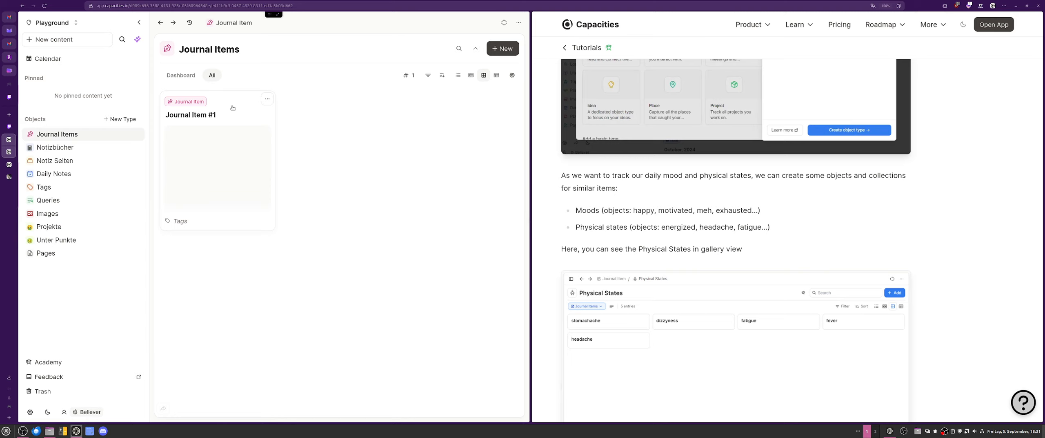
Rename the existing journal item "Fatigue" and return to the Journal Items overview.
{"action": "left_click", "coordinate": [222, 124]}
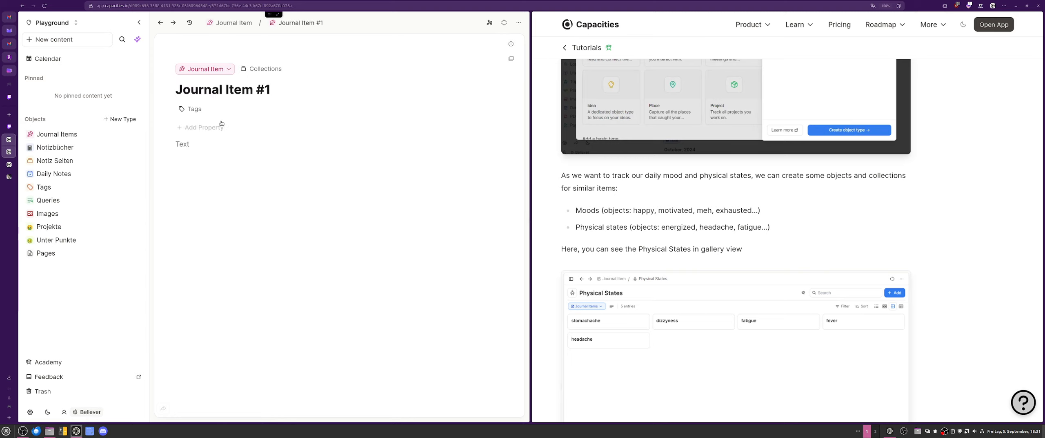
{"action": "left_click_drag", "start_coordinate": [277, 94], "coordinate": [126, 99]}
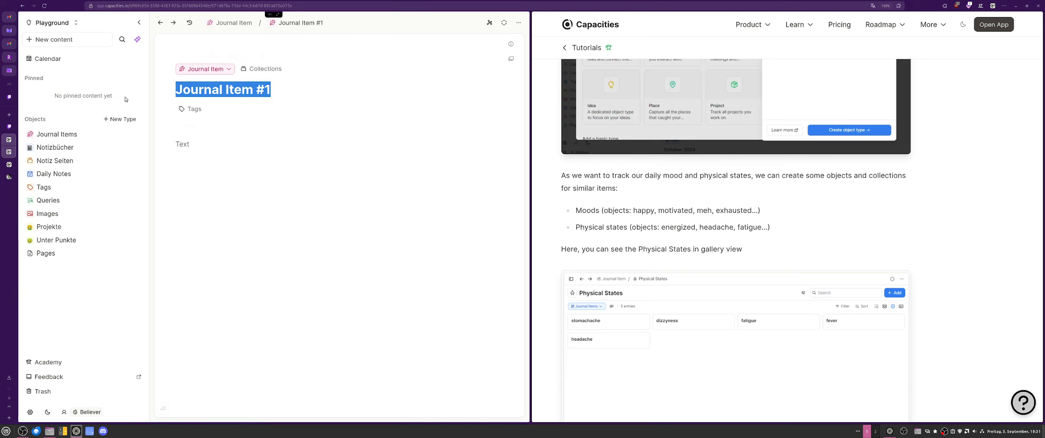
{"action": "type", "text": "Fatigue"}
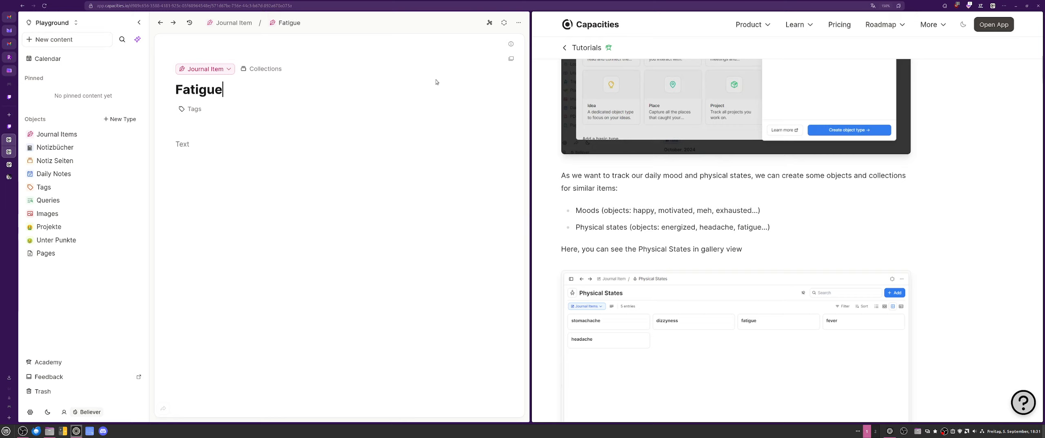
{"action": "left_click", "coordinate": [234, 24]}
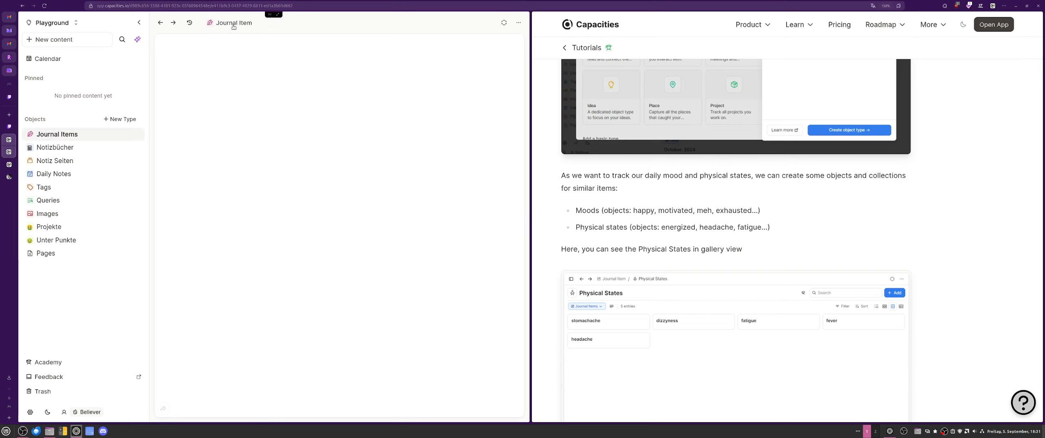
Add two journal items titled "dizzyness" and "Fever".
{"action": "left_click", "coordinate": [502, 48]}
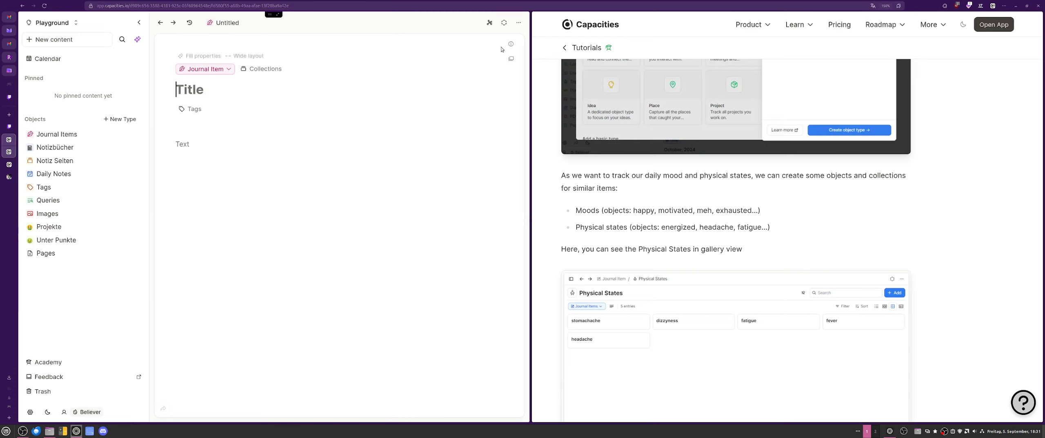
{"action": "type", "text": "dizzyness"}
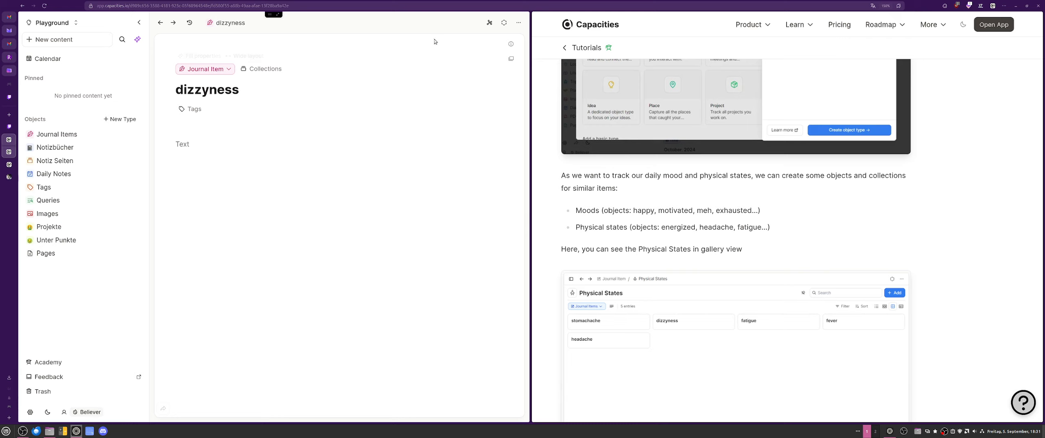
{"action": "left_click", "coordinate": [160, 23]}
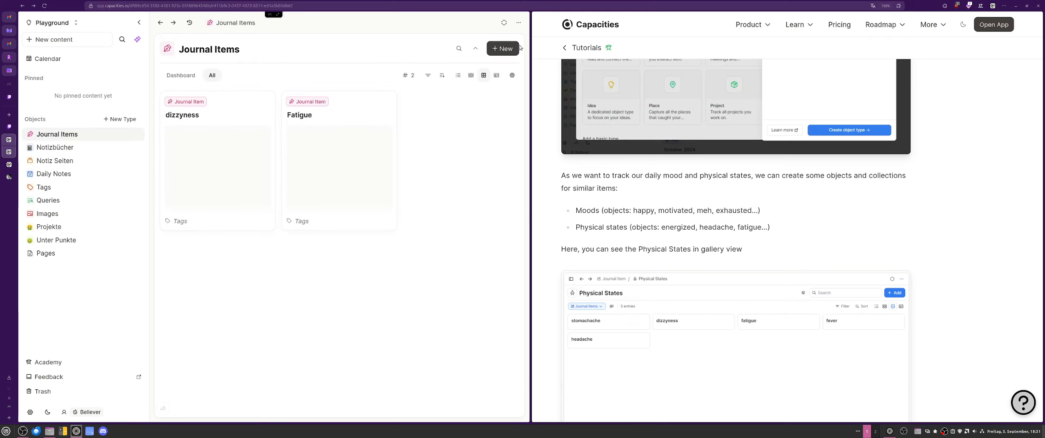
{"action": "left_click", "coordinate": [505, 49]}
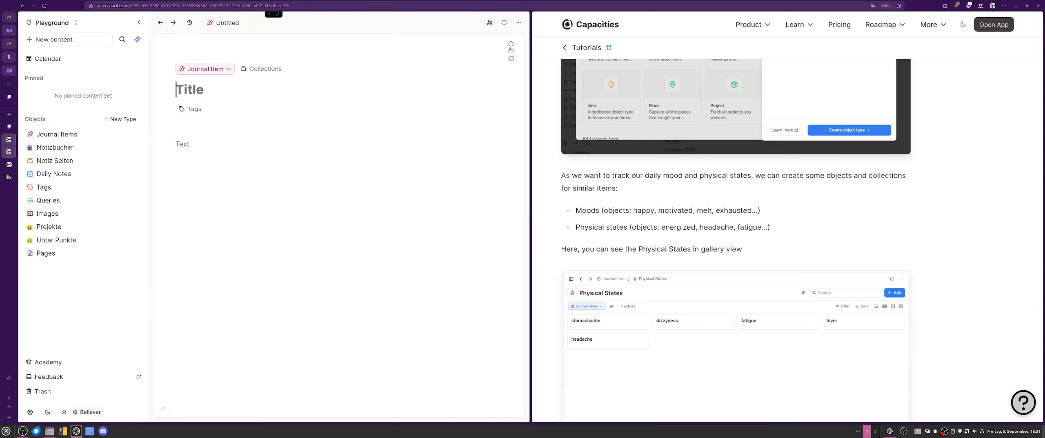
{"action": "type", "text": "Fever"}
{"action": "left_click", "coordinate": [159, 24]}
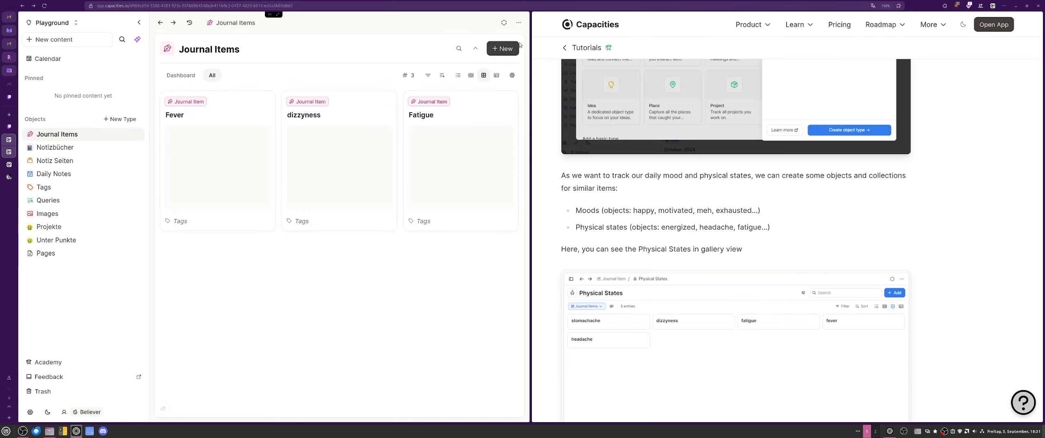
Add a journal item titled "headache/migrane" and return to the Journal Items overview.
{"action": "left_click", "coordinate": [506, 49]}
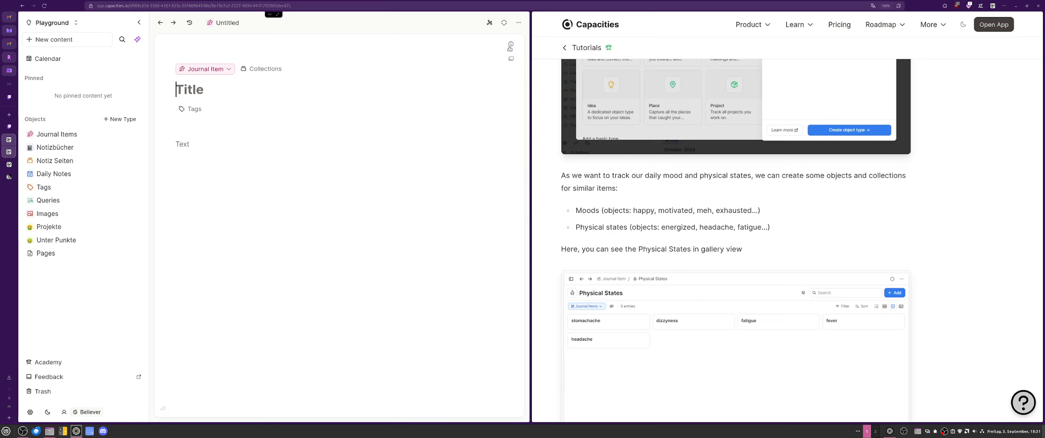
{"action": "type", "text": "head"}
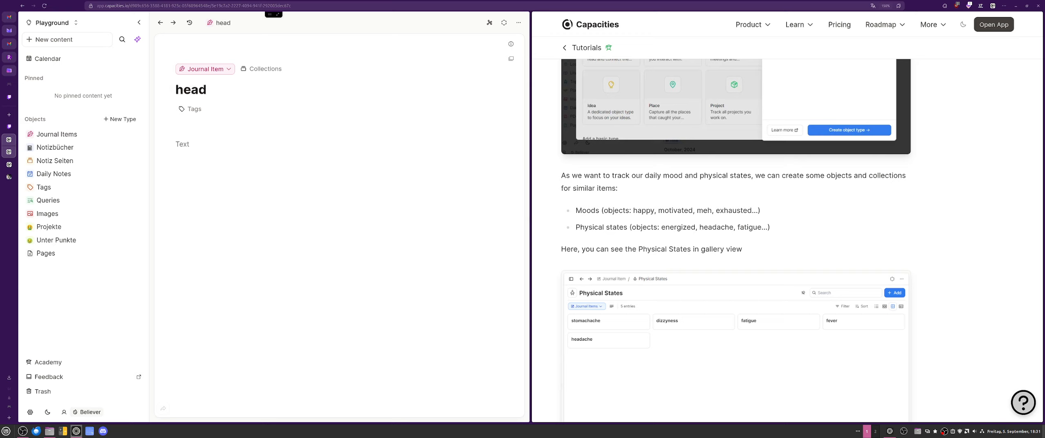
{"action": "type", "text": "ach"}
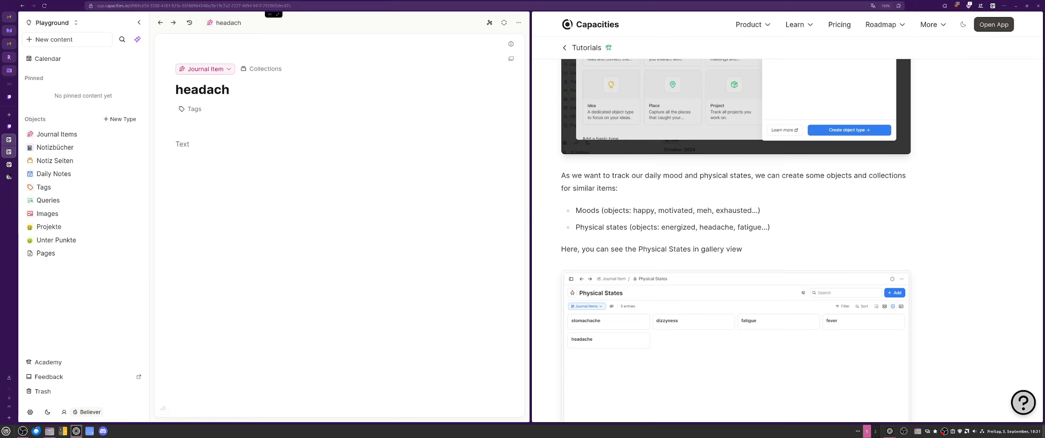
{"action": "type", "text": "e/mig"}
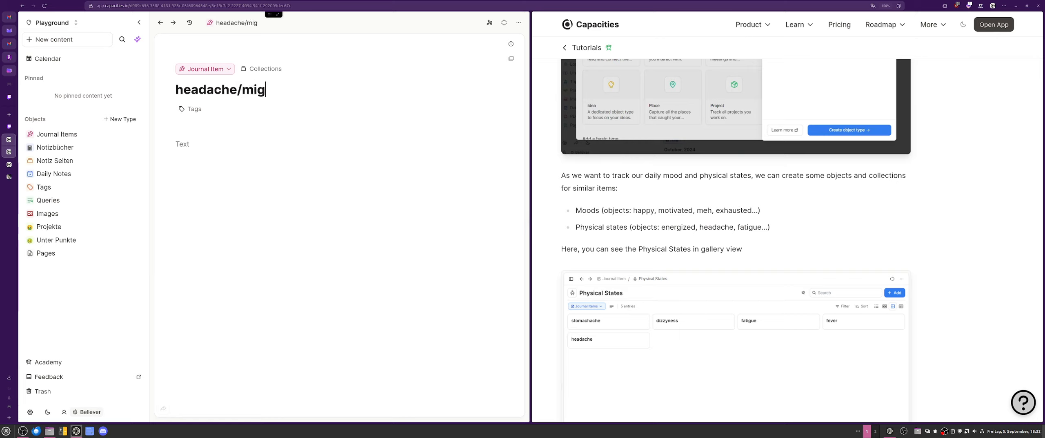
{"action": "type", "text": "rane"}
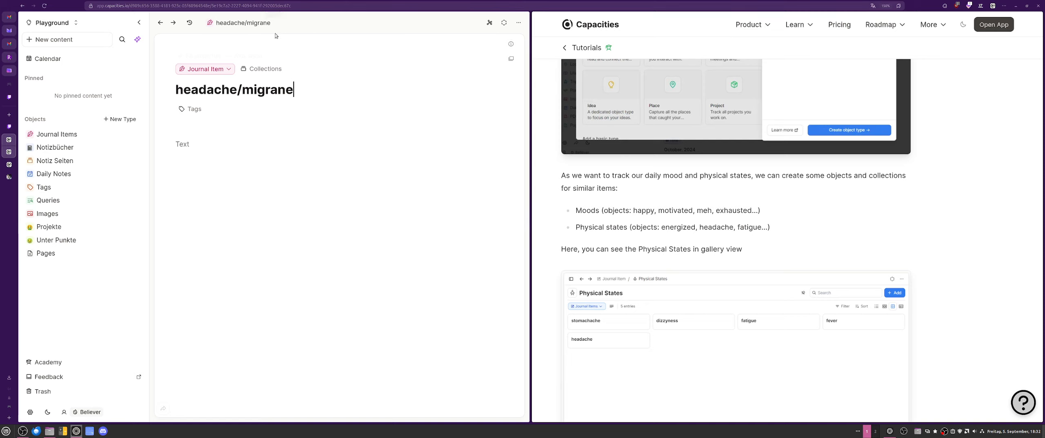
{"action": "left_click", "coordinate": [162, 24]}
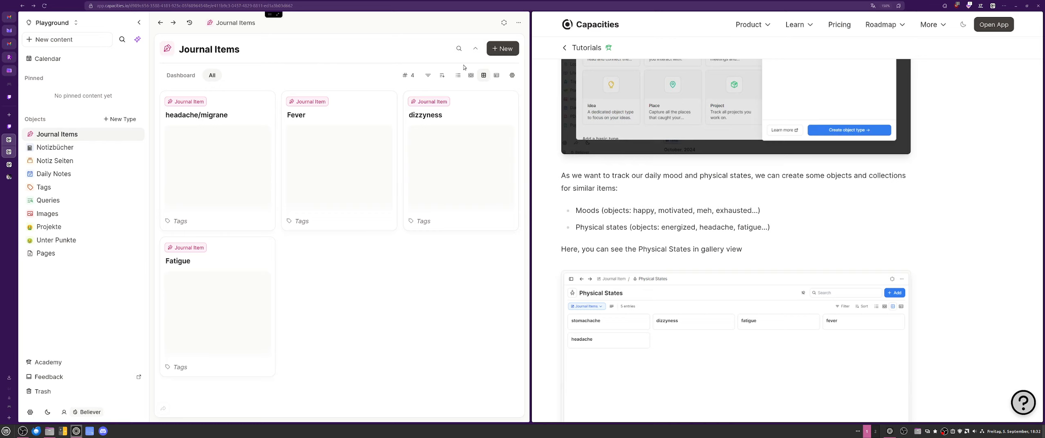
Add two journal items titled "Thankful" and "sad" from the tutorial's Moods list, returning to the Journal Items overview.
{"action": "scroll", "coordinate": [694, 239], "scroll_direction": "down", "scroll_amount": 3}
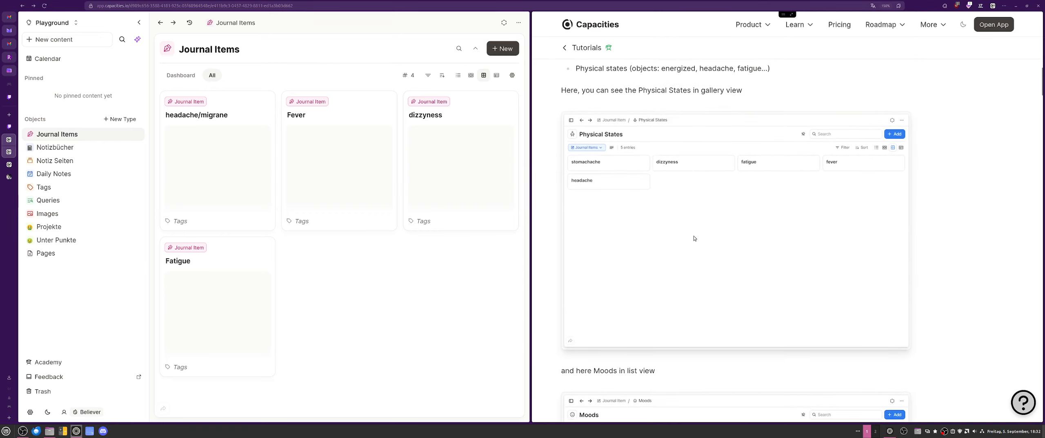
{"action": "scroll", "coordinate": [694, 238], "scroll_direction": "down", "scroll_amount": 4}
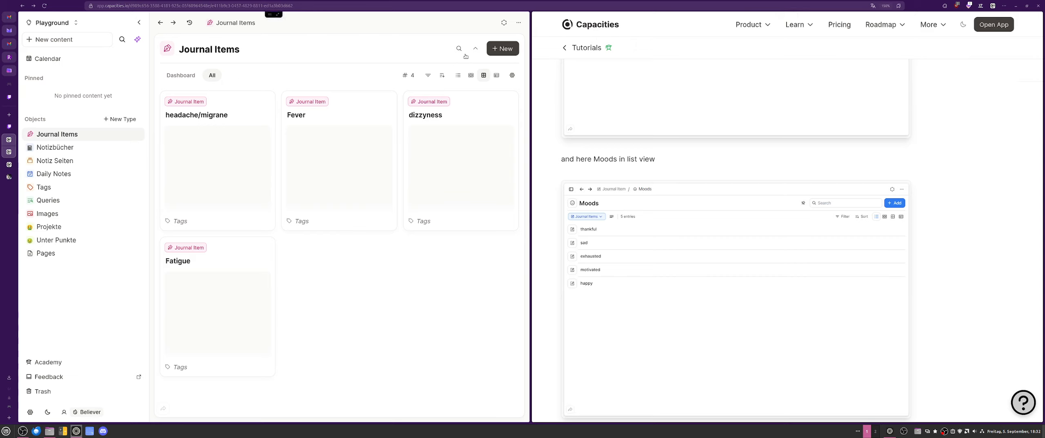
{"action": "left_click", "coordinate": [493, 49]}
{"action": "type", "text": "Thankfu"}
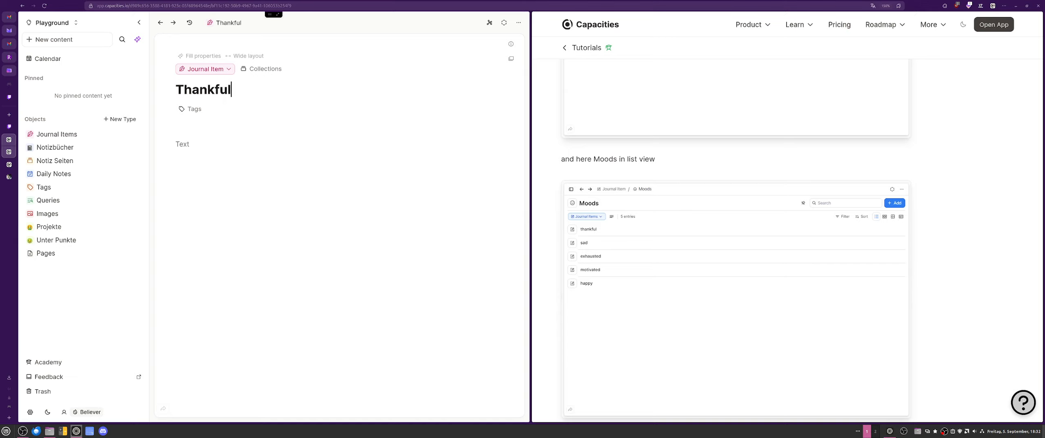
{"action": "type", "text": "l"}
{"action": "left_click", "coordinate": [161, 23]}
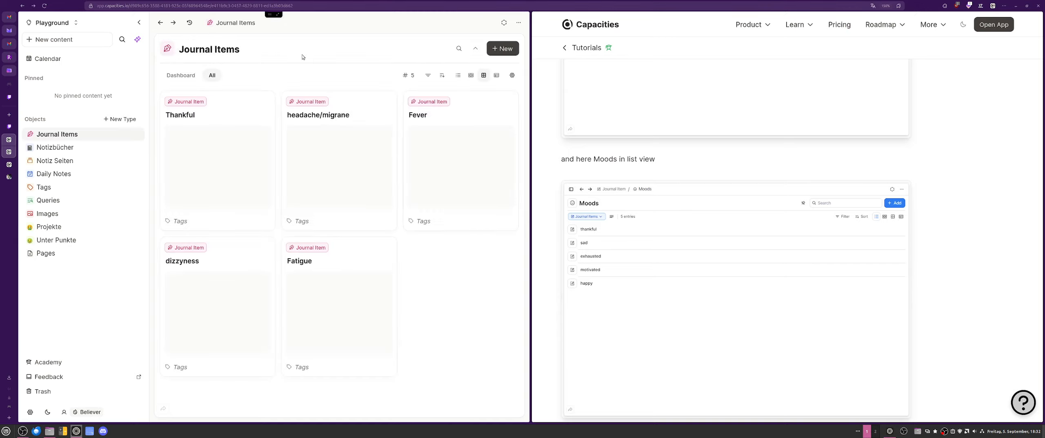
{"action": "left_click", "coordinate": [501, 51]}
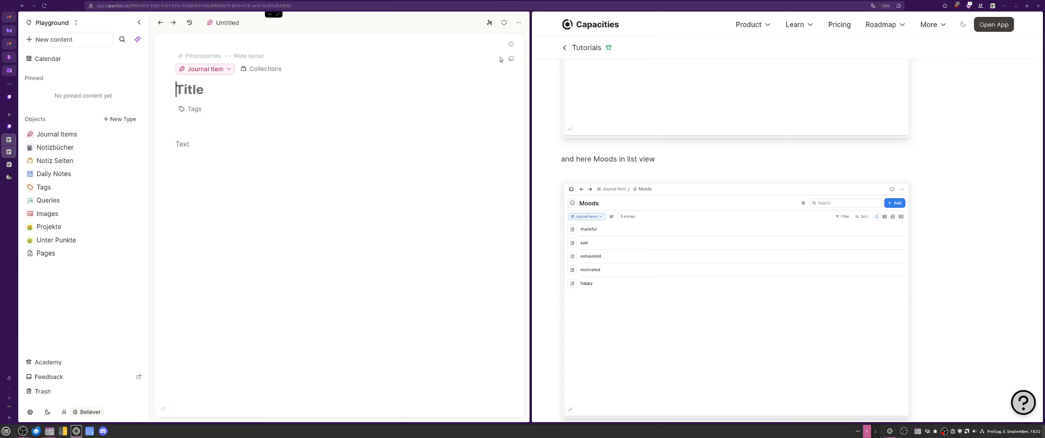
{"action": "type", "text": "sad"}
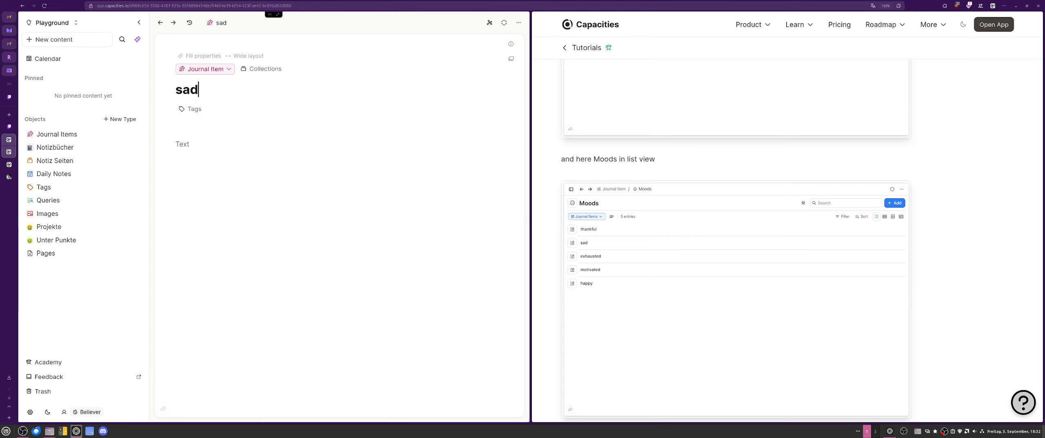
{"action": "left_click", "coordinate": [160, 22]}
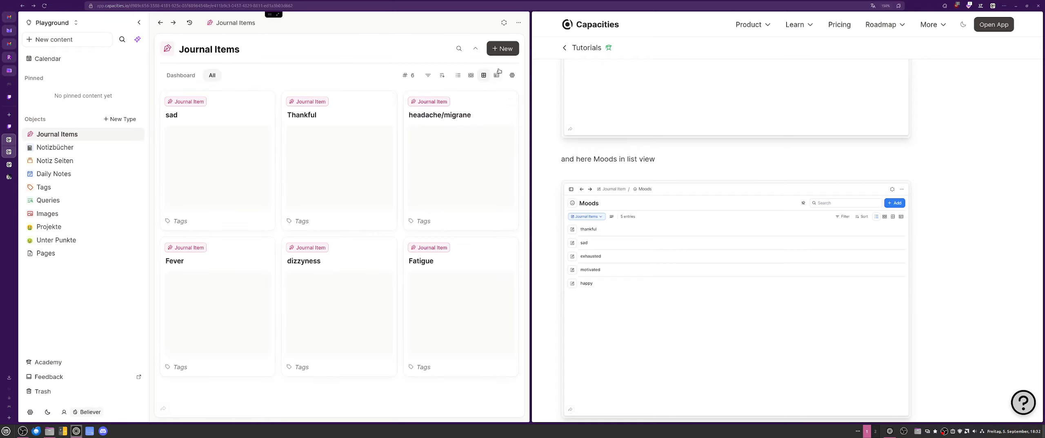
Add two more mood items titled "exhausted" and "motivated" to the Journal Items.
{"action": "left_click", "coordinate": [497, 48]}
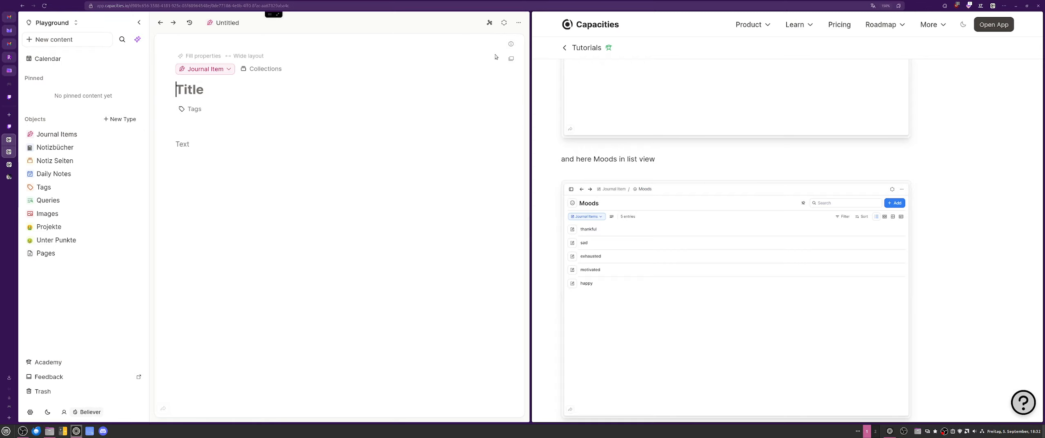
{"action": "type", "text": "exhaus"}
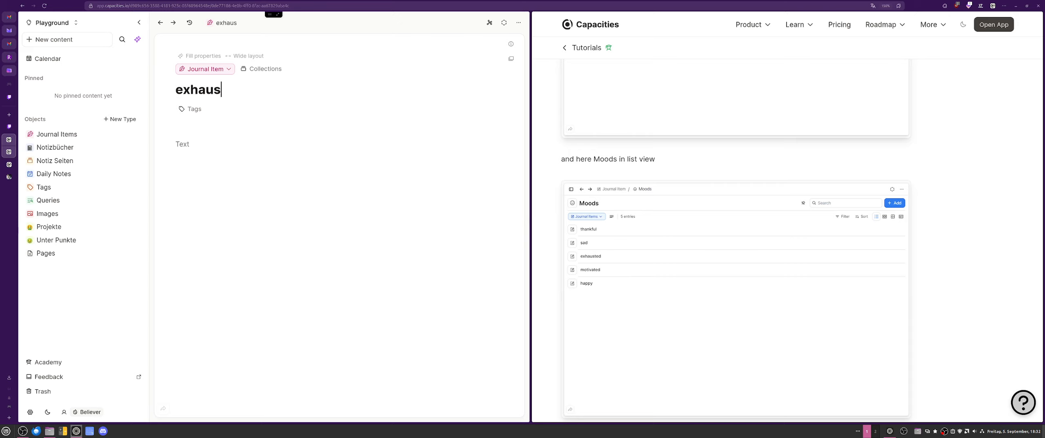
{"action": "type", "text": "ted"}
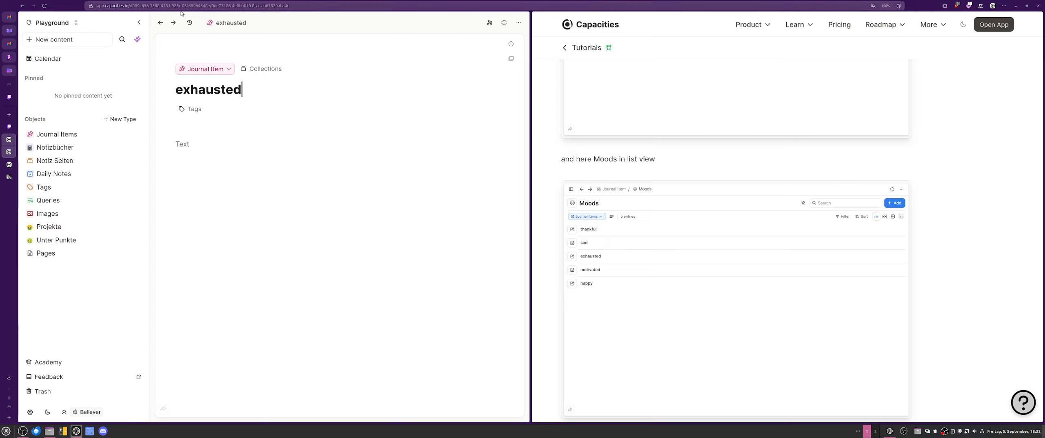
{"action": "left_click", "coordinate": [57, 134]}
{"action": "left_click", "coordinate": [510, 51]}
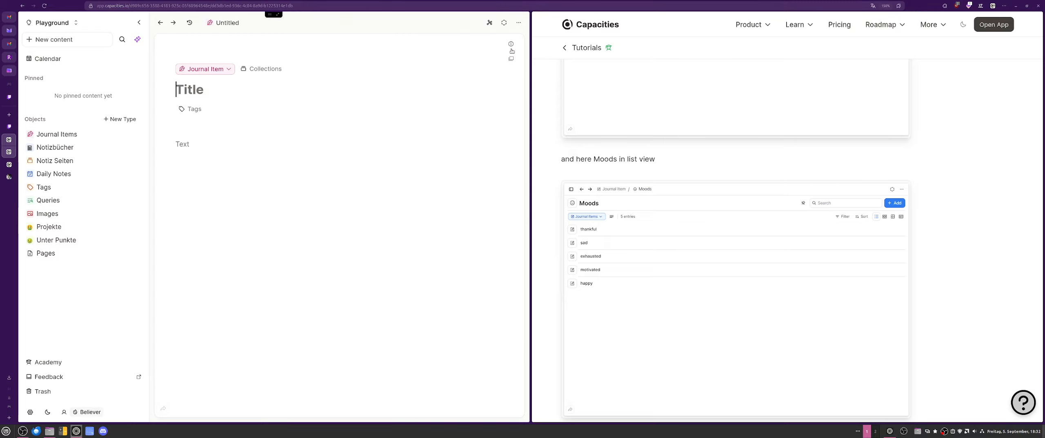
{"action": "type", "text": "motivated"}
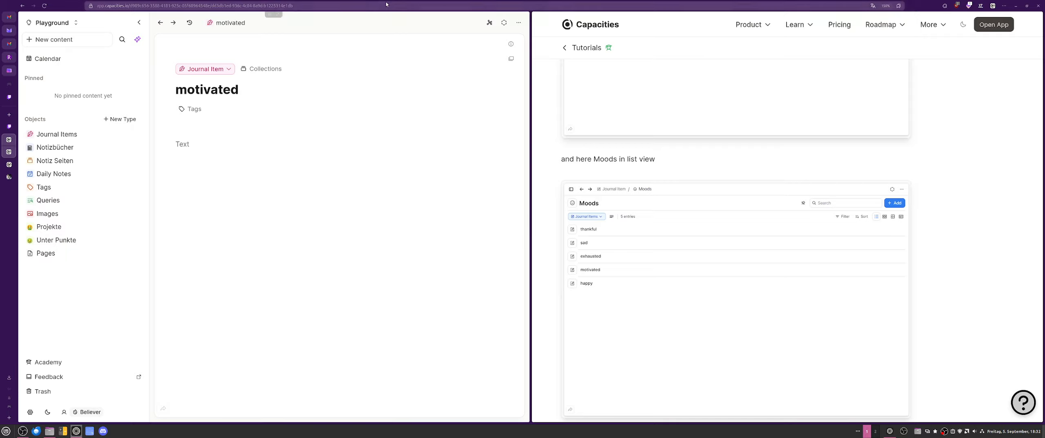
{"action": "left_click", "coordinate": [160, 23]}
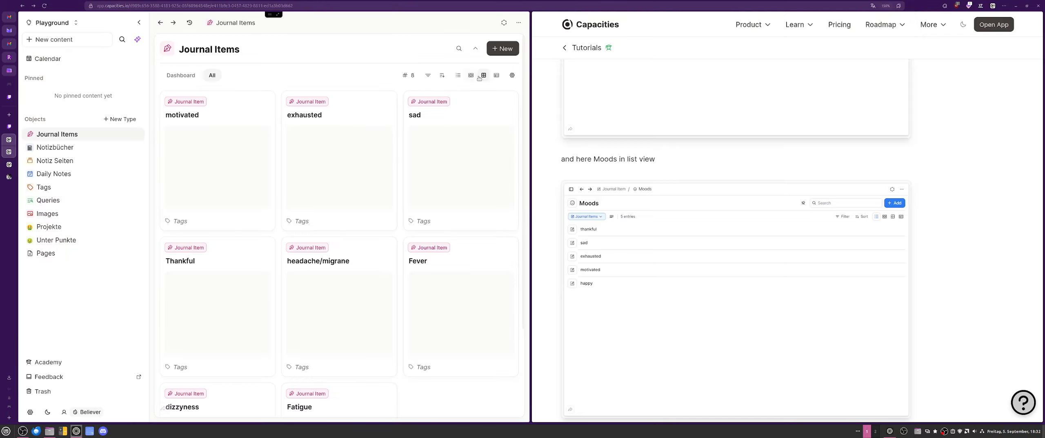
Add a journal item titled "motivation has left the Party".
{"action": "left_click", "coordinate": [503, 48]}
{"action": "type", "text": "m"}
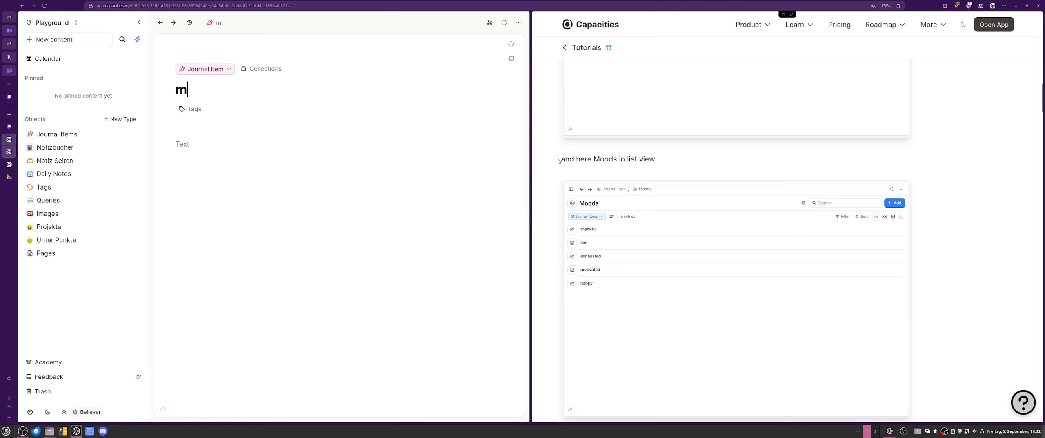
{"action": "type", "text": "otivation is"}
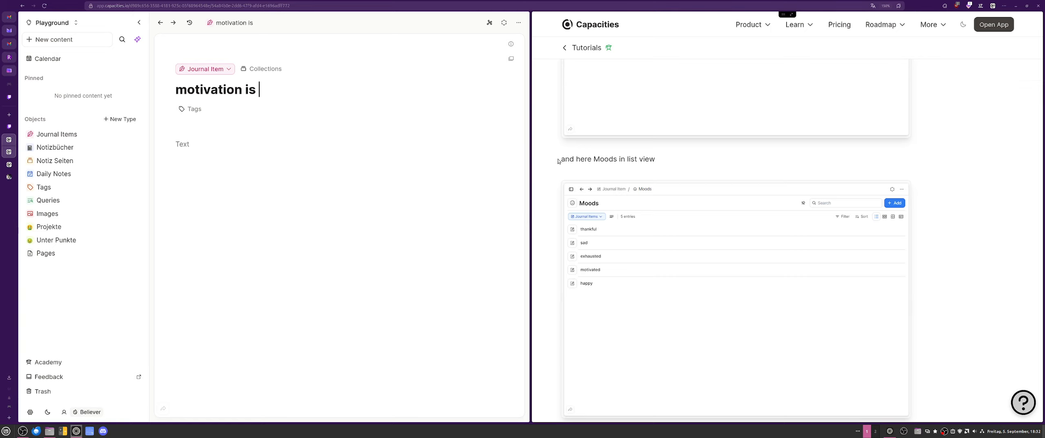
{"action": "type", "text": " broken"}
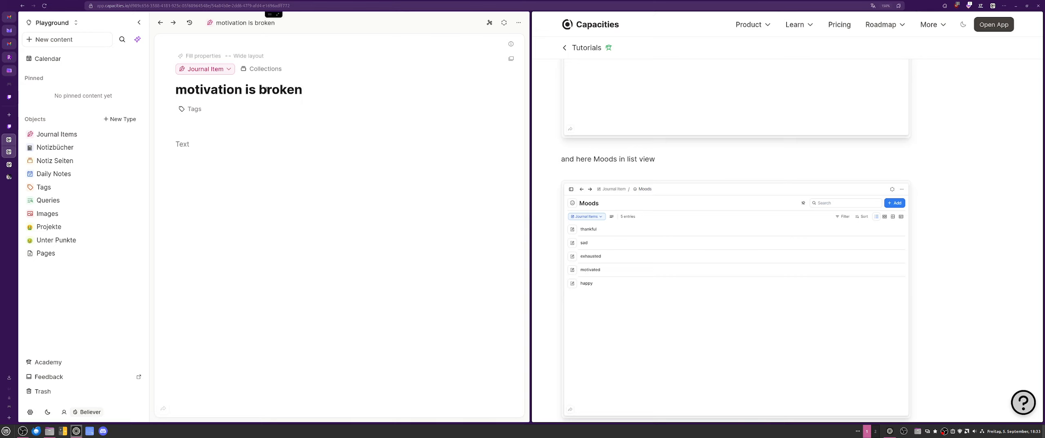
{"action": "left_click_drag", "start_coordinate": [246, 87], "coordinate": [348, 82]}
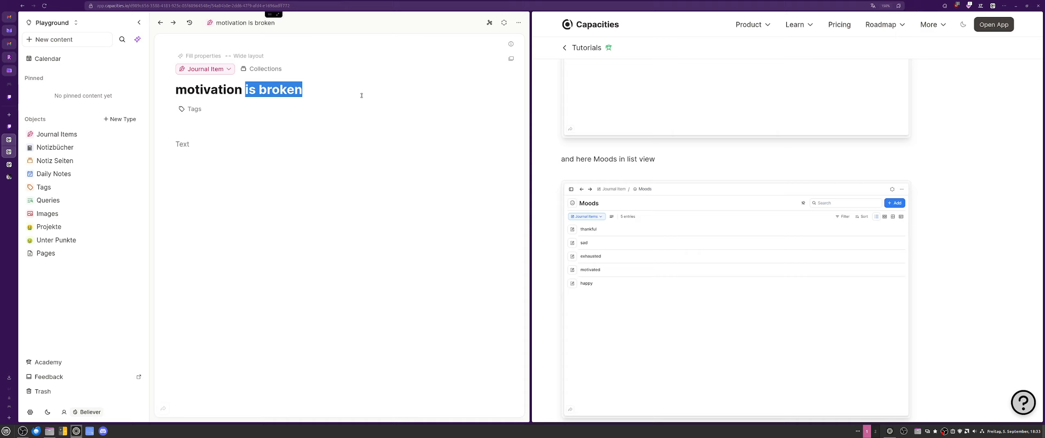
{"action": "type", "text": "had"}
{"action": "key", "text": "BackSpace"}
{"action": "type", "text": "s "}
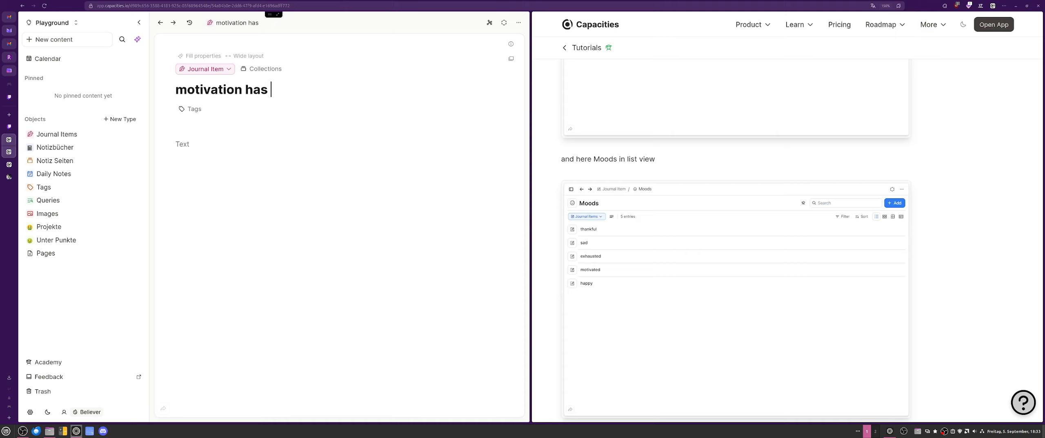
{"action": "type", "text": "le"}
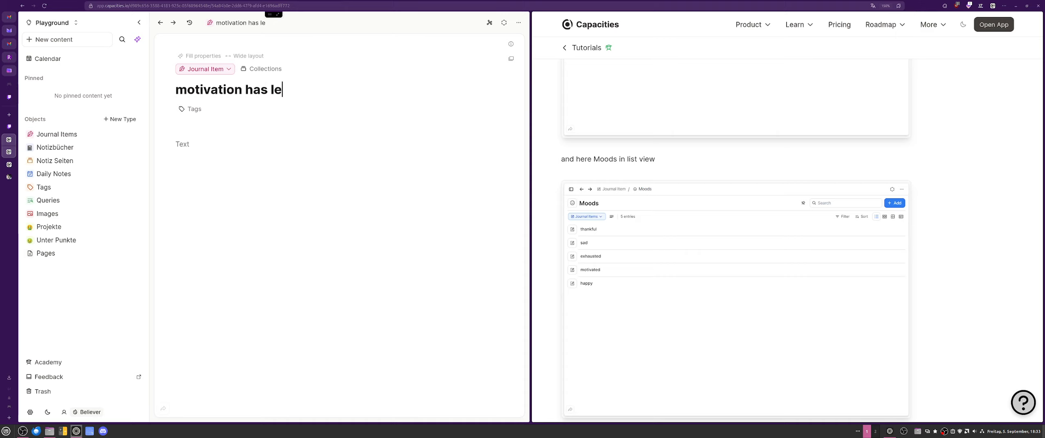
{"action": "type", "text": "ft the Party"}
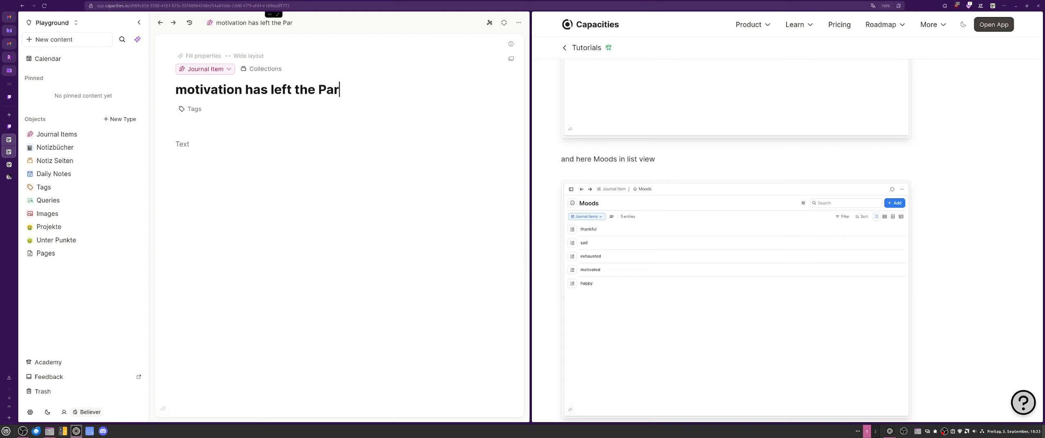
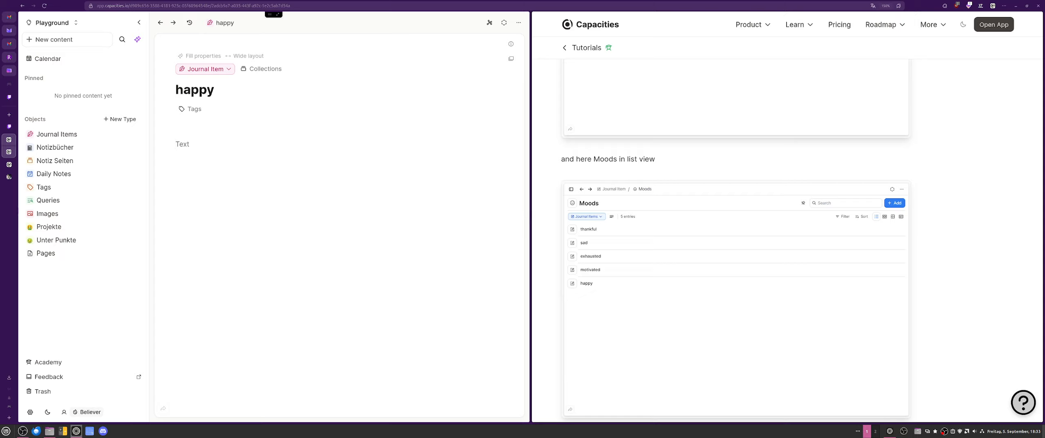
Return to the Journal Items overview and review the tutorial's collections advice and its Moods and Physical States examples.
{"action": "left_click", "coordinate": [161, 23]}
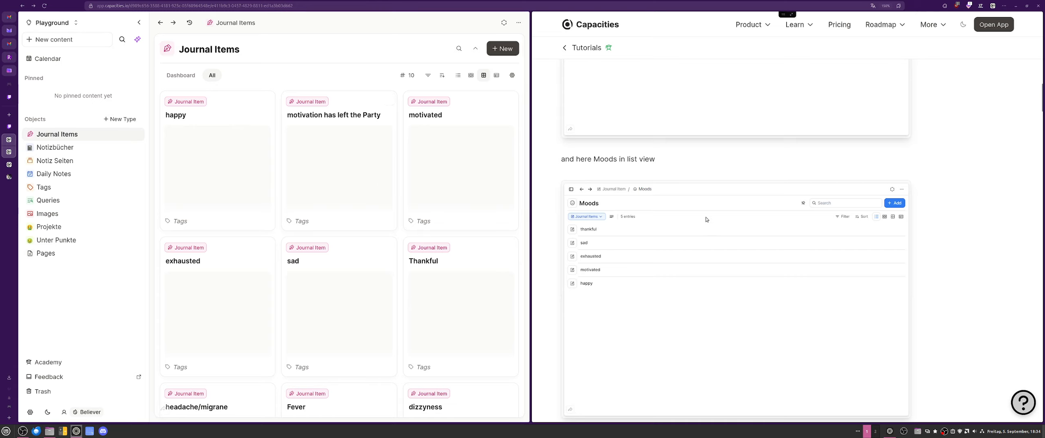
{"action": "scroll", "coordinate": [707, 220], "scroll_direction": "down", "scroll_amount": 5}
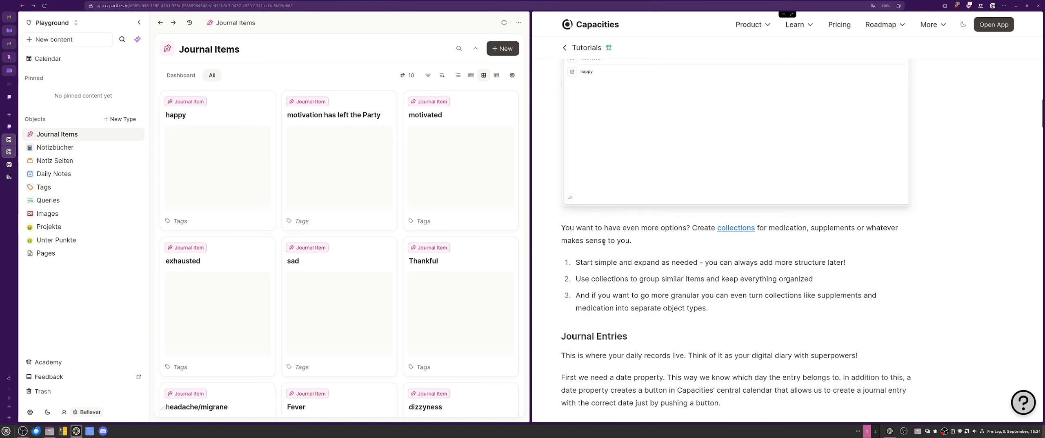
{"action": "scroll", "coordinate": [586, 212], "scroll_direction": "down", "scroll_amount": 2}
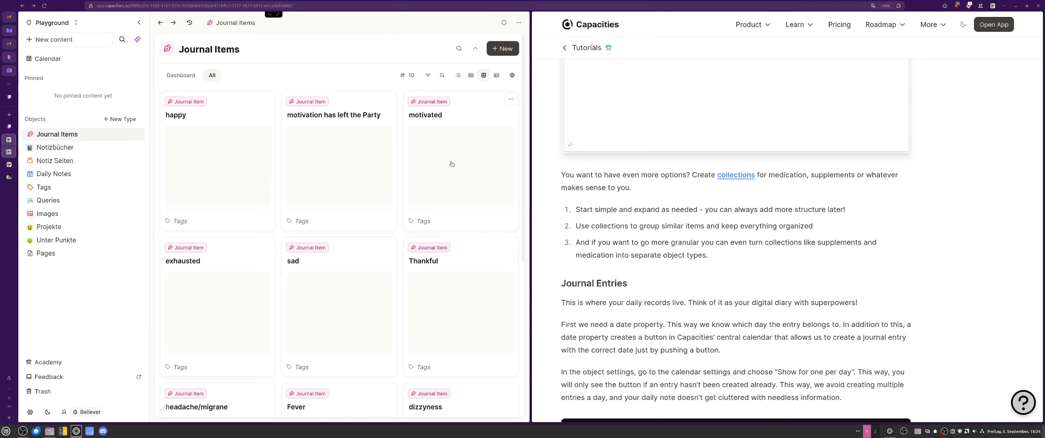
{"action": "scroll", "coordinate": [742, 181], "scroll_direction": "up", "scroll_amount": 2}
{"action": "scroll", "coordinate": [741, 181], "scroll_direction": "up", "scroll_amount": 7}
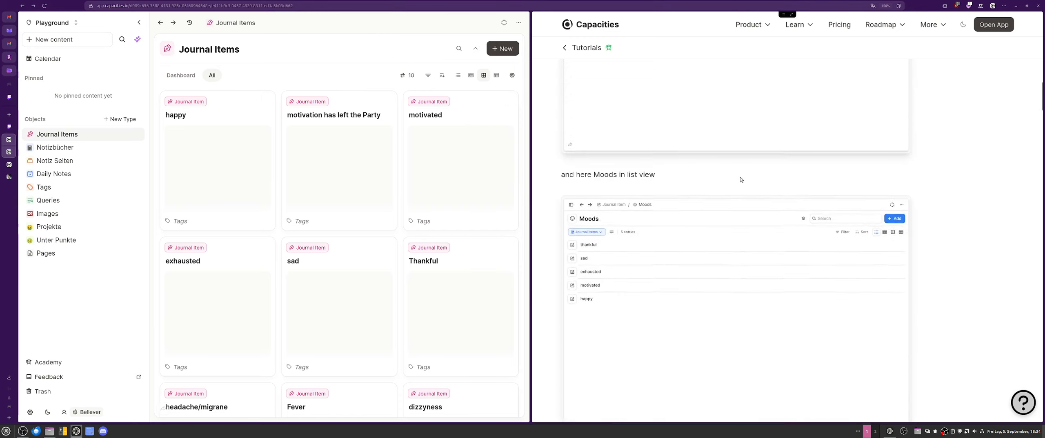
{"action": "scroll", "coordinate": [739, 176], "scroll_direction": "down", "scroll_amount": 2}
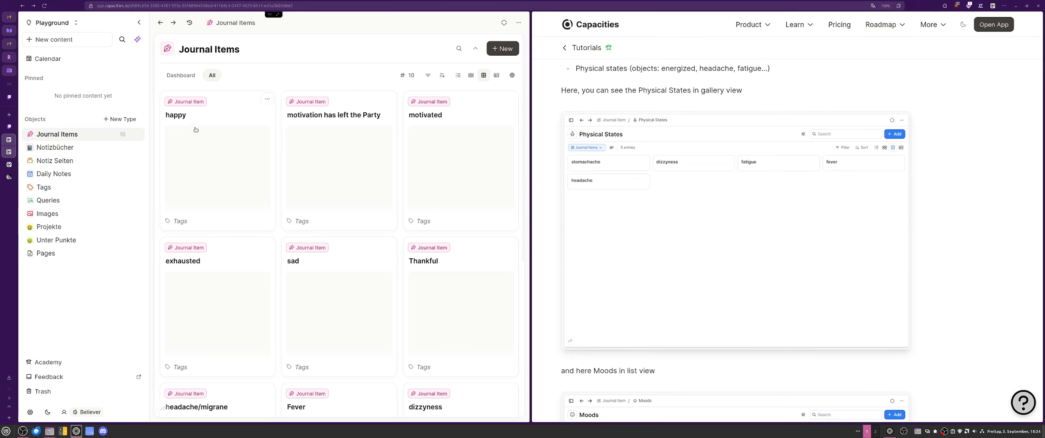
Assign the items happy, motivation has left the Party, motivated, sad and Thankful together to a new collection named "mood".
{"action": "left_click", "coordinate": [268, 97]}
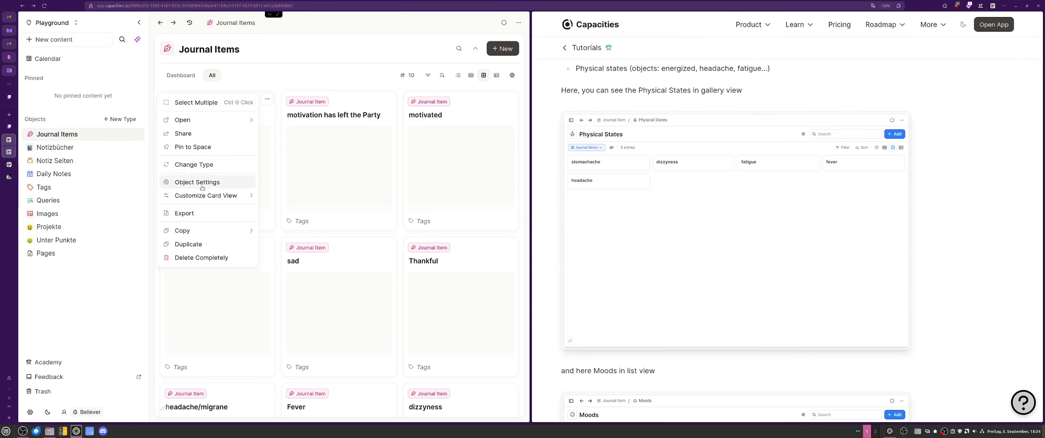
{"action": "left_click", "coordinate": [198, 99]}
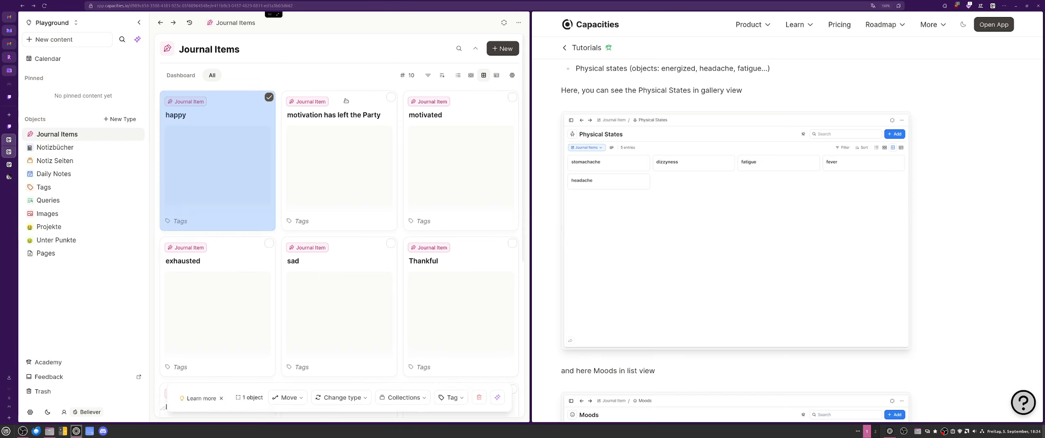
{"action": "left_click", "coordinate": [391, 97]}
{"action": "left_click", "coordinate": [511, 98]}
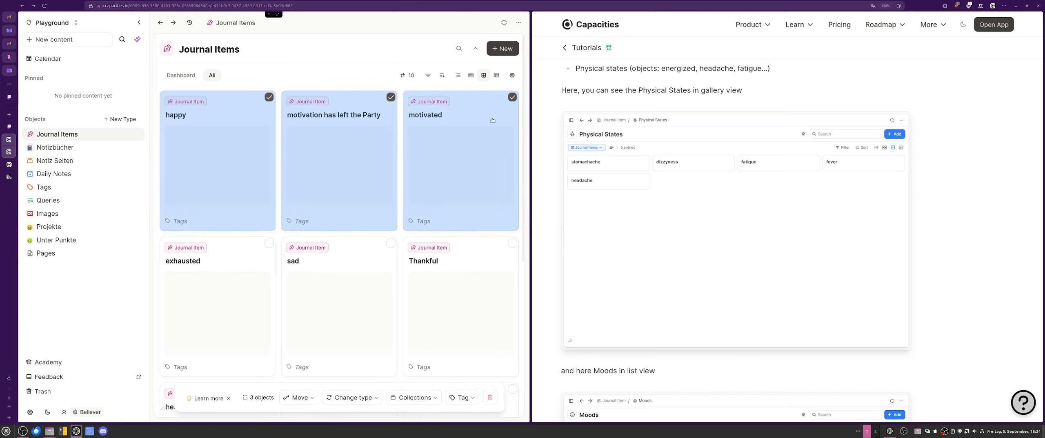
{"action": "left_click", "coordinate": [268, 244]}
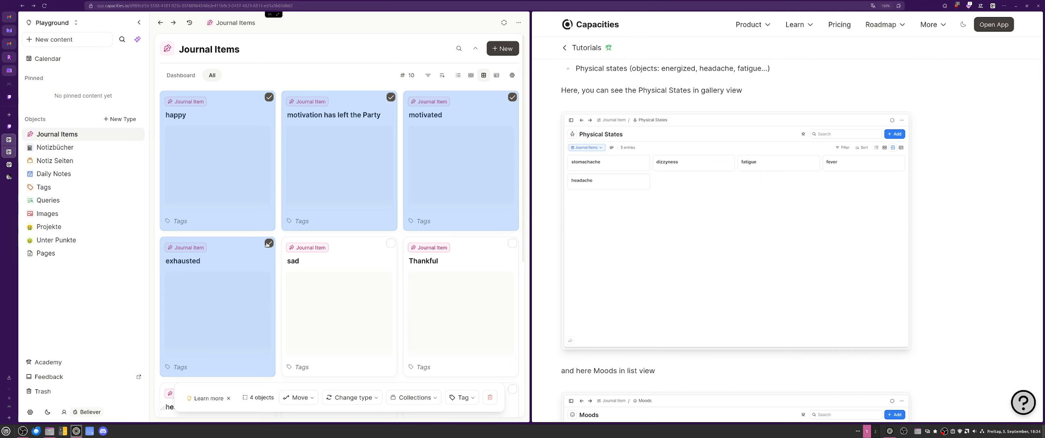
{"action": "left_click", "coordinate": [268, 243]}
{"action": "left_click", "coordinate": [391, 243]}
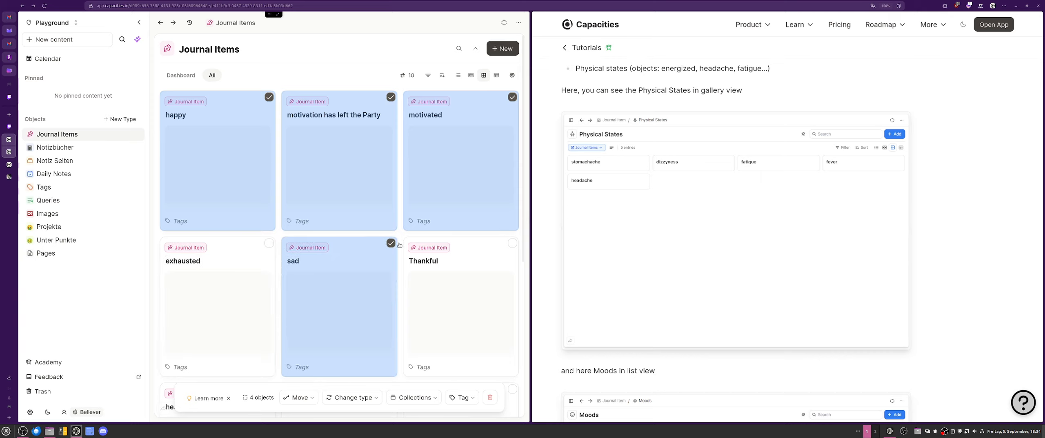
{"action": "left_click", "coordinate": [513, 243]}
{"action": "scroll", "coordinate": [473, 253], "scroll_direction": "down", "scroll_amount": 1}
{"action": "scroll", "coordinate": [474, 254], "scroll_direction": "down", "scroll_amount": 4}
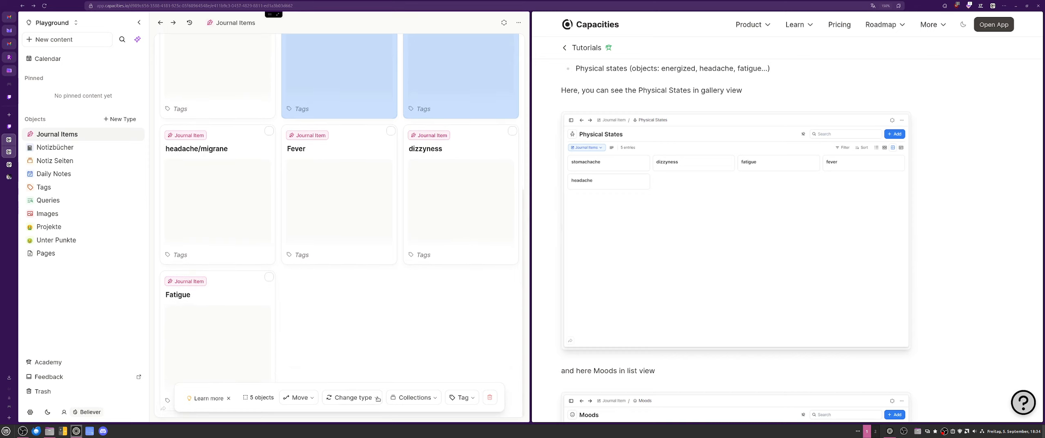
{"action": "left_click", "coordinate": [412, 398]}
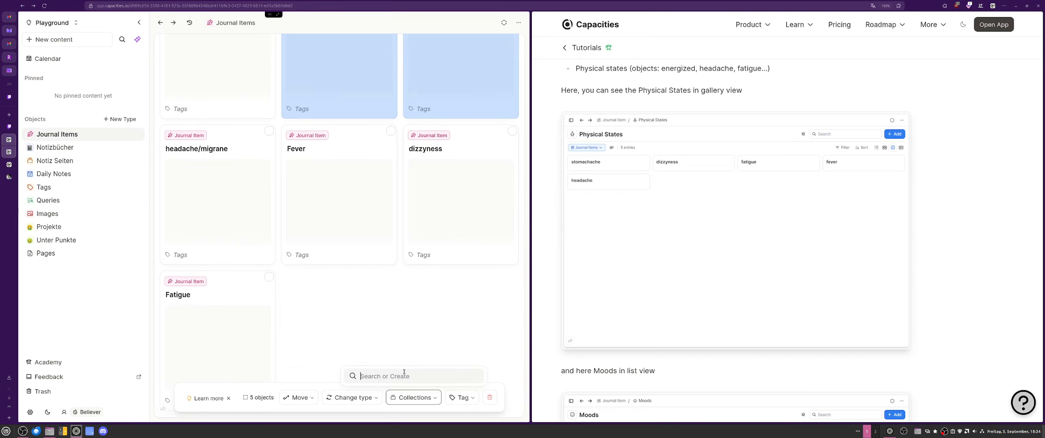
{"action": "type", "text": "mood"}
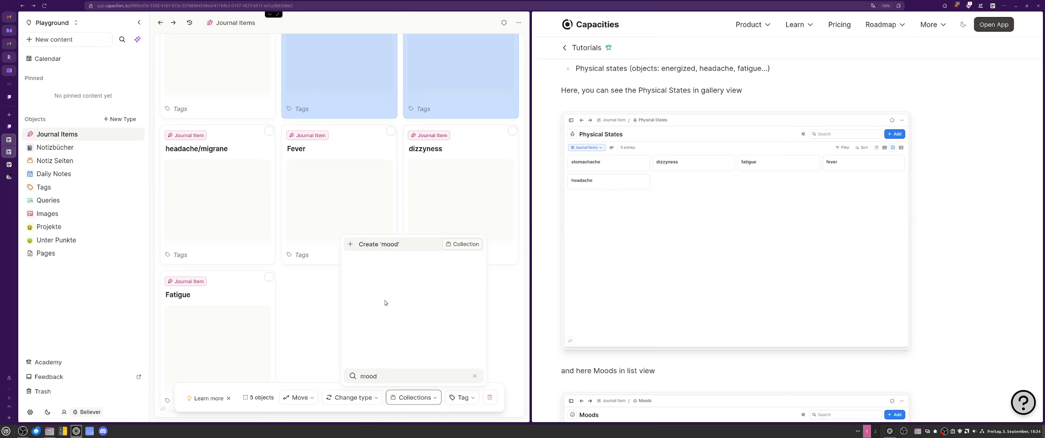
{"action": "left_click", "coordinate": [435, 244]}
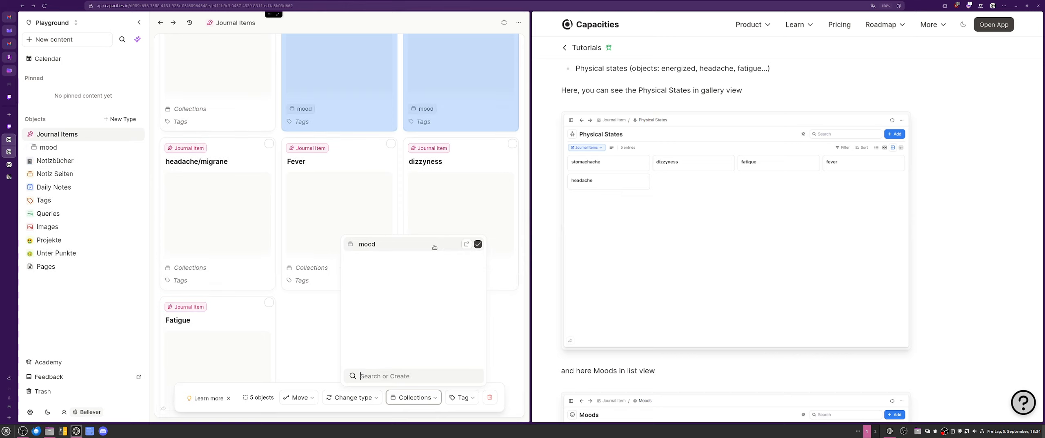
Assign the items Fatigue, headache/migrane, Fever, dizzyness and exhausted together to a new collection named "Physical States".
{"action": "left_click", "coordinate": [299, 320]}
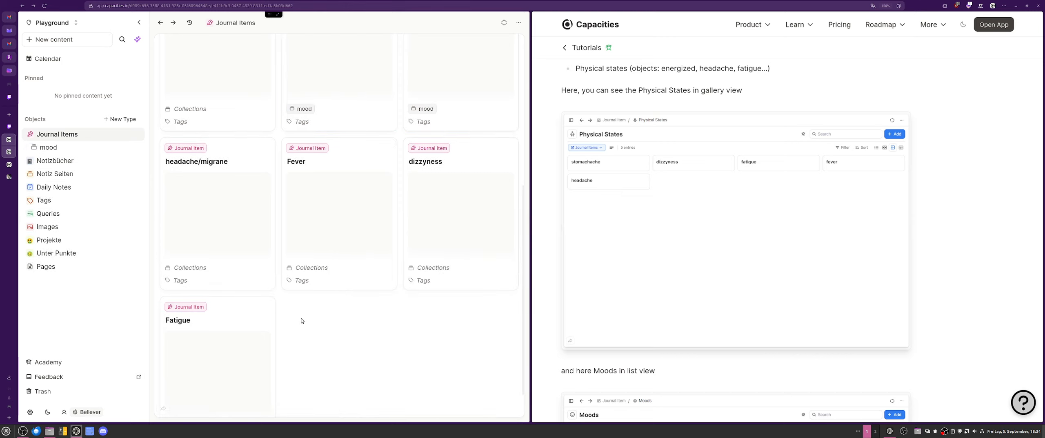
{"action": "left_click", "coordinate": [267, 304]}
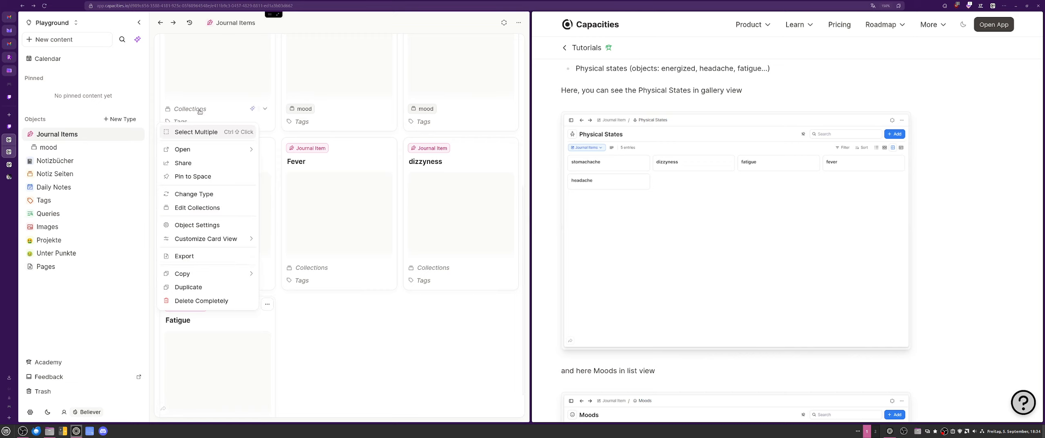
{"action": "left_click", "coordinate": [196, 131]}
{"action": "left_click", "coordinate": [269, 144]}
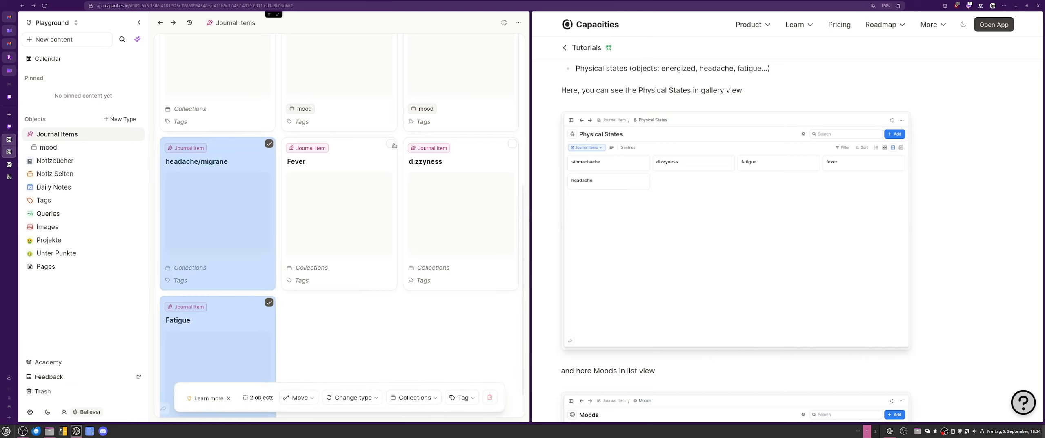
{"action": "left_click", "coordinate": [390, 143]}
{"action": "left_click", "coordinate": [513, 143]}
{"action": "scroll", "coordinate": [409, 237], "scroll_direction": "up", "scroll_amount": 5}
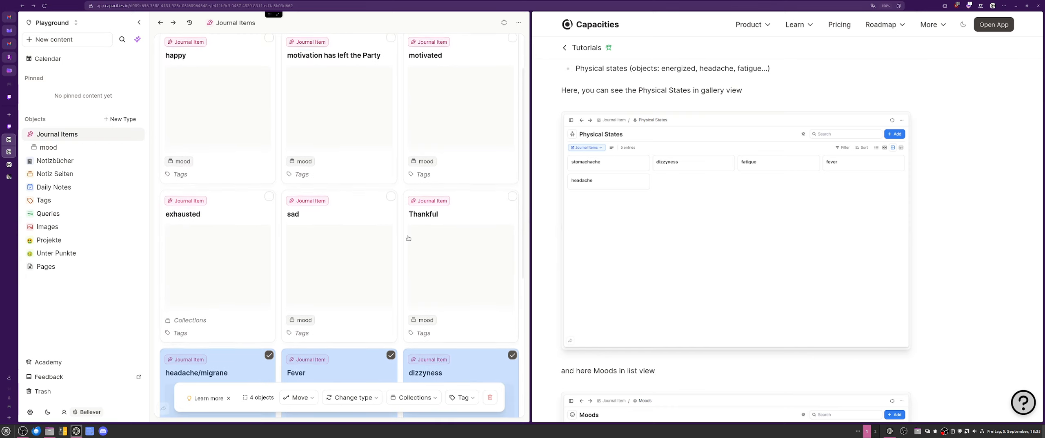
{"action": "left_click", "coordinate": [269, 196]}
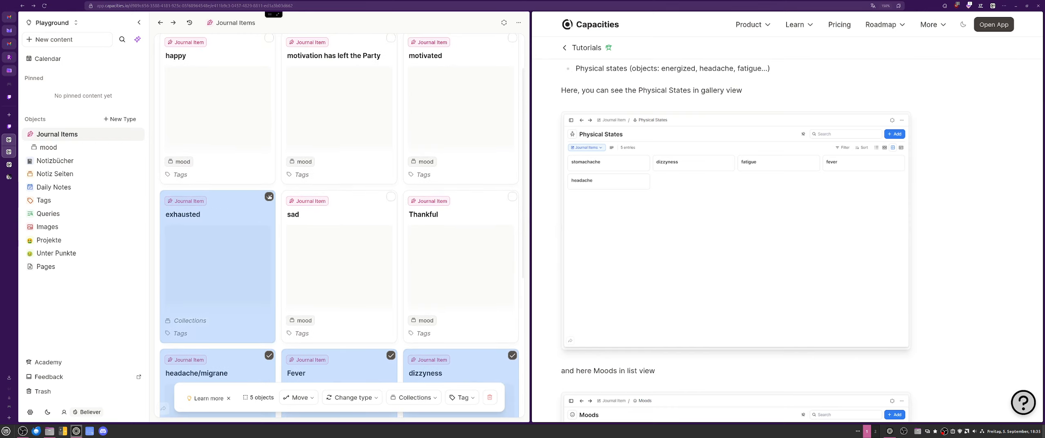
{"action": "left_click", "coordinate": [406, 395]}
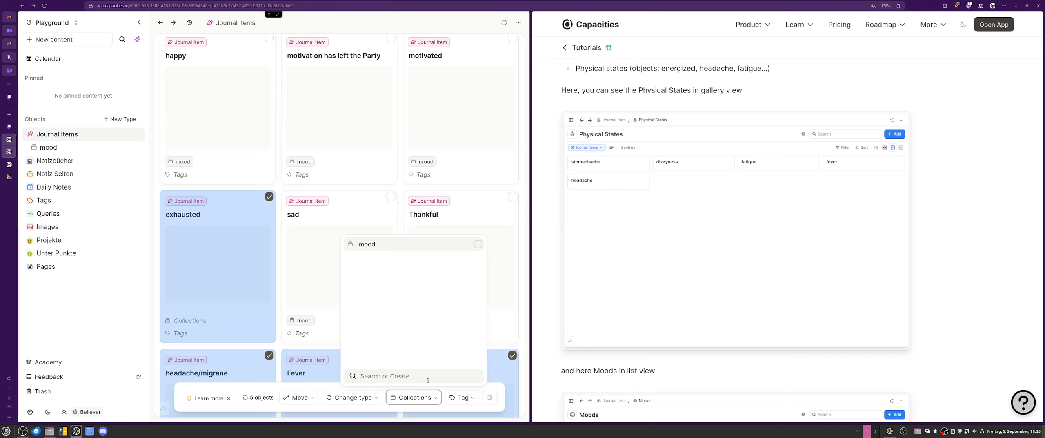
{"action": "type", "text": "Phy"}
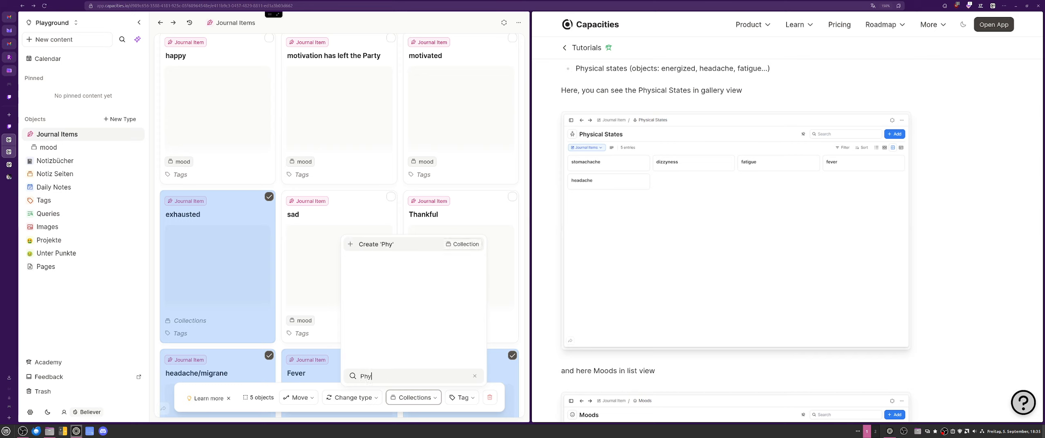
{"action": "type", "text": "sical Stats"}
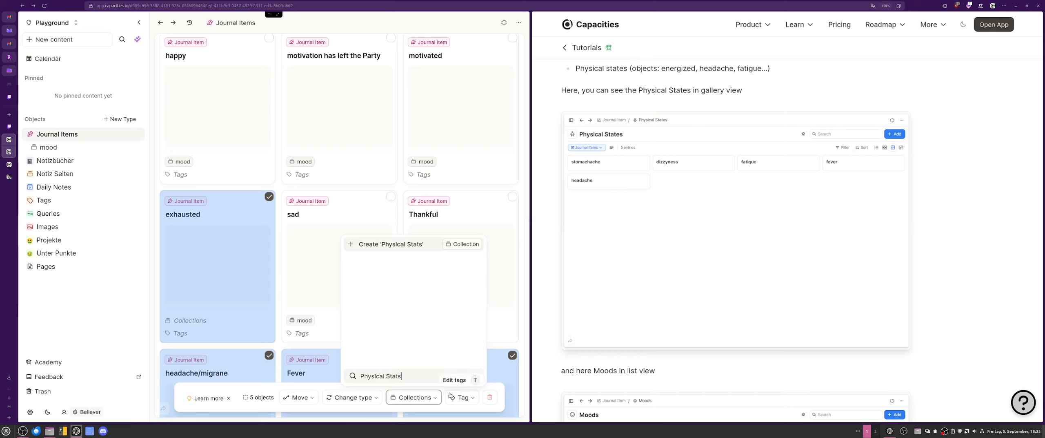
{"action": "key", "text": "BackSpace"}
{"action": "type", "text": "es"}
{"action": "left_click", "coordinate": [417, 244]}
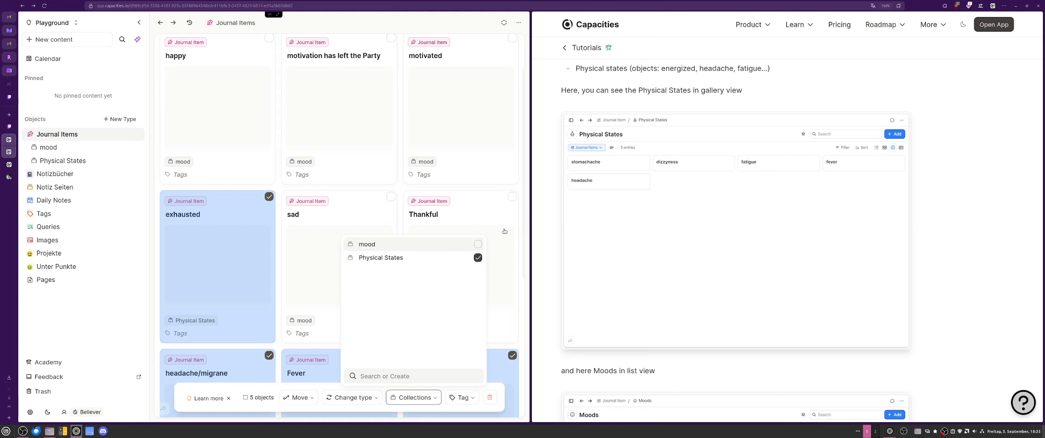
{"action": "left_click", "coordinate": [526, 239]}
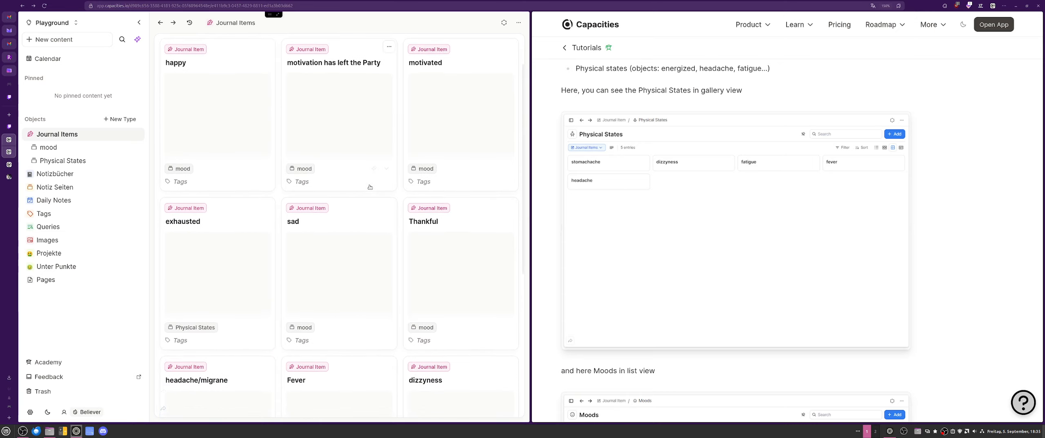
Check the Journal Items overview and dashboard, and review the contents of the mood collection.
{"action": "scroll", "coordinate": [716, 135], "scroll_direction": "down", "scroll_amount": 5}
{"action": "scroll", "coordinate": [252, 280], "scroll_direction": "up", "scroll_amount": 2}
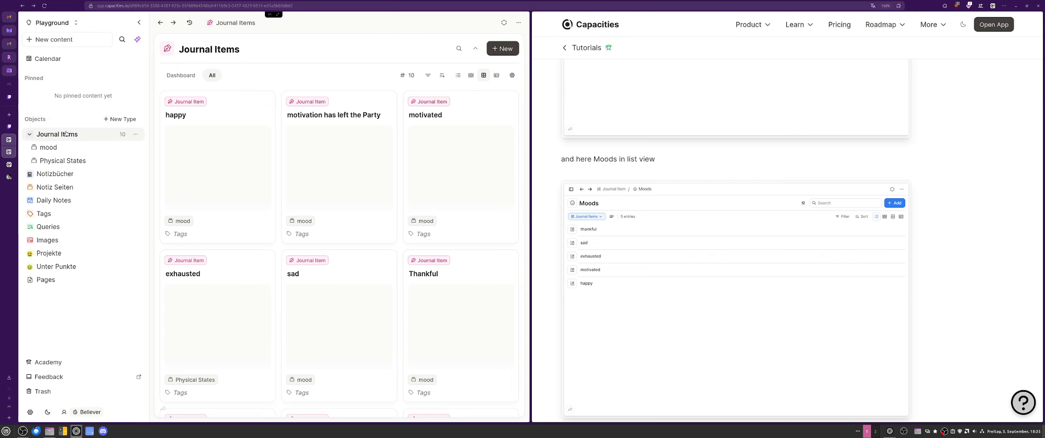
{"action": "left_click", "coordinate": [181, 75]}
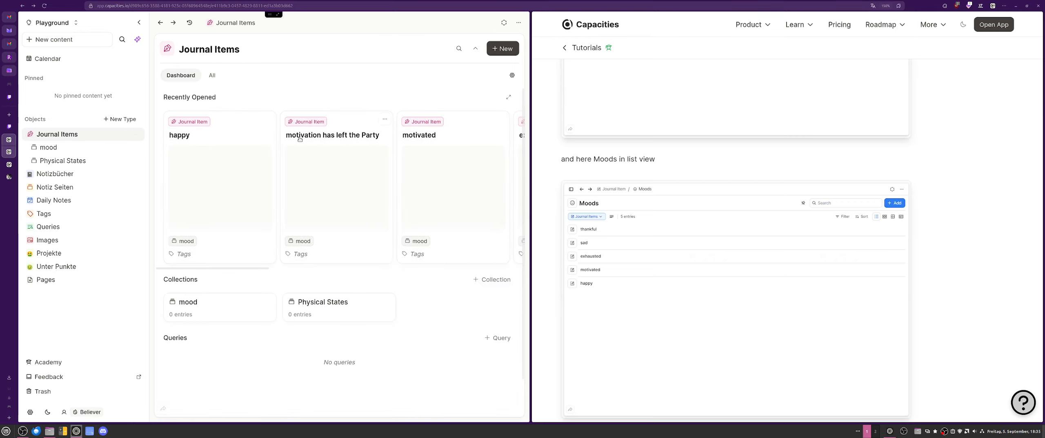
{"action": "left_click", "coordinate": [230, 303]}
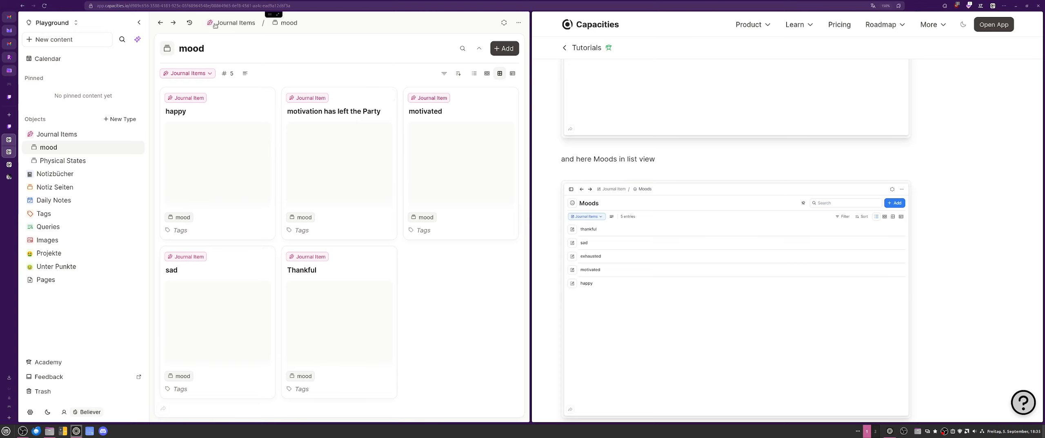
{"action": "left_click", "coordinate": [231, 23]}
Show the Physical States collection in list view and the mood collection as compact cards.
{"action": "left_click", "coordinate": [336, 296]}
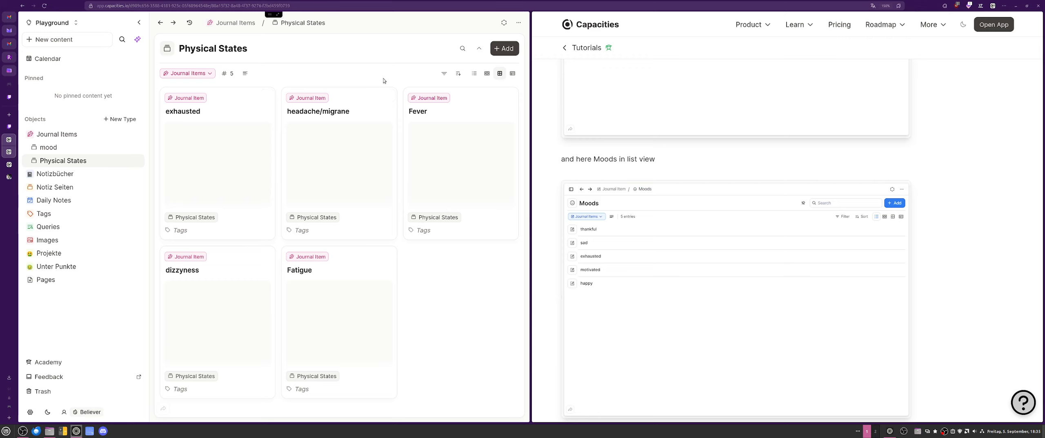
{"action": "left_click", "coordinate": [477, 74]}
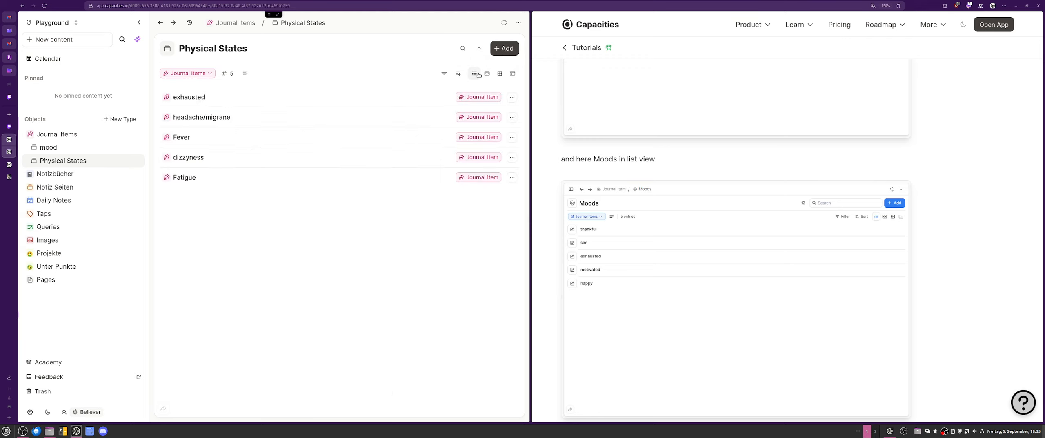
{"action": "left_click", "coordinate": [227, 26]}
{"action": "left_click", "coordinate": [264, 320]}
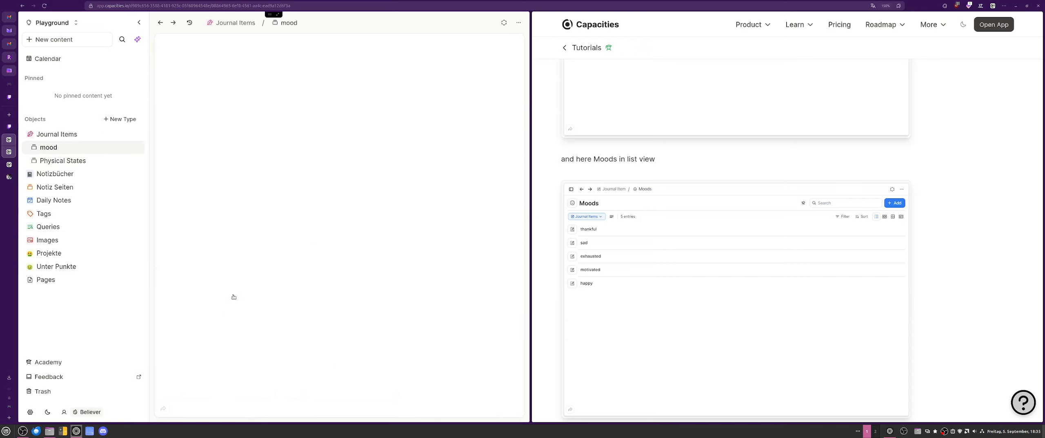
{"action": "left_click", "coordinate": [488, 73]}
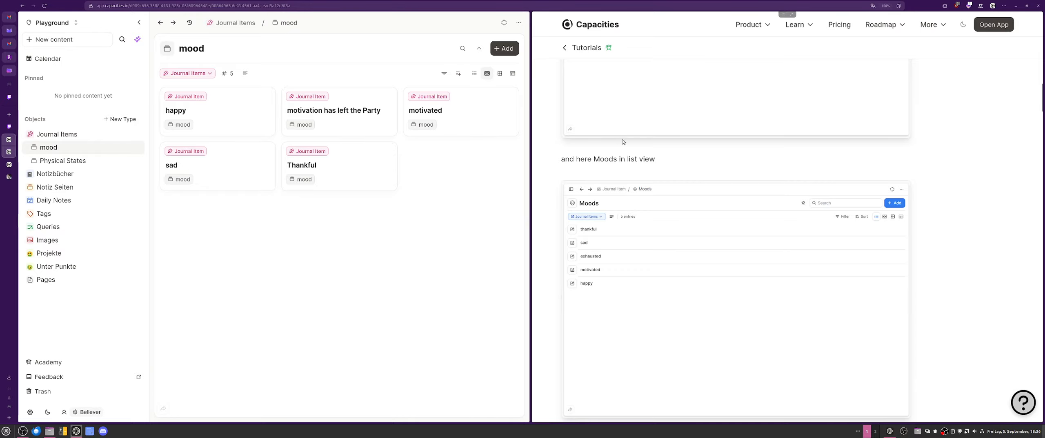
Following the tutorial's Journal Entries section, start a custom object type named "Journal Entry" with the plural "Journal Entries".
{"action": "scroll", "coordinate": [624, 142], "scroll_direction": "down", "scroll_amount": 10}
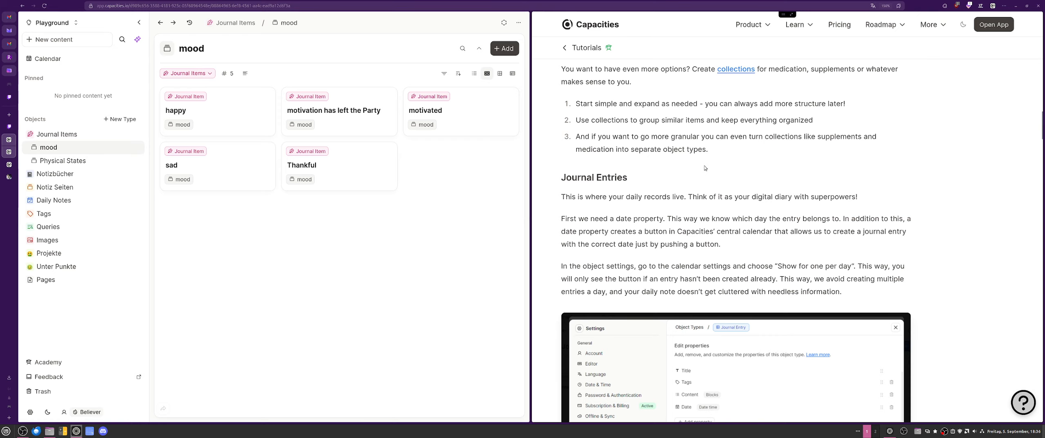
{"action": "scroll", "coordinate": [705, 166], "scroll_direction": "down", "scroll_amount": 3}
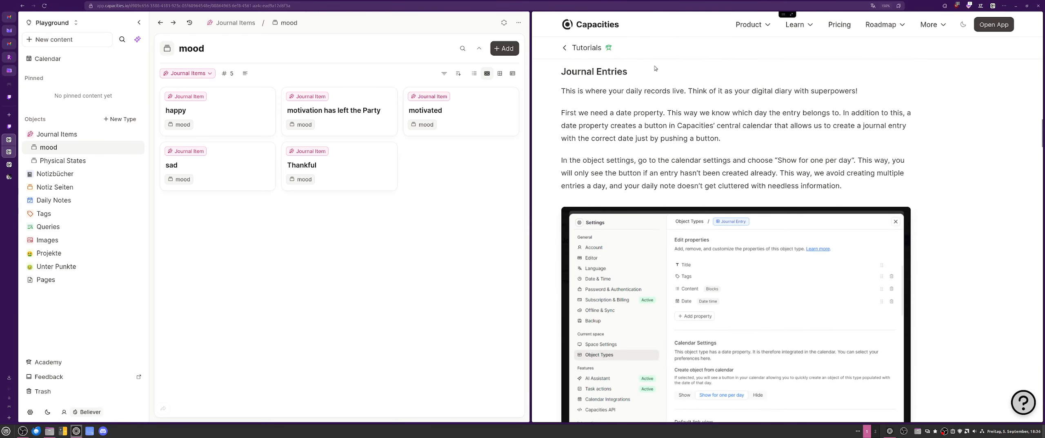
{"action": "scroll", "coordinate": [746, 143], "scroll_direction": "up", "scroll_amount": 3}
{"action": "scroll", "coordinate": [618, 158], "scroll_direction": "down", "scroll_amount": 2}
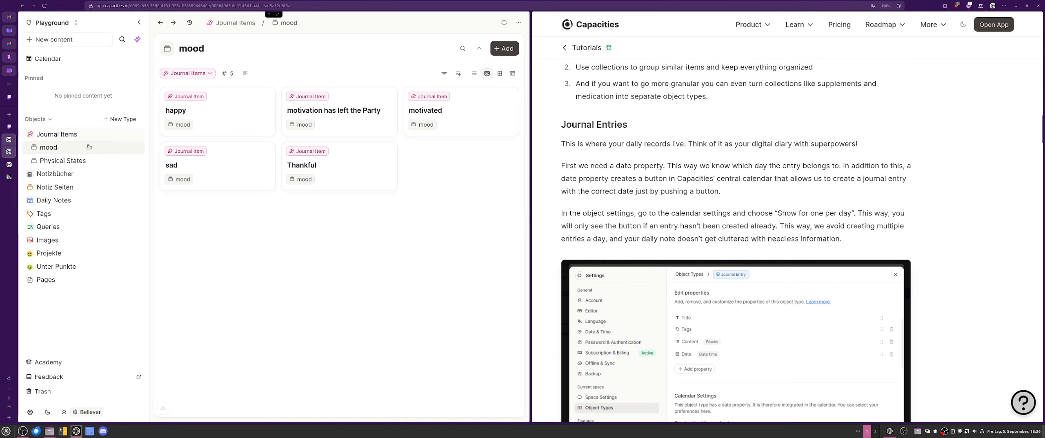
{"action": "left_click", "coordinate": [122, 118]}
{"action": "left_click", "coordinate": [121, 116]}
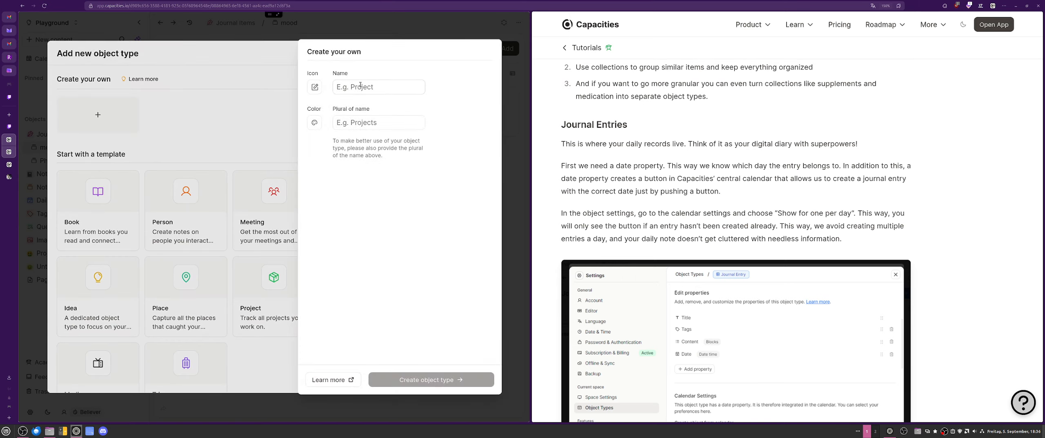
{"action": "type", "text": "Journal Entry"}
{"action": "left_click_drag", "start_coordinate": [380, 86], "coordinate": [325, 89]}
{"action": "key", "text": "ctrl+c"}
{"action": "left_click", "coordinate": [340, 87]}
{"action": "left_click", "coordinate": [355, 124]}
{"action": "key", "text": "ctrl+v"}
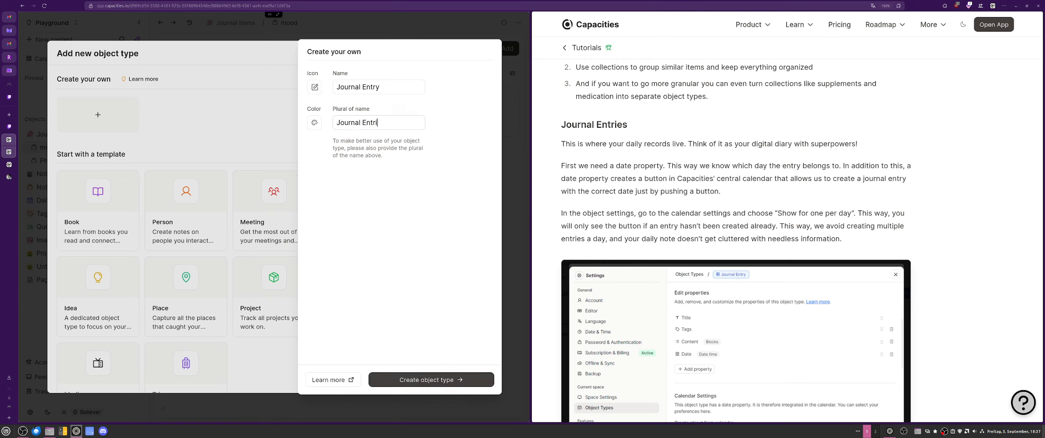
{"action": "key", "text": "BackSpace"}
{"action": "type", "text": "ies"}
Give the new object type a teal color and the GitHub cat icon, and create it.
{"action": "left_click", "coordinate": [314, 123]}
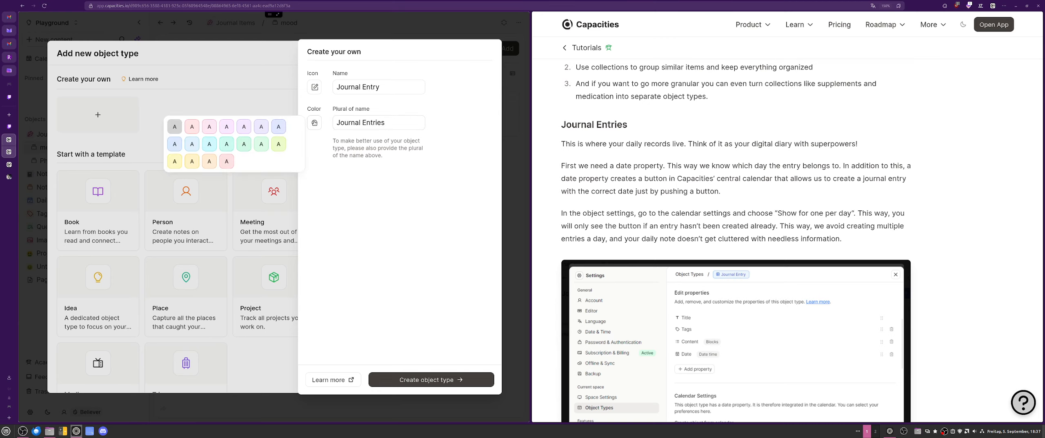
{"action": "left_click", "coordinate": [222, 147]}
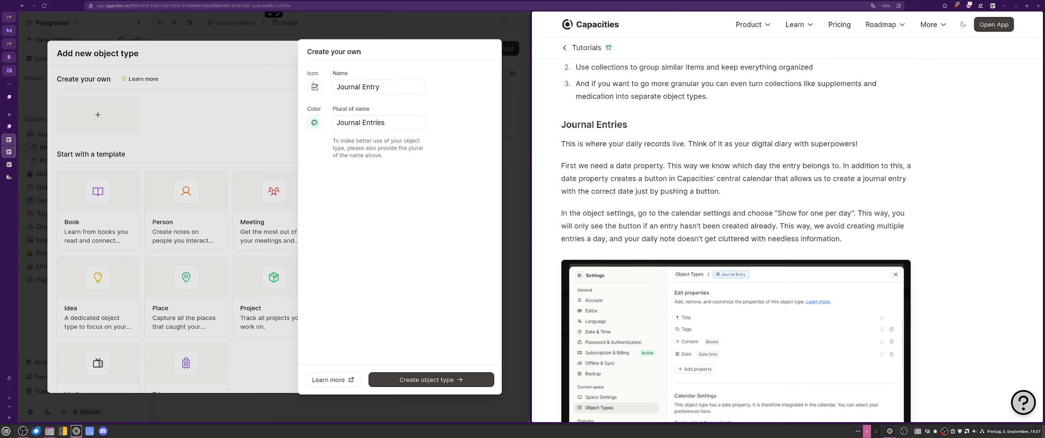
{"action": "left_click", "coordinate": [314, 87]}
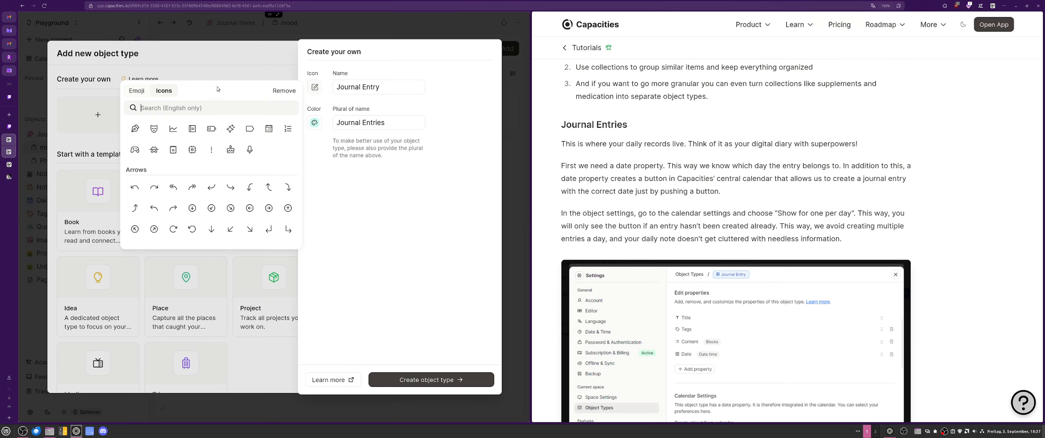
{"action": "scroll", "coordinate": [242, 189], "scroll_direction": "down", "scroll_amount": 5}
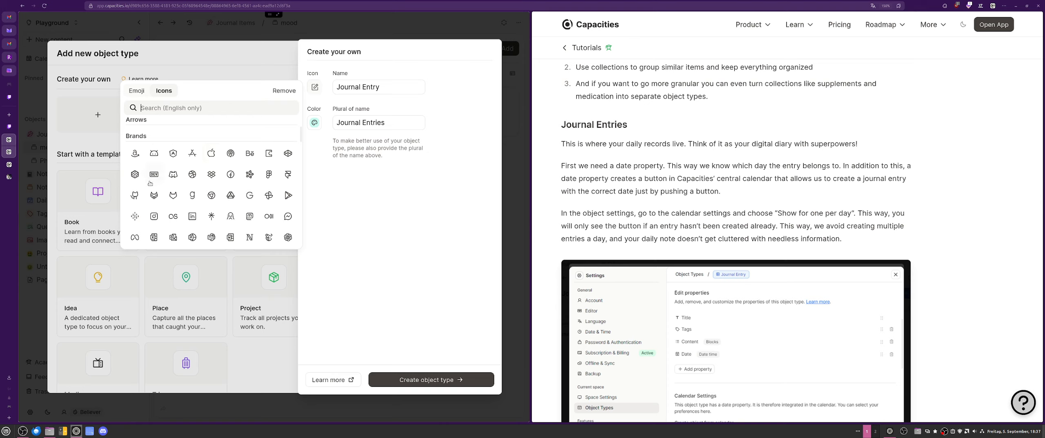
{"action": "left_click", "coordinate": [134, 195]}
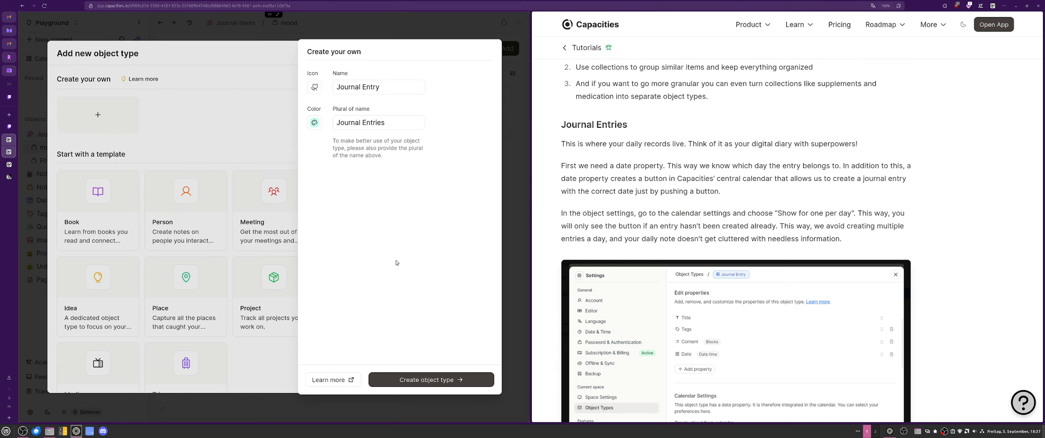
{"action": "left_click", "coordinate": [406, 381]}
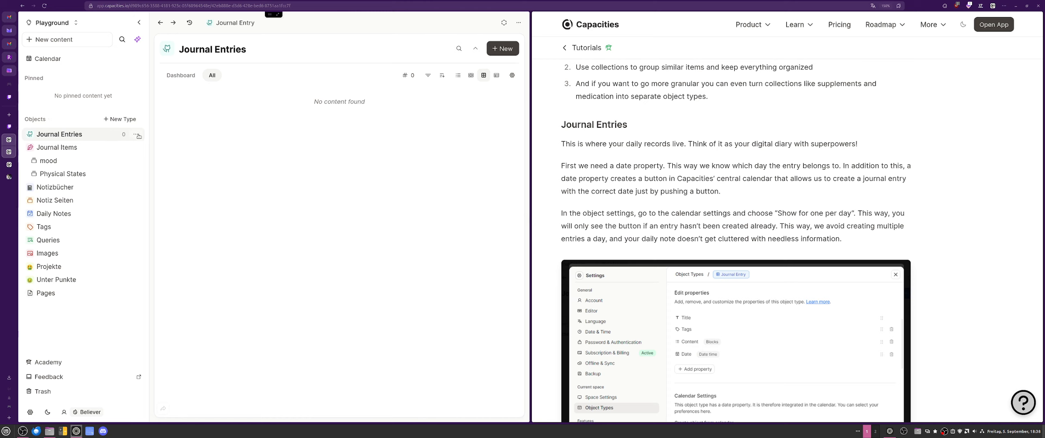
Open the options of the Journal Entries object type.
{"action": "left_click", "coordinate": [138, 134]}
{"action": "mouse_move", "coordinate": [201, 170]}
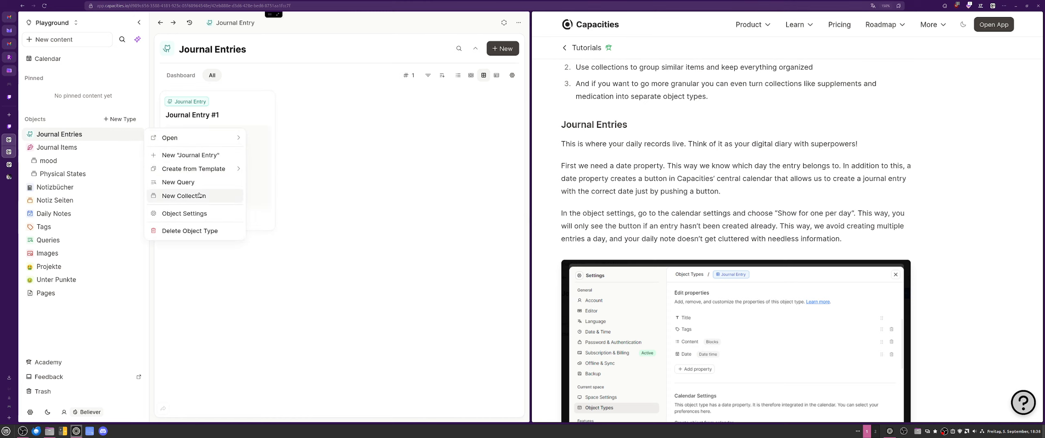
Open the object settings of the Journal Entry type and add a Date time property named Date.
{"action": "left_click", "coordinate": [196, 206]}
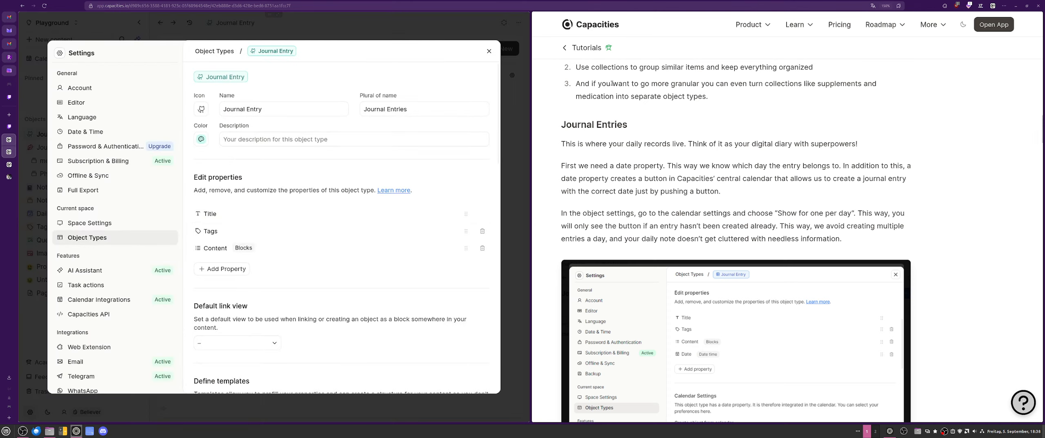
{"action": "scroll", "coordinate": [713, 126], "scroll_direction": "down", "scroll_amount": 1}
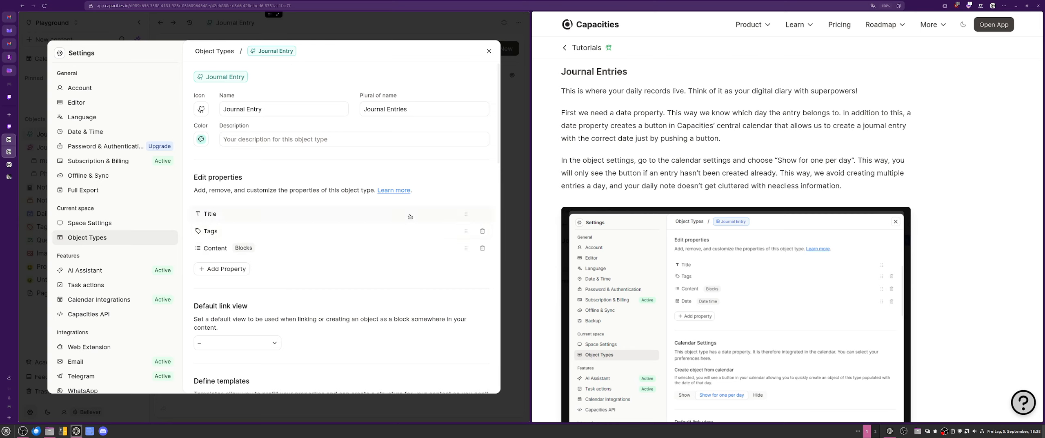
{"action": "left_click", "coordinate": [230, 271]}
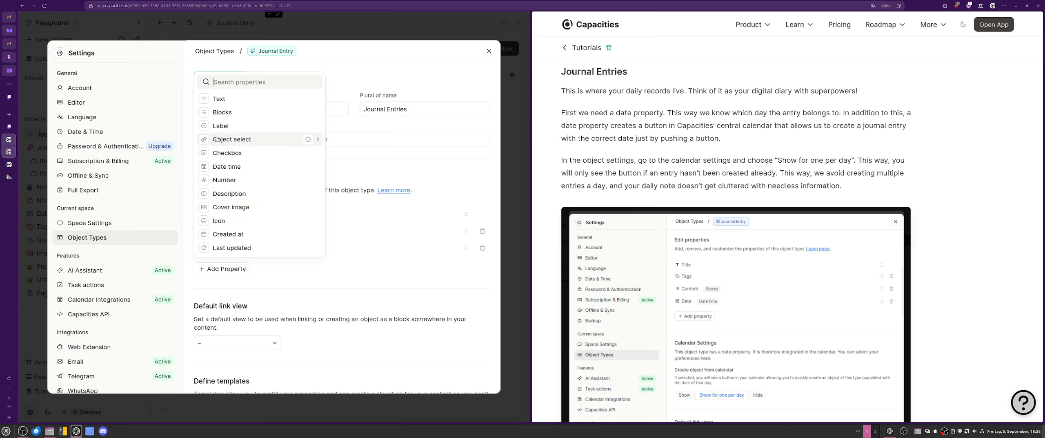
{"action": "left_click", "coordinate": [231, 166]}
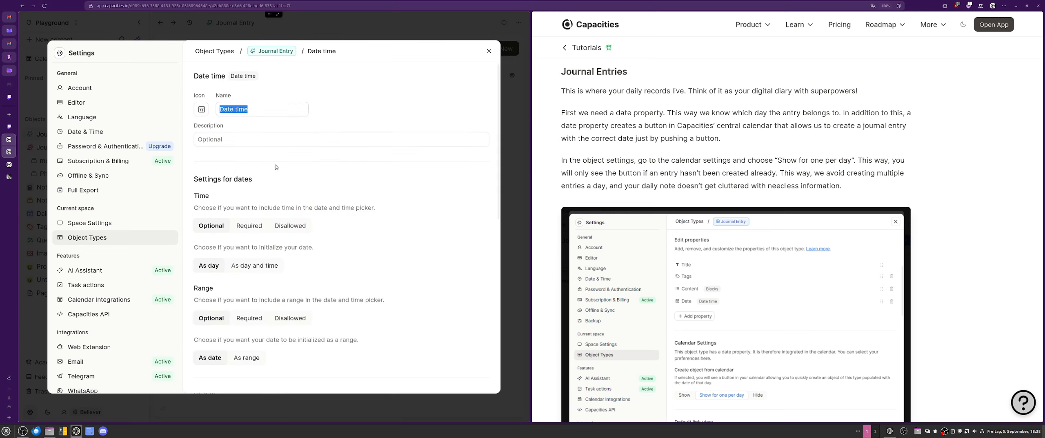
{"action": "type", "text": "Date"}
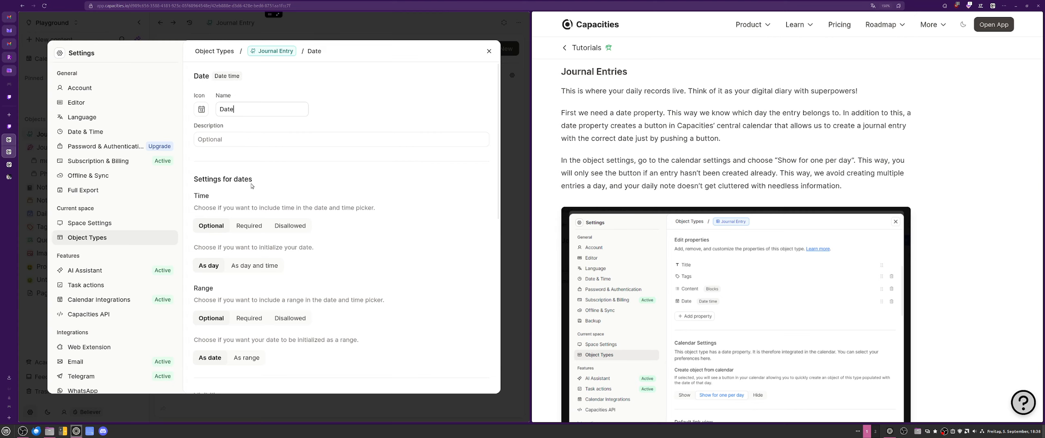
Compare the Date property's options and the Journal Entry property list with the tutorial's Journal Entries section.
{"action": "scroll", "coordinate": [252, 186], "scroll_direction": "down", "scroll_amount": 3}
{"action": "scroll", "coordinate": [604, 218], "scroll_direction": "down", "scroll_amount": 5}
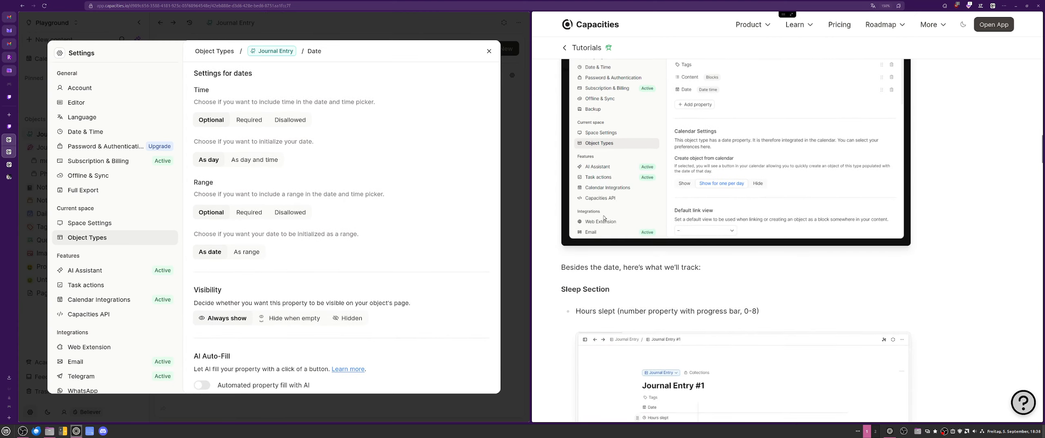
{"action": "scroll", "coordinate": [604, 218], "scroll_direction": "down", "scroll_amount": 3}
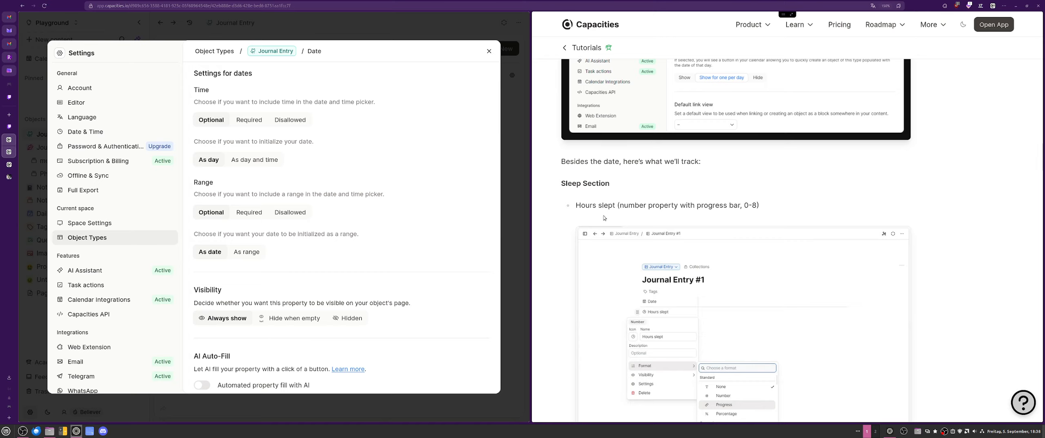
{"action": "scroll", "coordinate": [605, 218], "scroll_direction": "up", "scroll_amount": 3}
{"action": "scroll", "coordinate": [605, 216], "scroll_direction": "up", "scroll_amount": 4}
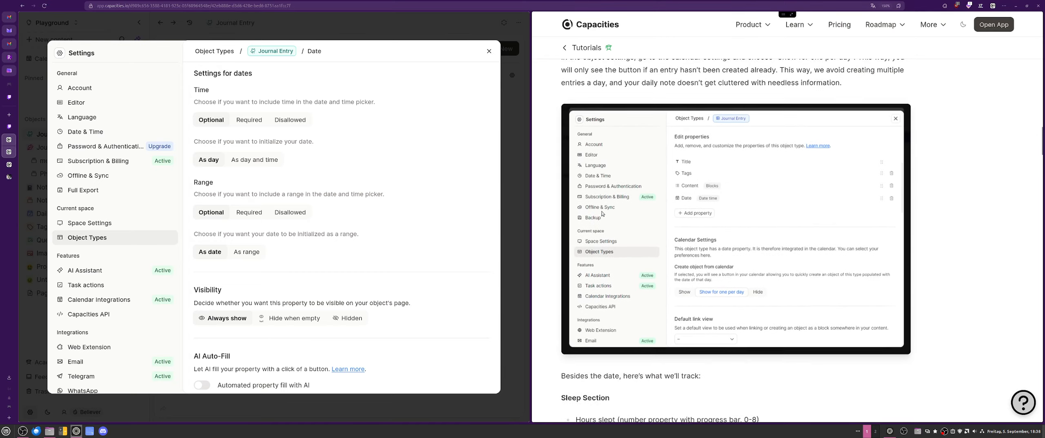
{"action": "scroll", "coordinate": [604, 215], "scroll_direction": "down", "scroll_amount": 2}
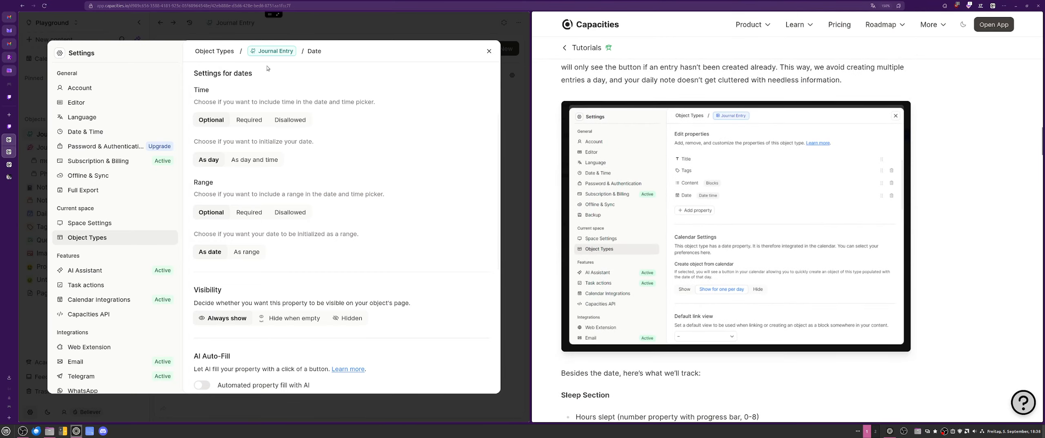
{"action": "left_click", "coordinate": [272, 51]}
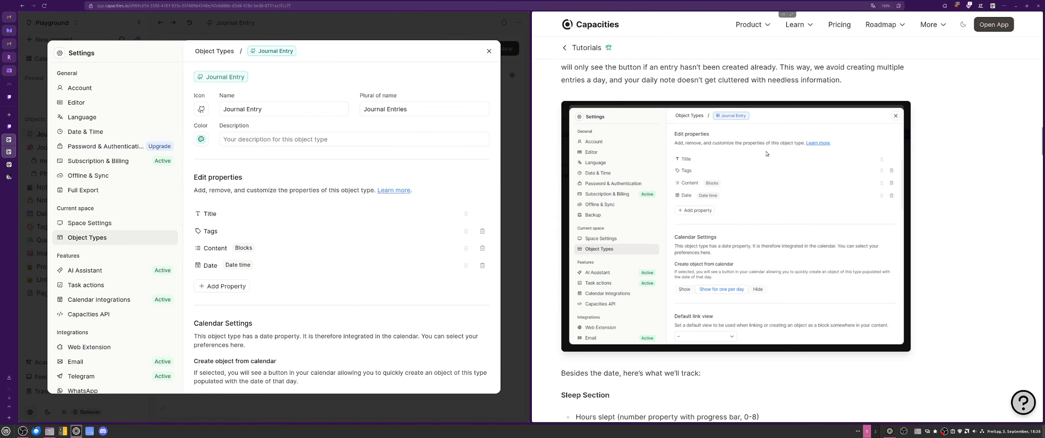
{"action": "scroll", "coordinate": [767, 154], "scroll_direction": "down", "scroll_amount": 4}
{"action": "scroll", "coordinate": [766, 154], "scroll_direction": "up", "scroll_amount": 8}
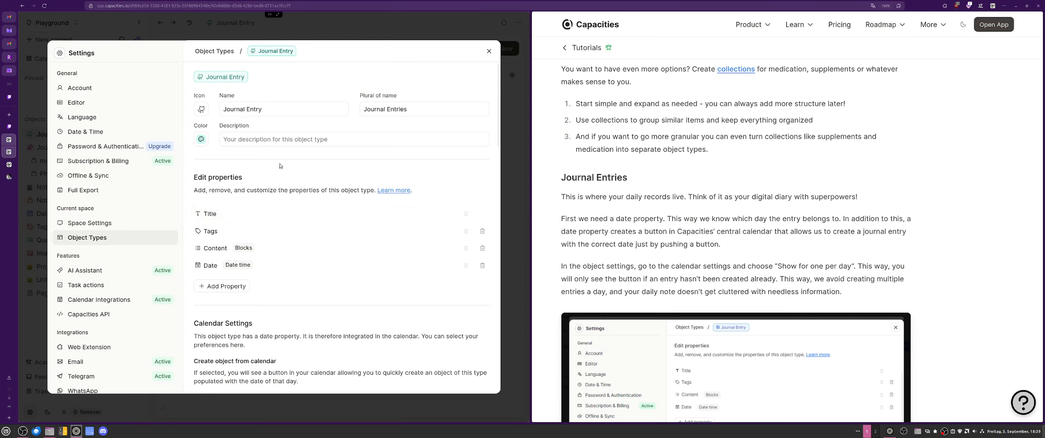
Examine the Date property's time, range, visibility and auto-fill options, and return to the Journal Entry type settings.
{"action": "left_click", "coordinate": [214, 266]}
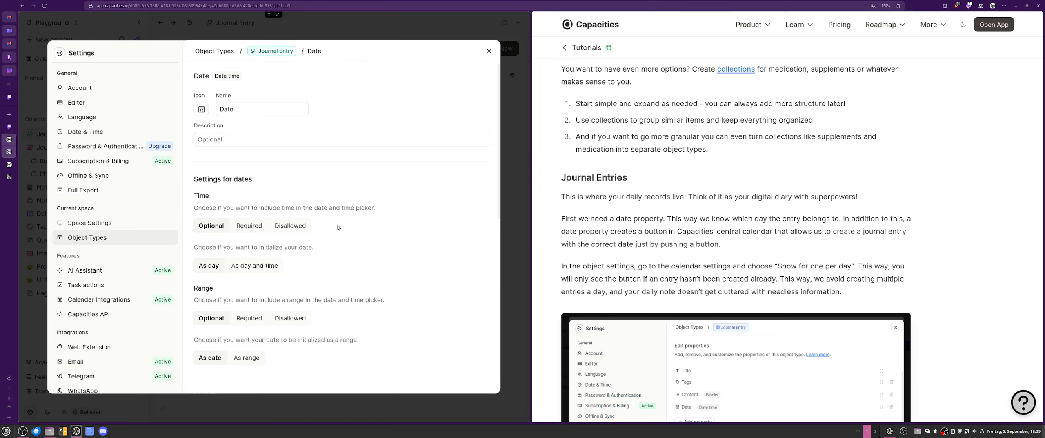
{"action": "scroll", "coordinate": [332, 217], "scroll_direction": "down", "scroll_amount": 4}
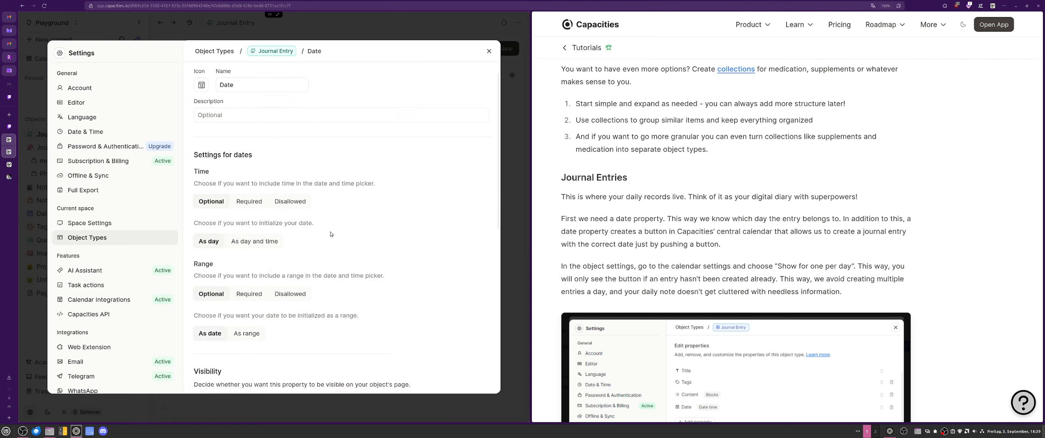
{"action": "scroll", "coordinate": [331, 231], "scroll_direction": "down", "scroll_amount": 4}
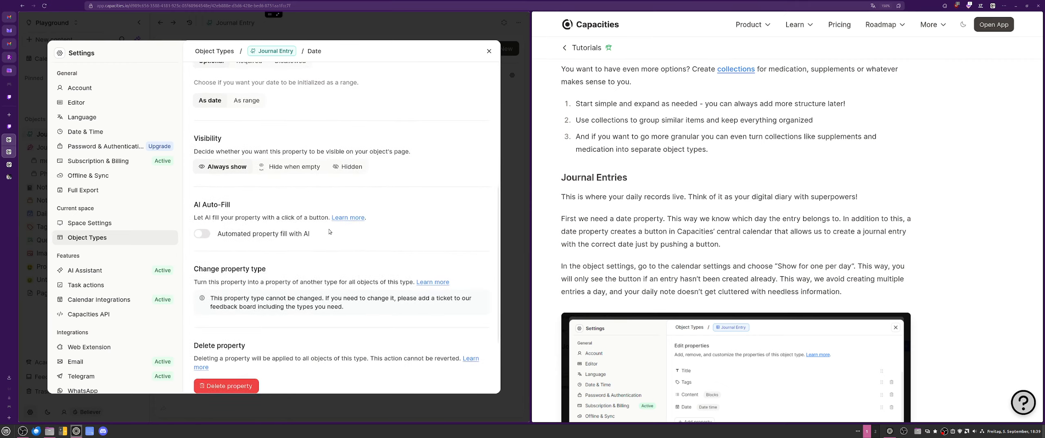
{"action": "scroll", "coordinate": [330, 231], "scroll_direction": "up", "scroll_amount": 4}
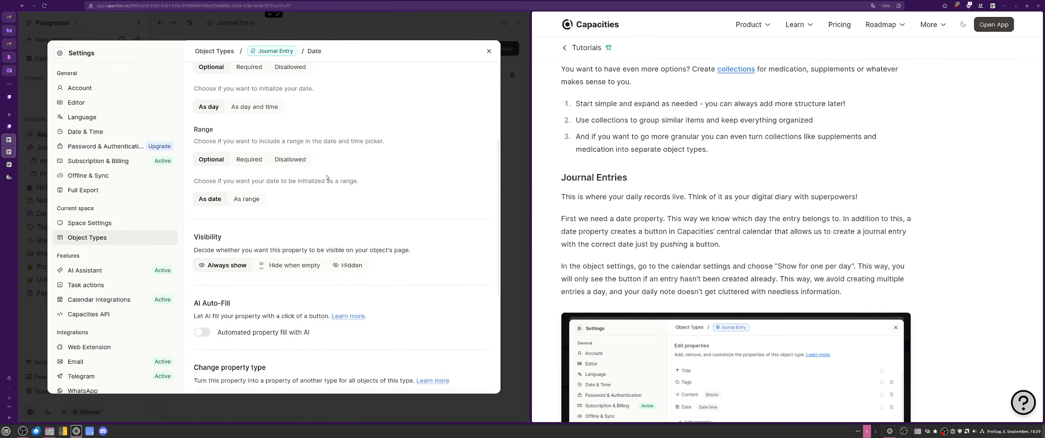
{"action": "scroll", "coordinate": [261, 128], "scroll_direction": "up", "scroll_amount": 3}
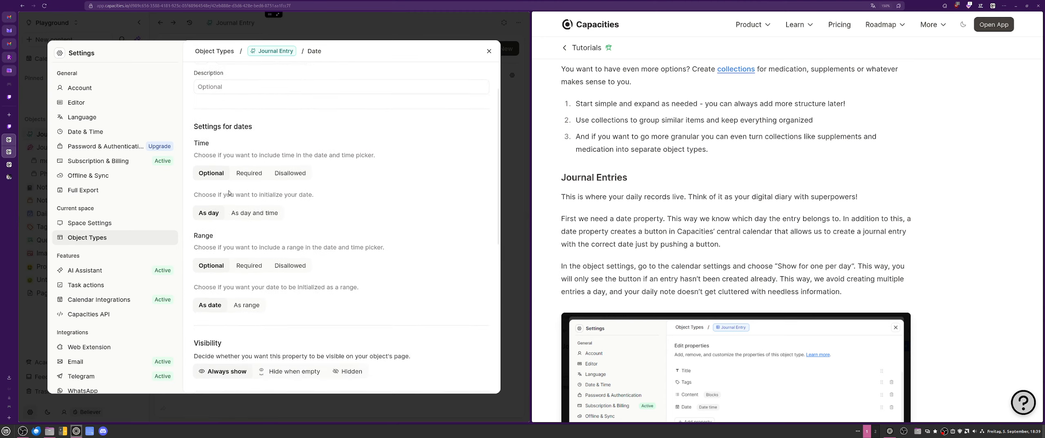
{"action": "scroll", "coordinate": [230, 193], "scroll_direction": "up", "scroll_amount": 2}
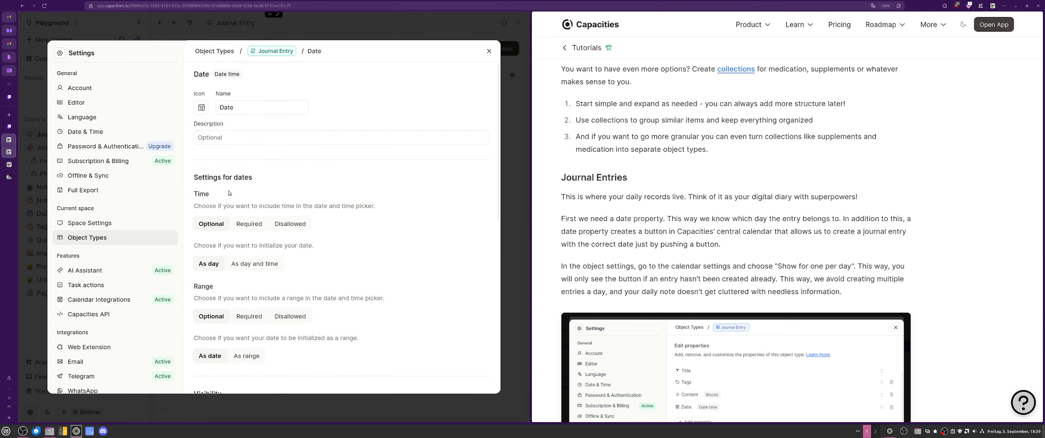
{"action": "scroll", "coordinate": [229, 193], "scroll_direction": "down", "scroll_amount": 4}
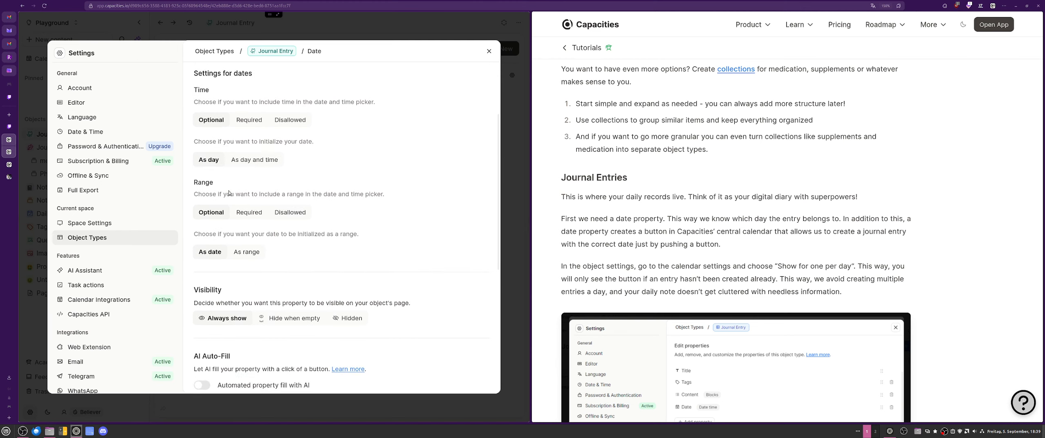
{"action": "scroll", "coordinate": [246, 193], "scroll_direction": "down", "scroll_amount": 8}
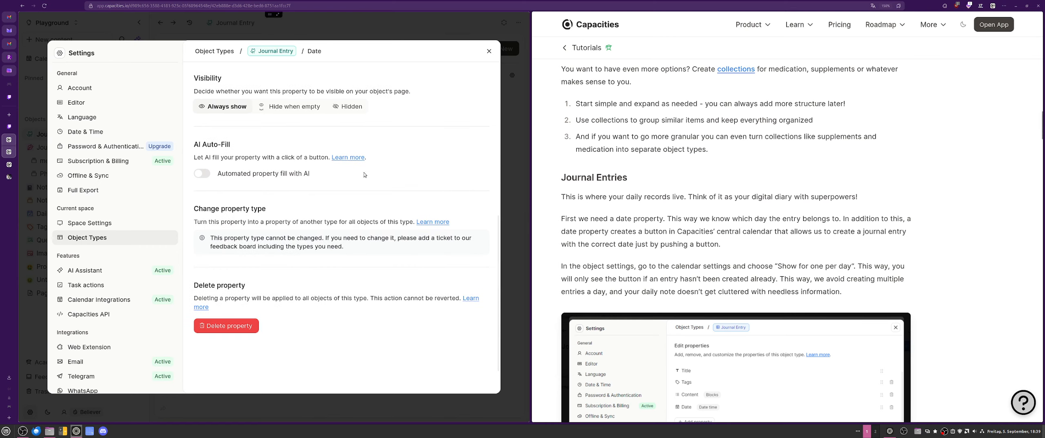
{"action": "scroll", "coordinate": [361, 171], "scroll_direction": "up", "scroll_amount": 6}
{"action": "scroll", "coordinate": [361, 170], "scroll_direction": "up", "scroll_amount": 2}
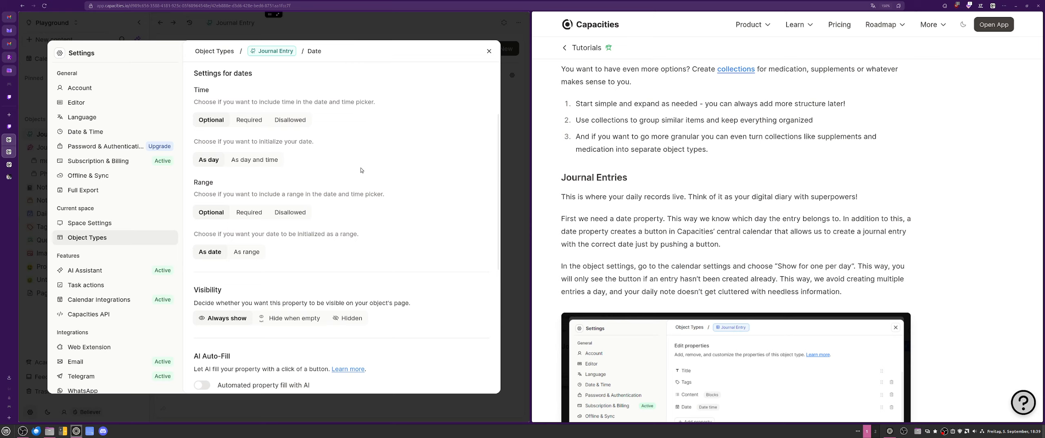
{"action": "scroll", "coordinate": [361, 170], "scroll_direction": "up", "scroll_amount": 4}
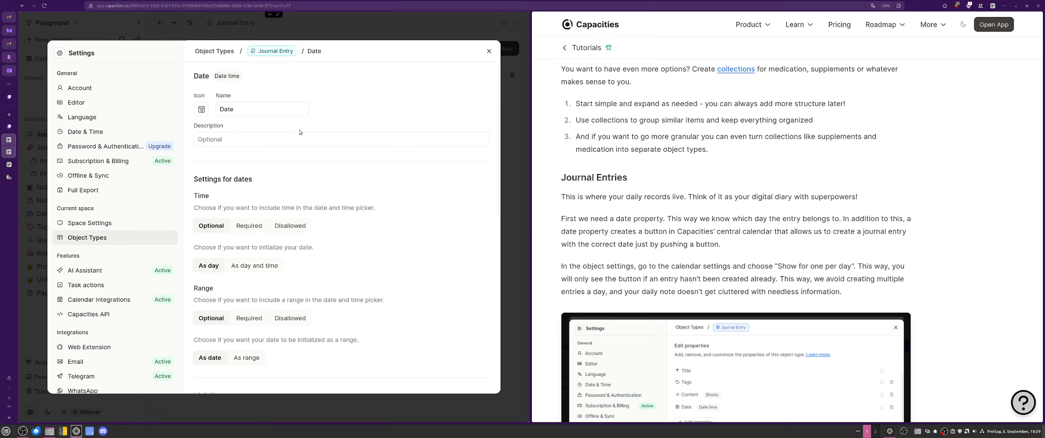
{"action": "scroll", "coordinate": [301, 132], "scroll_direction": "down", "scroll_amount": 12}
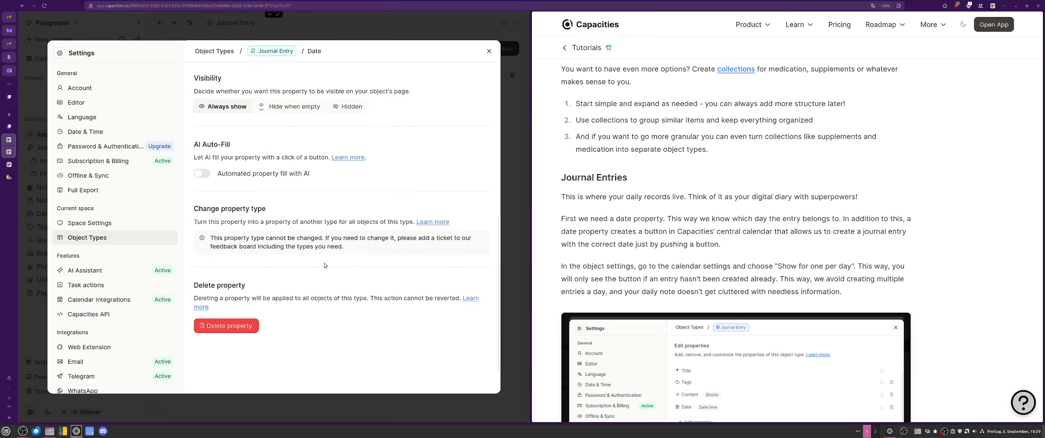
{"action": "scroll", "coordinate": [318, 262], "scroll_direction": "up", "scroll_amount": 12}
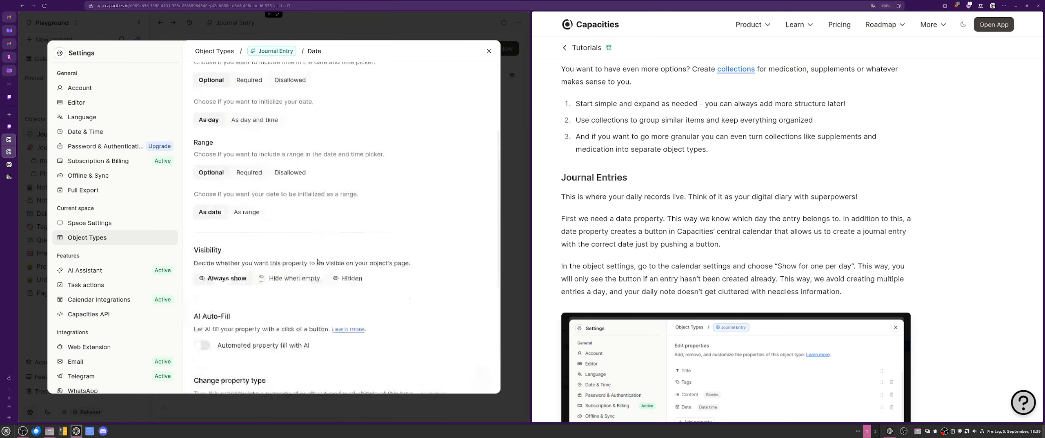
{"action": "left_click", "coordinate": [290, 53]}
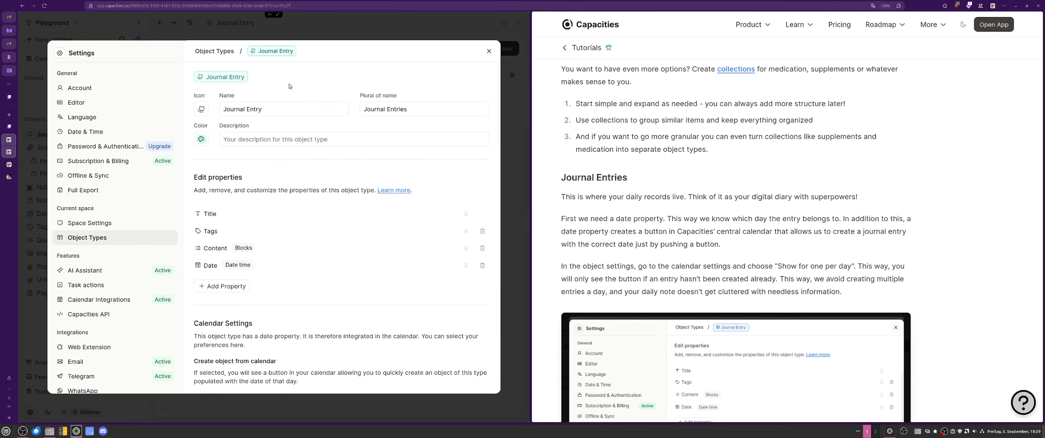
Reread the tutorial's calendar settings instructions and check the Date property's settings for the "Show for one per day" option.
{"action": "scroll", "coordinate": [725, 161], "scroll_direction": "down", "scroll_amount": 2}
{"action": "scroll", "coordinate": [726, 161], "scroll_direction": "down", "scroll_amount": 2}
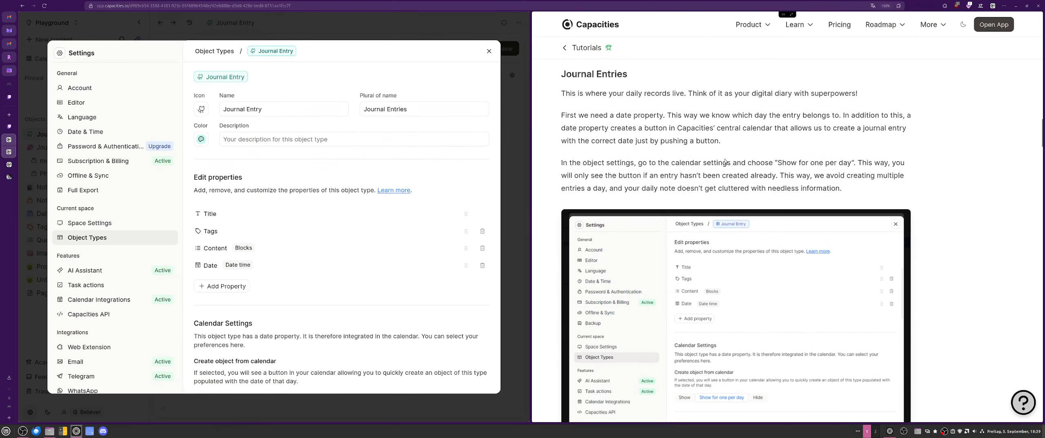
{"action": "scroll", "coordinate": [726, 160], "scroll_direction": "down", "scroll_amount": 3}
{"action": "scroll", "coordinate": [723, 159], "scroll_direction": "up", "scroll_amount": 3}
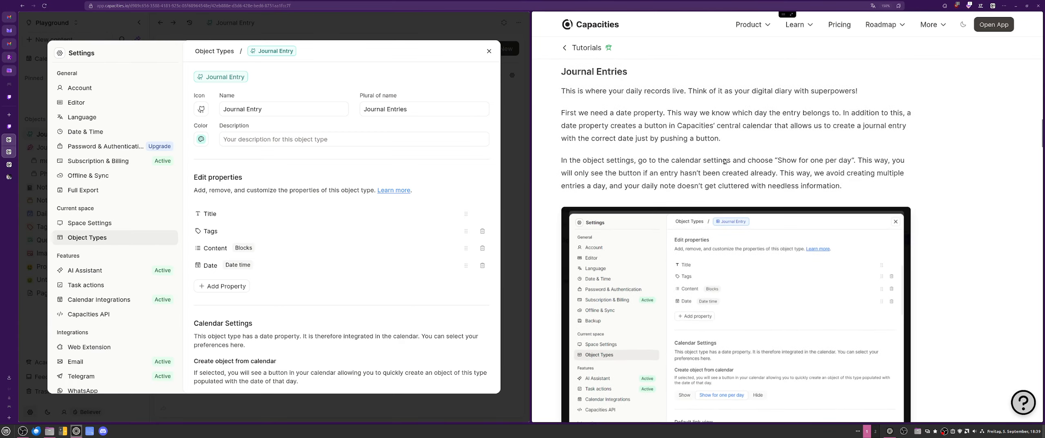
{"action": "scroll", "coordinate": [722, 156], "scroll_direction": "down", "scroll_amount": 3}
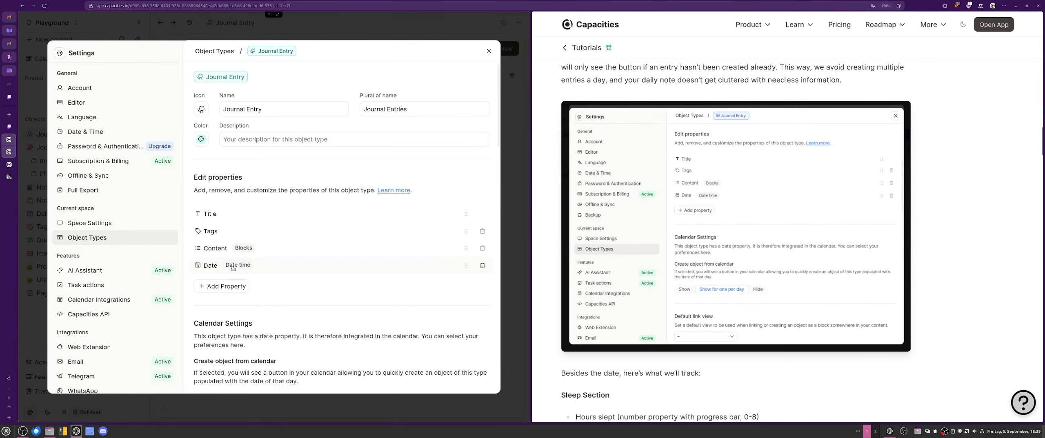
{"action": "left_click", "coordinate": [464, 266]}
{"action": "scroll", "coordinate": [455, 251], "scroll_direction": "down", "scroll_amount": 3}
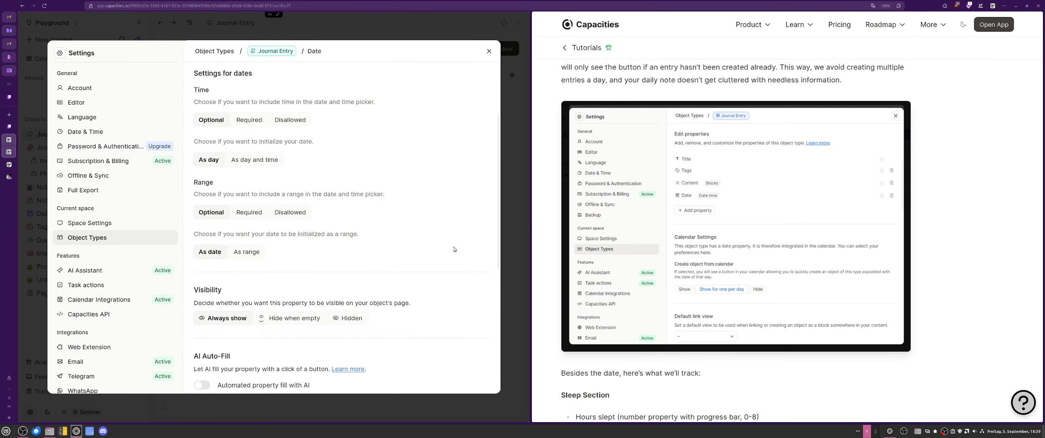
{"action": "scroll", "coordinate": [454, 249], "scroll_direction": "down", "scroll_amount": 5}
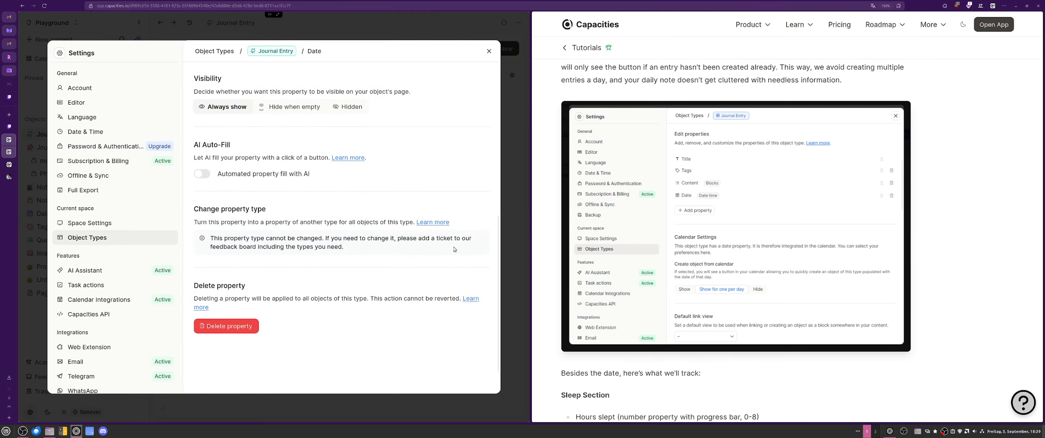
{"action": "scroll", "coordinate": [454, 249], "scroll_direction": "up", "scroll_amount": 8}
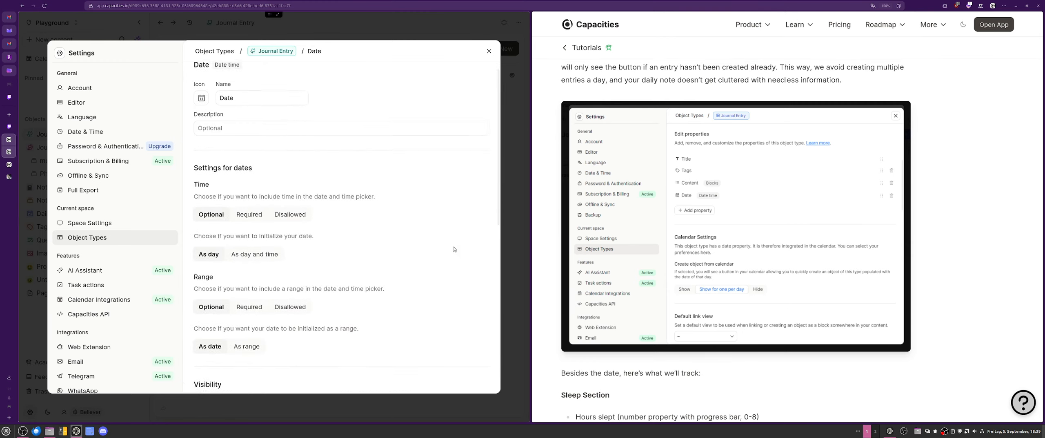
{"action": "left_click", "coordinate": [253, 53]}
Compare the tutorial's calendar settings with the Journal Entry type's settings, and look through its template, layout and card view options.
{"action": "scroll", "coordinate": [699, 219], "scroll_direction": "down", "scroll_amount": 5}
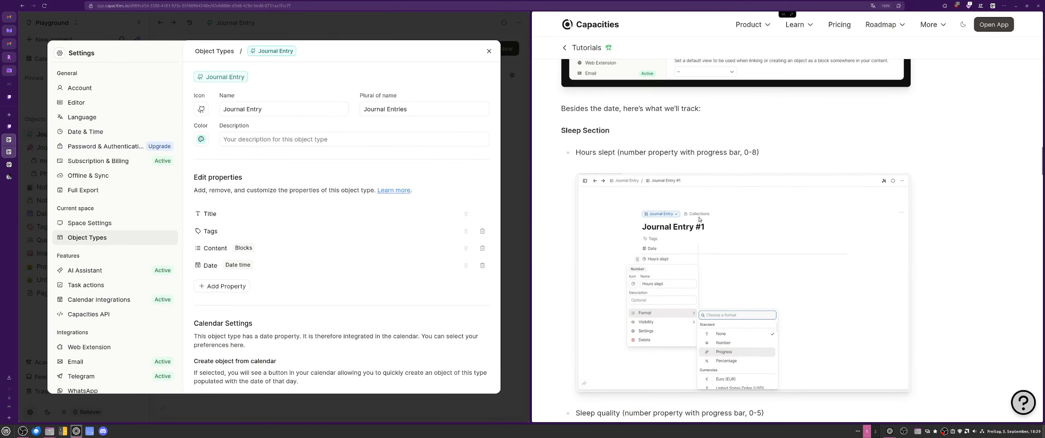
{"action": "scroll", "coordinate": [700, 219], "scroll_direction": "up", "scroll_amount": 3}
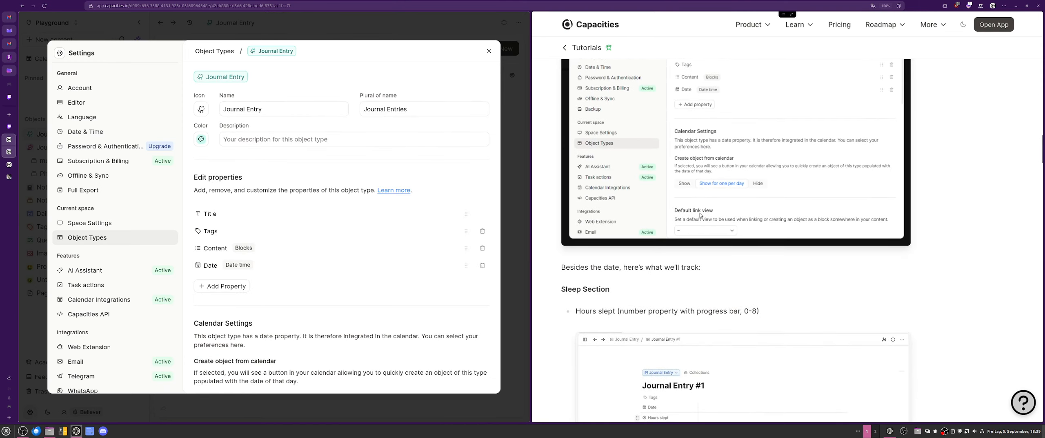
{"action": "scroll", "coordinate": [701, 216], "scroll_direction": "up", "scroll_amount": 1}
{"action": "scroll", "coordinate": [317, 260], "scroll_direction": "down", "scroll_amount": 2}
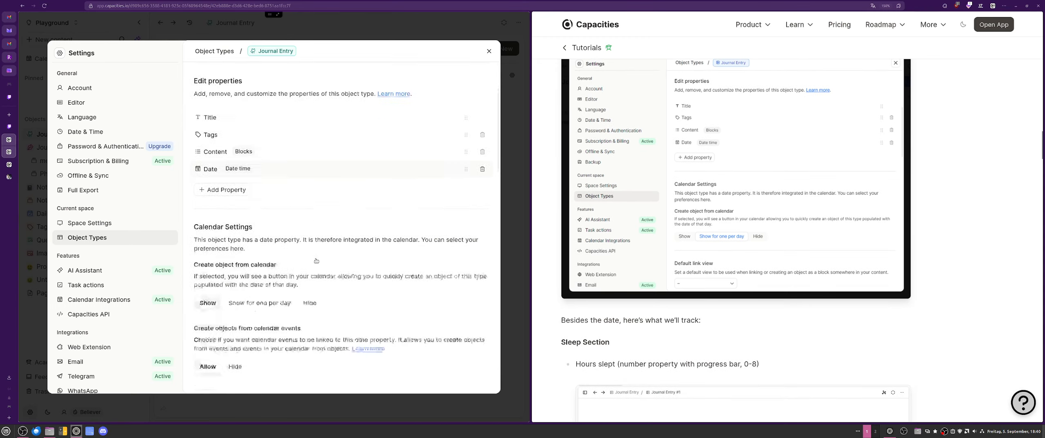
{"action": "scroll", "coordinate": [317, 260], "scroll_direction": "down", "scroll_amount": 2}
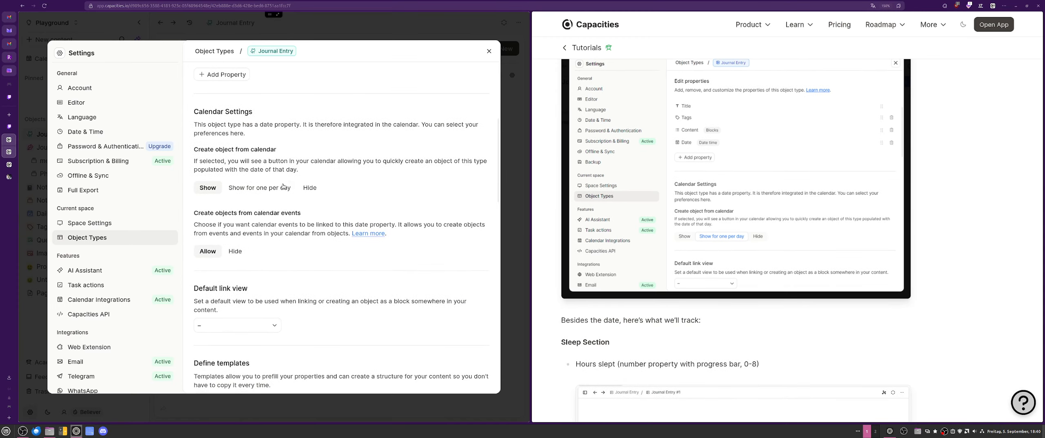
{"action": "scroll", "coordinate": [283, 186], "scroll_direction": "down", "scroll_amount": 6}
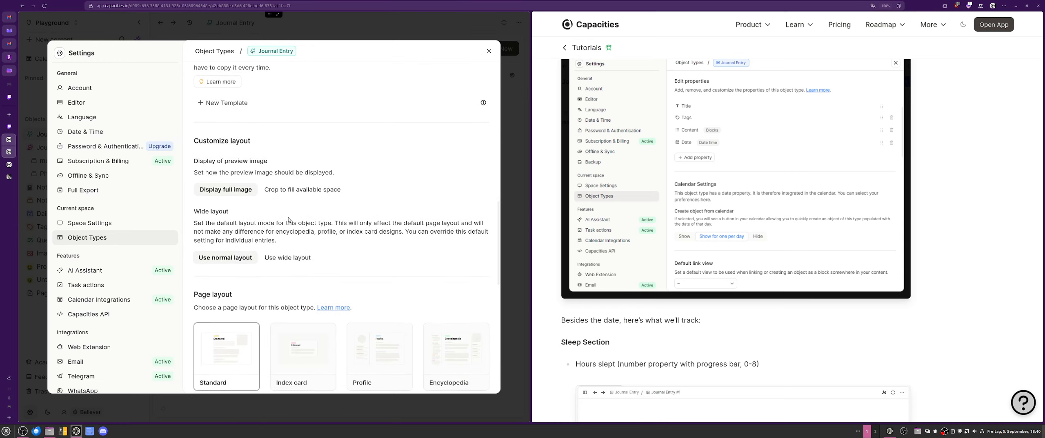
{"action": "scroll", "coordinate": [289, 219], "scroll_direction": "down", "scroll_amount": 5}
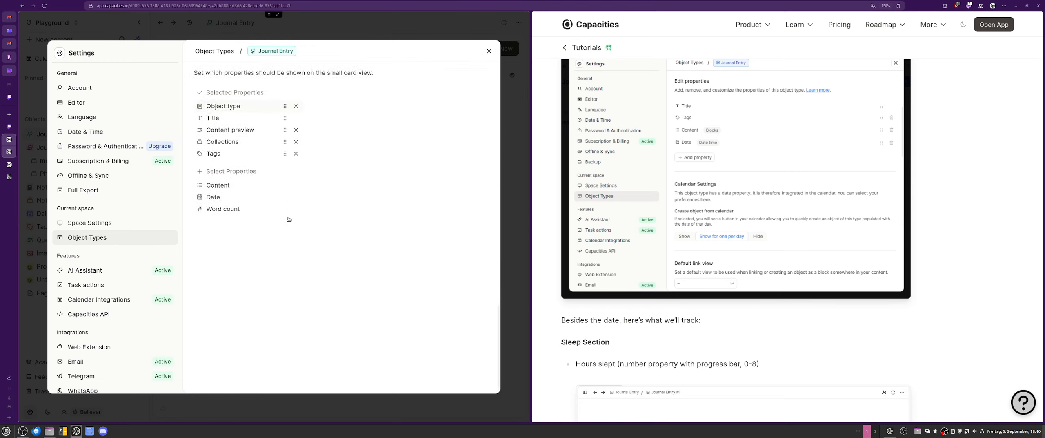
{"action": "scroll", "coordinate": [288, 219], "scroll_direction": "up", "scroll_amount": 1}
{"action": "scroll", "coordinate": [288, 219], "scroll_direction": "up", "scroll_amount": 3}
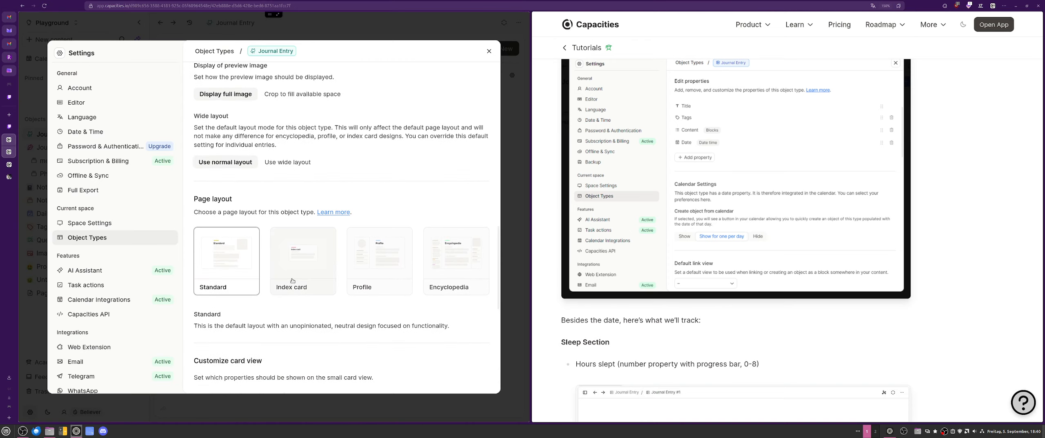
{"action": "scroll", "coordinate": [368, 199], "scroll_direction": "up", "scroll_amount": 2}
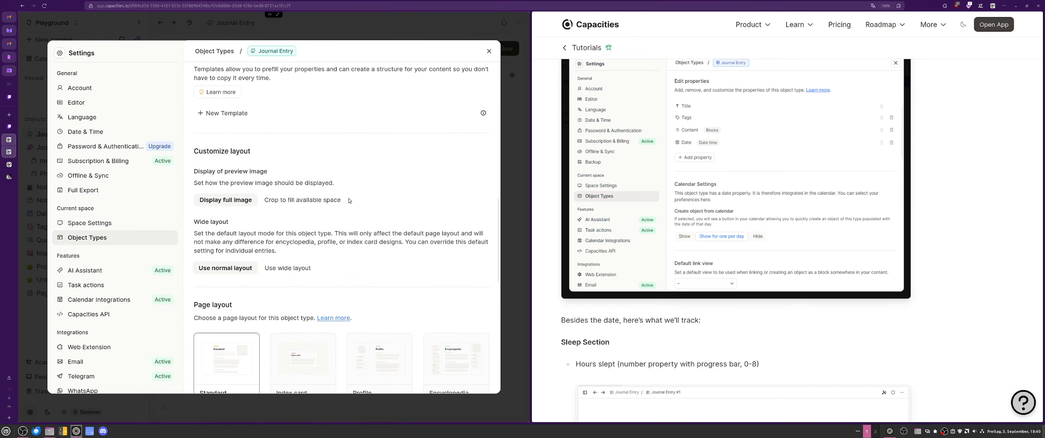
Set Create object from calendar to "Show for one per day" for the Journal Entry type.
{"action": "scroll", "coordinate": [349, 201], "scroll_direction": "up", "scroll_amount": 4}
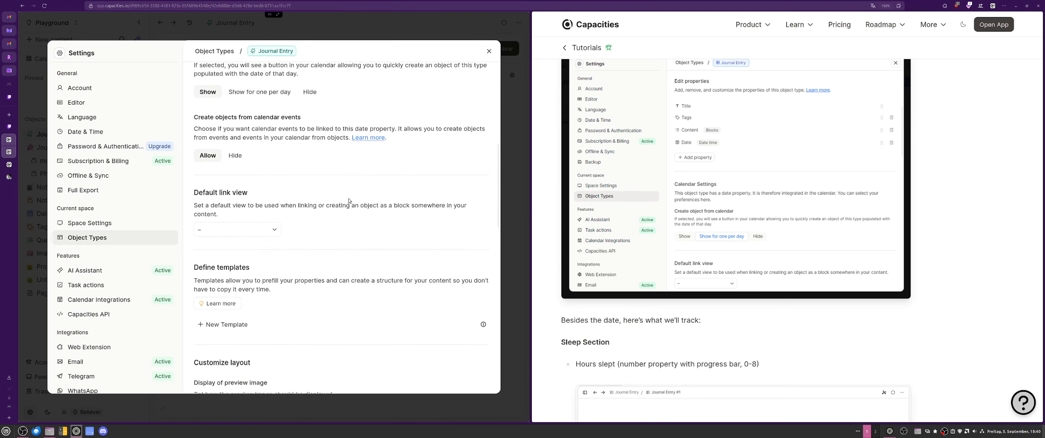
{"action": "scroll", "coordinate": [349, 201], "scroll_direction": "up", "scroll_amount": 2}
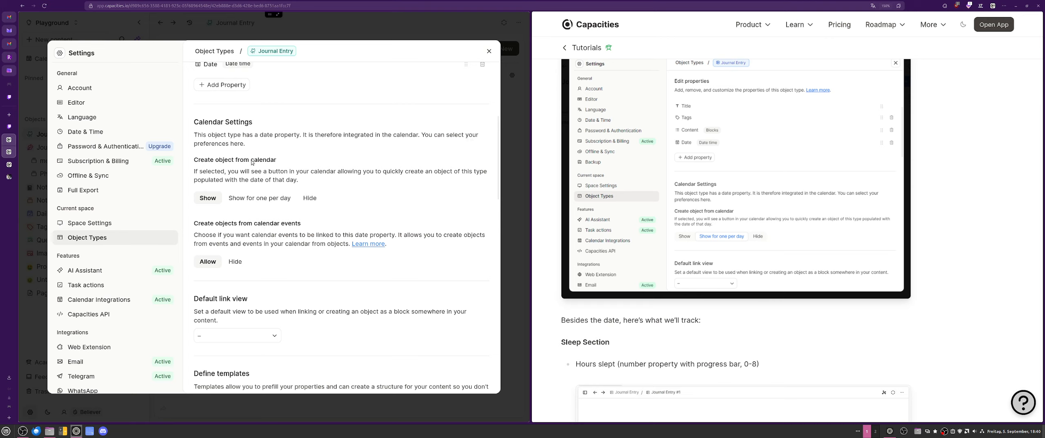
{"action": "left_click", "coordinate": [257, 197]}
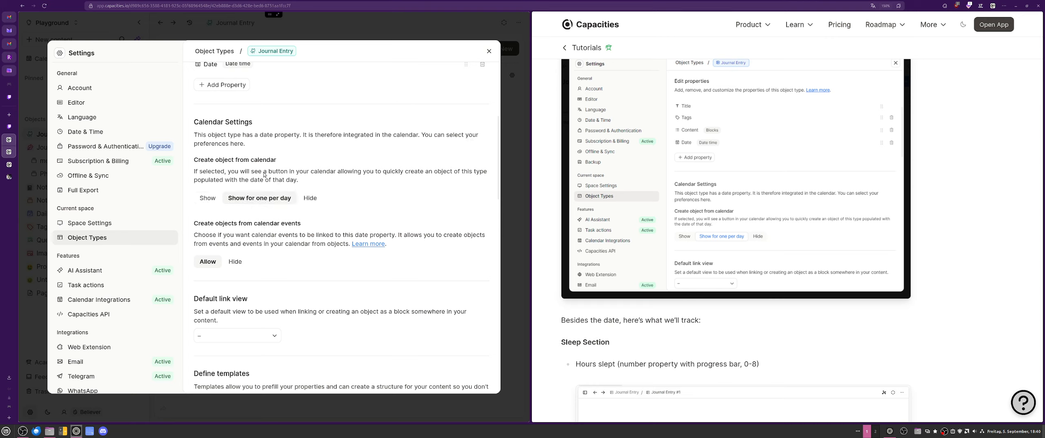
Add a Number property to the Journal Entry type and choose the Progress format for it.
{"action": "scroll", "coordinate": [210, 160], "scroll_direction": "up", "scroll_amount": 5}
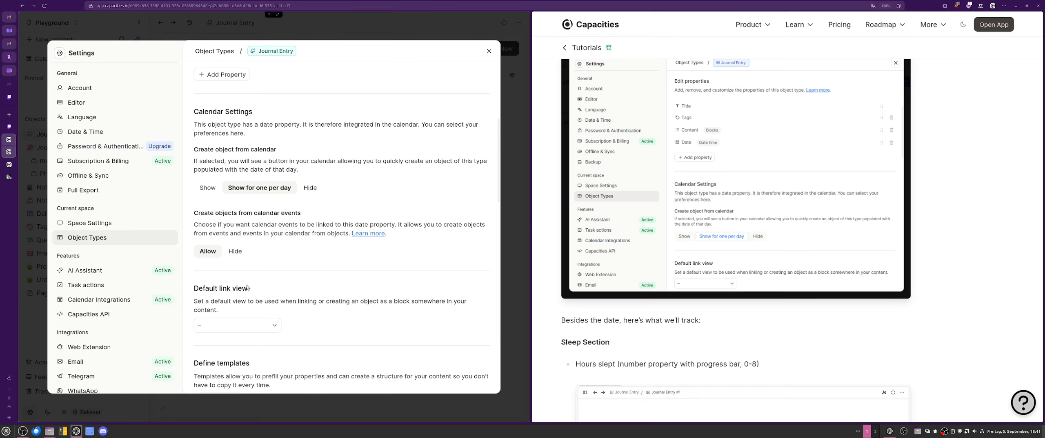
{"action": "scroll", "coordinate": [641, 223], "scroll_direction": "down", "scroll_amount": 1}
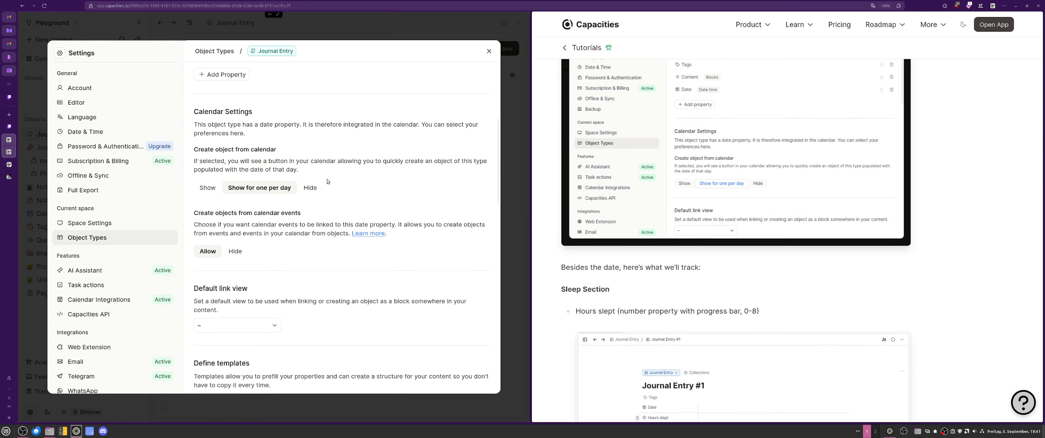
{"action": "scroll", "coordinate": [327, 181], "scroll_direction": "up", "scroll_amount": 5}
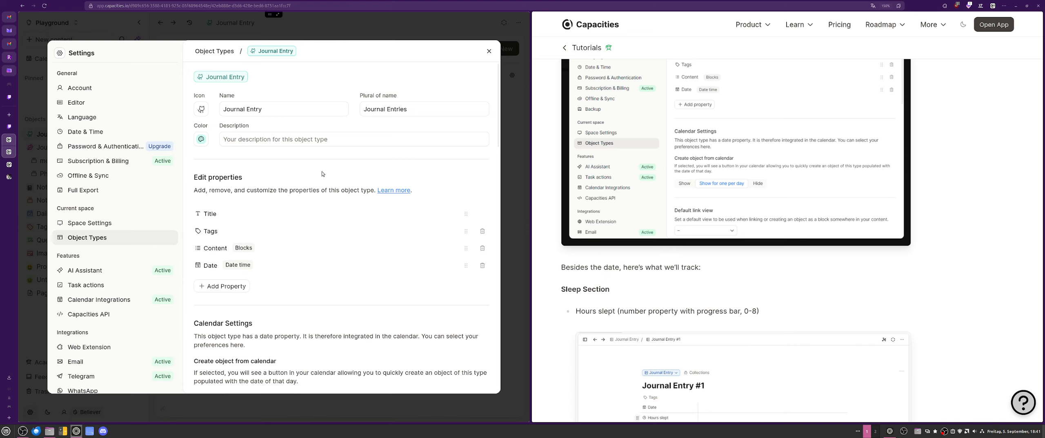
{"action": "scroll", "coordinate": [323, 174], "scroll_direction": "down", "scroll_amount": 1}
{"action": "scroll", "coordinate": [663, 159], "scroll_direction": "down", "scroll_amount": 4}
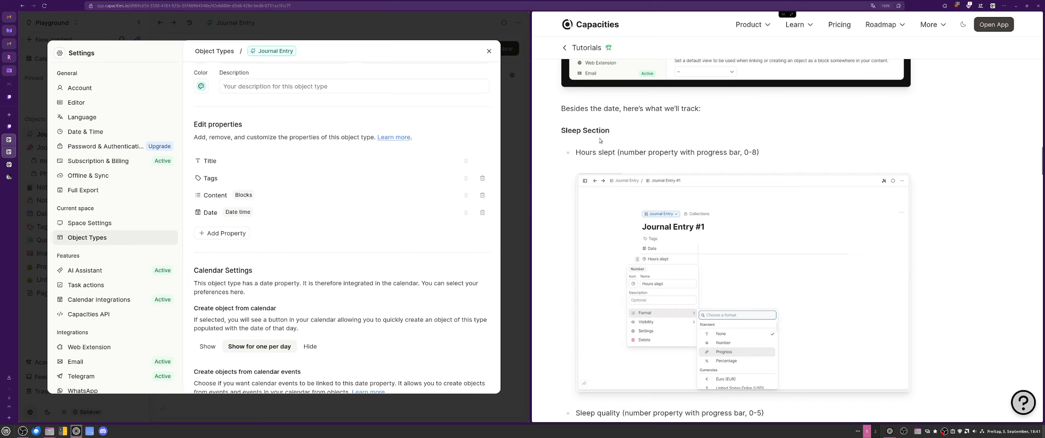
{"action": "left_click", "coordinate": [237, 233]}
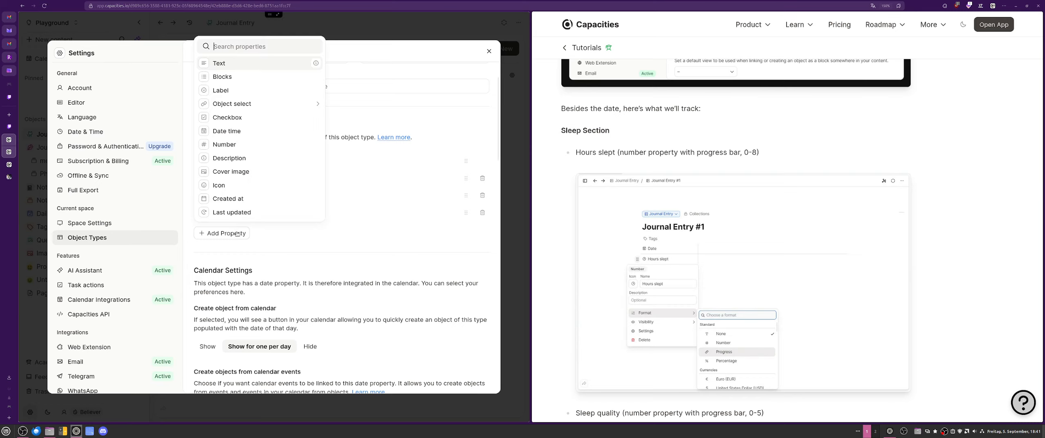
{"action": "left_click", "coordinate": [235, 147]}
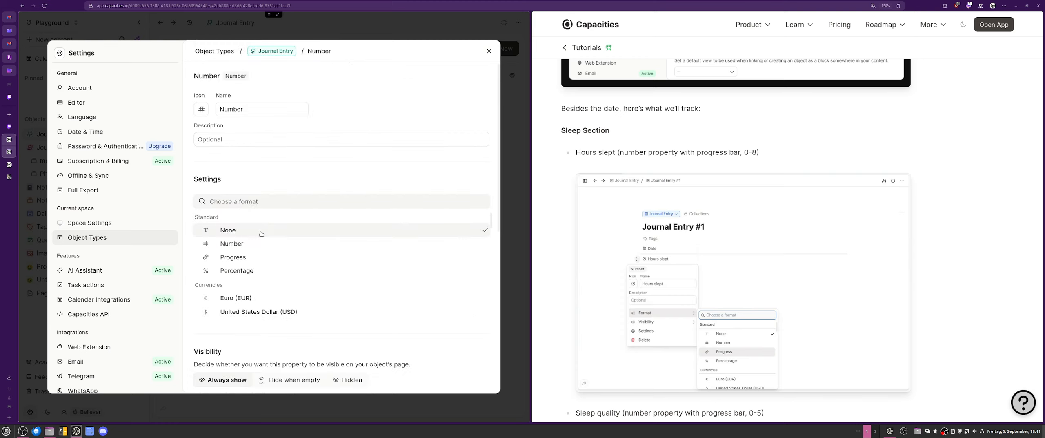
{"action": "left_click", "coordinate": [244, 258]}
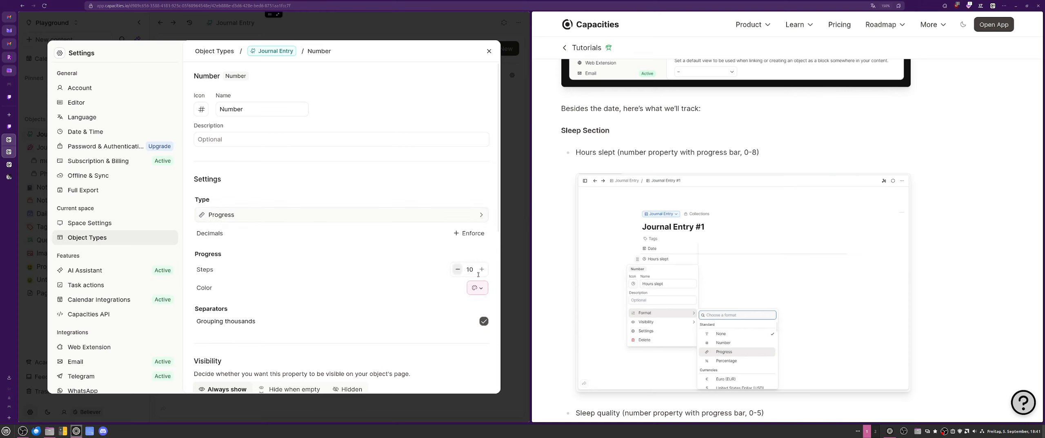
Set the number property's progress bar to 8 steps and its color to yellow-green, following the tutorial's hours slept entry.
{"action": "scroll", "coordinate": [794, 244], "scroll_direction": "down", "scroll_amount": 5}
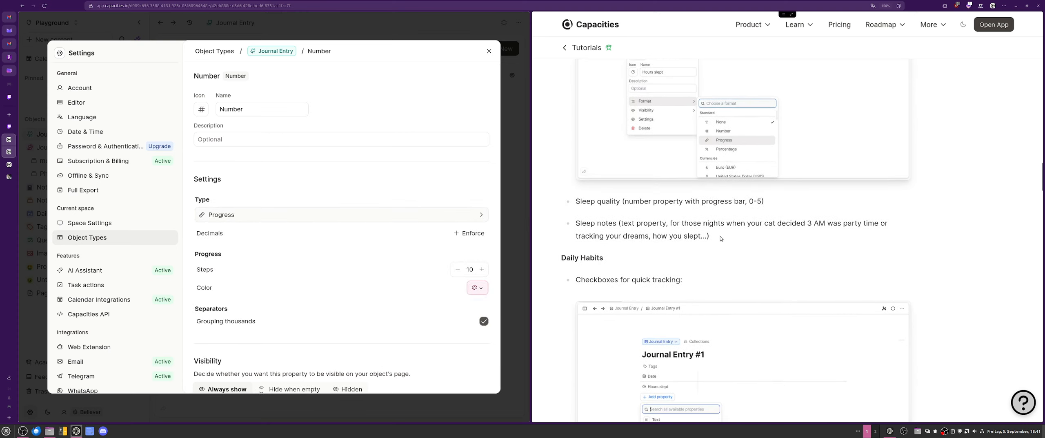
{"action": "scroll", "coordinate": [607, 213], "scroll_direction": "up", "scroll_amount": 4}
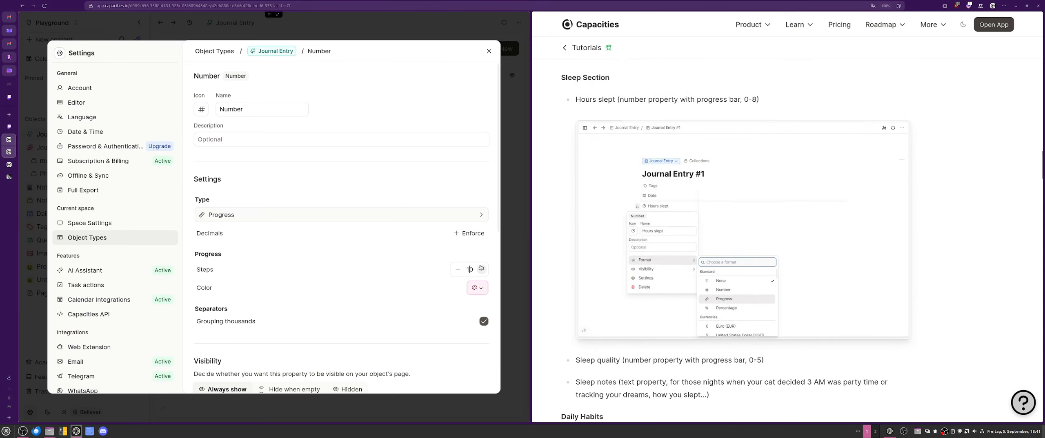
{"action": "left_click", "coordinate": [459, 270]}
{"action": "left_click", "coordinate": [476, 288]}
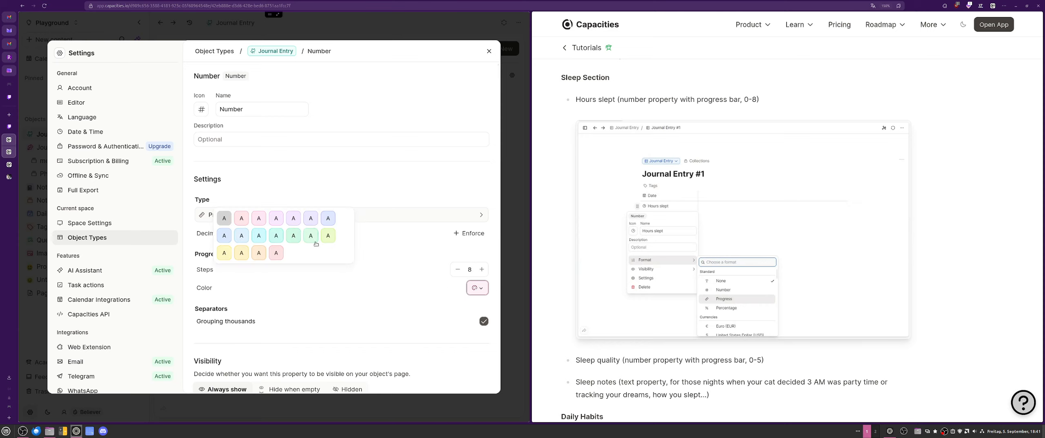
{"action": "left_click", "coordinate": [328, 235]}
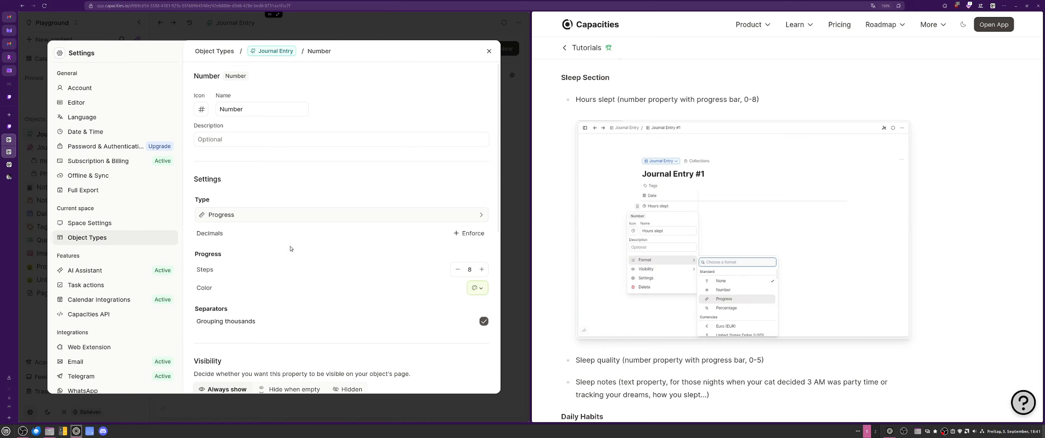
Name the property "Sleeping hours", give it a moon icon found with "sleep", and return to the Journal Entry type settings.
{"action": "left_click_drag", "start_coordinate": [256, 109], "coordinate": [219, 109]}
{"action": "type", "text": "Sleeping hours"}
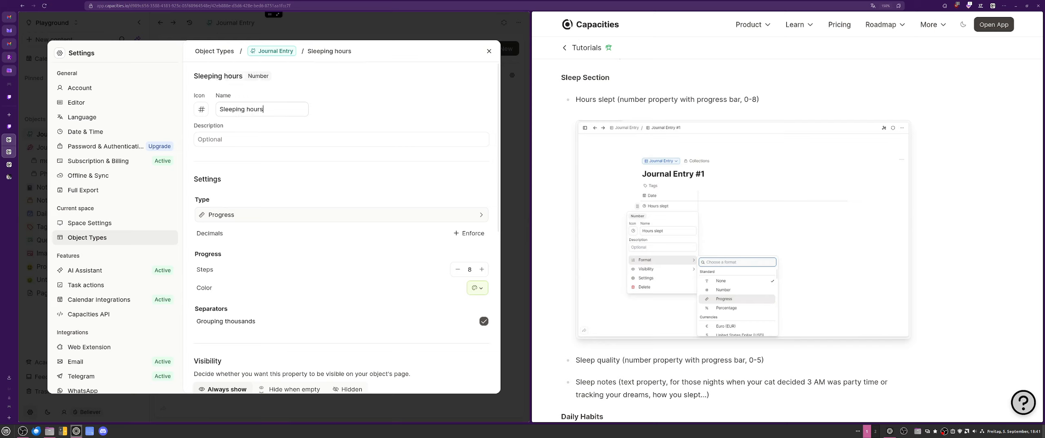
{"action": "left_click", "coordinate": [203, 111]}
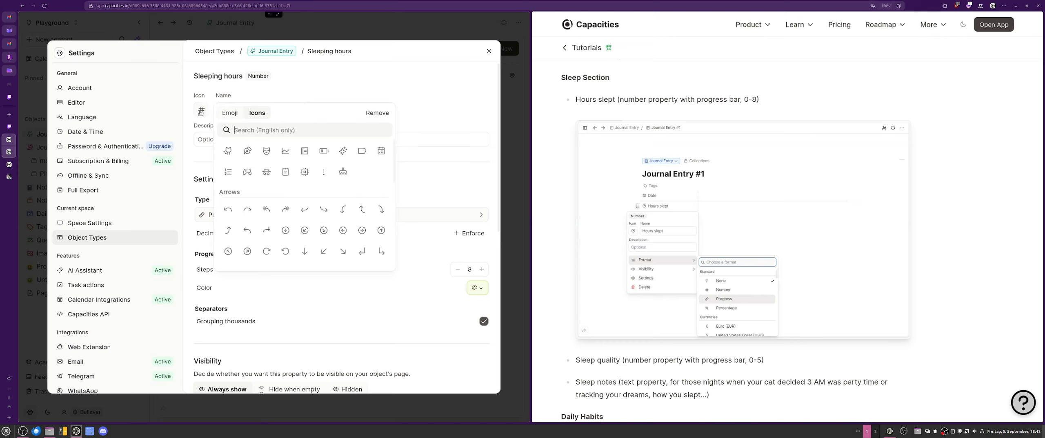
{"action": "type", "text": "sleep"}
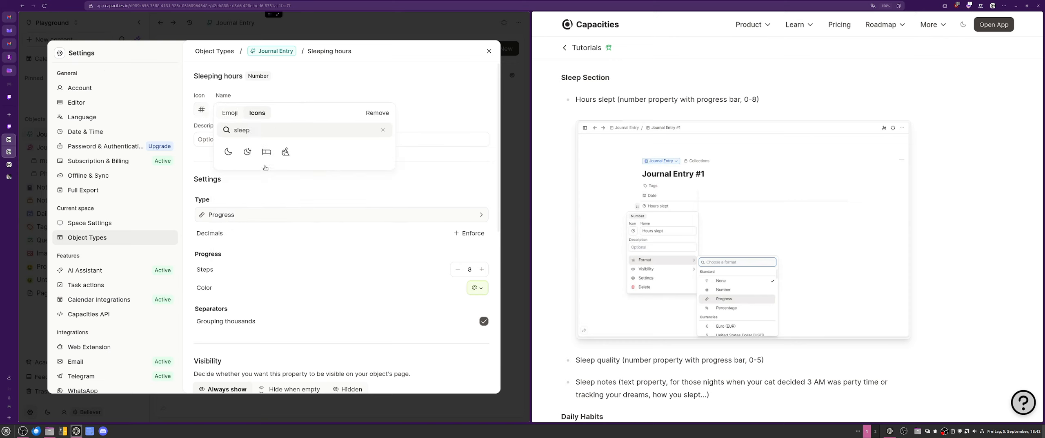
{"action": "left_click", "coordinate": [253, 152]}
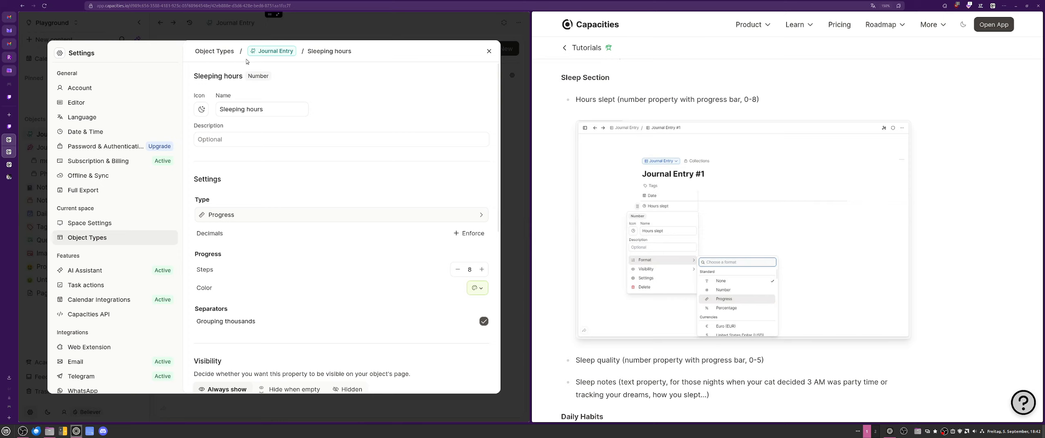
{"action": "scroll", "coordinate": [367, 290], "scroll_direction": "down", "scroll_amount": 4}
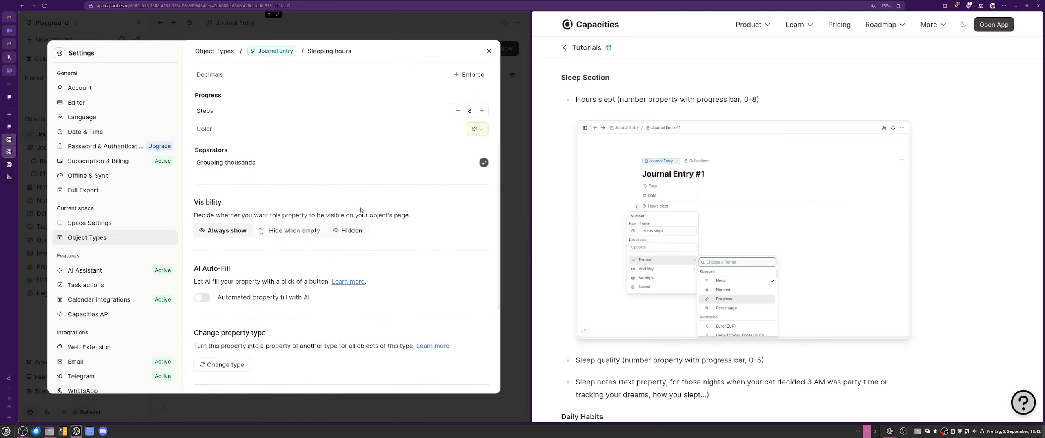
{"action": "scroll", "coordinate": [361, 210], "scroll_direction": "down", "scroll_amount": 4}
{"action": "scroll", "coordinate": [352, 198], "scroll_direction": "up", "scroll_amount": 6}
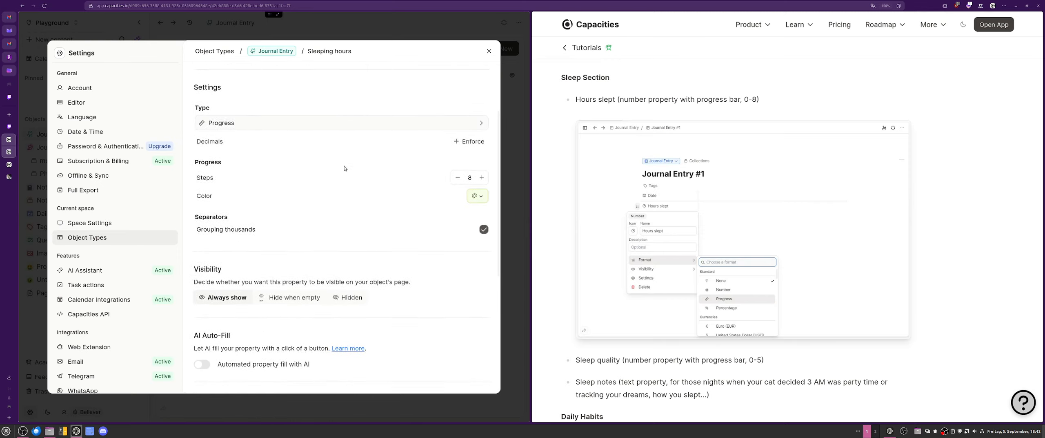
{"action": "scroll", "coordinate": [344, 168], "scroll_direction": "up", "scroll_amount": 3}
{"action": "left_click", "coordinate": [272, 51]}
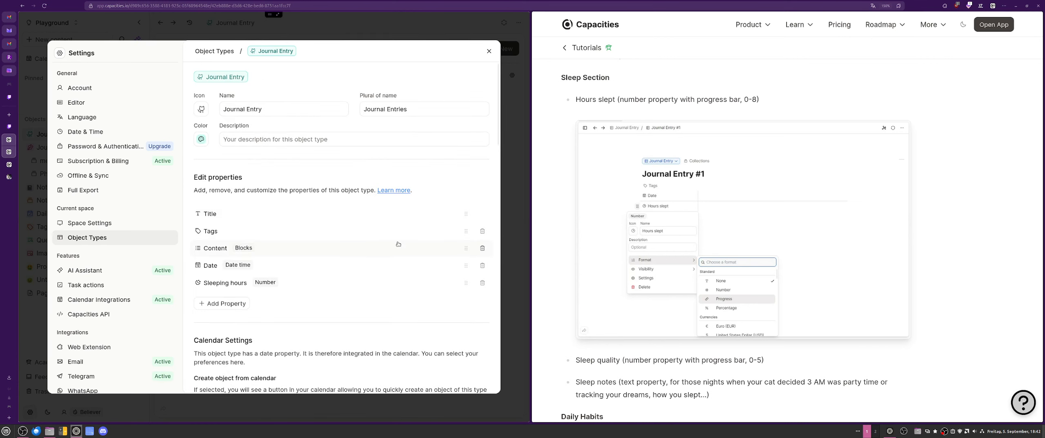
Add another Number property to the Journal Entry type and choose the Progress format, following the tutorial's sleep quality entry.
{"action": "scroll", "coordinate": [734, 235], "scroll_direction": "down", "scroll_amount": 4}
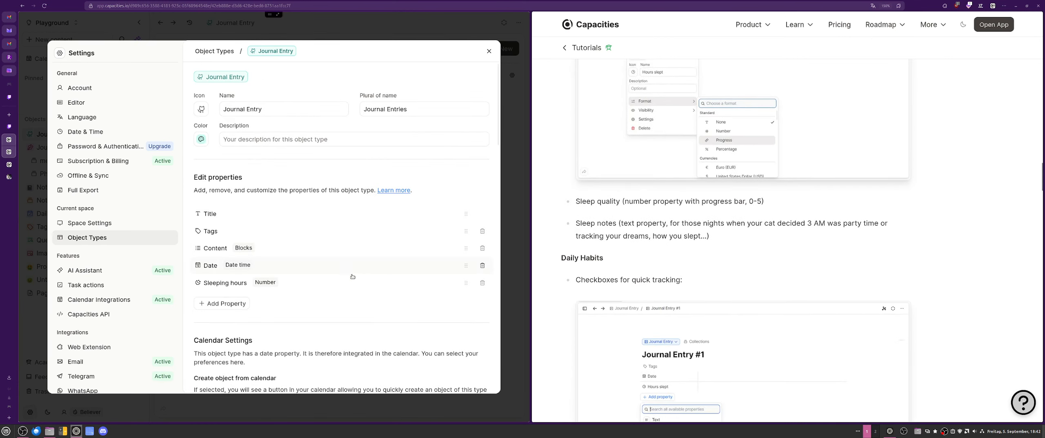
{"action": "left_click", "coordinate": [203, 304]}
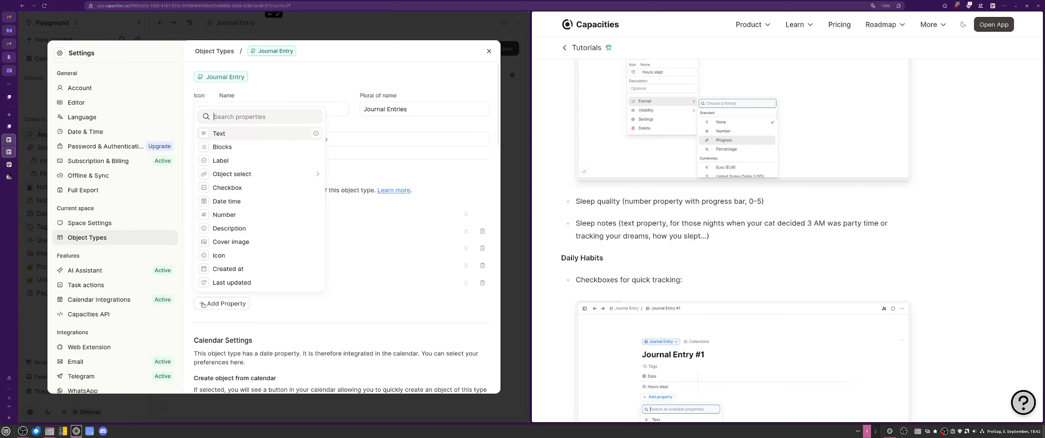
{"action": "left_click", "coordinate": [246, 218]}
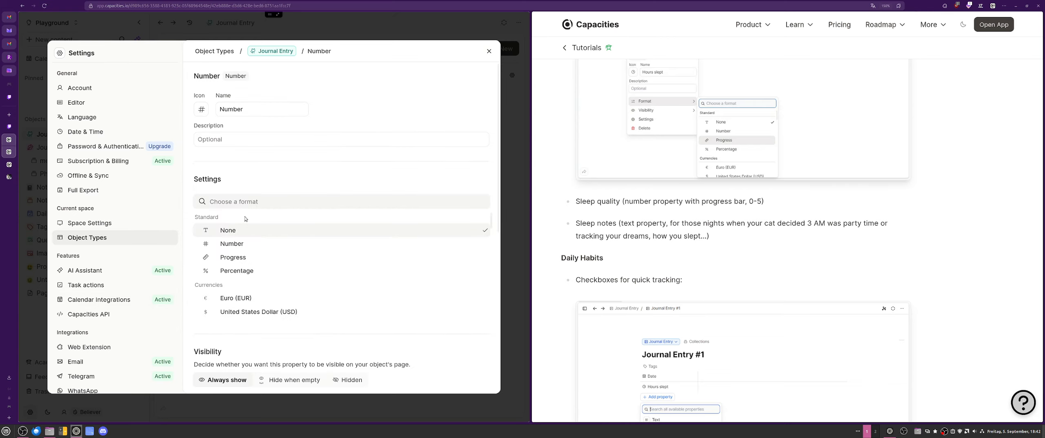
{"action": "scroll", "coordinate": [640, 337], "scroll_direction": "down", "scroll_amount": 5}
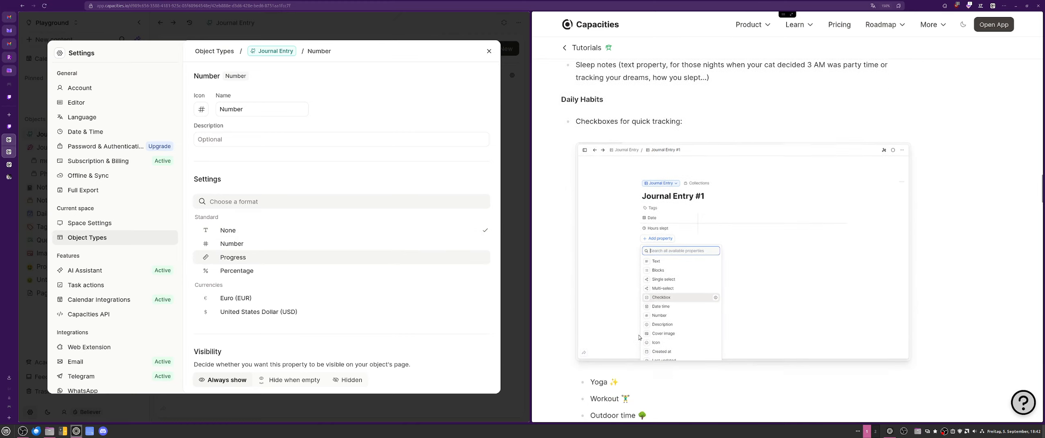
{"action": "scroll", "coordinate": [640, 337], "scroll_direction": "up", "scroll_amount": 6}
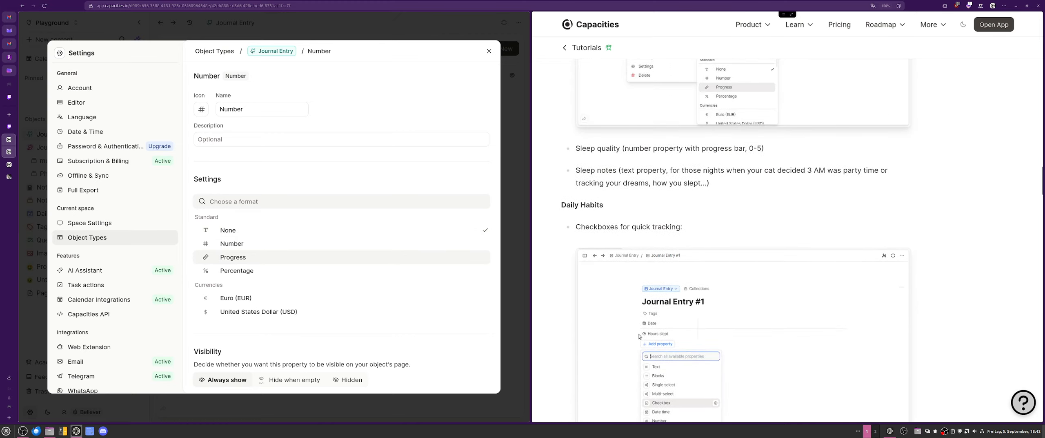
{"action": "left_click_drag", "start_coordinate": [632, 254], "coordinate": [763, 254]}
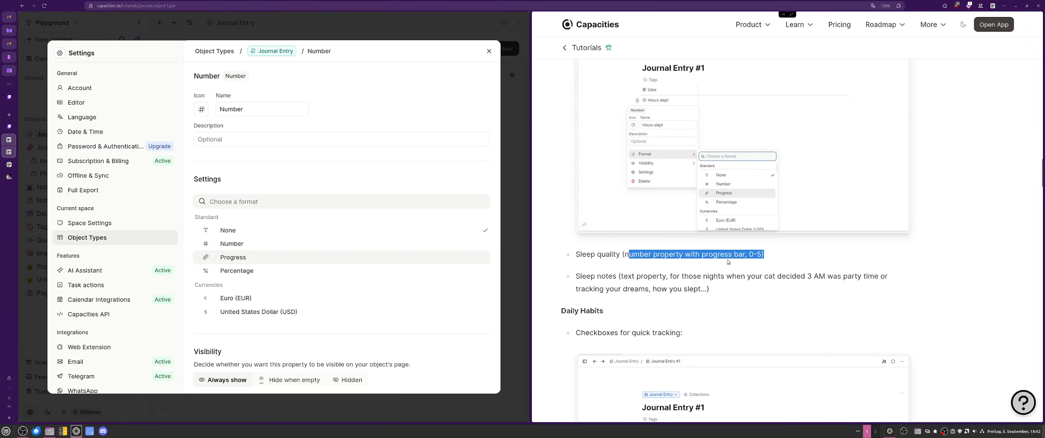
{"action": "left_click", "coordinate": [230, 263]}
{"action": "left_click", "coordinate": [230, 262]}
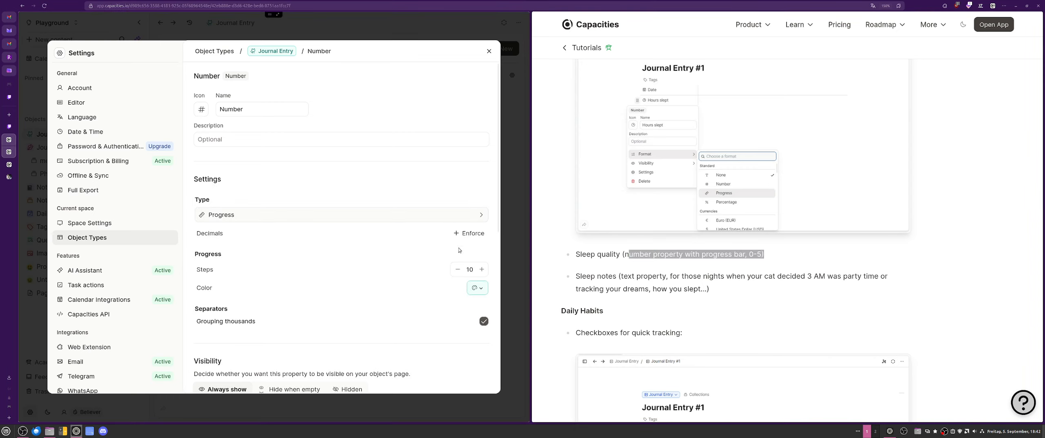
Set the new number property's progress bar to 5 steps and its color to green.
{"action": "double_click", "coordinate": [472, 270]}
{"action": "type", "text": "5"}
{"action": "left_click", "coordinate": [473, 289]}
{"action": "left_click", "coordinate": [314, 238]}
{"action": "left_click", "coordinate": [478, 287]}
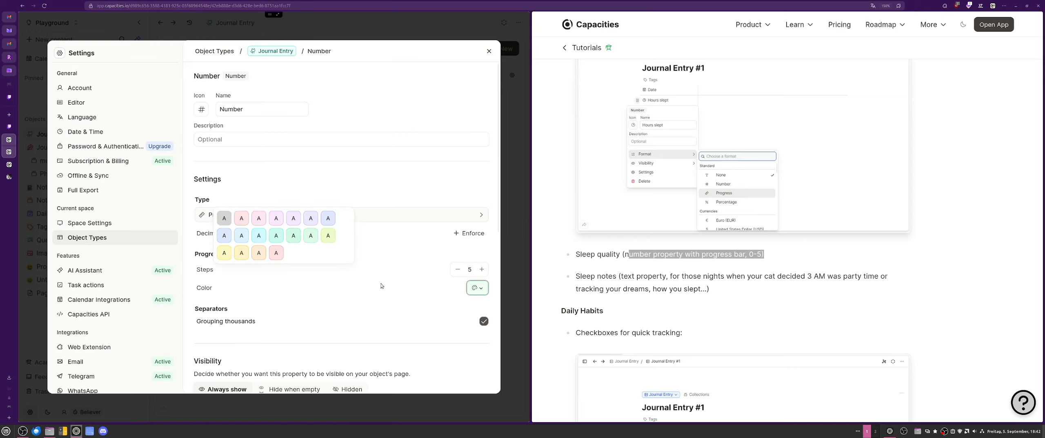
{"action": "left_click", "coordinate": [296, 241]}
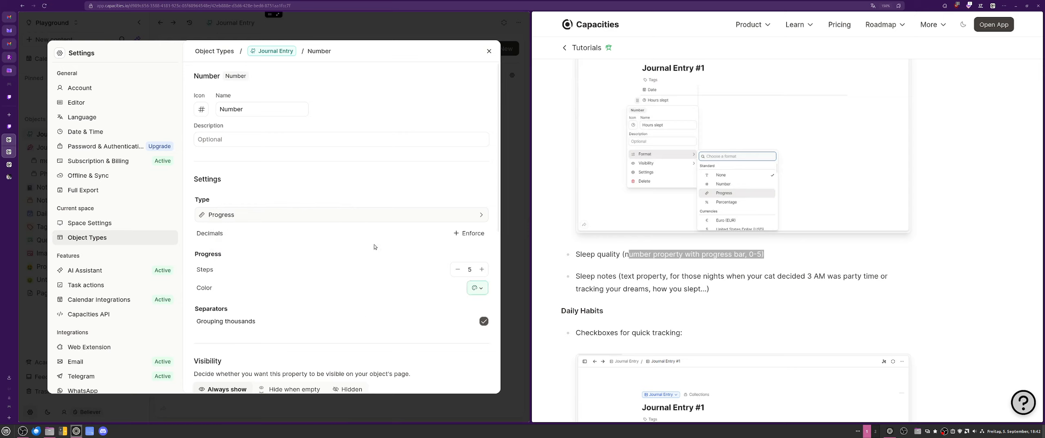
Name the property "Sleep Quality" and give it the last icon found with "sleep".
{"action": "double_click", "coordinate": [234, 109]}
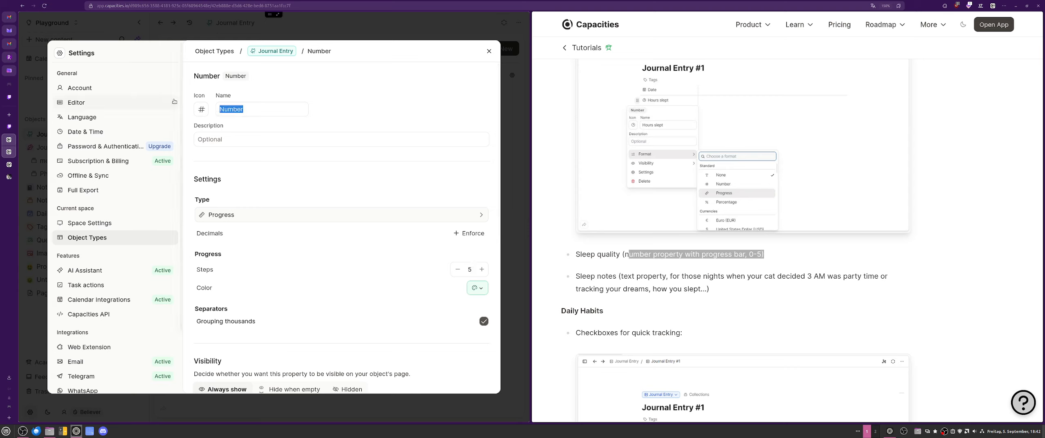
{"action": "type", "text": "Sleep"}
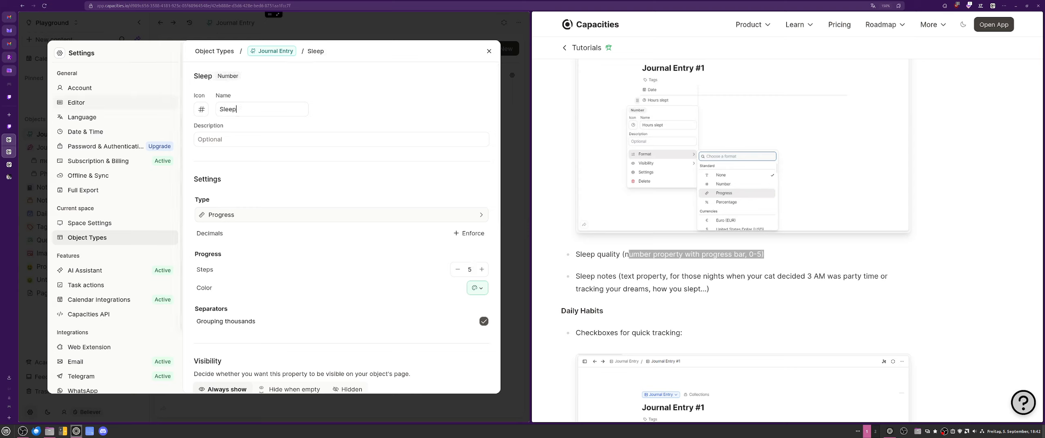
{"action": "type", "text": " Quality"}
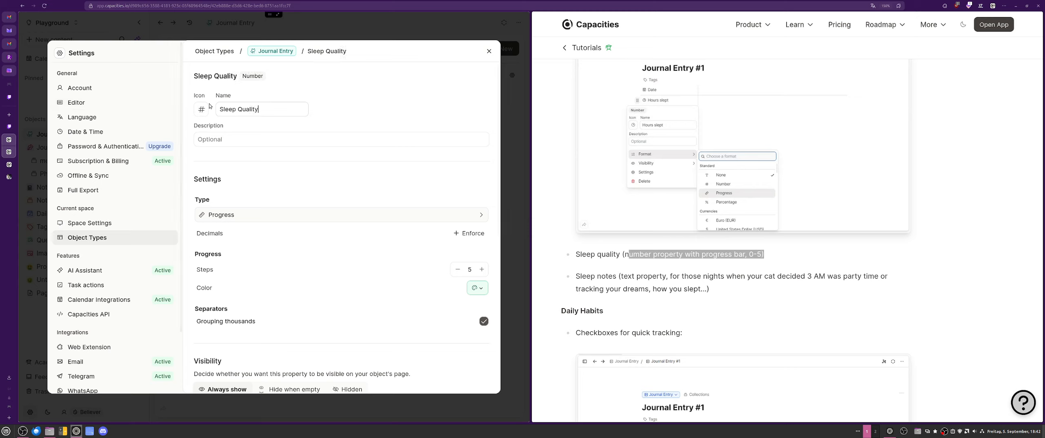
{"action": "left_click", "coordinate": [202, 110]}
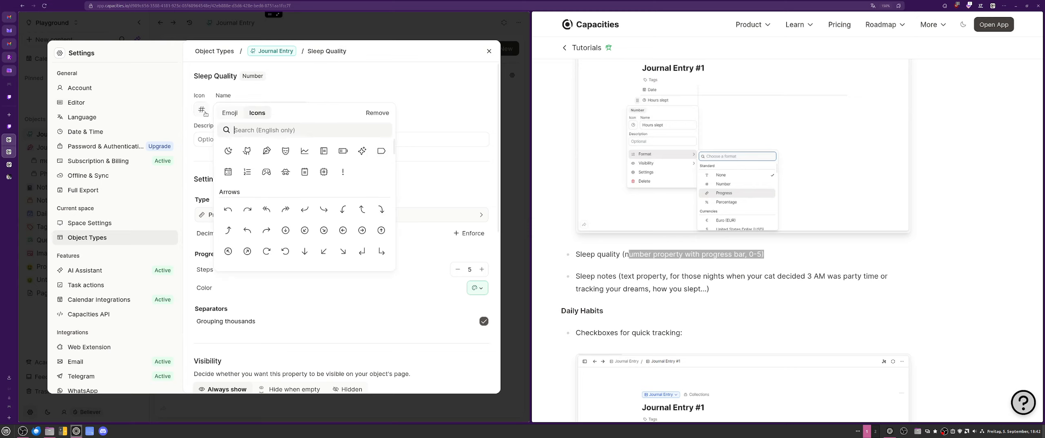
{"action": "type", "text": "sleep"}
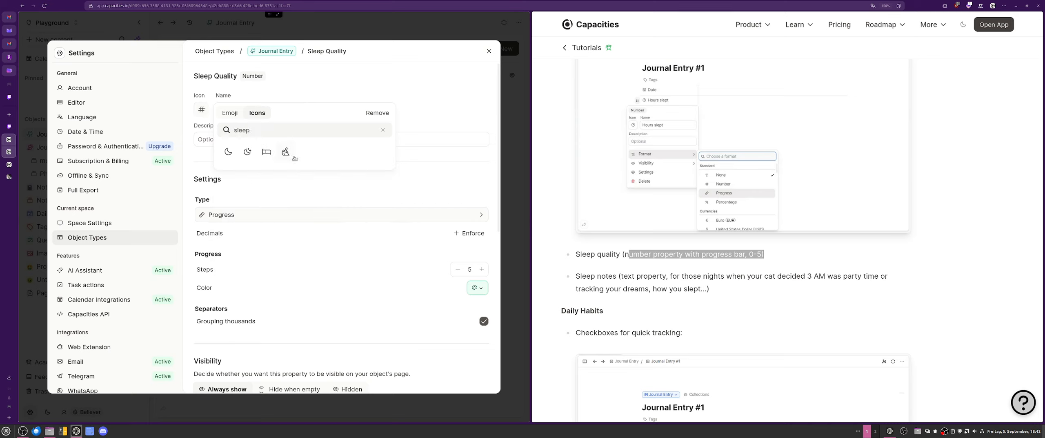
{"action": "left_click", "coordinate": [288, 153]}
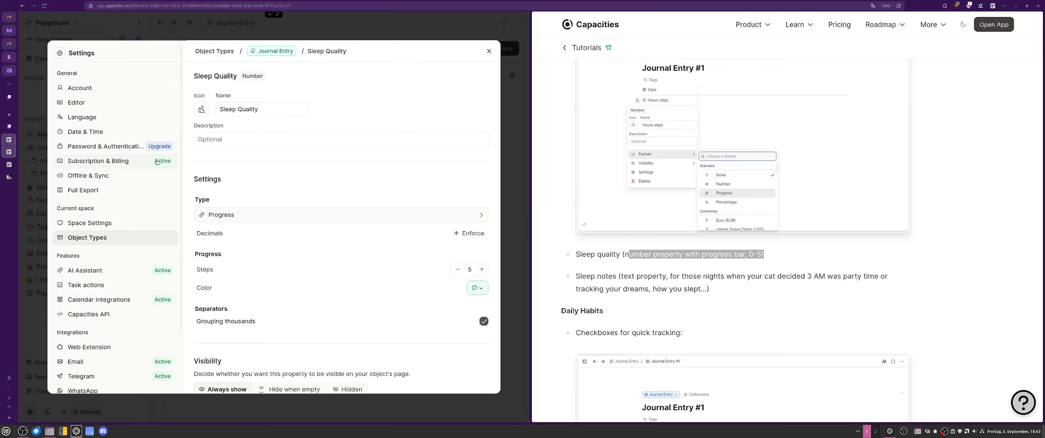
{"action": "left_click", "coordinate": [12, 115]}
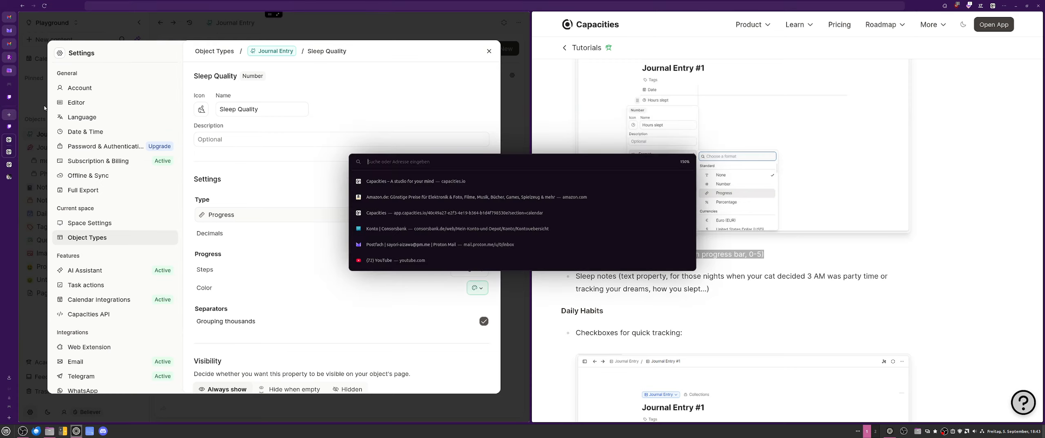
{"action": "left_click", "coordinate": [410, 127]}
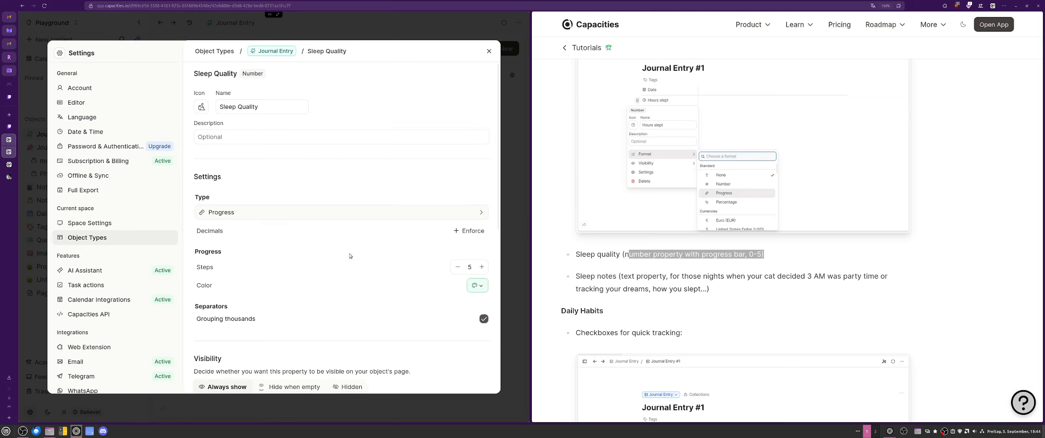
{"action": "scroll", "coordinate": [349, 250], "scroll_direction": "down", "scroll_amount": 5}
{"action": "scroll", "coordinate": [350, 249], "scroll_direction": "up", "scroll_amount": 2}
{"action": "scroll", "coordinate": [372, 281], "scroll_direction": "down", "scroll_amount": 3}
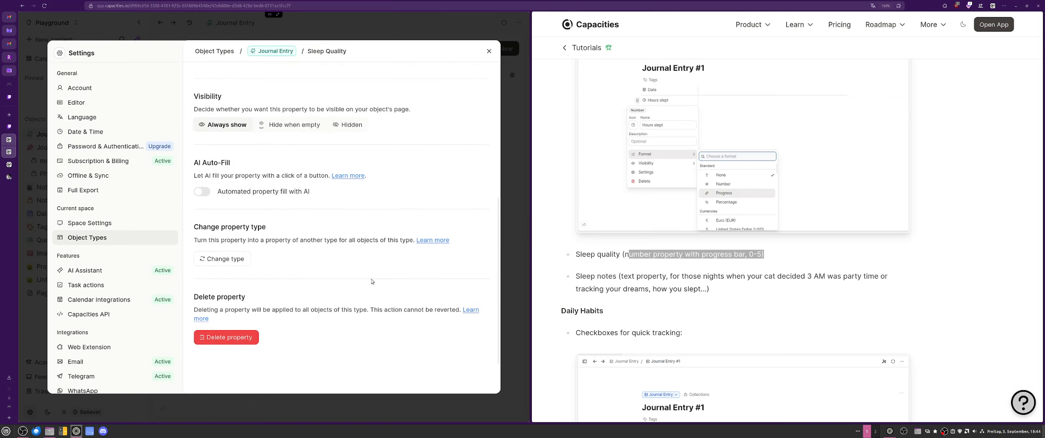
{"action": "scroll", "coordinate": [375, 291], "scroll_direction": "up", "scroll_amount": 6}
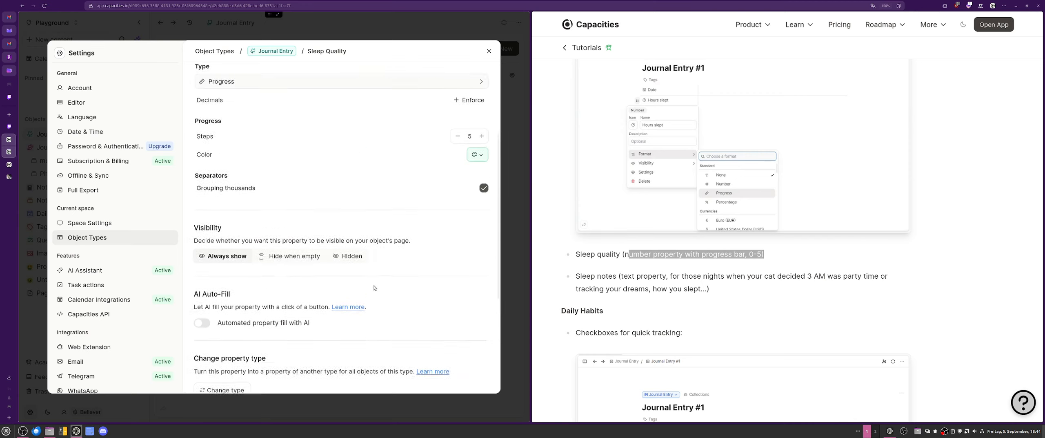
Add a Text property named "Sleep Notes" to the Journal Entry type and return to the type's settings.
{"action": "left_click", "coordinate": [279, 56]}
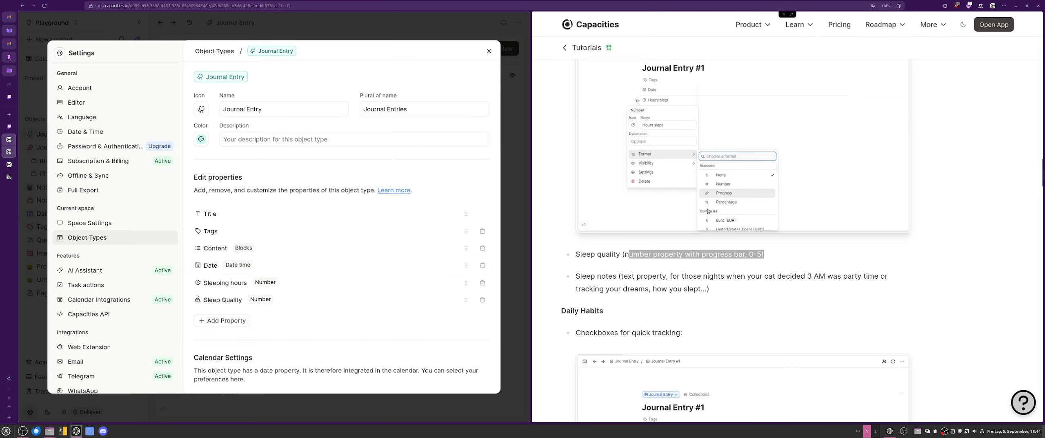
{"action": "left_click", "coordinate": [220, 322]}
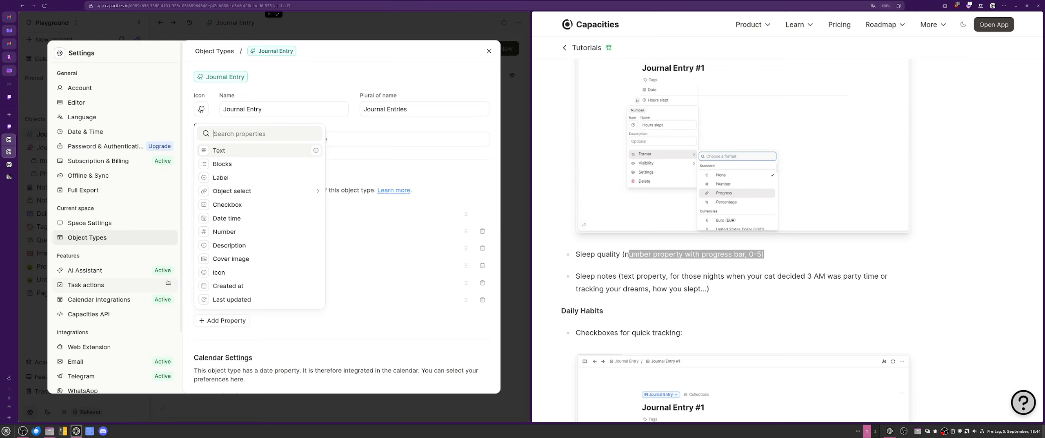
{"action": "left_click", "coordinate": [233, 153]}
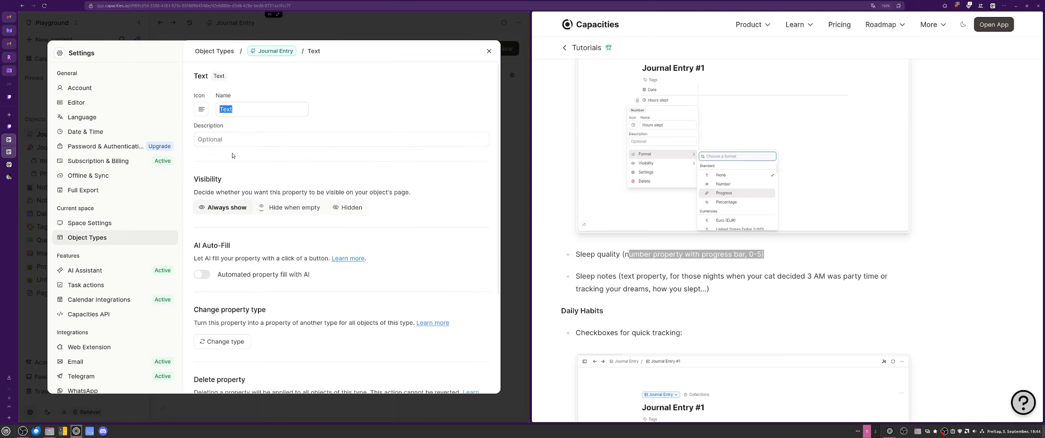
{"action": "type", "text": "Sleep Noe"}
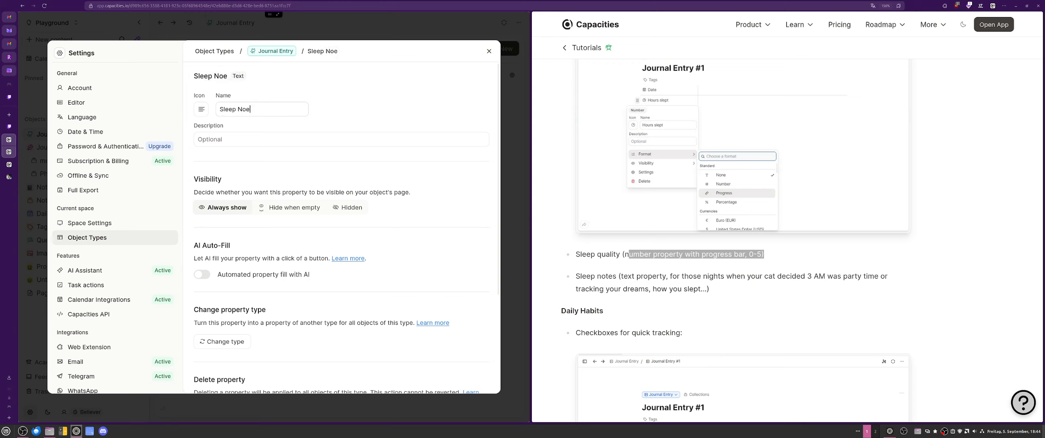
{"action": "key", "text": "BackSpace"}
{"action": "type", "text": "tes"}
{"action": "left_click", "coordinate": [272, 51]}
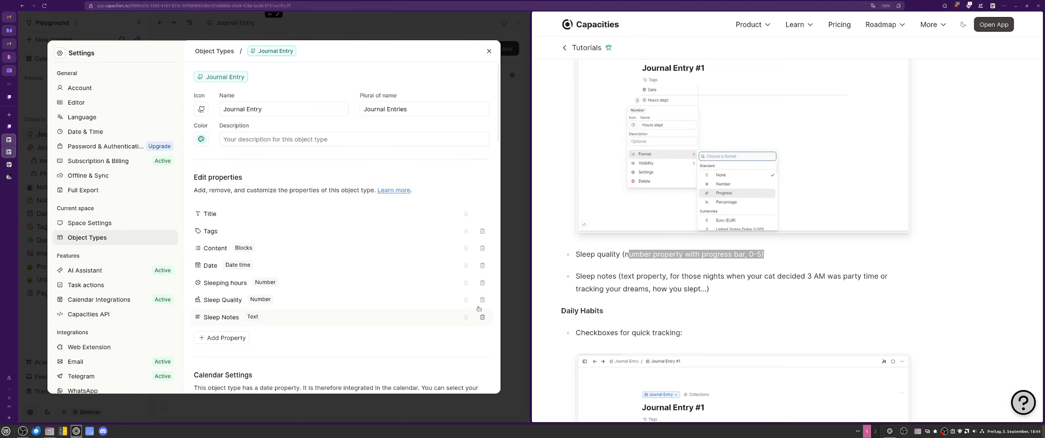
{"action": "scroll", "coordinate": [648, 309], "scroll_direction": "down", "scroll_amount": 1}
{"action": "scroll", "coordinate": [648, 309], "scroll_direction": "down", "scroll_amount": 1}
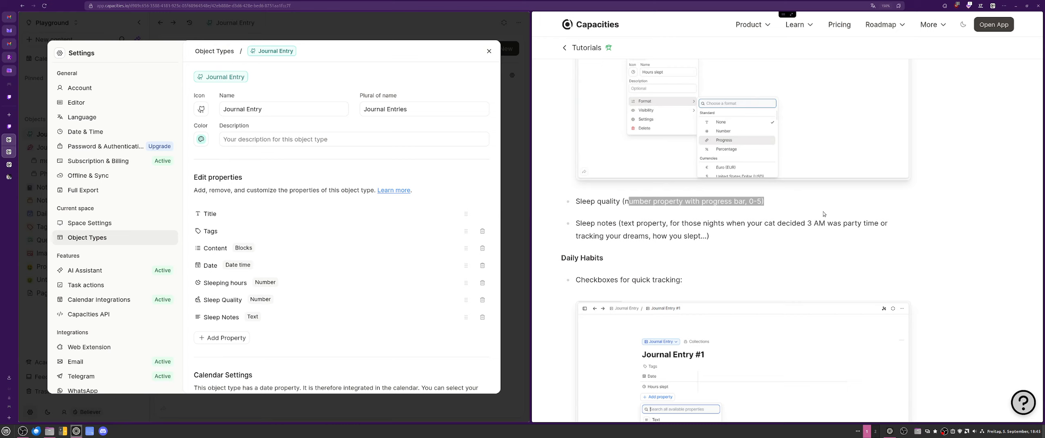
{"action": "scroll", "coordinate": [824, 213], "scroll_direction": "down", "scroll_amount": 2}
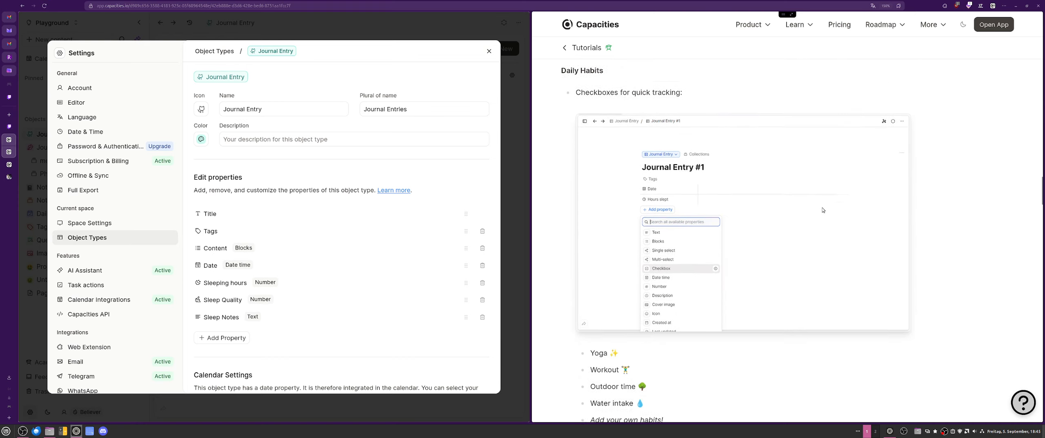
{"action": "scroll", "coordinate": [824, 210], "scroll_direction": "up", "scroll_amount": 1}
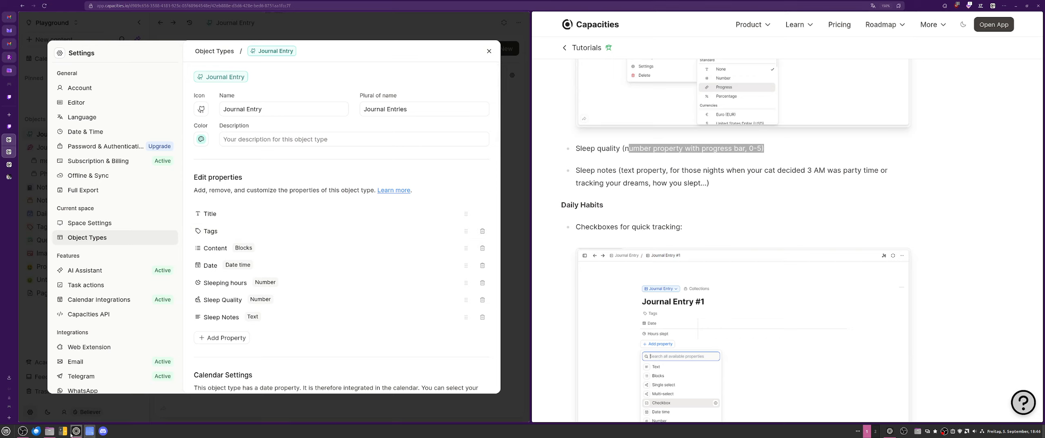
Switch to OBS Studio, slightly adjust the microphone volume in the audio mixer, and return to the browser.
{"action": "left_click", "coordinate": [22, 432]}
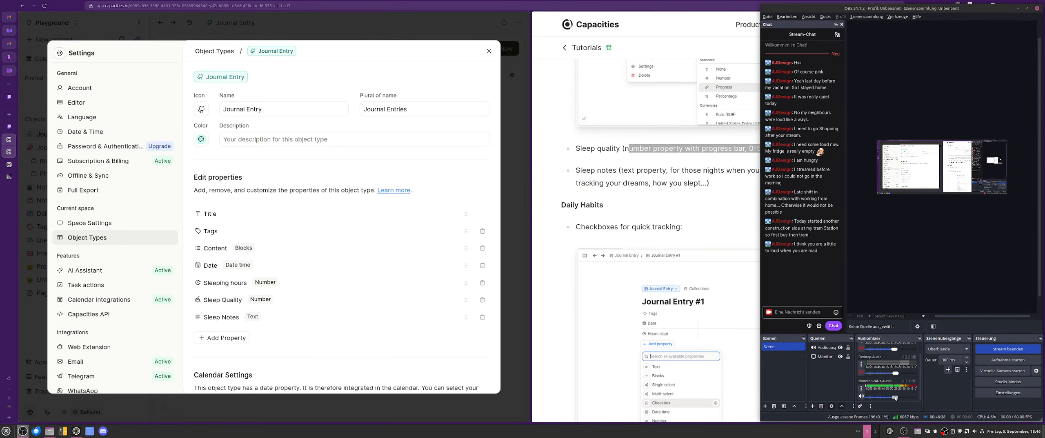
{"action": "left_click_drag", "start_coordinate": [895, 398], "coordinate": [894, 397]}
{"action": "left_click", "coordinate": [573, 293]}
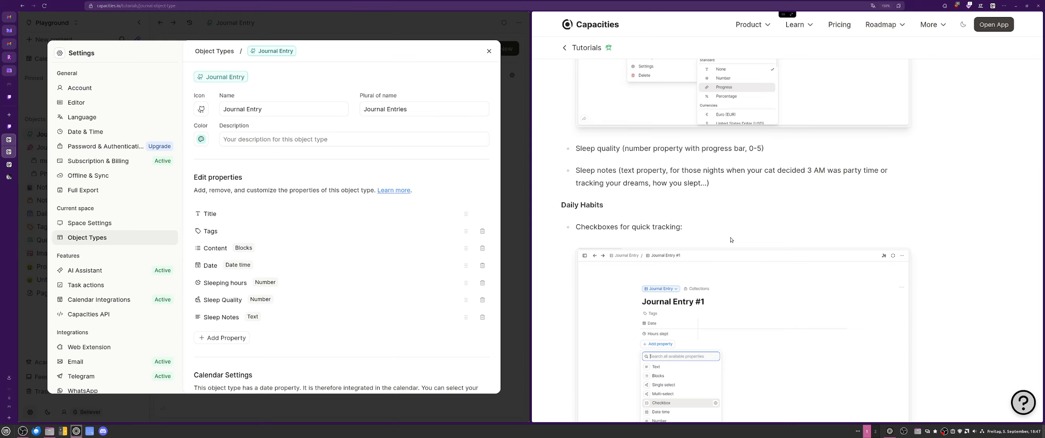
Read the tutorial's Daily Habits section and highlight its list of suggested checkbox habits.
{"action": "scroll", "coordinate": [732, 239], "scroll_direction": "down", "scroll_amount": 2}
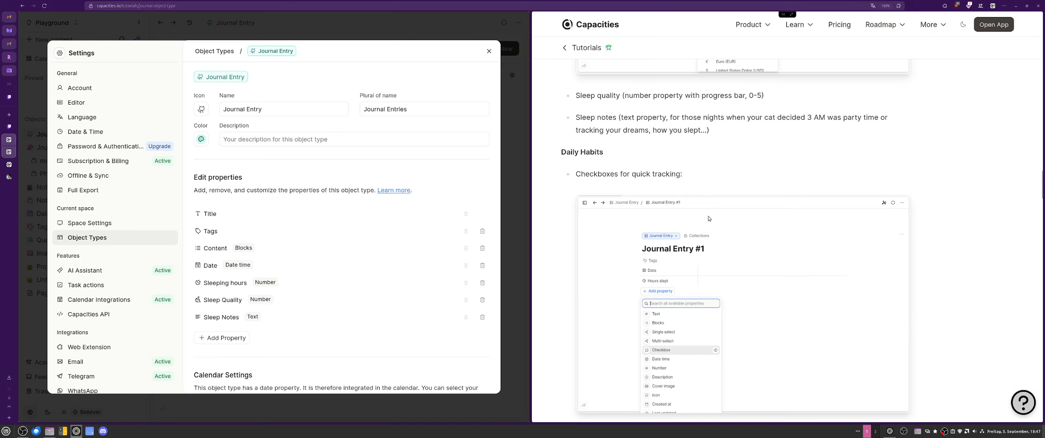
{"action": "scroll", "coordinate": [730, 238], "scroll_direction": "down", "scroll_amount": 2}
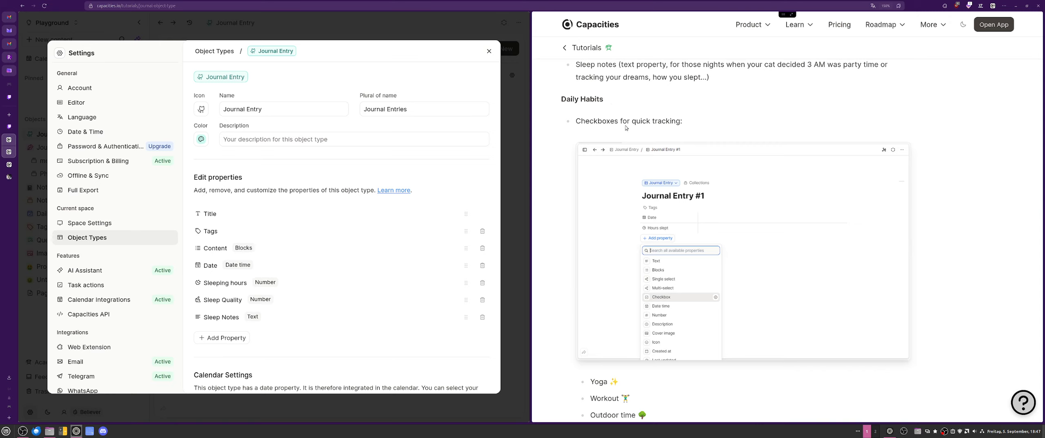
{"action": "scroll", "coordinate": [627, 128], "scroll_direction": "down", "scroll_amount": 1}
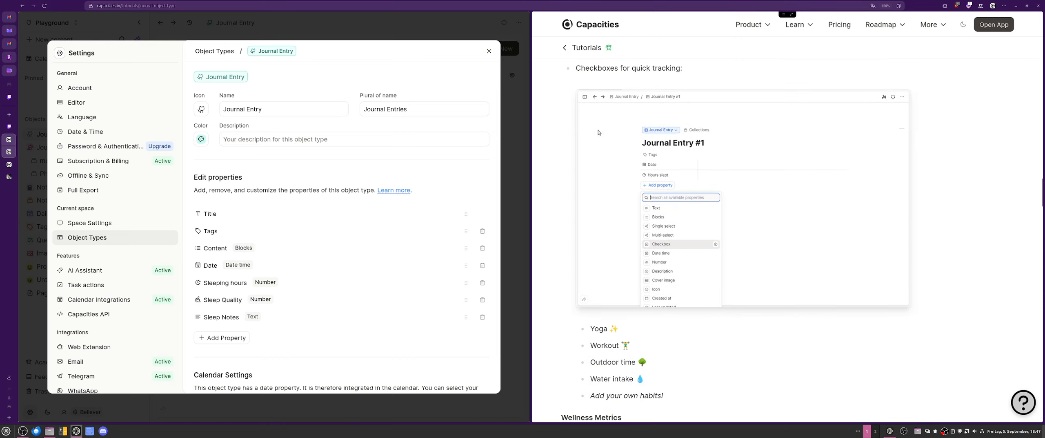
{"action": "scroll", "coordinate": [649, 213], "scroll_direction": "down", "scroll_amount": 1}
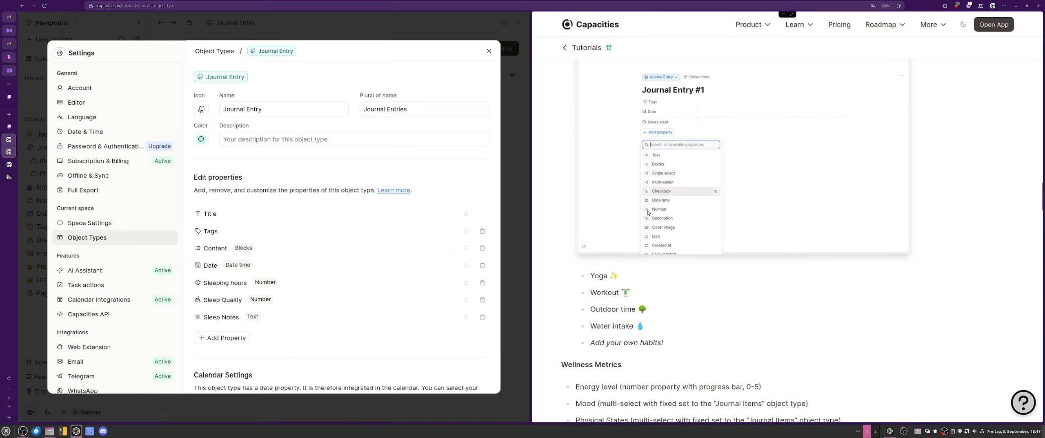
{"action": "scroll", "coordinate": [607, 153], "scroll_direction": "down", "scroll_amount": 2}
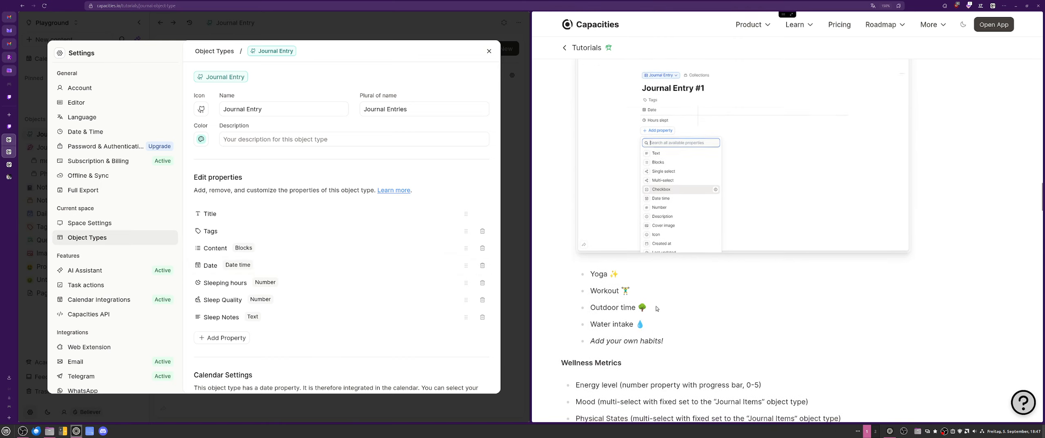
{"action": "left_click_drag", "start_coordinate": [569, 164], "coordinate": [670, 236]}
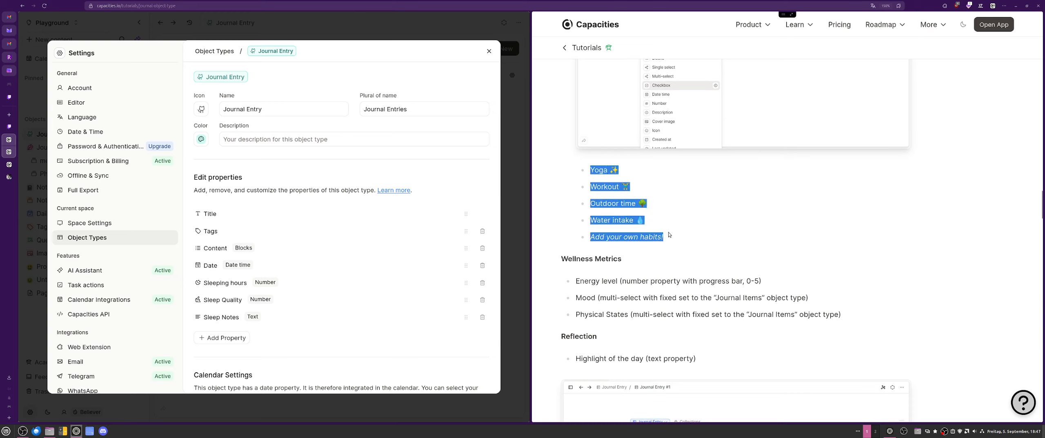
Add a Checkbox property named "Yoga" to the Journal Entry type and return to the type's settings.
{"action": "left_click", "coordinate": [654, 209]}
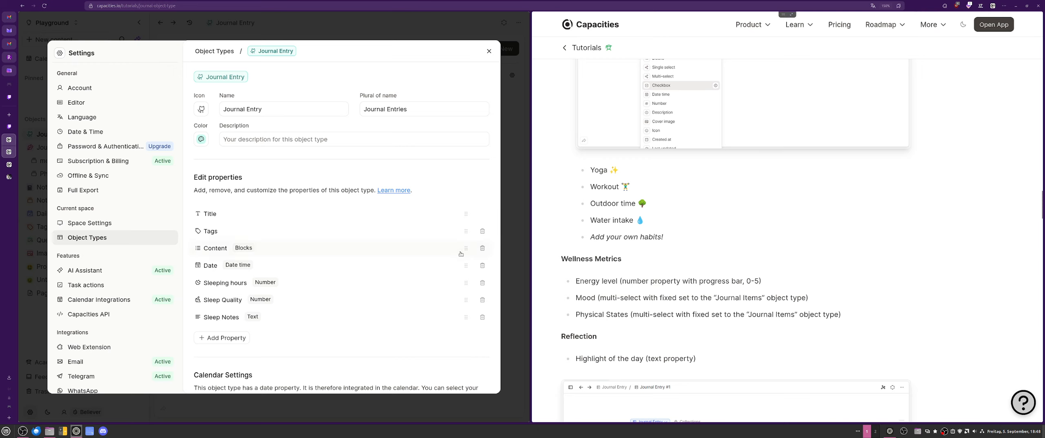
{"action": "left_click", "coordinate": [225, 341]}
{"action": "left_click", "coordinate": [225, 338]}
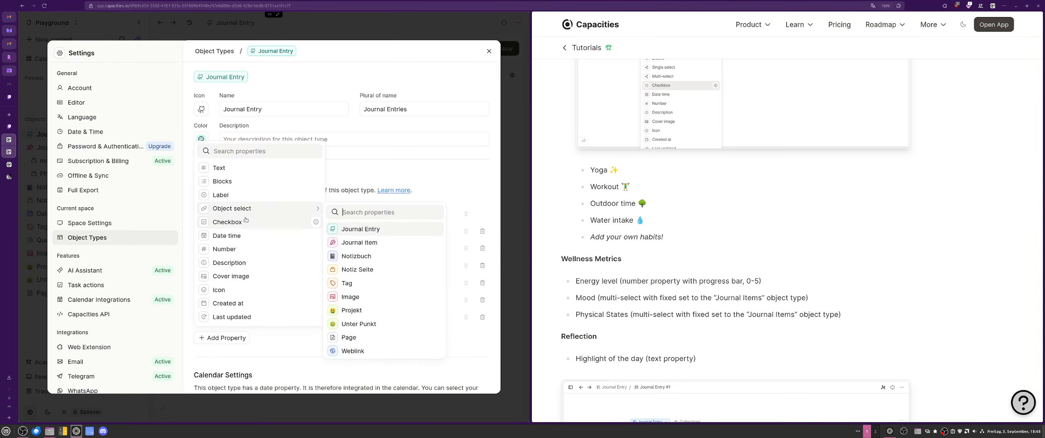
{"action": "left_click", "coordinate": [245, 225]}
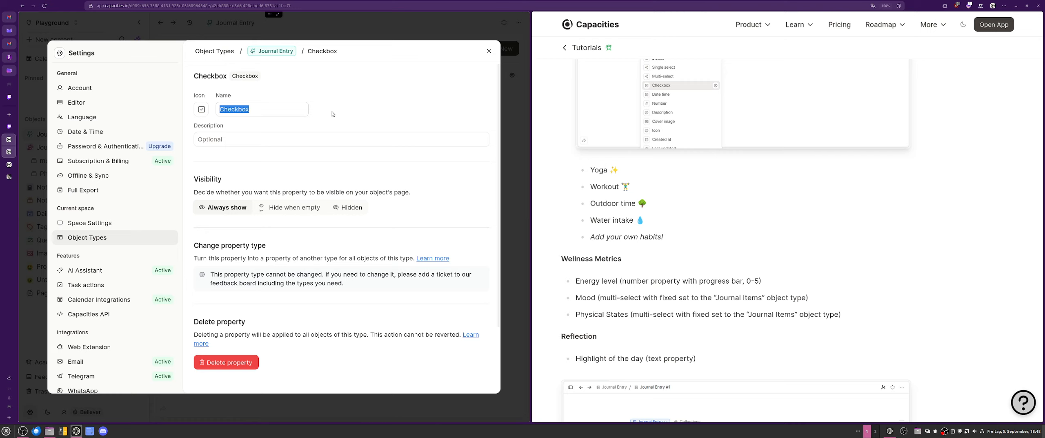
{"action": "type", "text": "Ygoa"}
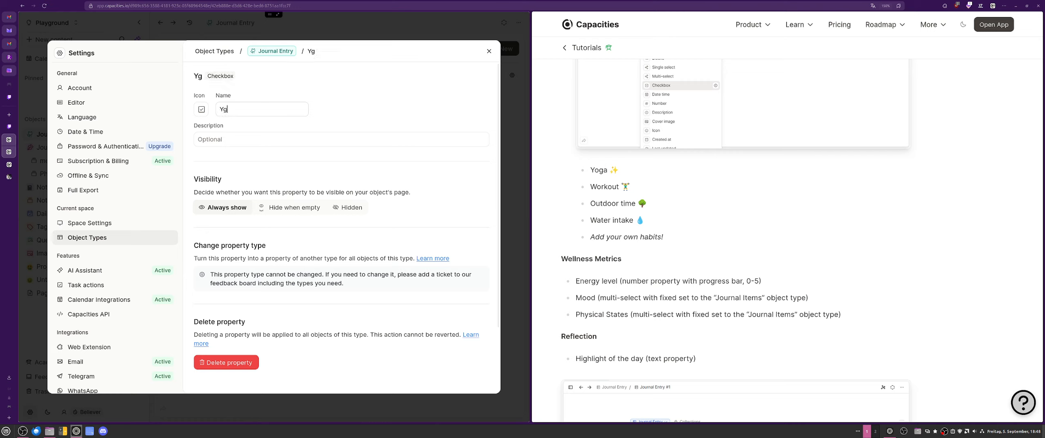
{"action": "key", "text": "BackSpace"}
{"action": "key", "text": "BackSpace"}
{"action": "key", "text": "BackSpace"}
{"action": "type", "text": "oga"}
{"action": "left_click", "coordinate": [274, 51]}
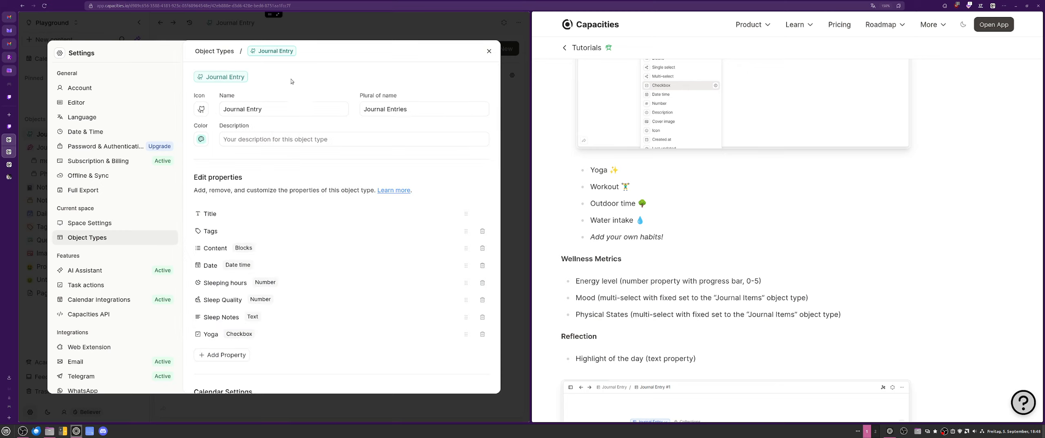
Add a Checkbox property named "Dishes" to the Journal Entry type and return to its settings.
{"action": "left_click", "coordinate": [231, 355]}
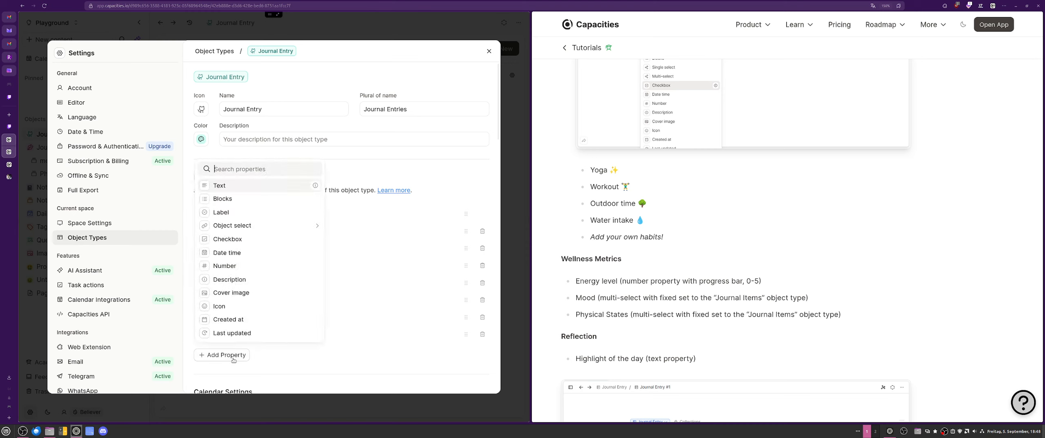
{"action": "left_click", "coordinate": [233, 245]}
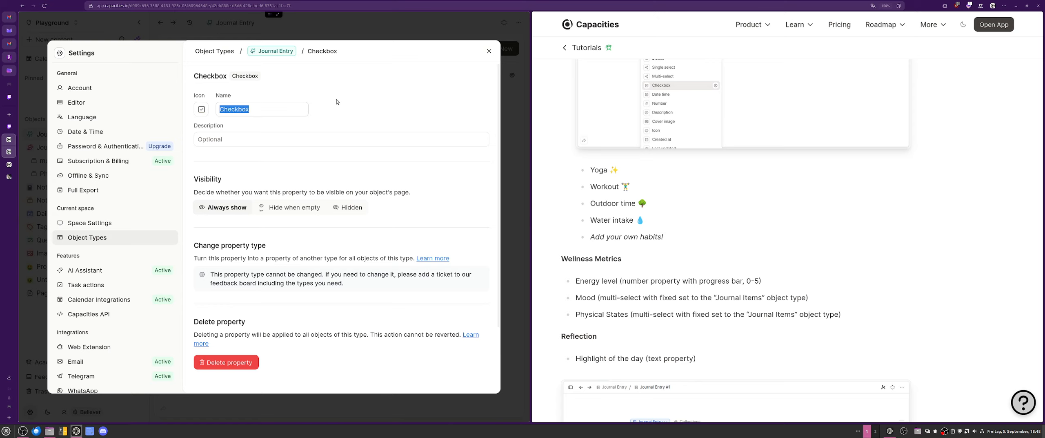
{"action": "type", "text": "Dishes"}
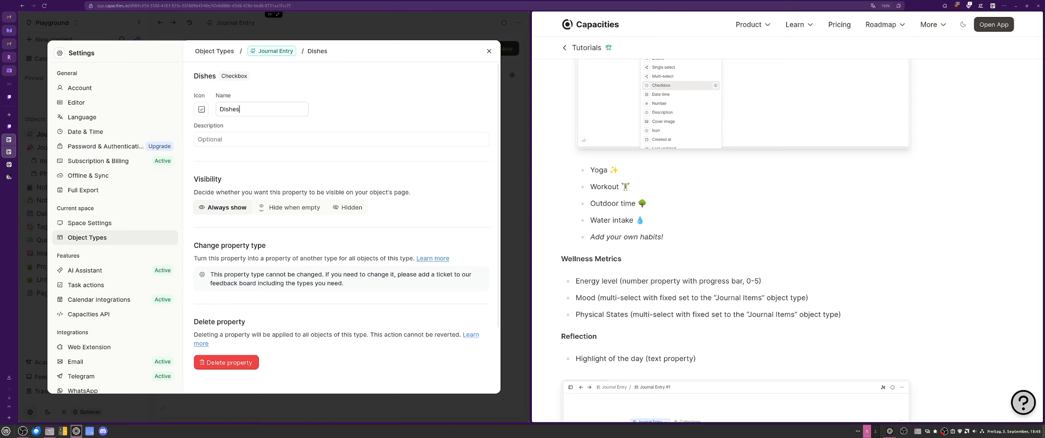
{"action": "left_click", "coordinate": [256, 51]}
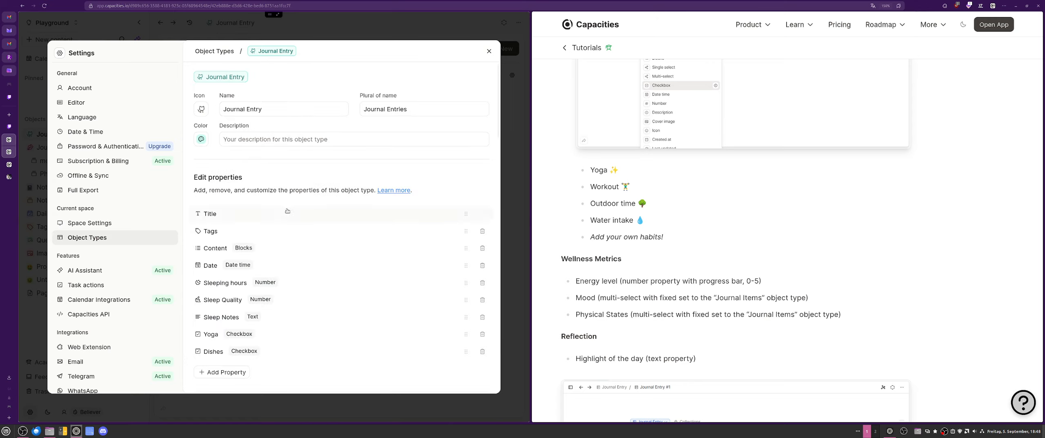
Add a Checkbox property named "10.000 steps/day" to the Journal Entry type and return to its settings.
{"action": "left_click", "coordinate": [221, 373]}
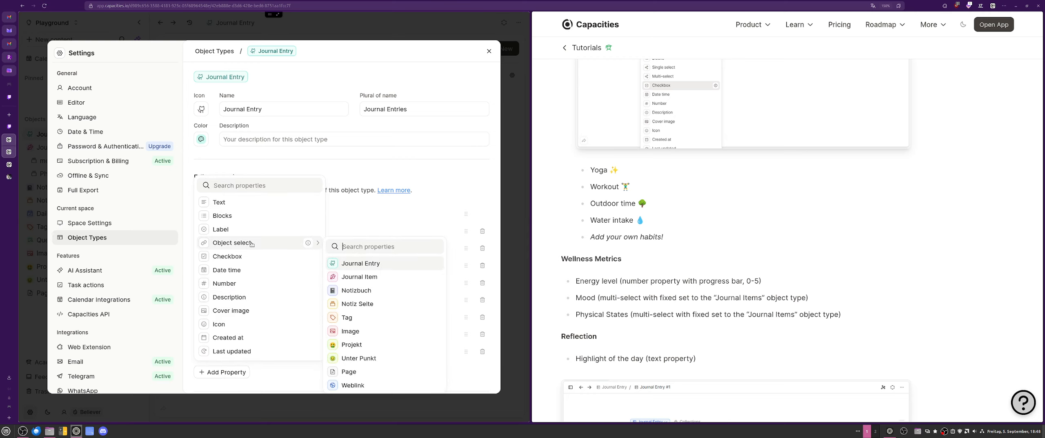
{"action": "left_click", "coordinate": [241, 257]}
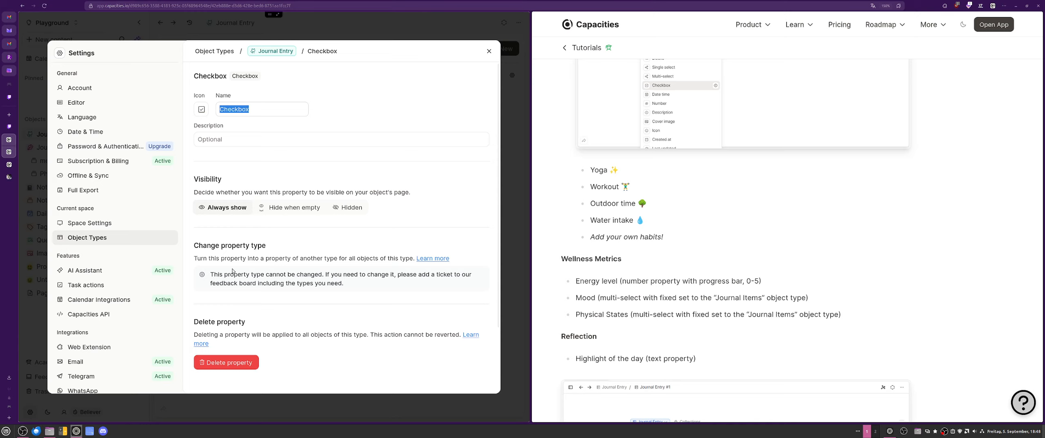
{"action": "type", "text": "10."}
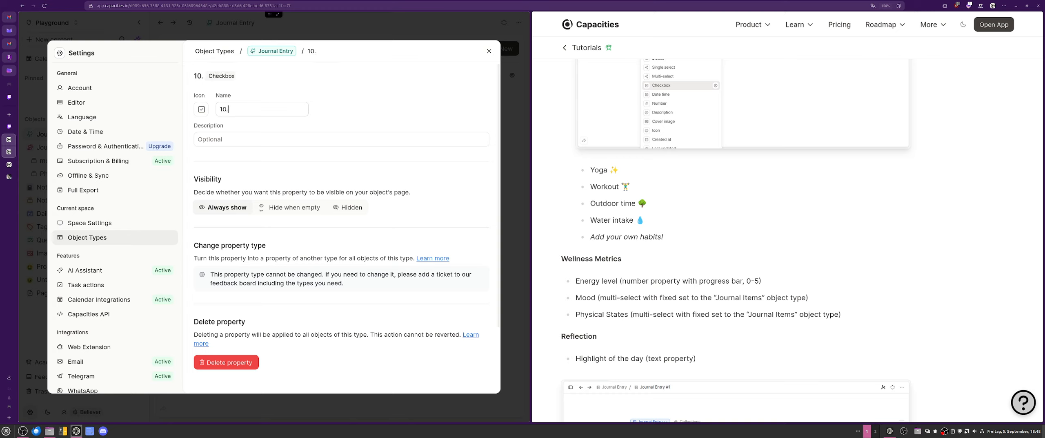
{"action": "type", "text": "000 st"}
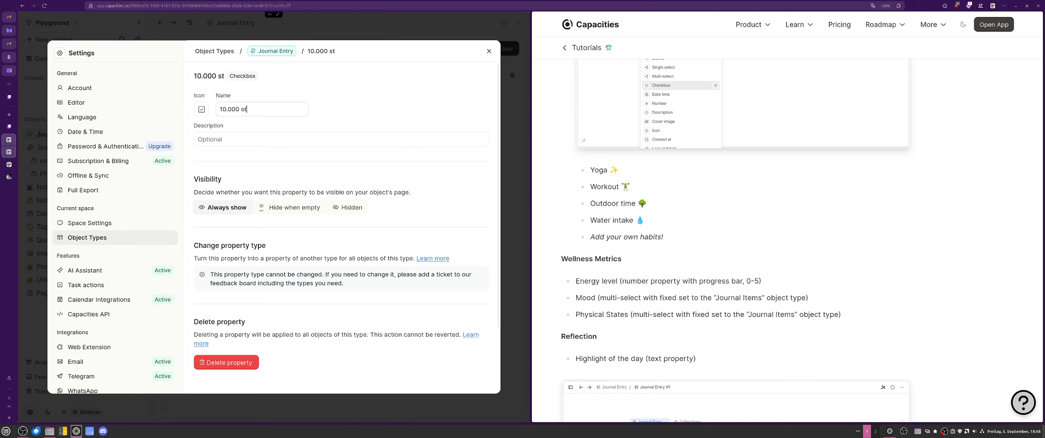
{"action": "key", "text": "BackSpace"}
{"action": "key", "text": "BackSpace"}
{"action": "type", "text": "stepy/day"}
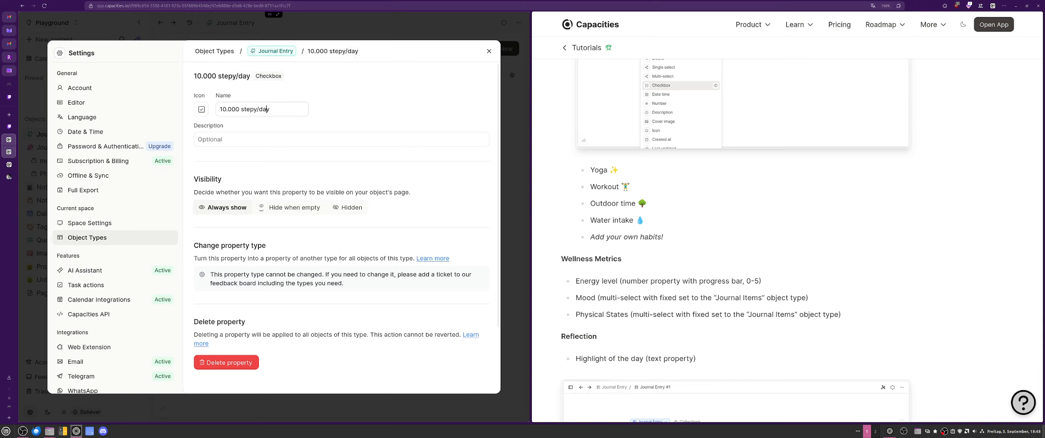
{"action": "left_click", "coordinate": [254, 109]}
{"action": "key", "text": "Delete"}
{"action": "type", "text": "s"}
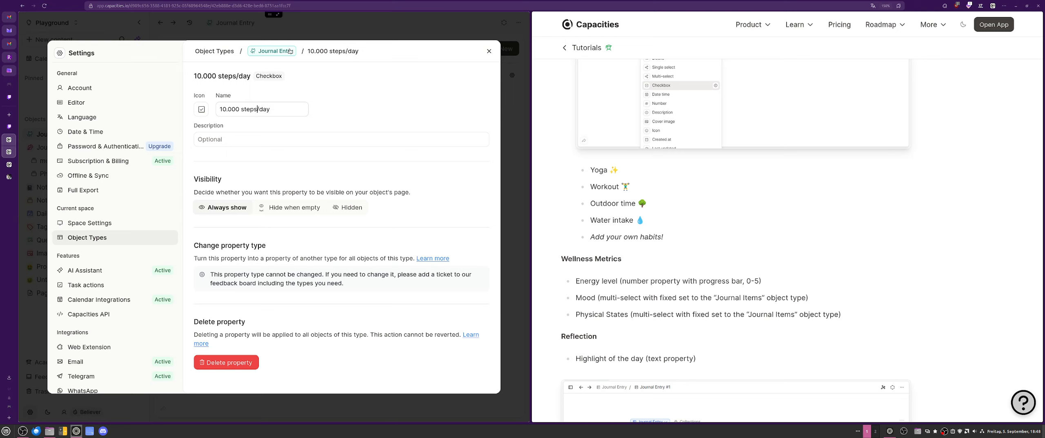
{"action": "left_click", "coordinate": [276, 51]}
Add a Checkbox property named "Plant Care" to the Journal Entry type and return to its settings.
{"action": "scroll", "coordinate": [377, 249], "scroll_direction": "down", "scroll_amount": 1}
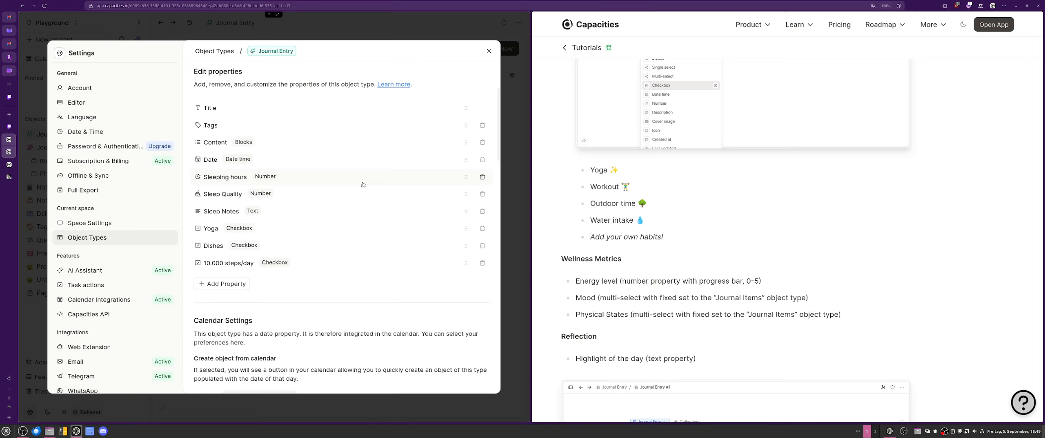
{"action": "left_click", "coordinate": [226, 284]}
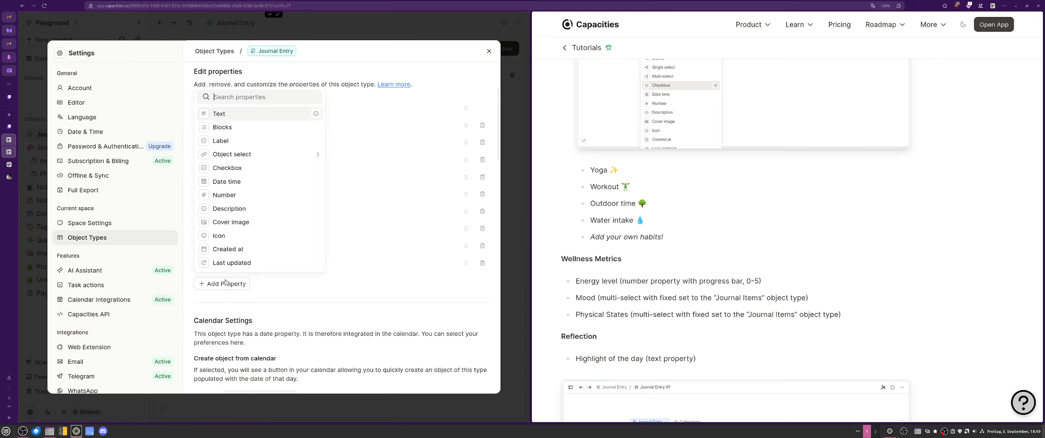
{"action": "left_click", "coordinate": [228, 168]}
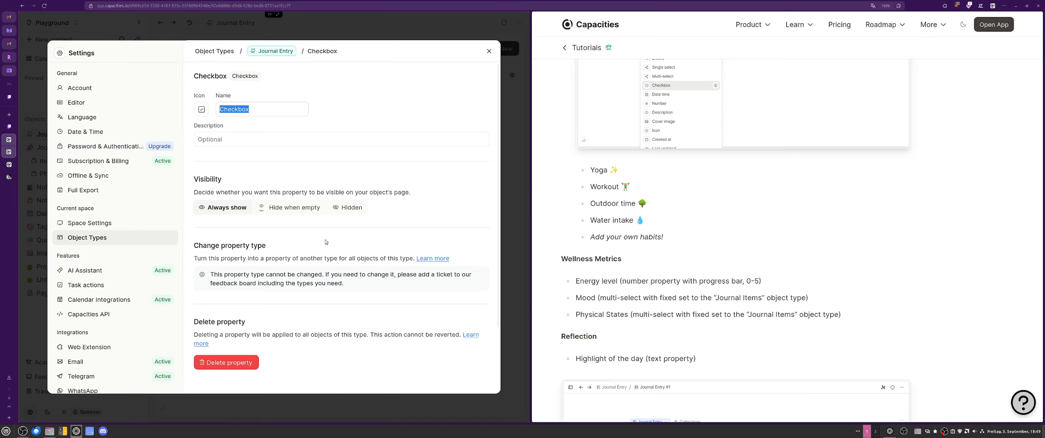
{"action": "type", "text": "Pla"}
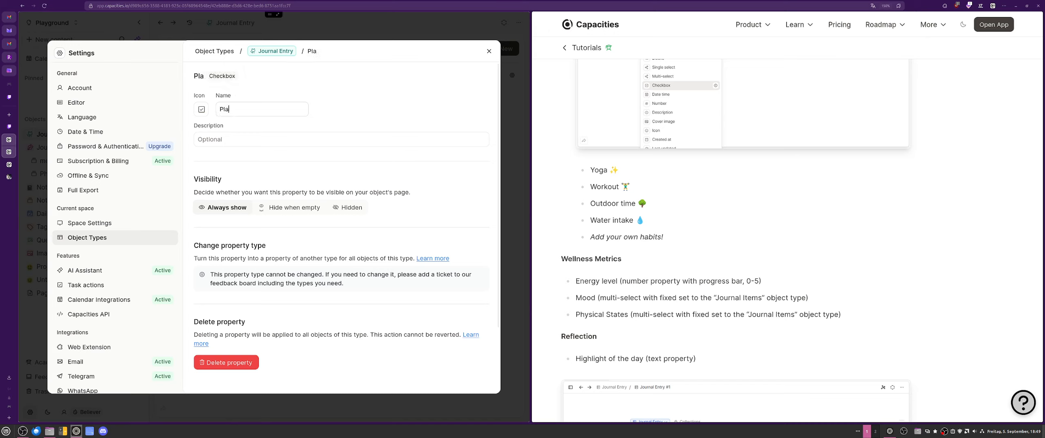
{"action": "type", "text": "nt care"}
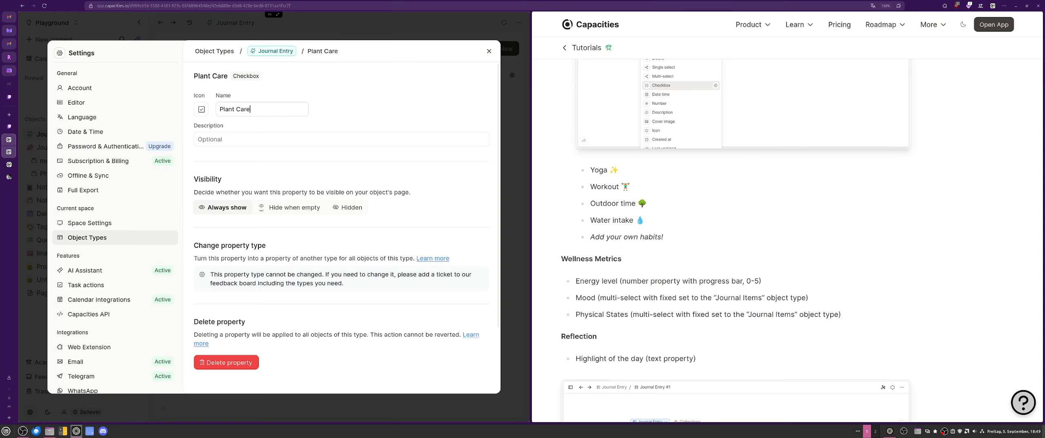
{"action": "left_click", "coordinate": [277, 49]}
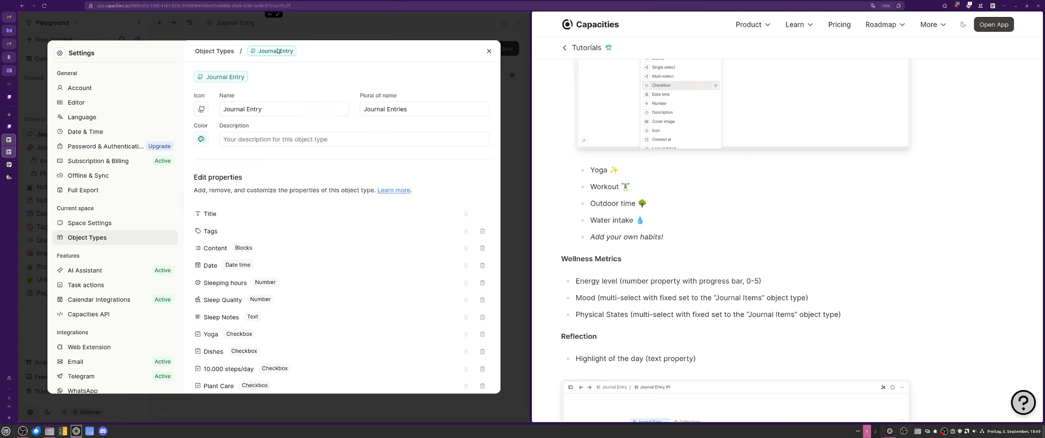
Following the tutorial's Wellness Metrics section, add a Number property named "Energy-Level" to the Journal Entry type.
{"action": "scroll", "coordinate": [752, 185], "scroll_direction": "down", "scroll_amount": 3}
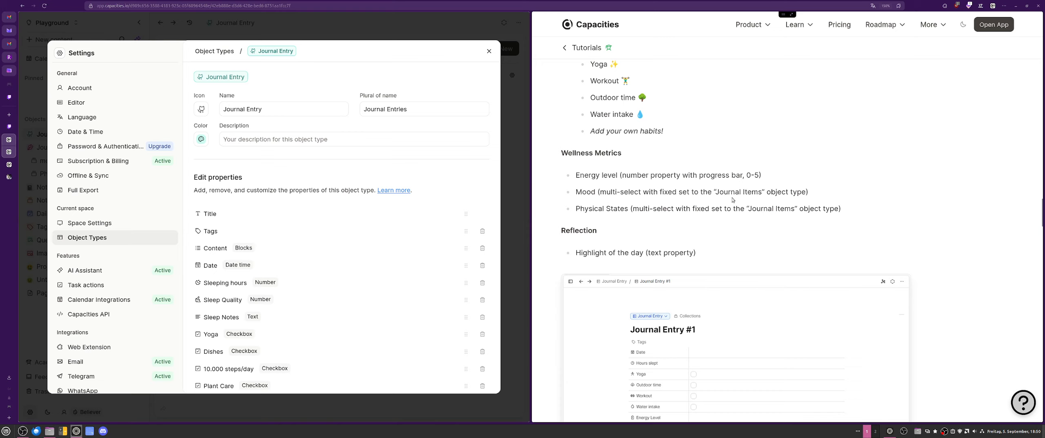
{"action": "scroll", "coordinate": [285, 253], "scroll_direction": "down", "scroll_amount": 3}
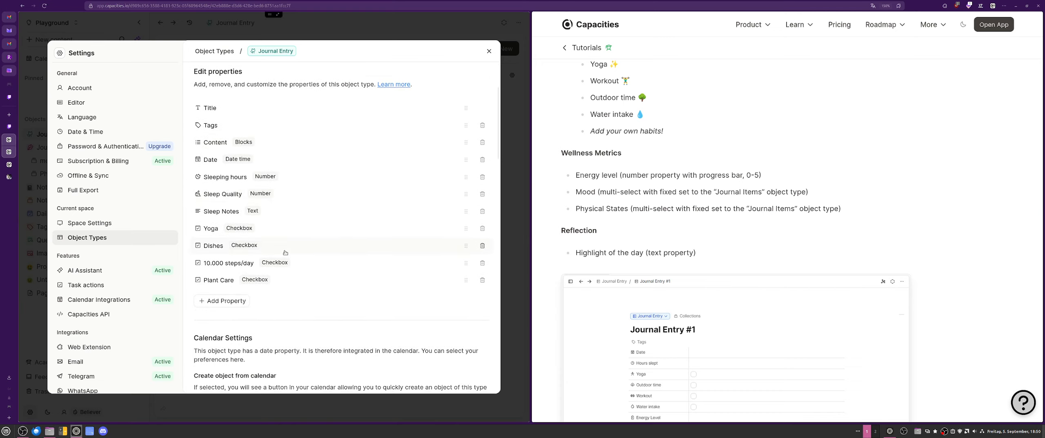
{"action": "scroll", "coordinate": [285, 253], "scroll_direction": "down", "scroll_amount": 3}
{"action": "left_click", "coordinate": [225, 248]}
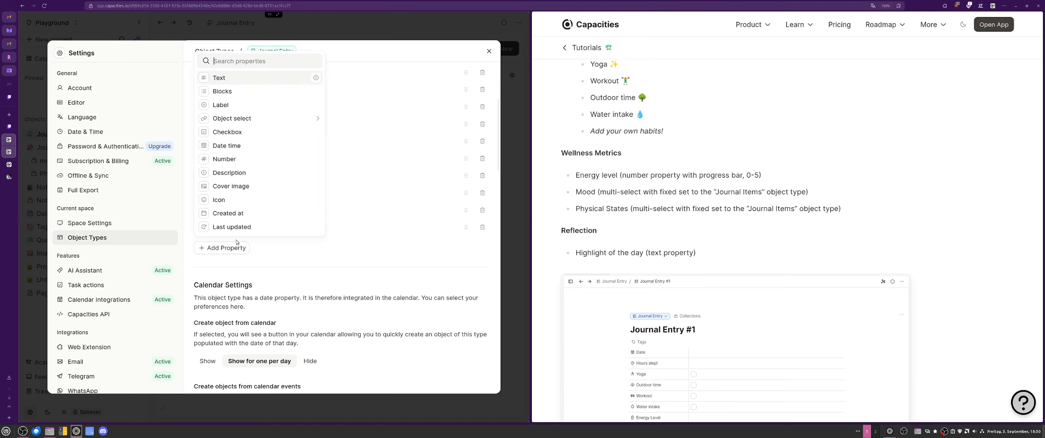
{"action": "left_click", "coordinate": [233, 161]}
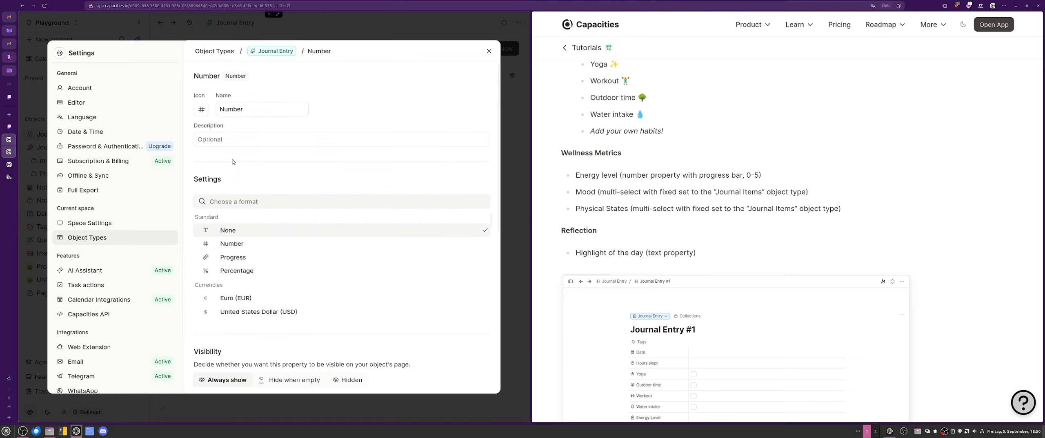
{"action": "left_click_drag", "start_coordinate": [281, 107], "coordinate": [215, 119]}
{"action": "key", "text": "BackSpace"}
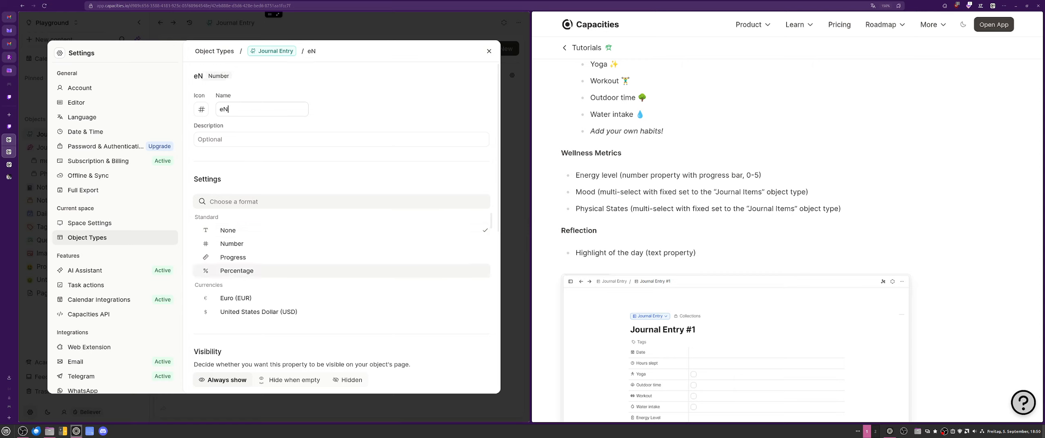
{"action": "type", "text": "Energy"}
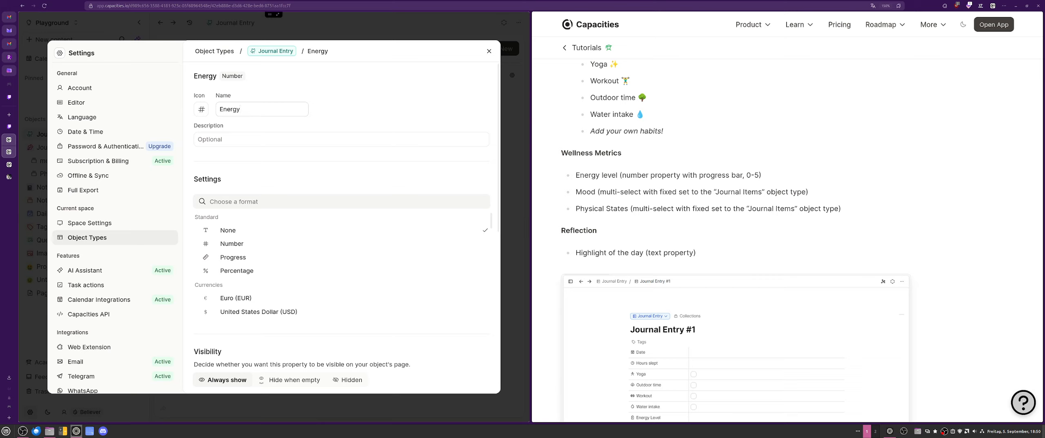
{"action": "type", "text": "-Level"}
Give the Energy-Level property the third icon found with "ener".
{"action": "left_click", "coordinate": [197, 115]}
{"action": "type", "text": "ener"}
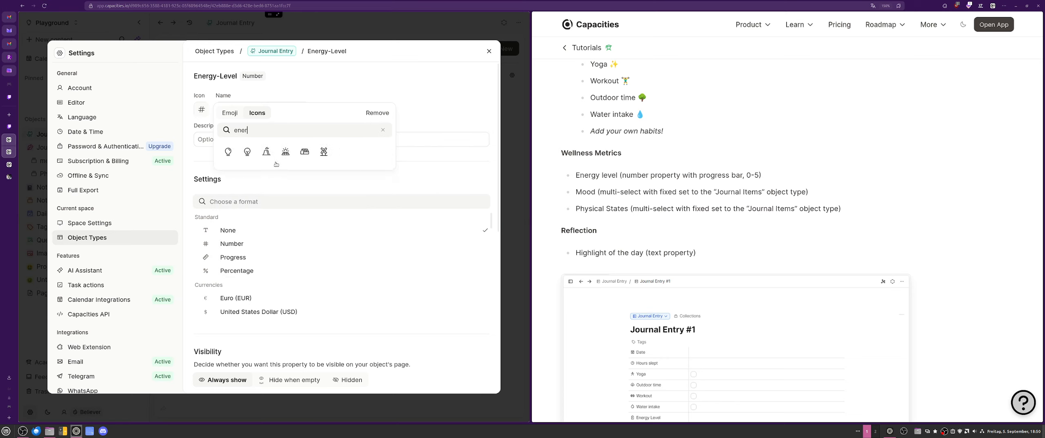
{"action": "left_click", "coordinate": [267, 152]}
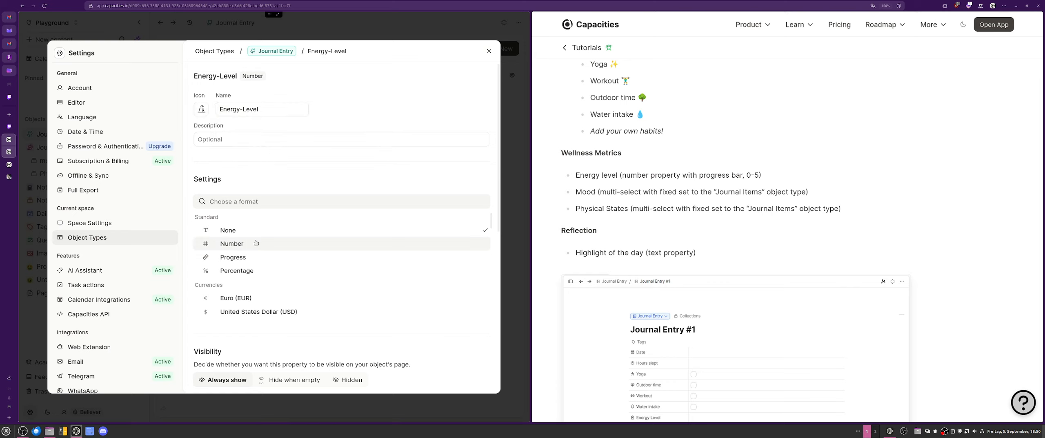
Set the Energy-Level format to Progress with 5 steps and return to the Journal Entry type's settings.
{"action": "left_click", "coordinate": [222, 258]}
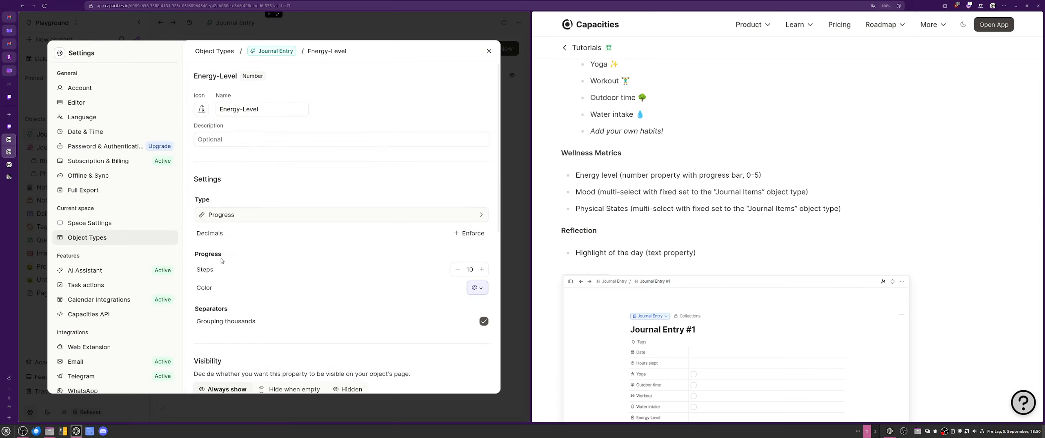
{"action": "double_click", "coordinate": [469, 270]}
{"action": "type", "text": "5"}
{"action": "left_click", "coordinate": [271, 51]}
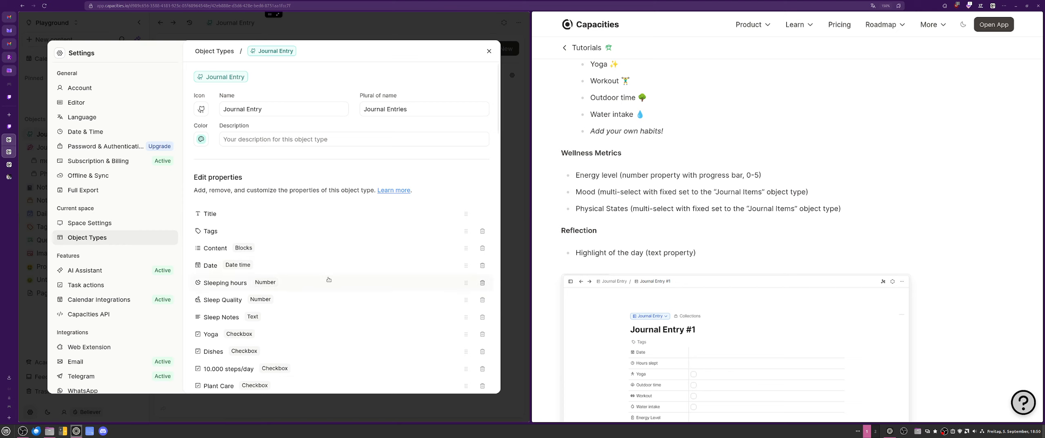
Add an object-select property linked to the Journal Item type to Journal Entry and name it "Mood".
{"action": "scroll", "coordinate": [300, 244], "scroll_direction": "down", "scroll_amount": 4}
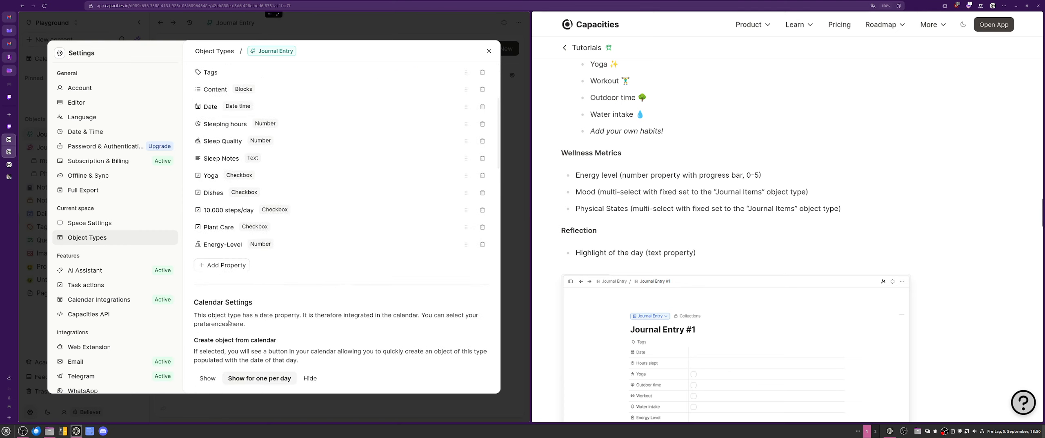
{"action": "left_click", "coordinate": [223, 265]}
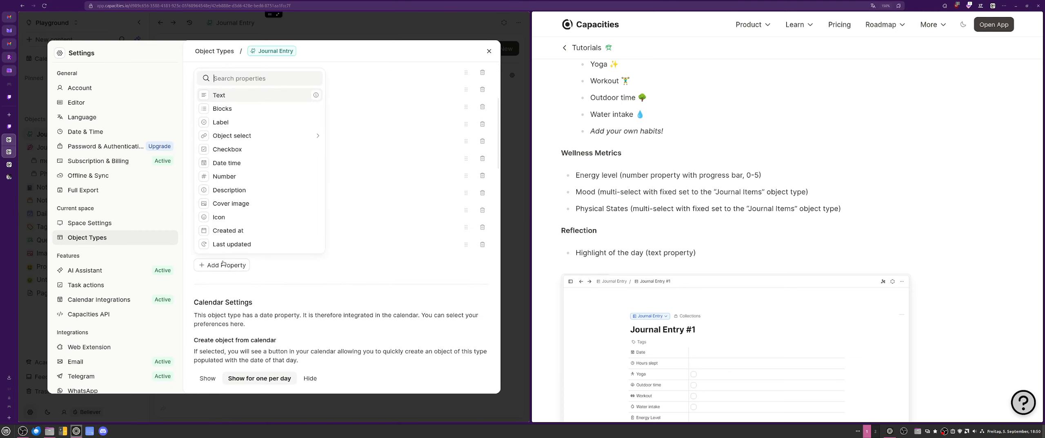
{"action": "left_click", "coordinate": [276, 136]}
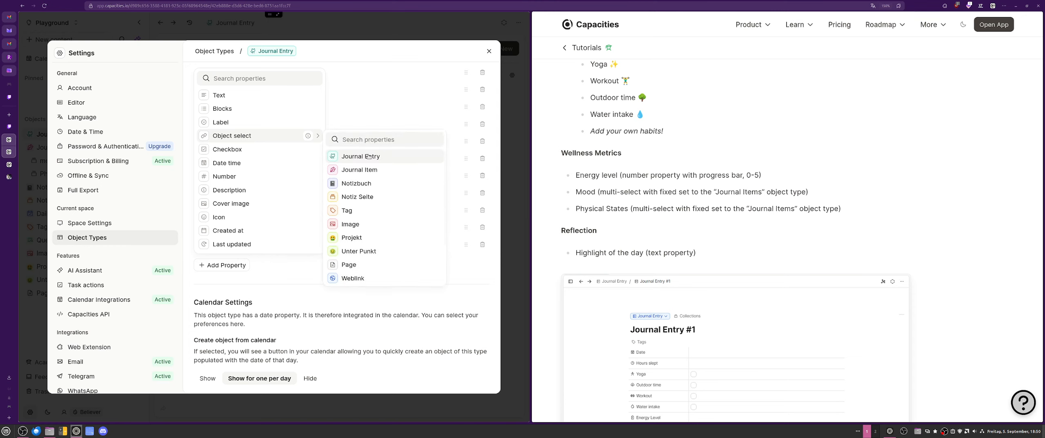
{"action": "left_click", "coordinate": [359, 170]}
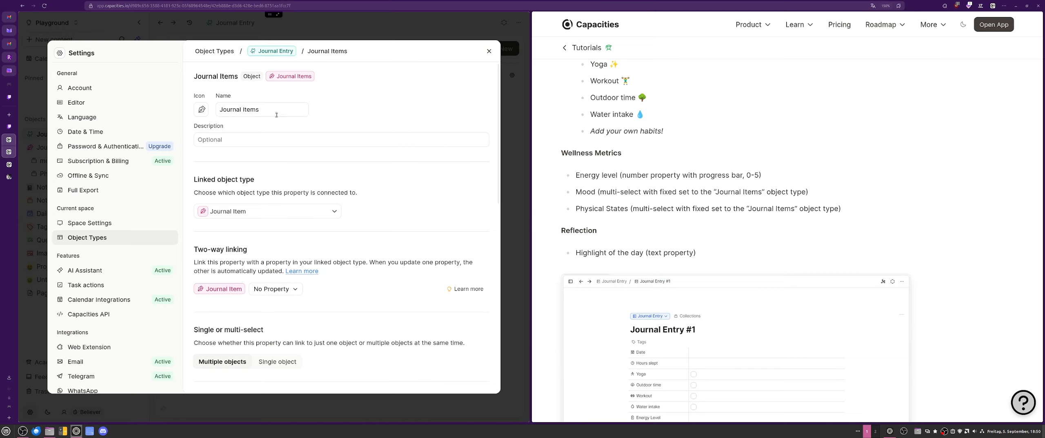
{"action": "left_click_drag", "start_coordinate": [277, 115], "coordinate": [189, 107]}
{"action": "type", "text": "Moo"}
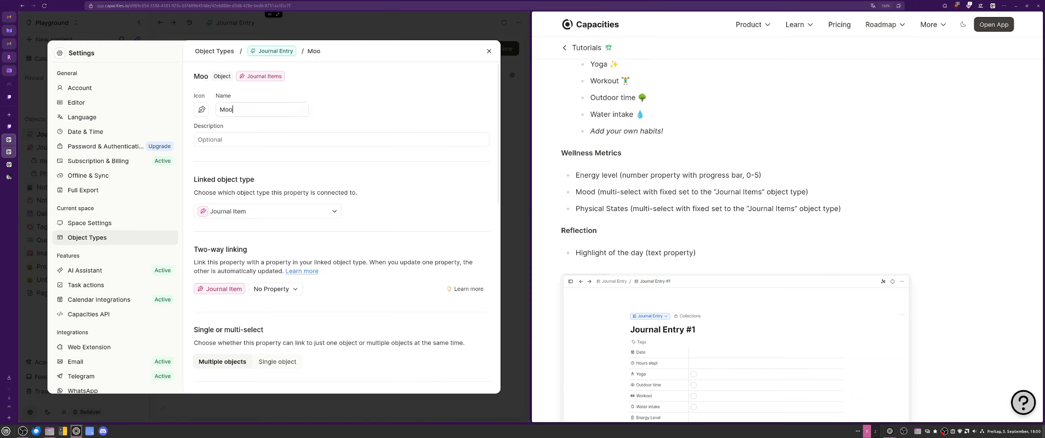
{"action": "type", "text": "d"}
Set the Mood property's two-way linking to the Journal Entries property of Journal Item.
{"action": "scroll", "coordinate": [294, 190], "scroll_direction": "down", "scroll_amount": 3}
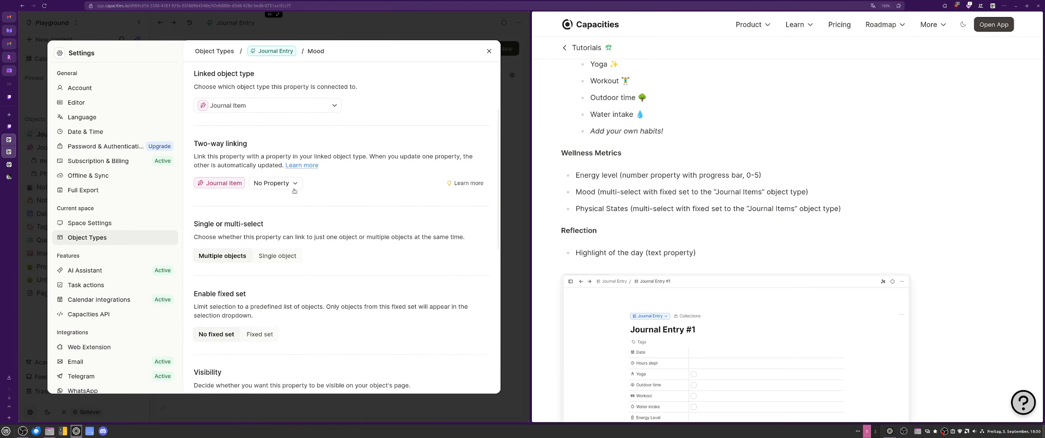
{"action": "left_click", "coordinate": [294, 190]}
{"action": "left_click", "coordinate": [282, 234]}
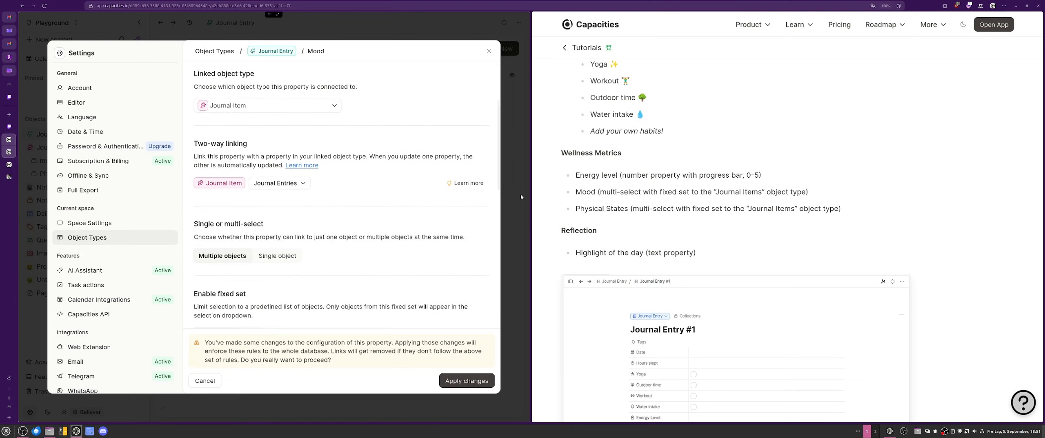
Enable a calculated fixed set for the Mood property, apply the changes and return to the Journal Entry type's settings.
{"action": "scroll", "coordinate": [677, 200], "scroll_direction": "down", "scroll_amount": 2}
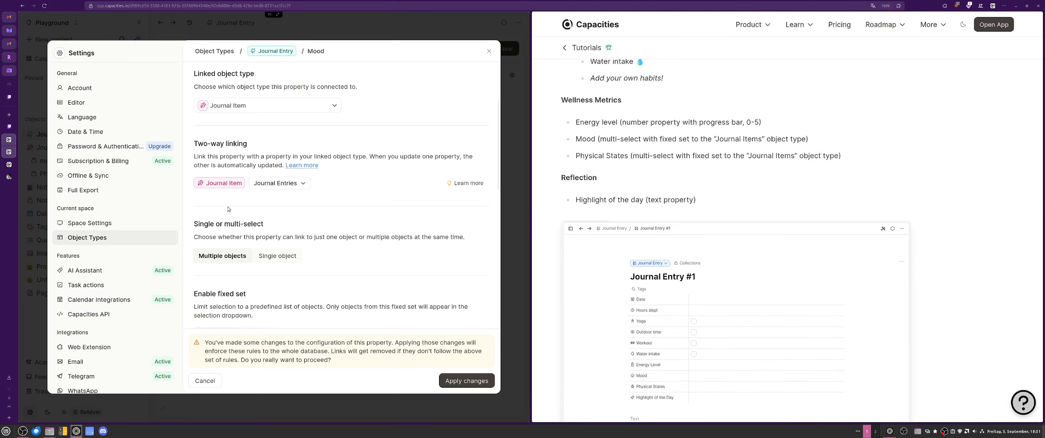
{"action": "scroll", "coordinate": [359, 254], "scroll_direction": "down", "scroll_amount": 3}
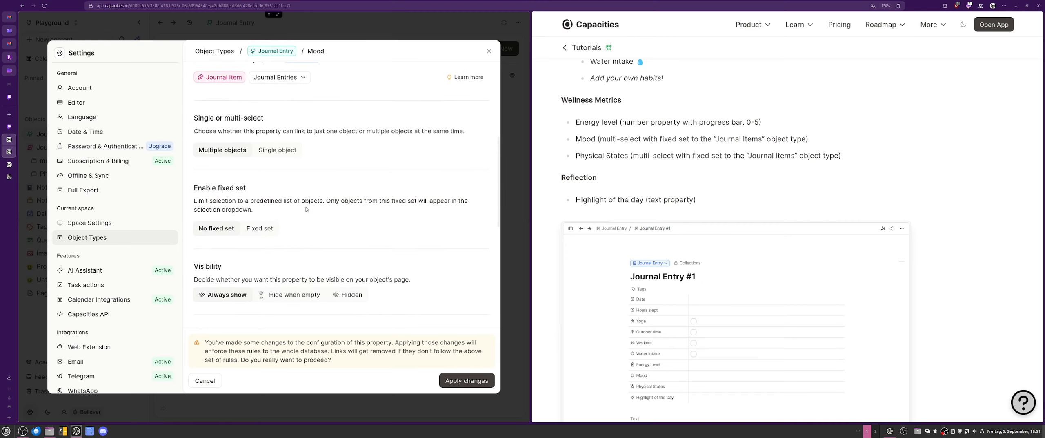
{"action": "left_click", "coordinate": [260, 229]}
{"action": "scroll", "coordinate": [299, 224], "scroll_direction": "down", "scroll_amount": 3}
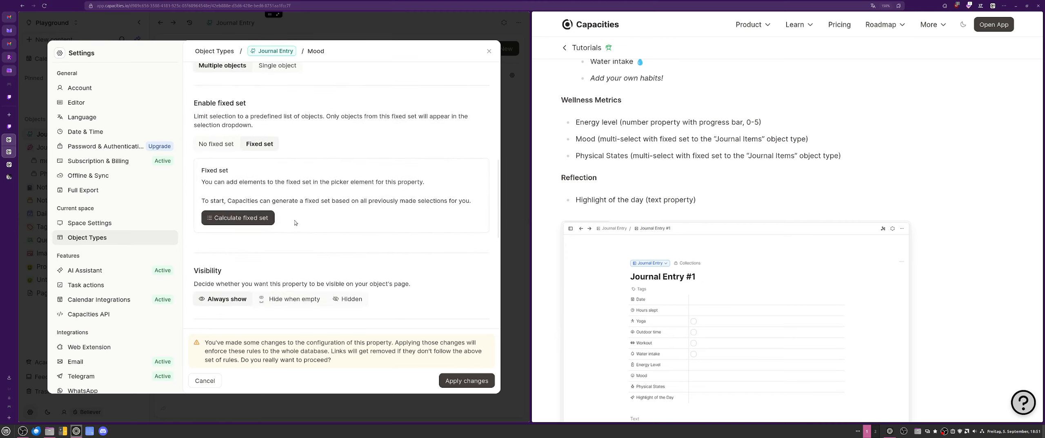
{"action": "left_click", "coordinate": [250, 218]}
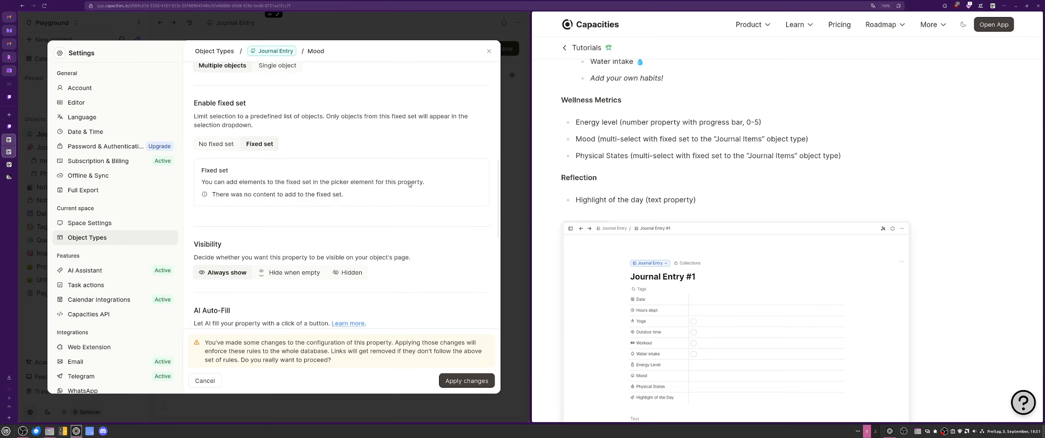
{"action": "scroll", "coordinate": [444, 226], "scroll_direction": "down", "scroll_amount": 7}
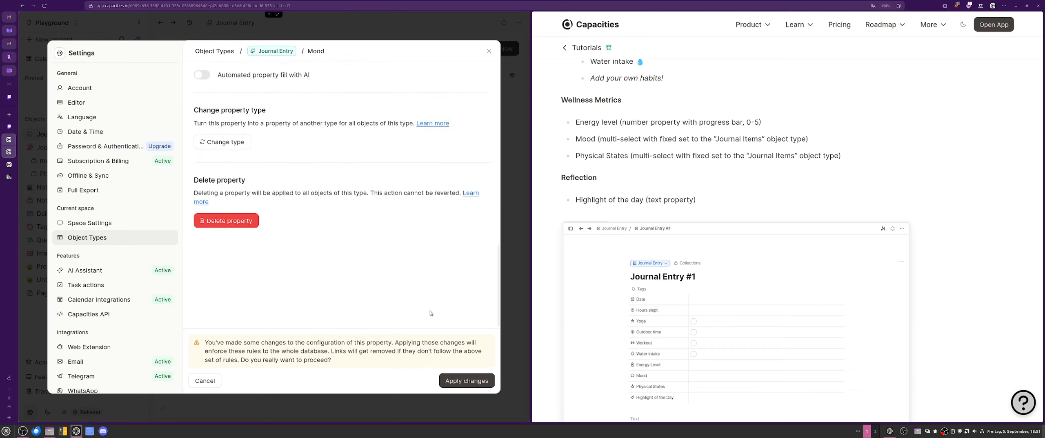
{"action": "left_click", "coordinate": [482, 380]}
{"action": "scroll", "coordinate": [326, 137], "scroll_direction": "up", "scroll_amount": 5}
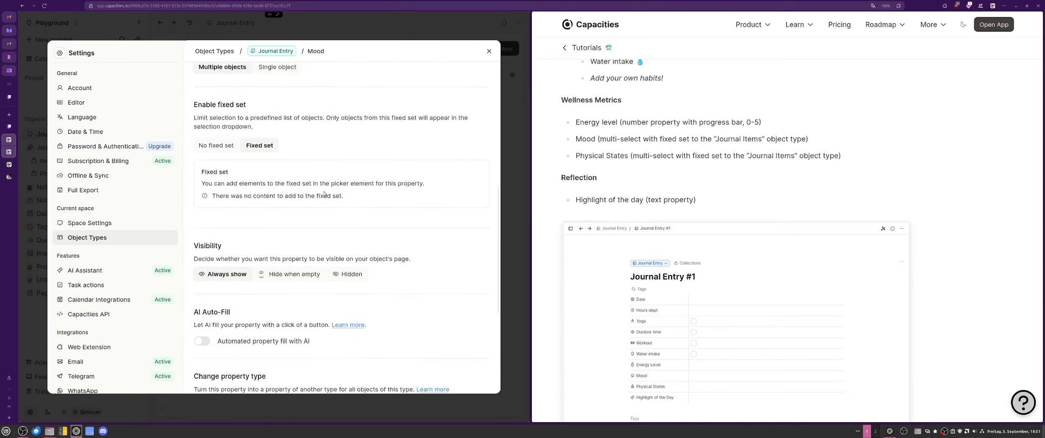
{"action": "left_click", "coordinate": [271, 51]}
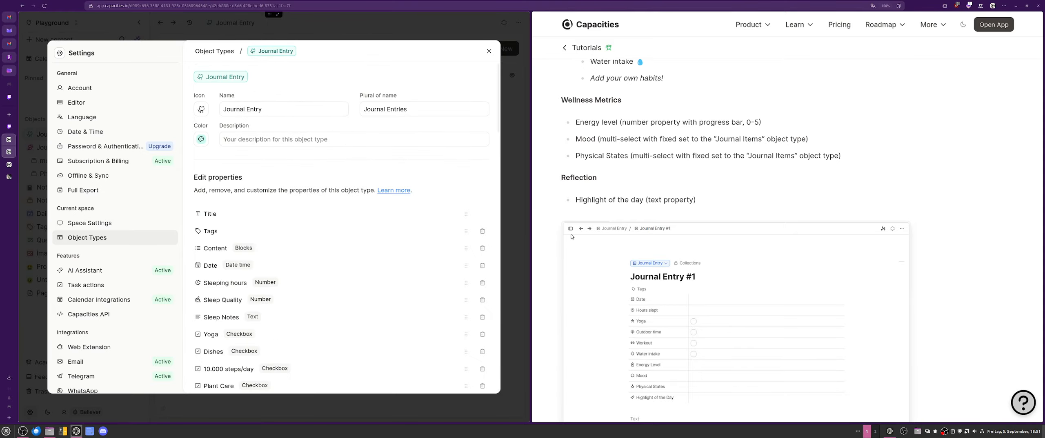
Add another object-select property linked to the Journal Item type to Journal Entry.
{"action": "scroll", "coordinate": [325, 306], "scroll_direction": "down", "scroll_amount": 5}
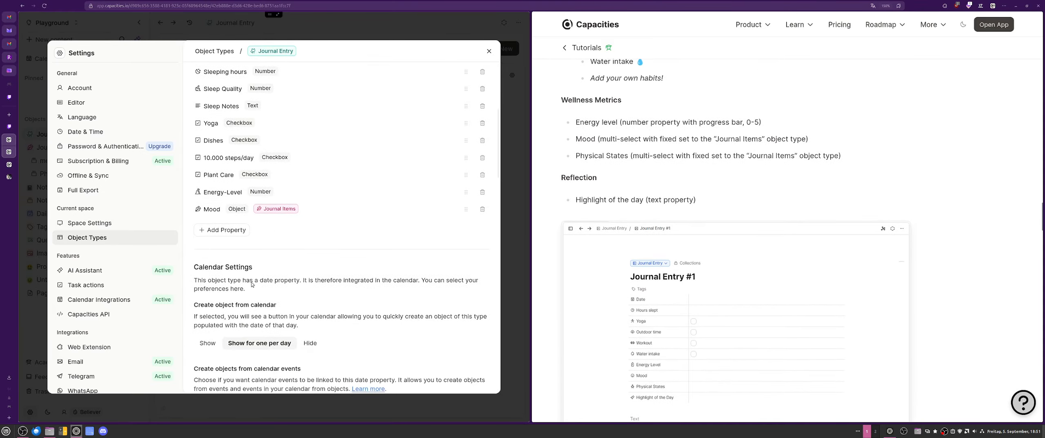
{"action": "left_click", "coordinate": [223, 229]}
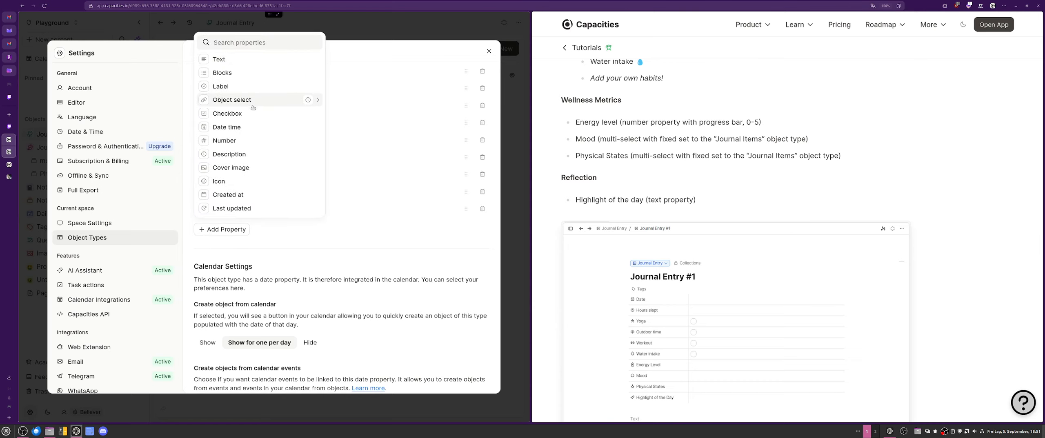
{"action": "mouse_move", "coordinate": [316, 100]}
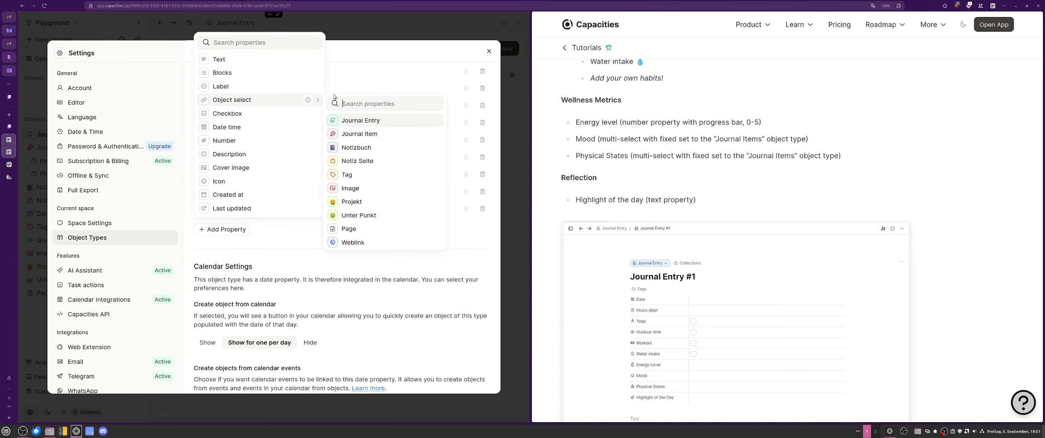
{"action": "left_click", "coordinate": [355, 134]}
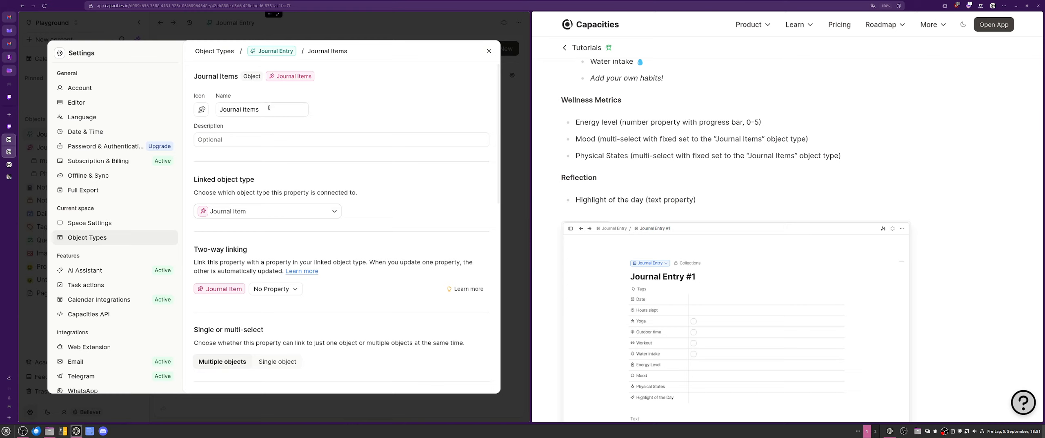
Name the new Journal Item object property "Physical States".
{"action": "key", "text": "ctrl+a"}
{"action": "type", "text": "Pys"}
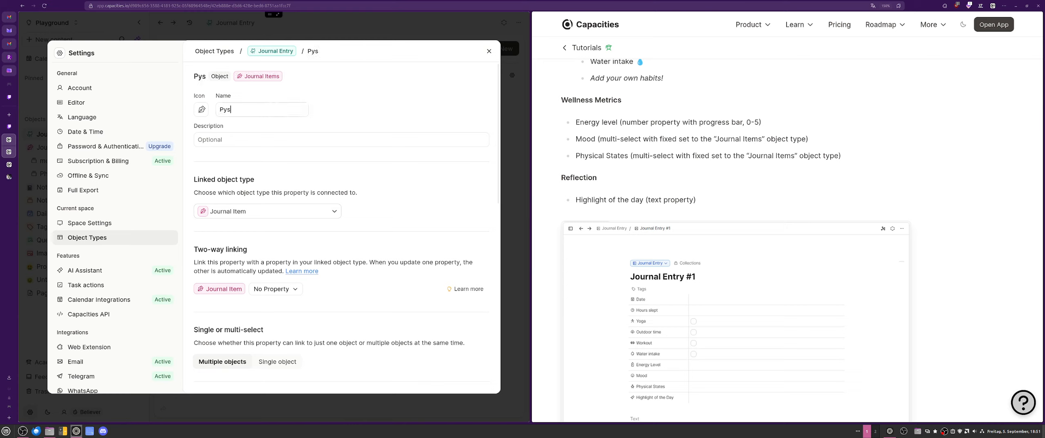
{"action": "key", "text": "BackSpace"}
{"action": "key", "text": "BackSpace"}
{"action": "type", "text": "hyso"}
{"action": "key", "text": "BackSpace"}
{"action": "type", "text": "icl"}
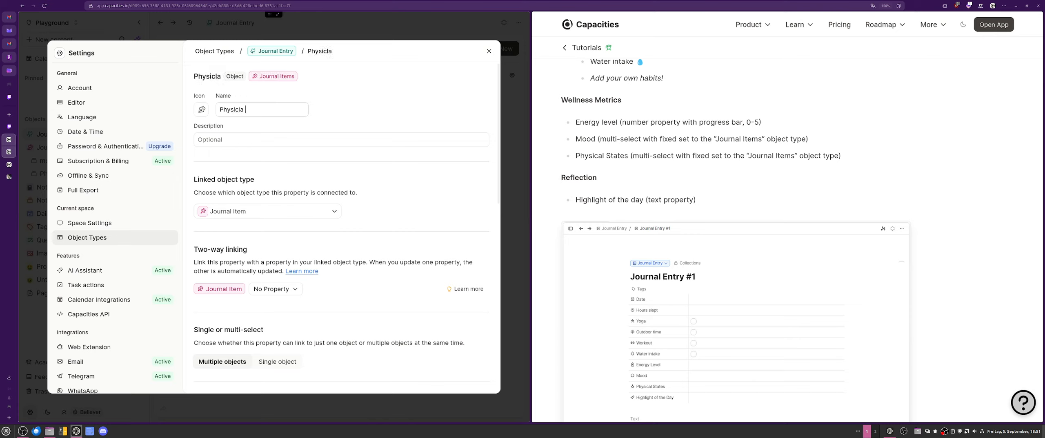
{"action": "key", "text": "BackSpace"}
{"action": "type", "text": "al States"}
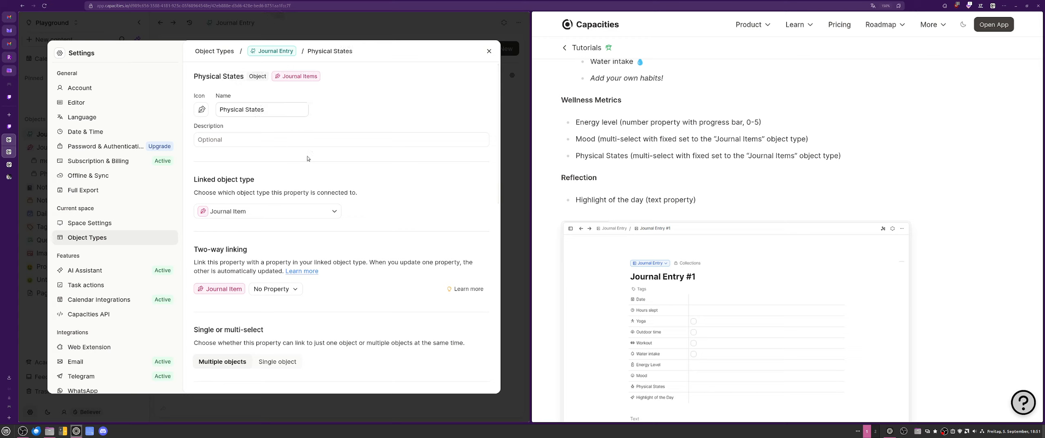
Link the Physical States property two-way with Journal Item's Journal Entries property and apply the changes.
{"action": "scroll", "coordinate": [322, 223], "scroll_direction": "down", "scroll_amount": 1}
{"action": "left_click", "coordinate": [274, 238]}
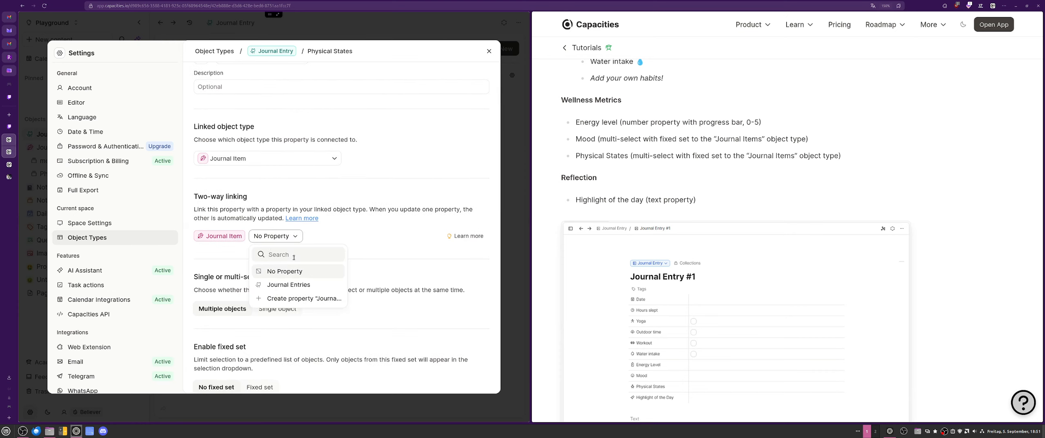
{"action": "left_click", "coordinate": [321, 285]}
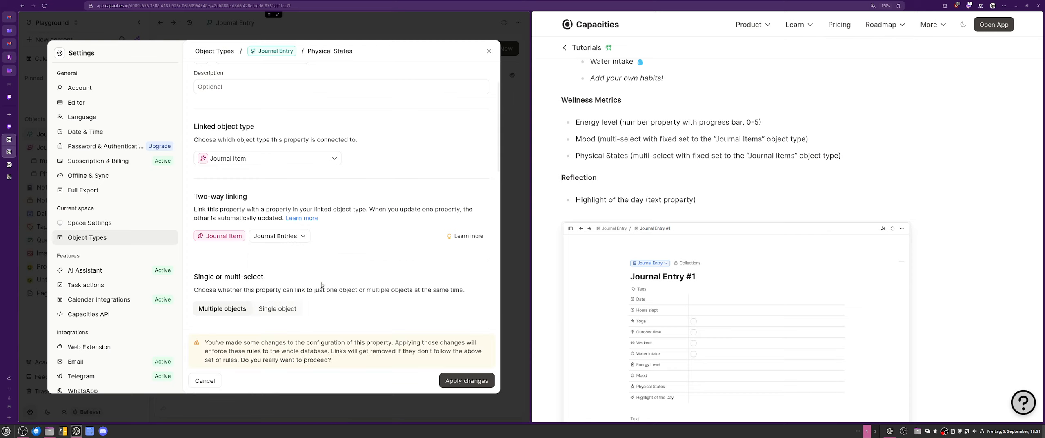
{"action": "scroll", "coordinate": [344, 262], "scroll_direction": "up", "scroll_amount": 2}
{"action": "scroll", "coordinate": [347, 263], "scroll_direction": "down", "scroll_amount": 4}
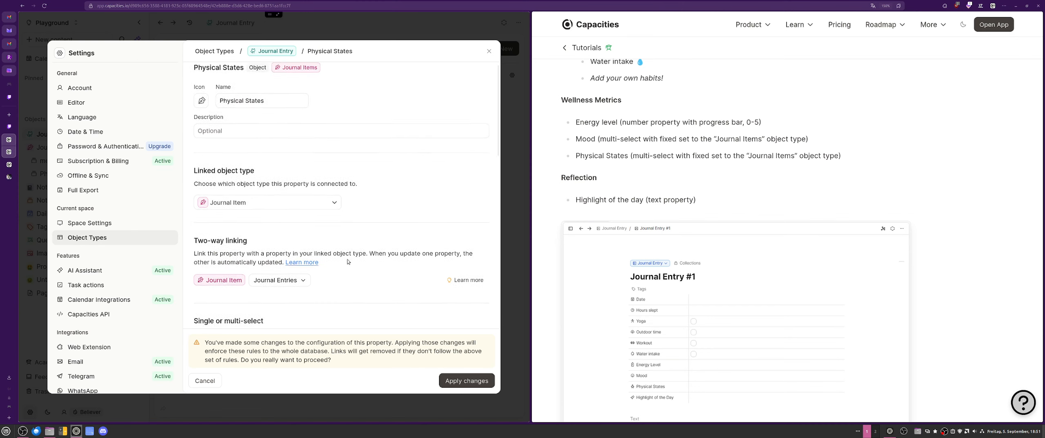
{"action": "left_click", "coordinate": [467, 381]}
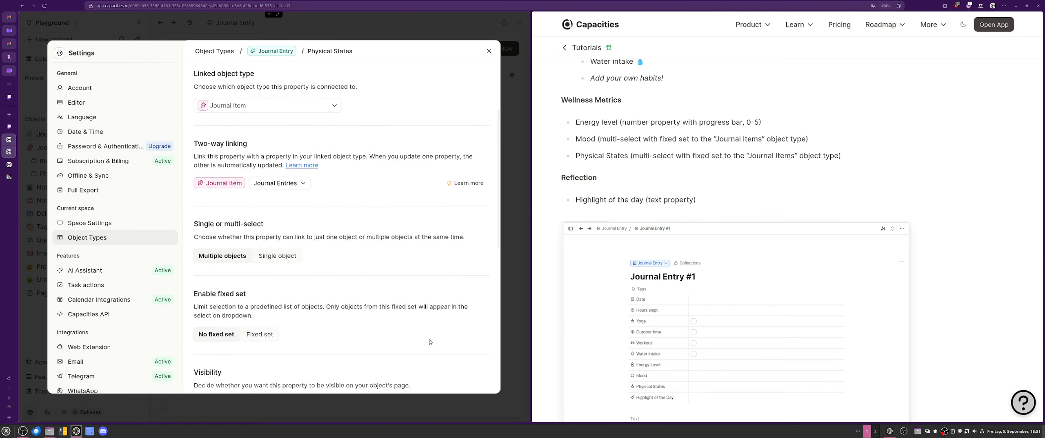
Switch the Physical States property to a fixed set, apply the changes and return to the Journal Entry type's settings.
{"action": "left_click", "coordinate": [260, 334]}
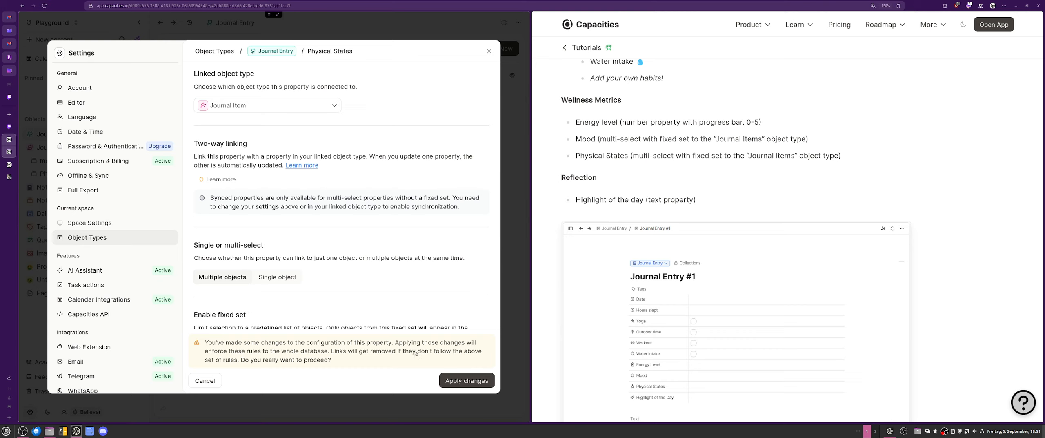
{"action": "scroll", "coordinate": [418, 287], "scroll_direction": "down", "scroll_amount": 5}
{"action": "left_click", "coordinate": [469, 382]}
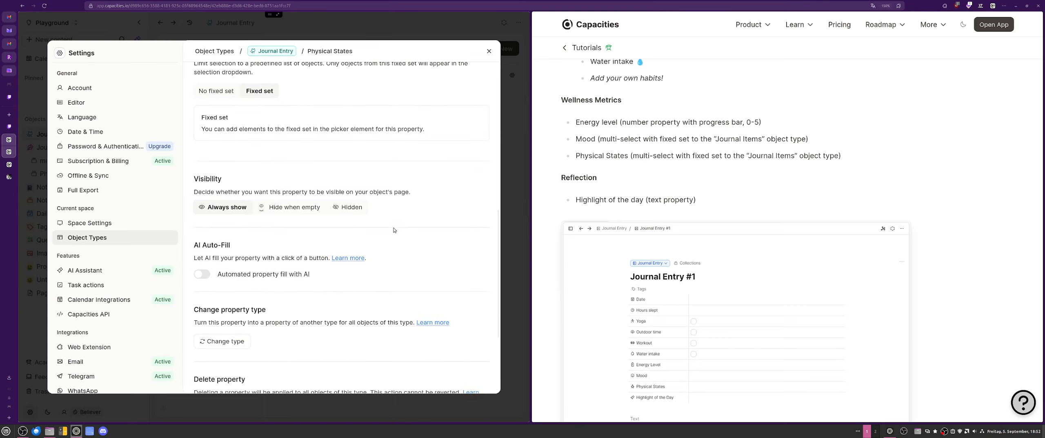
{"action": "scroll", "coordinate": [384, 218], "scroll_direction": "up", "scroll_amount": 4}
{"action": "scroll", "coordinate": [384, 217], "scroll_direction": "up", "scroll_amount": 4}
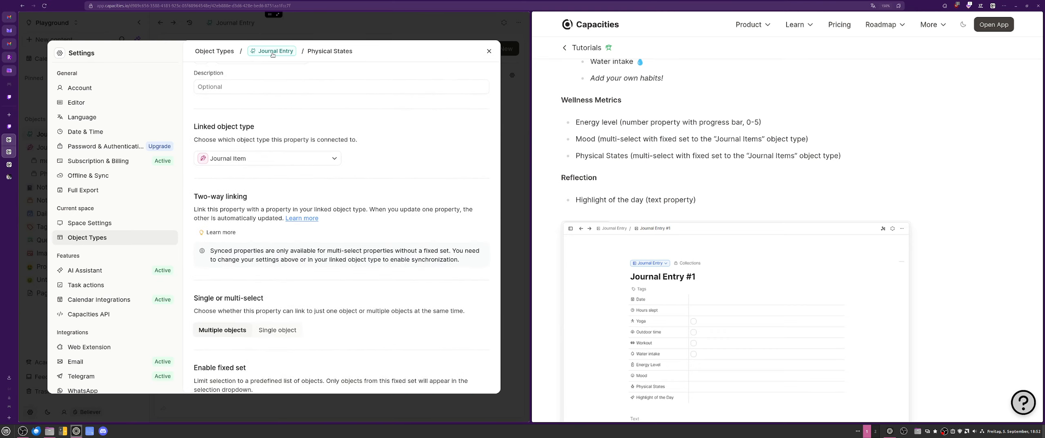
{"action": "scroll", "coordinate": [305, 78], "scroll_direction": "up", "scroll_amount": 2}
{"action": "left_click", "coordinate": [272, 51]}
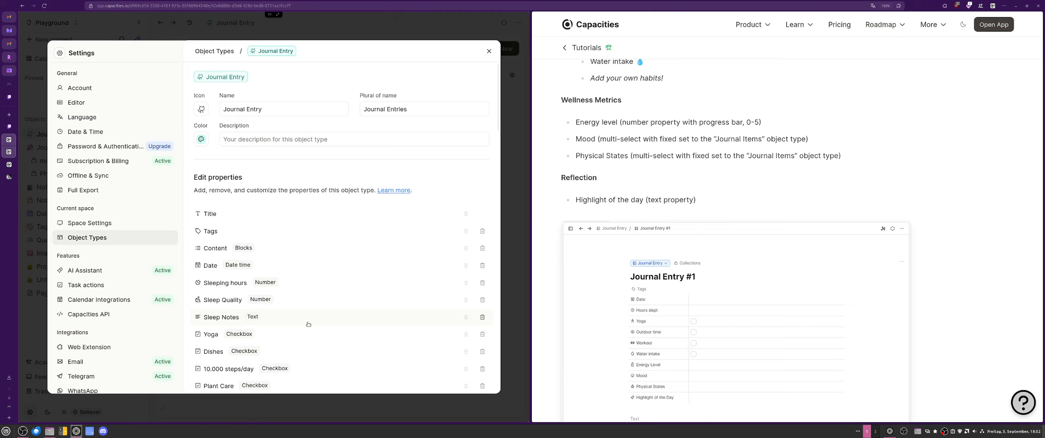
Move the Content property to the end of the Journal Entry property list, below Physical States.
{"action": "scroll", "coordinate": [301, 288], "scroll_direction": "down", "scroll_amount": 3}
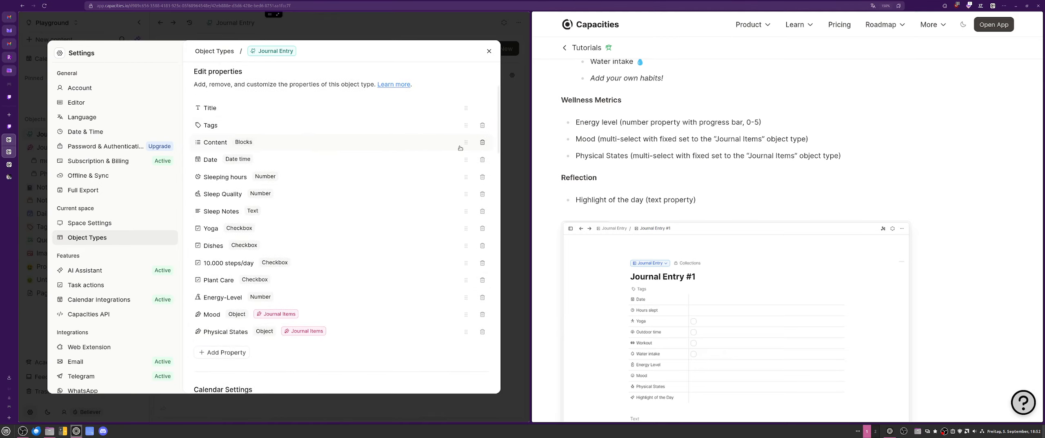
{"action": "left_click_drag", "start_coordinate": [466, 143], "coordinate": [451, 307]}
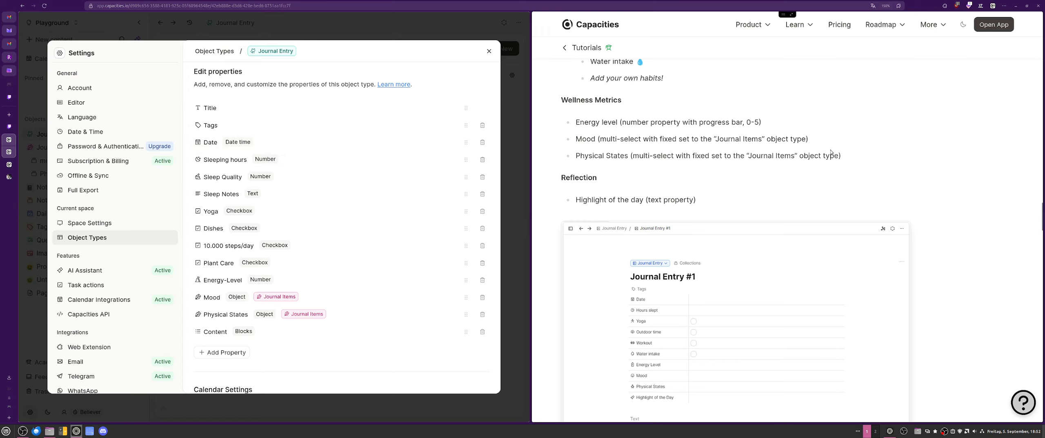
Following the tutorial's Reflection section, add a Text property named "Highlight" to the Journal Entry type.
{"action": "scroll", "coordinate": [668, 193], "scroll_direction": "down", "scroll_amount": 3}
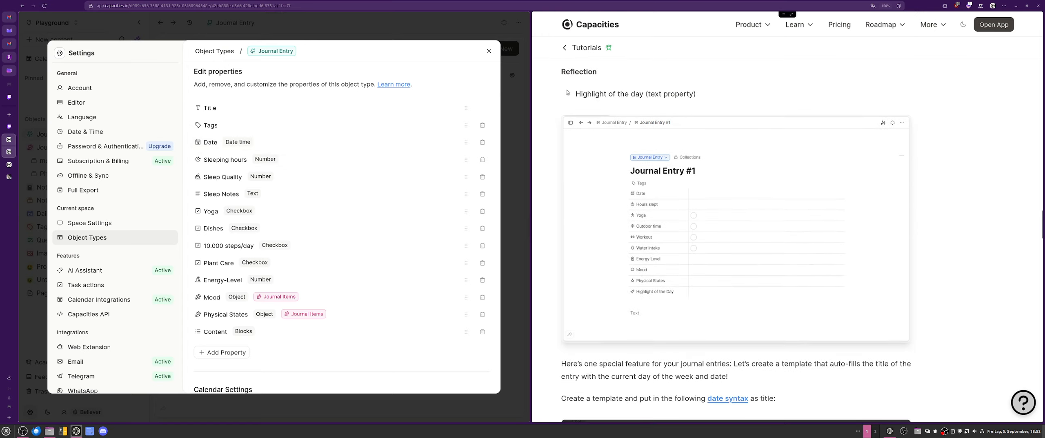
{"action": "scroll", "coordinate": [568, 93], "scroll_direction": "up", "scroll_amount": 2}
{"action": "scroll", "coordinate": [568, 93], "scroll_direction": "down", "scroll_amount": 1}
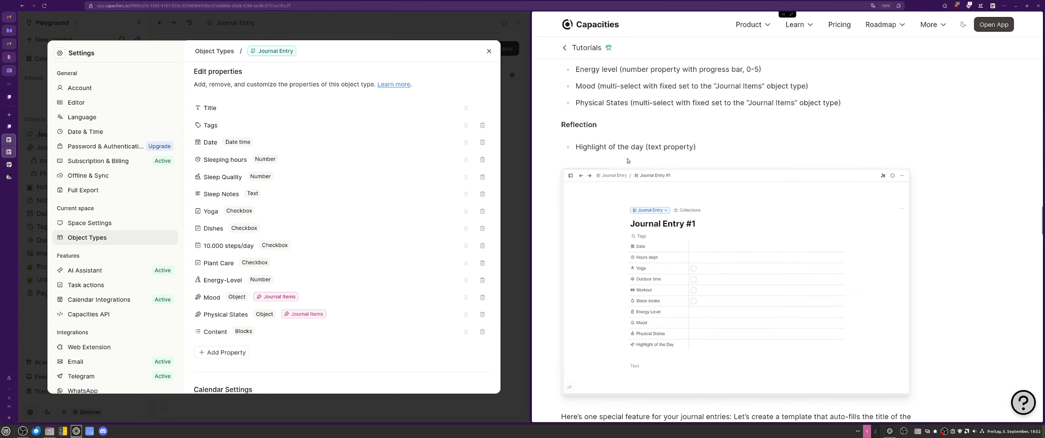
{"action": "left_click", "coordinate": [230, 356]}
{"action": "left_click", "coordinate": [243, 187]}
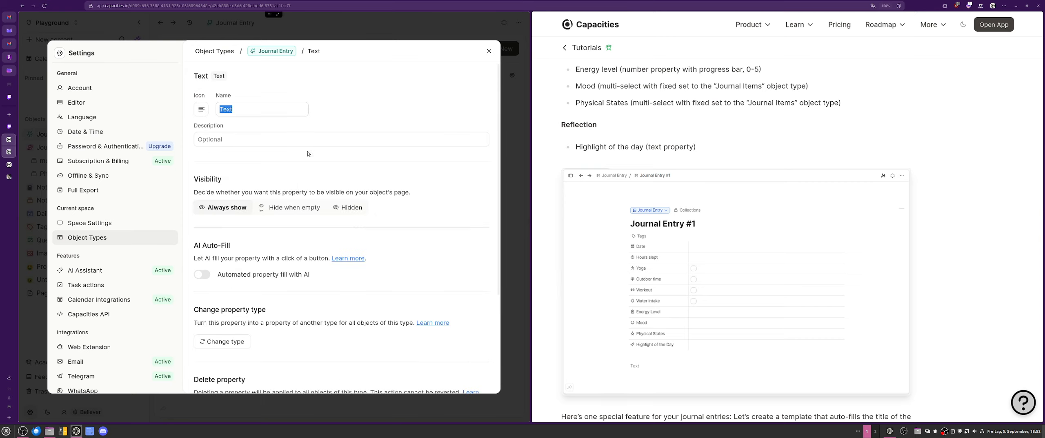
{"action": "type", "text": "Highlight"}
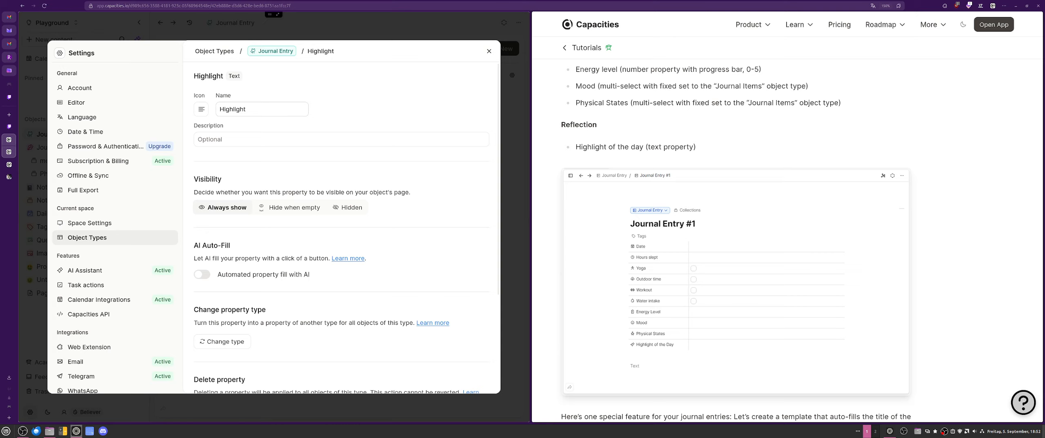
Complete the Text property's name as "Highlight of the day", give it the third icon found for "word", and return to the Journal Entry settings.
{"action": "type", "text": "of theday"}
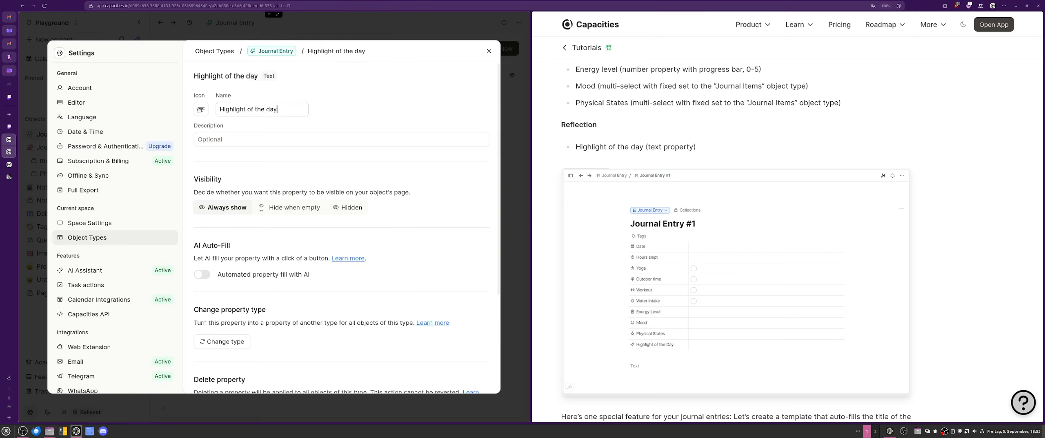
{"action": "left_click", "coordinate": [207, 110]}
{"action": "type", "text": "word"}
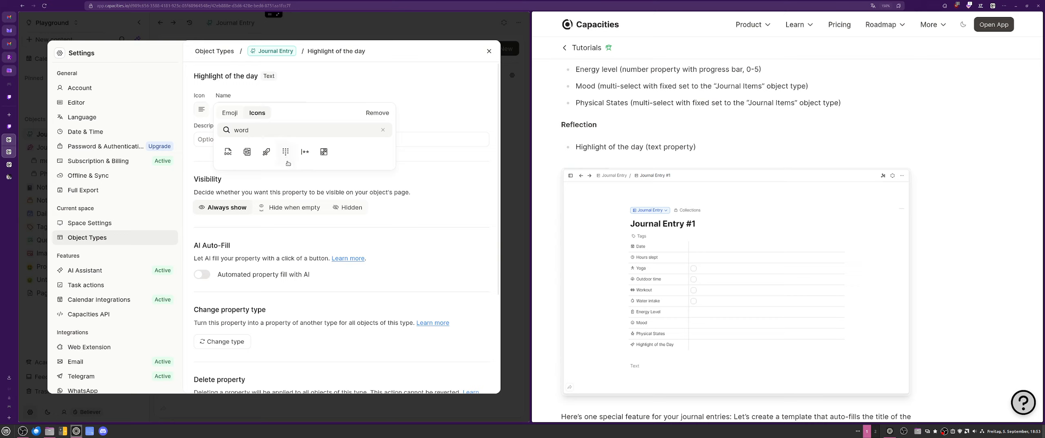
{"action": "left_click", "coordinate": [266, 152]}
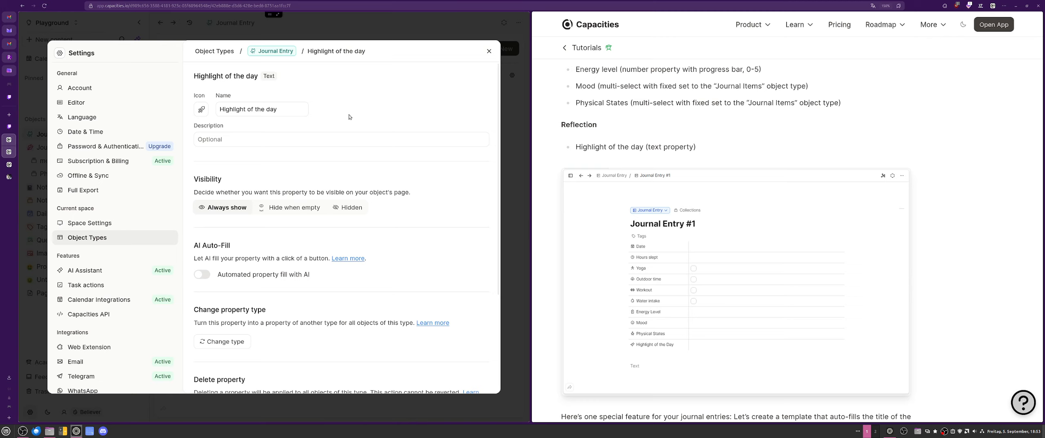
{"action": "scroll", "coordinate": [349, 118], "scroll_direction": "down", "scroll_amount": 3}
{"action": "scroll", "coordinate": [343, 147], "scroll_direction": "up", "scroll_amount": 3}
{"action": "left_click", "coordinate": [278, 52]}
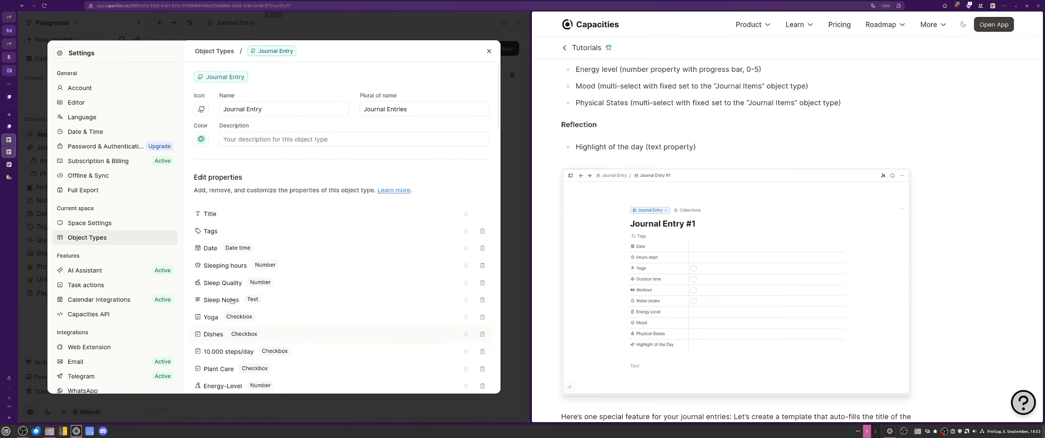
Create a new template for the Journal Entry type and name it "New Day".
{"action": "scroll", "coordinate": [290, 279], "scroll_direction": "down", "scroll_amount": 2}
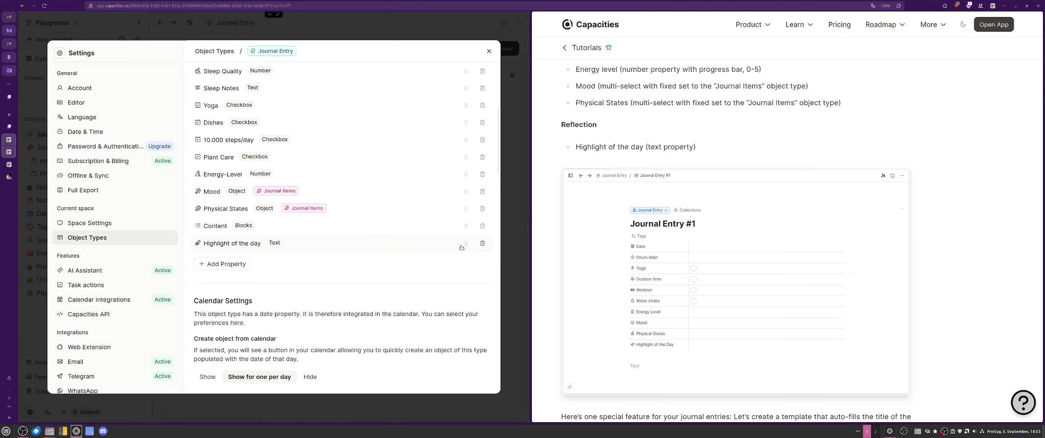
{"action": "scroll", "coordinate": [782, 169], "scroll_direction": "down", "scroll_amount": 5}
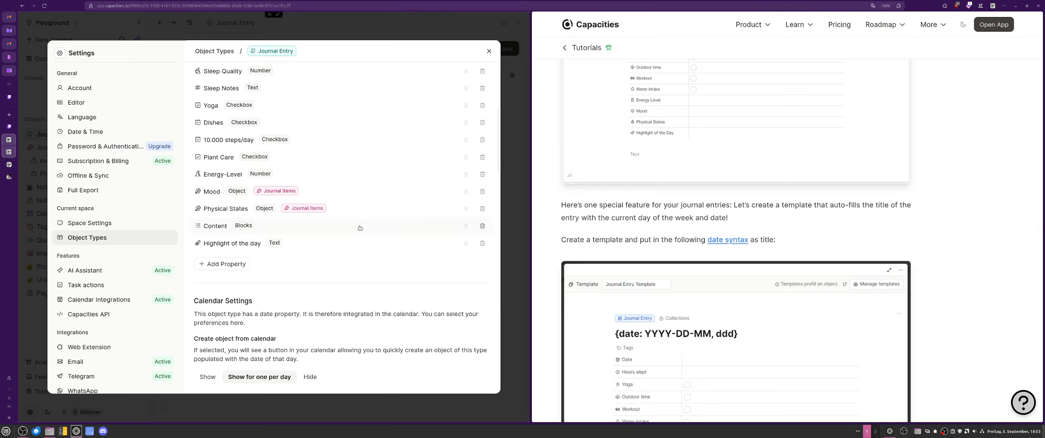
{"action": "scroll", "coordinate": [360, 227], "scroll_direction": "down", "scroll_amount": 3}
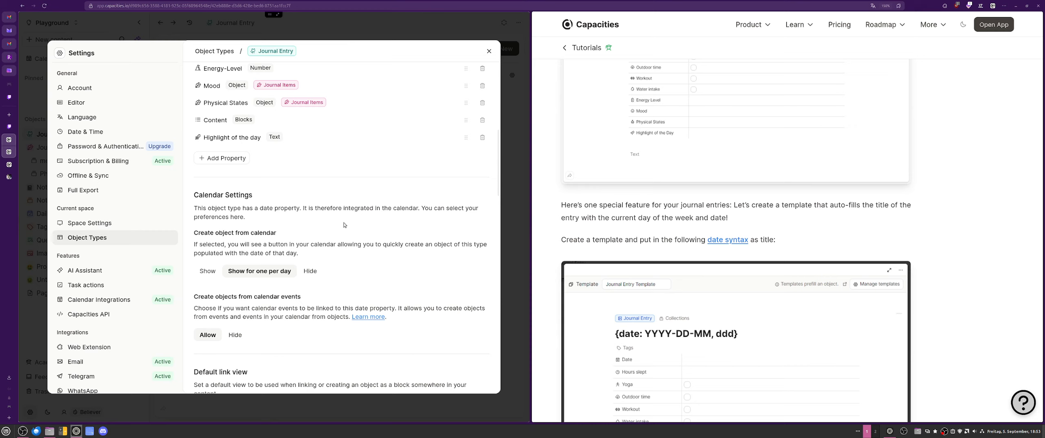
{"action": "scroll", "coordinate": [344, 225], "scroll_direction": "down", "scroll_amount": 3}
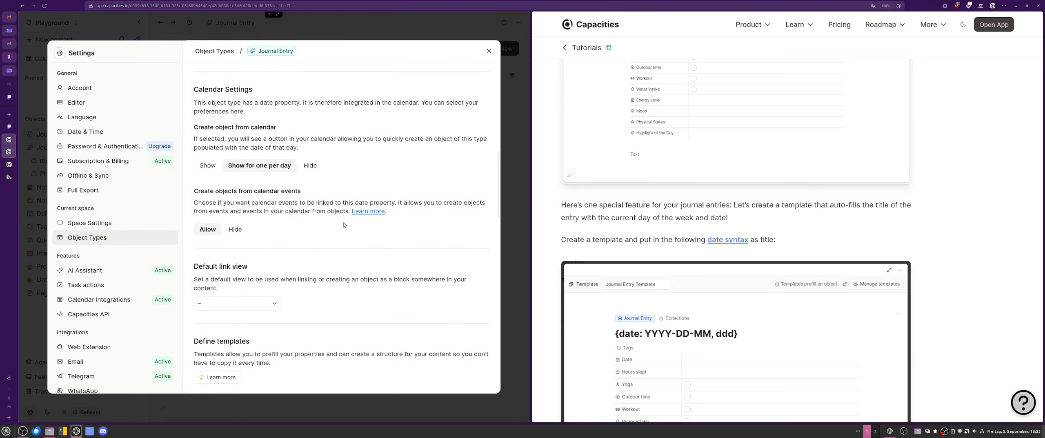
{"action": "scroll", "coordinate": [344, 225], "scroll_direction": "down", "scroll_amount": 3}
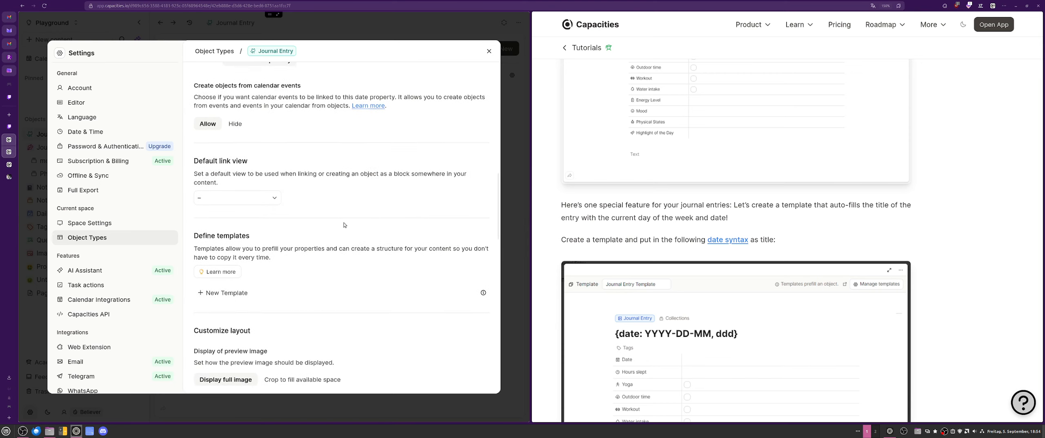
{"action": "left_click", "coordinate": [250, 293]}
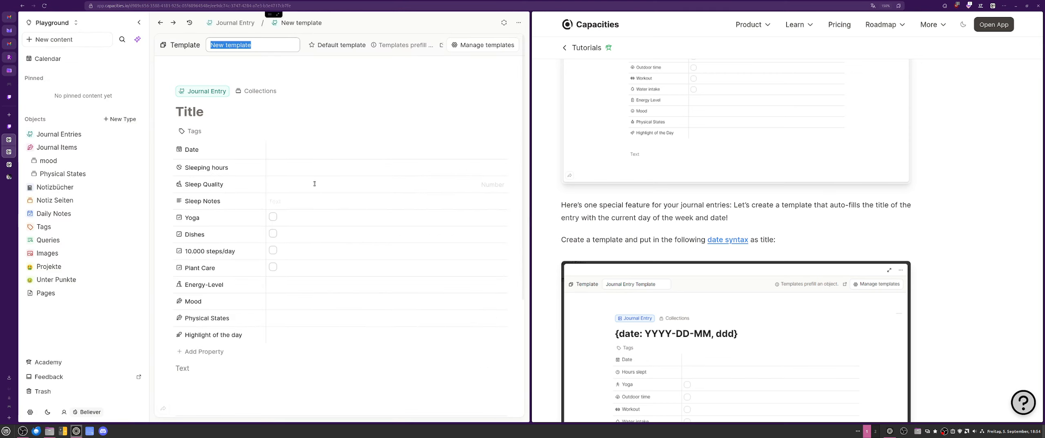
{"action": "scroll", "coordinate": [302, 106], "scroll_direction": "down", "scroll_amount": 2}
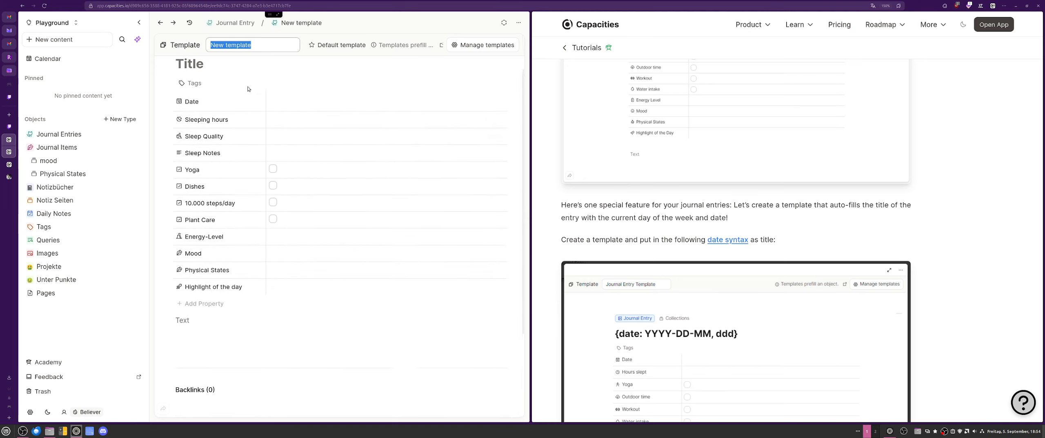
{"action": "scroll", "coordinate": [185, 134], "scroll_direction": "up", "scroll_amount": 2}
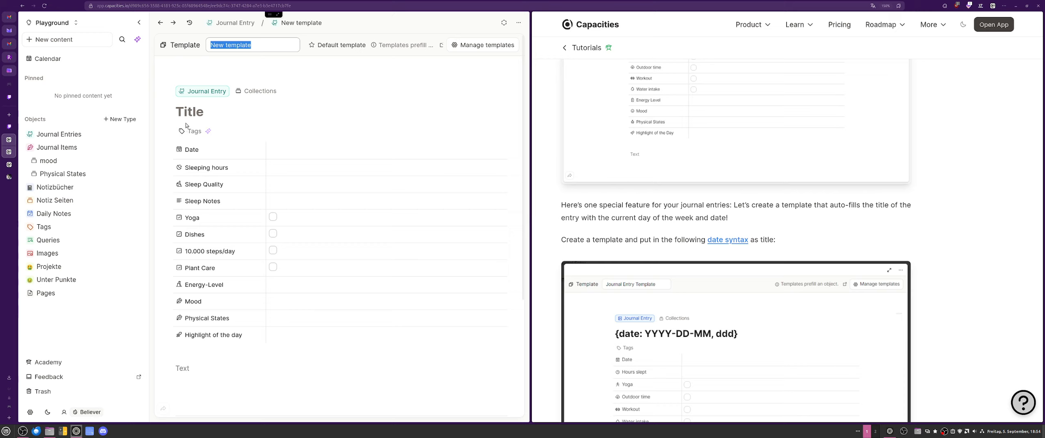
{"action": "left_click_drag", "start_coordinate": [267, 45], "coordinate": [211, 44]}
{"action": "type", "text": "New Day"}
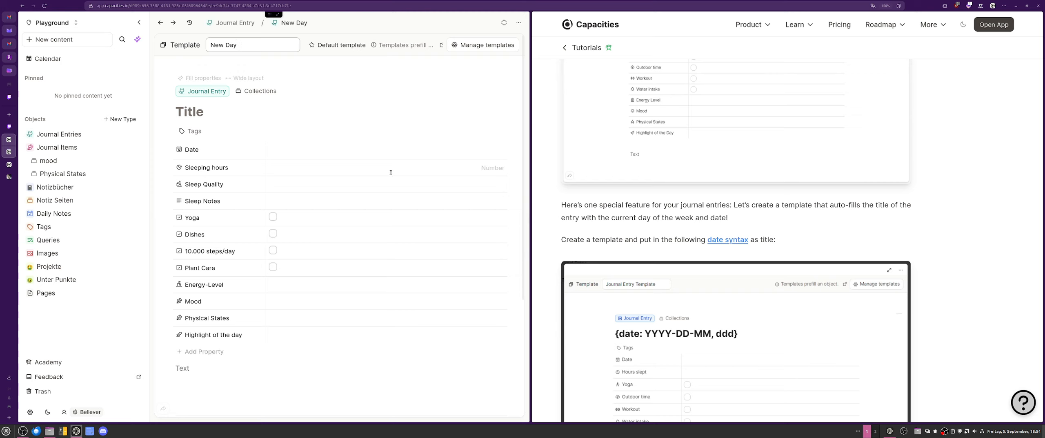
Open the tutorial's linked date syntax documentation beside the template and examine the date formatting rules and the tutorial's example title.
{"action": "scroll", "coordinate": [696, 220], "scroll_direction": "down", "scroll_amount": 3}
{"action": "mouse_move", "coordinate": [748, 173]}
{"action": "left_mouse_down"}
{"action": "mouse_move", "coordinate": [729, 171]}
{"action": "mouse_move", "coordinate": [742, 173]}
{"action": "left_mouse_up"}
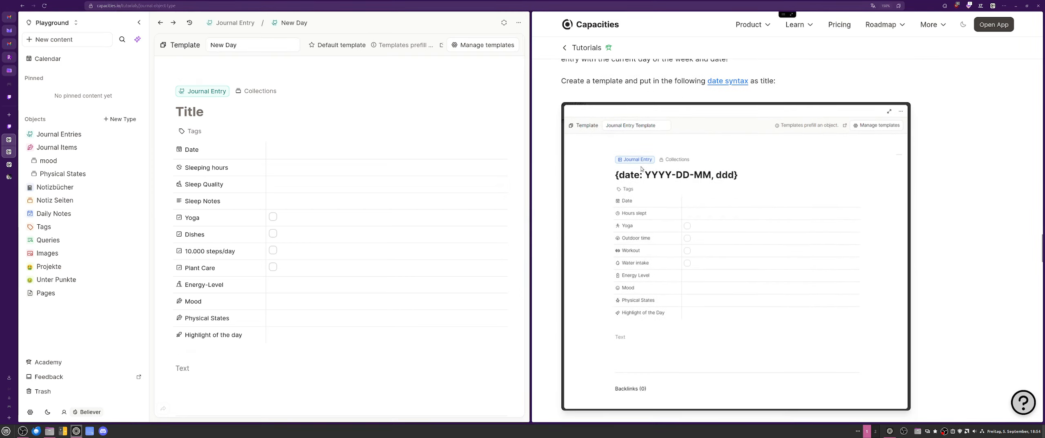
{"action": "right_click", "coordinate": [726, 84]}
{"action": "left_click", "coordinate": [742, 90]}
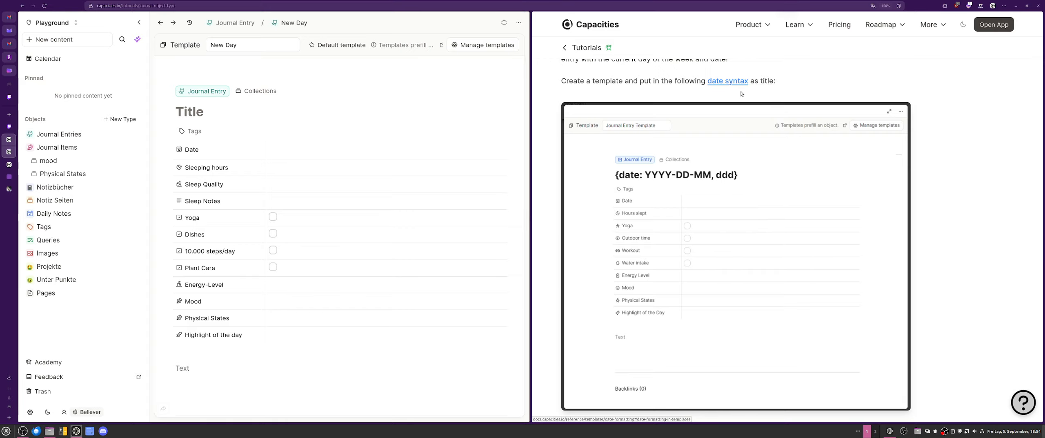
{"action": "left_click", "coordinate": [9, 164]}
{"action": "left_click_drag", "start_coordinate": [9, 164], "coordinate": [35, 150]}
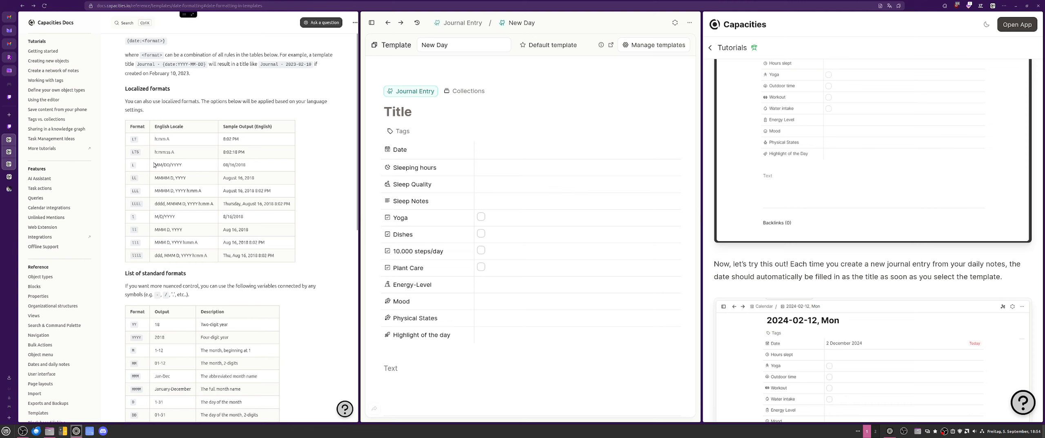
{"action": "scroll", "coordinate": [152, 164], "scroll_direction": "up", "scroll_amount": 3}
{"action": "scroll", "coordinate": [152, 164], "scroll_direction": "up", "scroll_amount": 1}
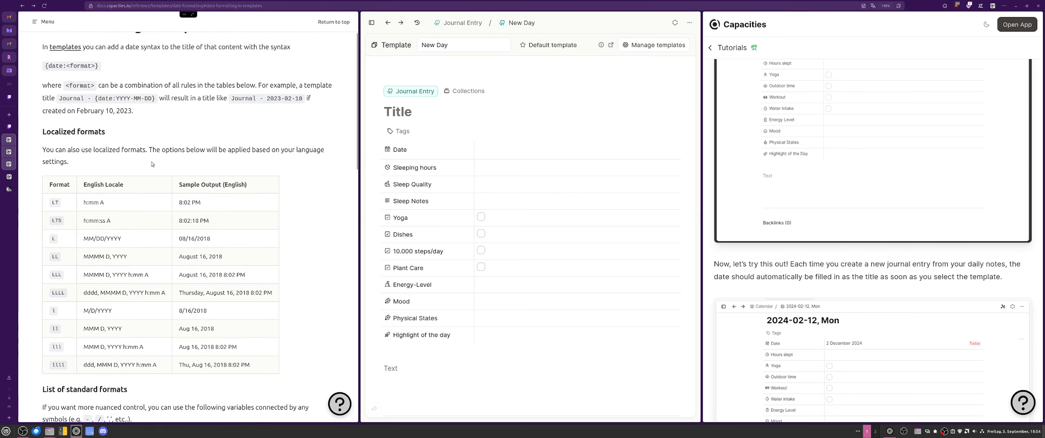
{"action": "scroll", "coordinate": [151, 164], "scroll_direction": "up", "scroll_amount": 2}
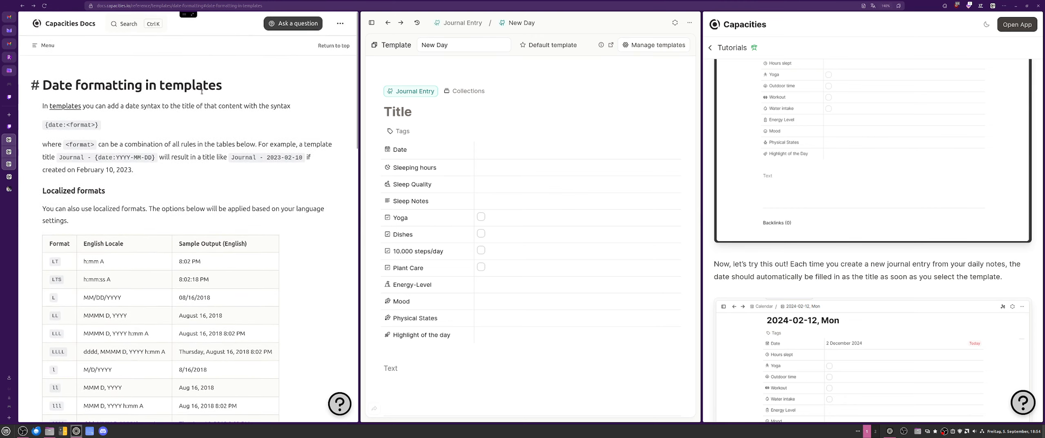
{"action": "scroll", "coordinate": [845, 168], "scroll_direction": "up", "scroll_amount": 4}
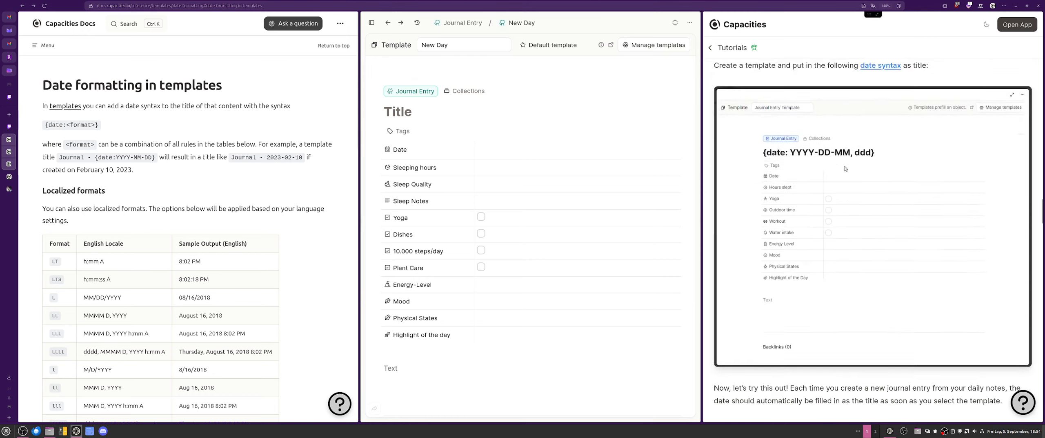
{"action": "scroll", "coordinate": [846, 168], "scroll_direction": "down", "scroll_amount": 2}
Enter "monthly review -" as the start of the New Day template's title.
{"action": "left_click", "coordinate": [429, 125]}
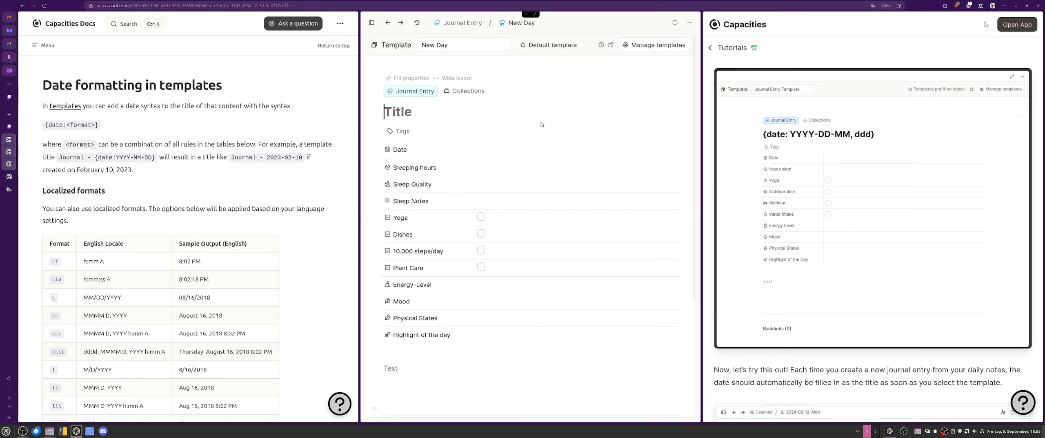
{"action": "type", "text": "monthlyx"}
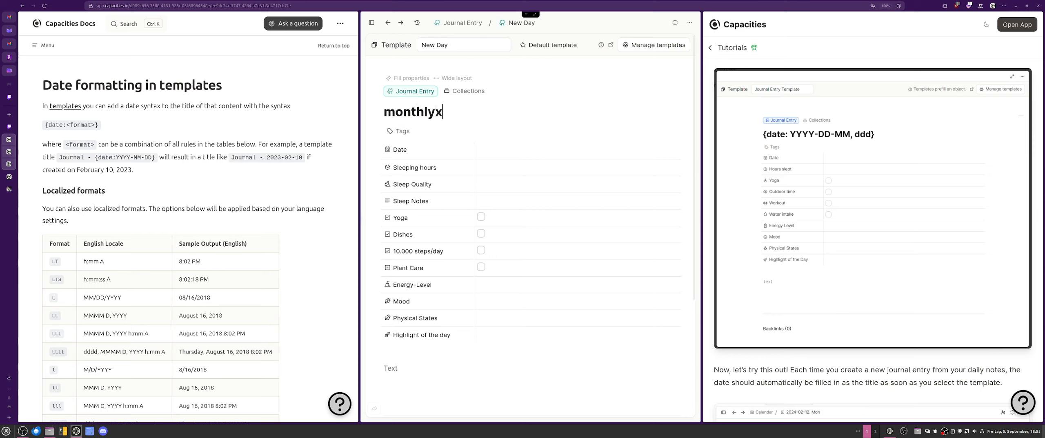
{"action": "key", "text": "BackSpace"}
{"action": "type", "text": "review"}
{"action": "key", "text": "BackSpace"}
{"action": "key", "text": "BackSpace"}
{"action": "type", "text": "ew -"}
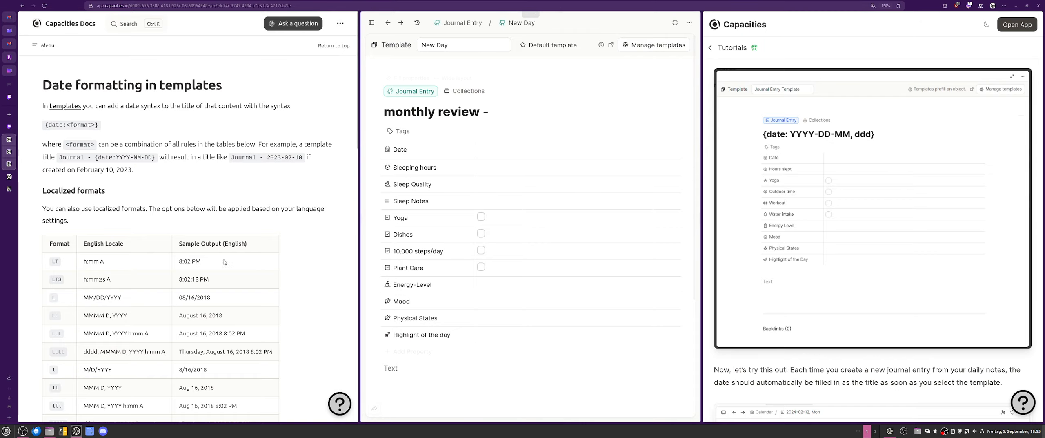
Look up the full month name format in the documentation and append {date:MMMM} to the template's title.
{"action": "scroll", "coordinate": [224, 261], "scroll_direction": "down", "scroll_amount": 3}
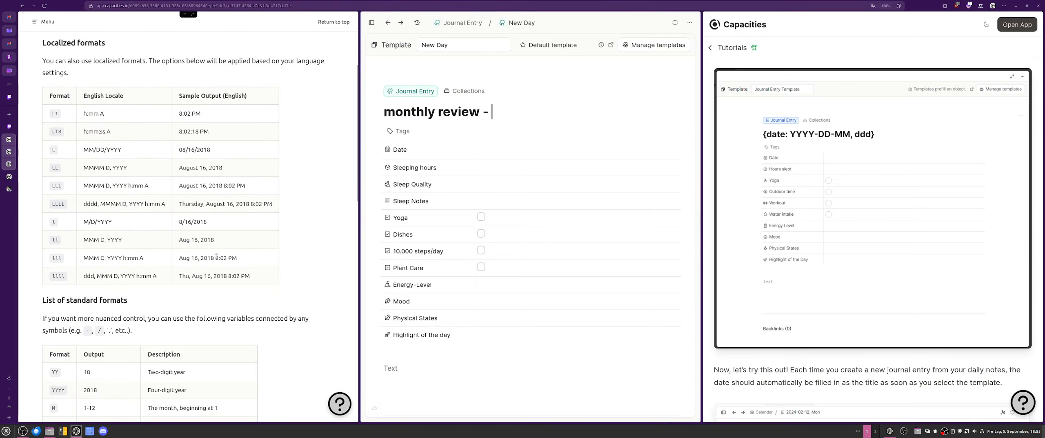
{"action": "scroll", "coordinate": [216, 256], "scroll_direction": "down", "scroll_amount": 5}
{"action": "scroll", "coordinate": [214, 252], "scroll_direction": "down", "scroll_amount": 2}
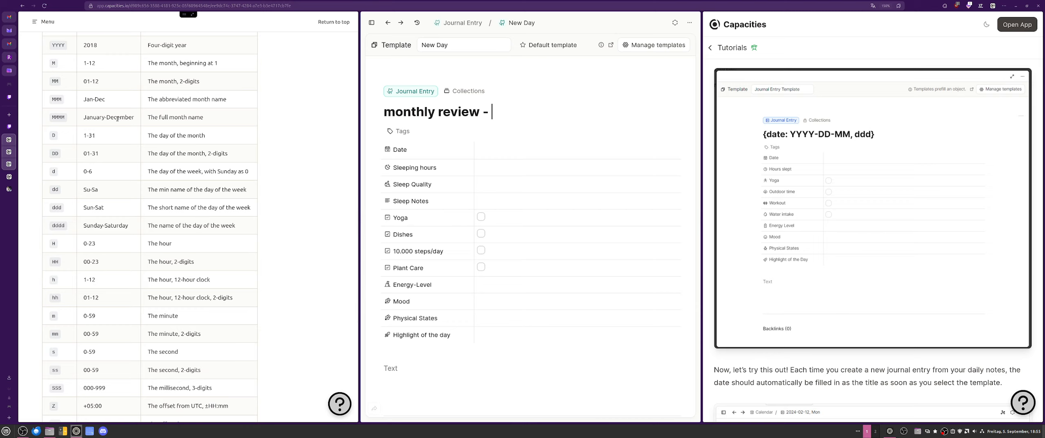
{"action": "type", "text": "]"}
{"action": "key", "text": "BackSpace"}
{"action": "type", "text": "date"}
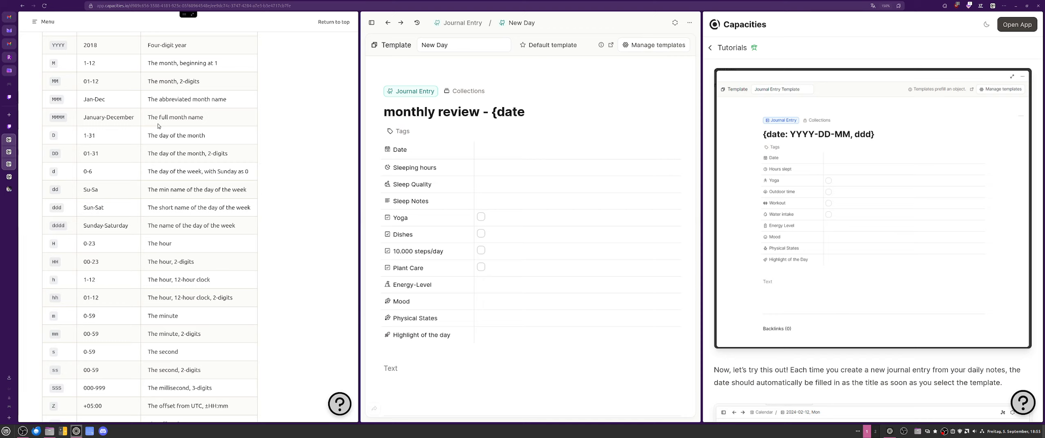
{"action": "type", "text": ":MMMM"}
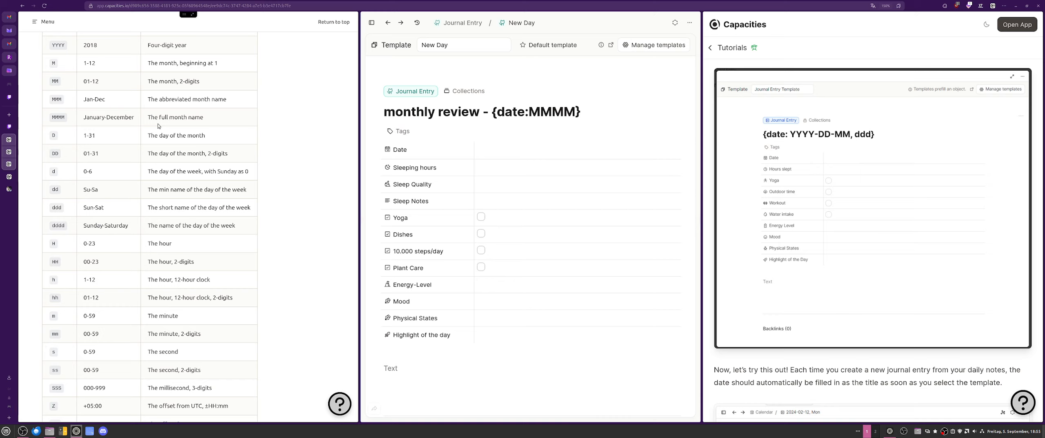
Add the four-digit year before the month, separated by a hyphen, so the title's date code reads {date:YYYY-MMMM}.
{"action": "left_click", "coordinate": [529, 111]}
{"action": "type", "text": "YYYY"}
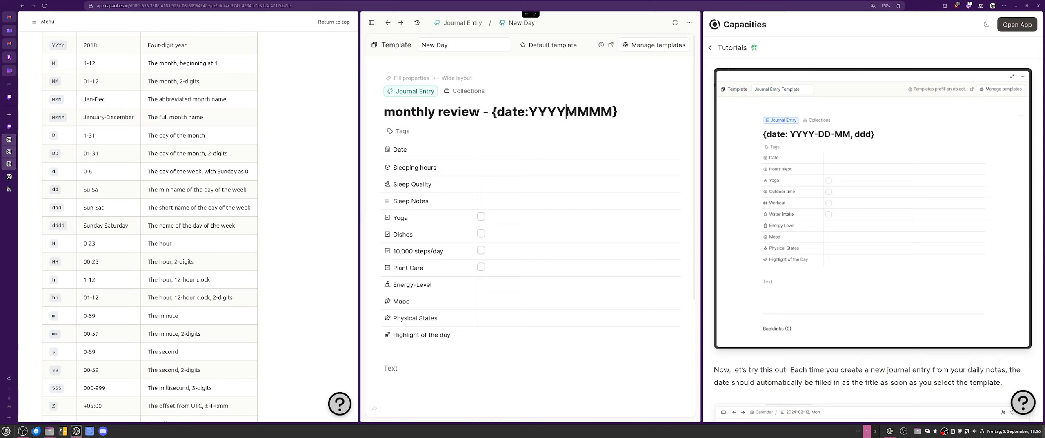
{"action": "type", "text": "/"}
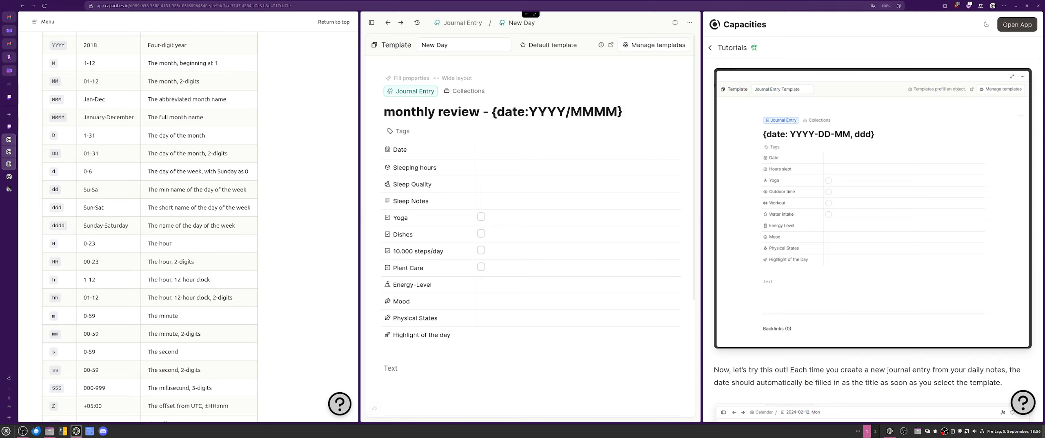
{"action": "key", "text": "BackSpace"}
{"action": "type", "text": "-"}
{"action": "key", "text": "BackSpace"}
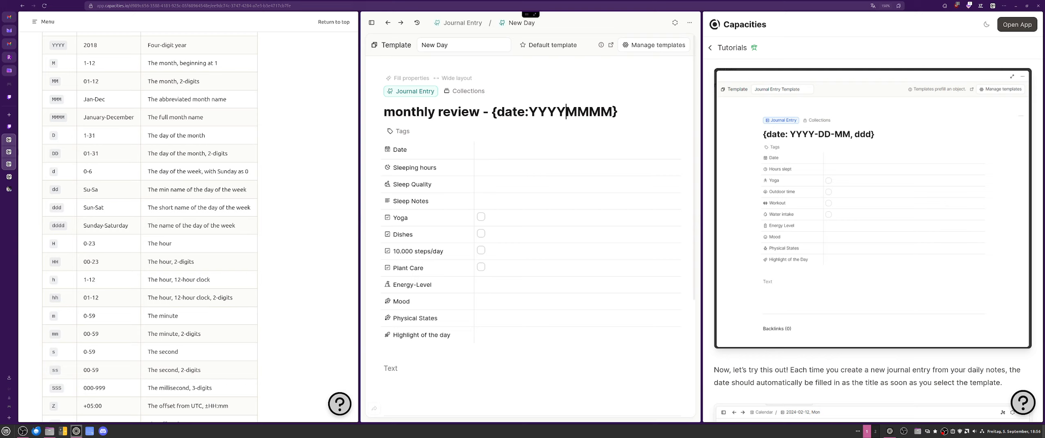
{"action": "type", "text": ","}
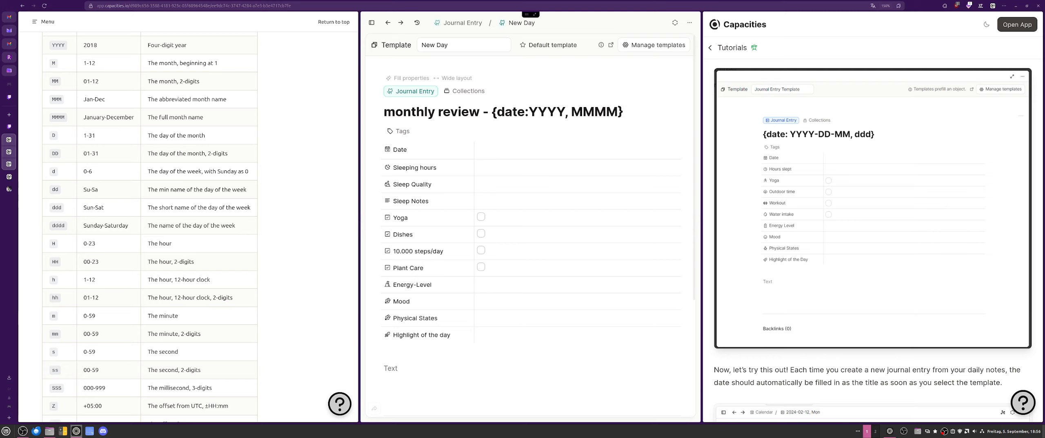
{"action": "key", "text": "BackSpace"}
{"action": "key", "text": "BackSpace"}
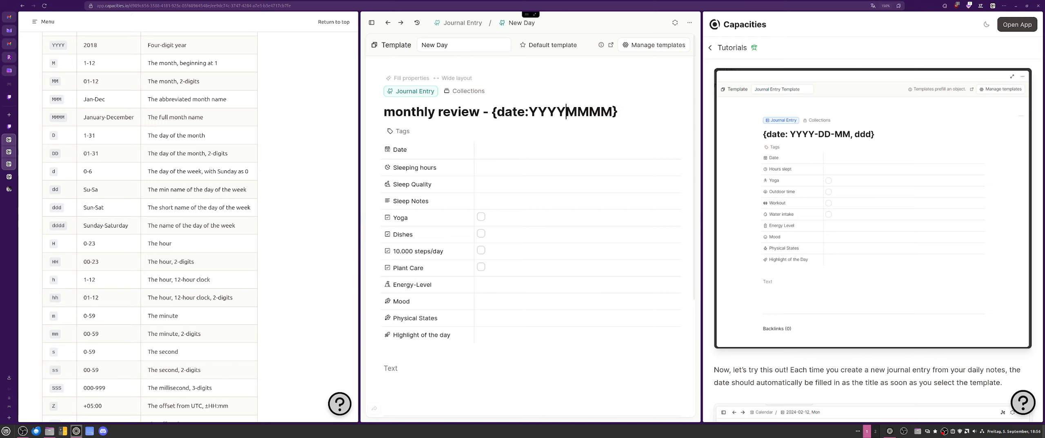
{"action": "type", "text": "-"}
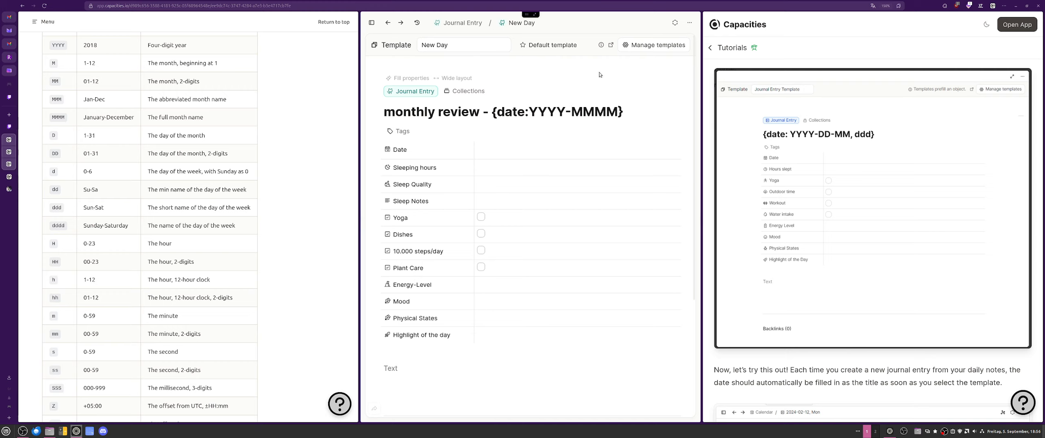
Open Journal Entry #1 from the object type's overview and check which templates it offers.
{"action": "left_click", "coordinate": [465, 25]}
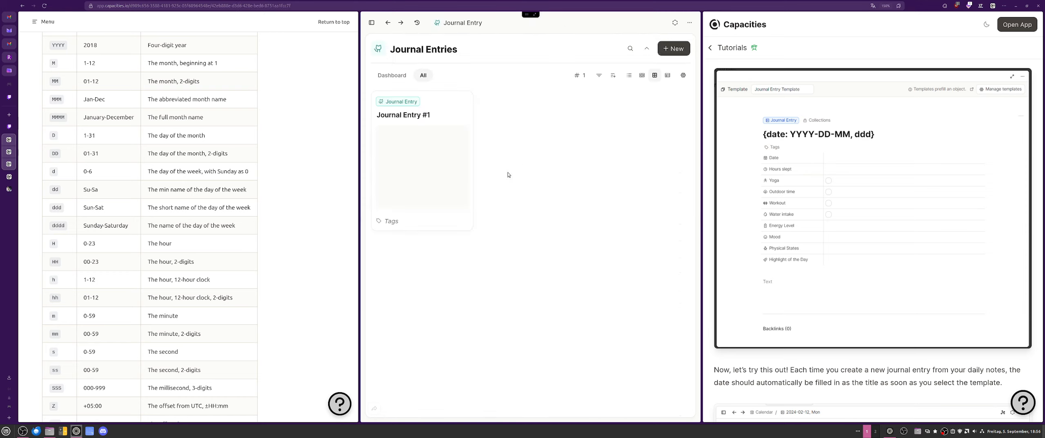
{"action": "left_click", "coordinate": [434, 113]}
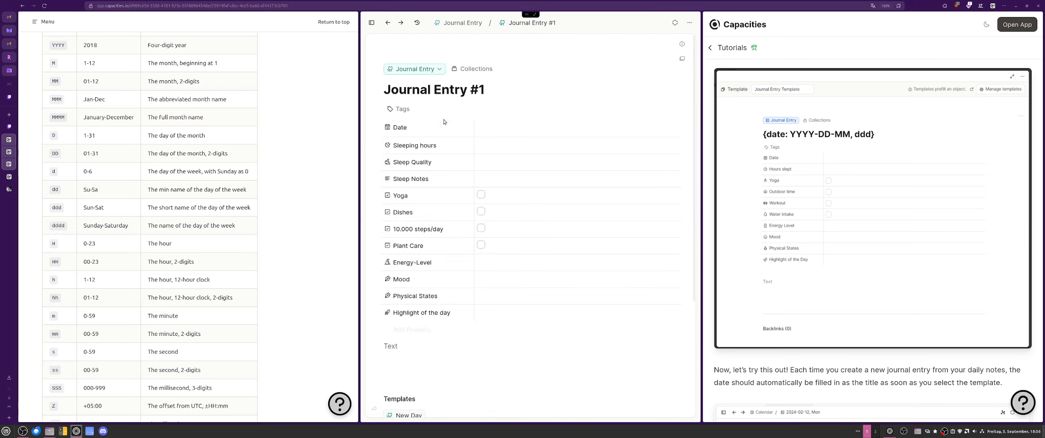
{"action": "scroll", "coordinate": [435, 118], "scroll_direction": "down", "scroll_amount": 5}
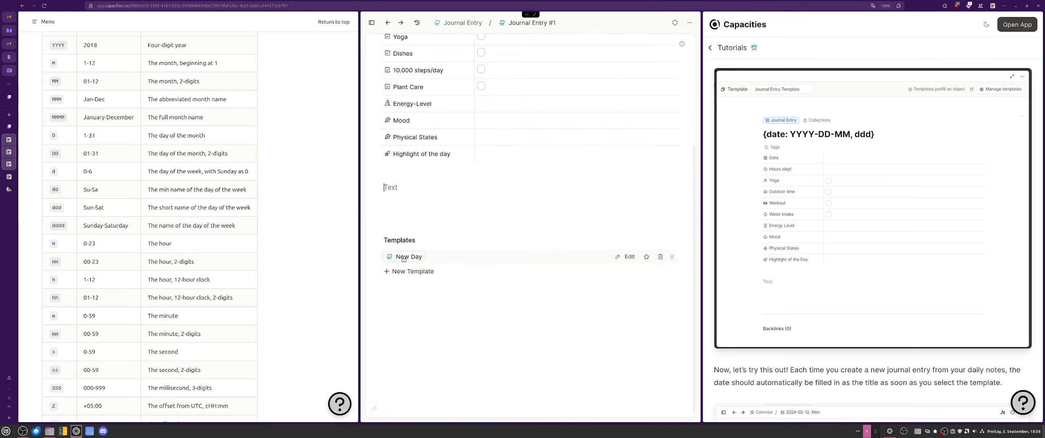
{"action": "scroll", "coordinate": [449, 270], "scroll_direction": "up", "scroll_amount": 5}
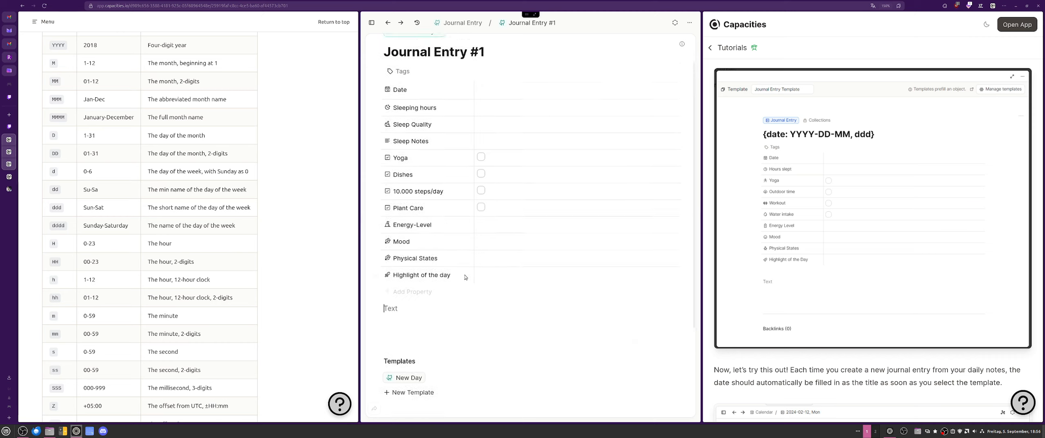
Delete Journal Entry #1 completely from the Journal Entries overview.
{"action": "left_click", "coordinate": [476, 23]}
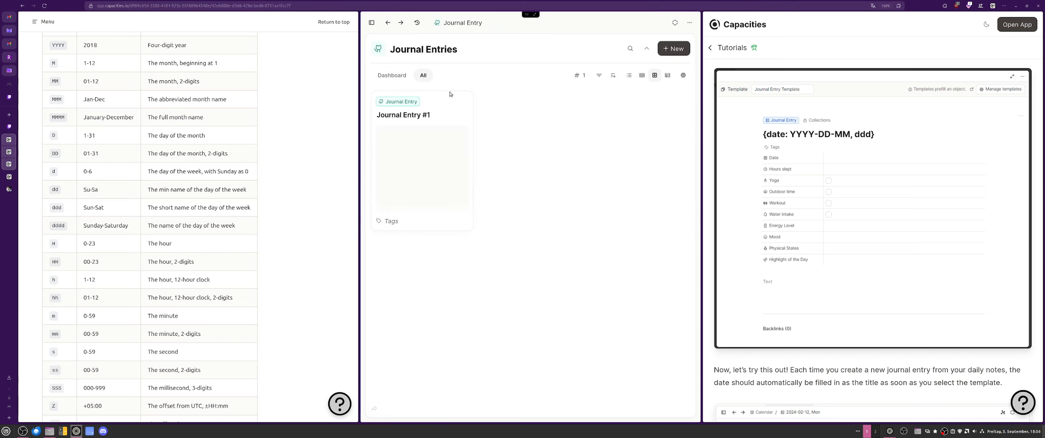
{"action": "left_click", "coordinate": [466, 99]}
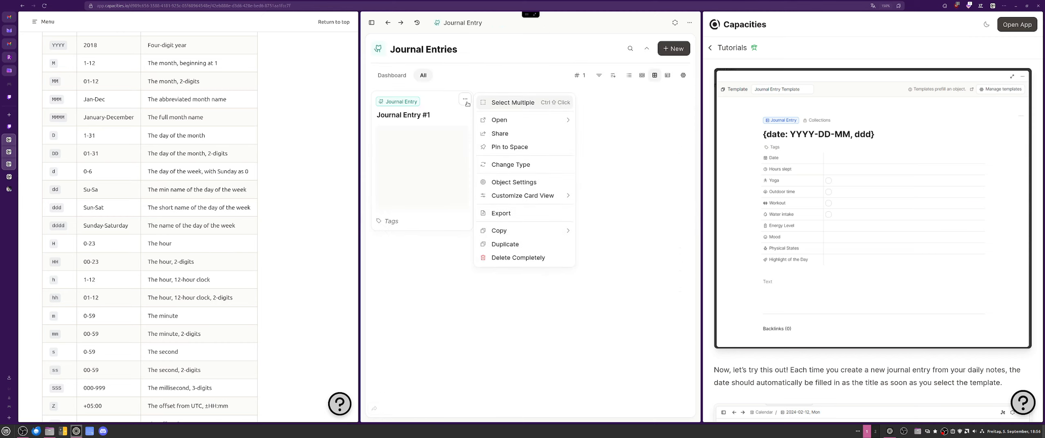
{"action": "left_click", "coordinate": [534, 258]}
{"action": "left_click", "coordinate": [646, 246]}
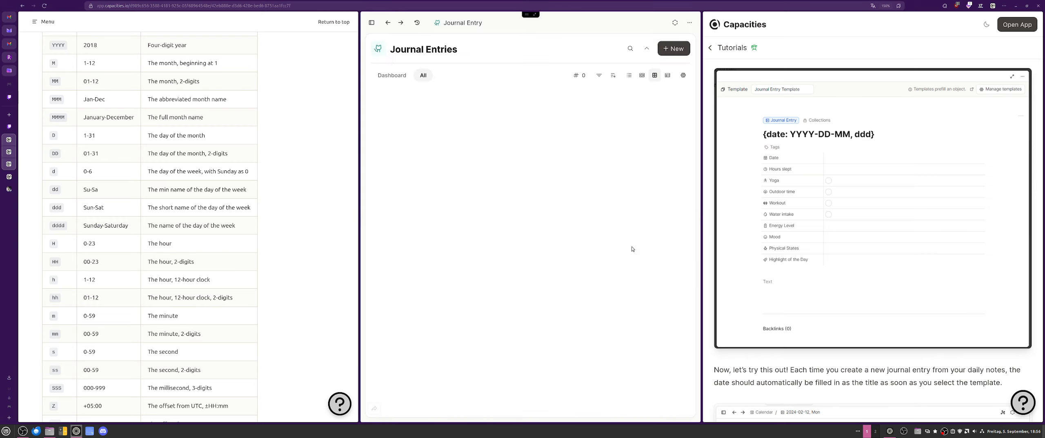
Create a new journal entry and apply the New Day template to it.
{"action": "left_click", "coordinate": [668, 49]}
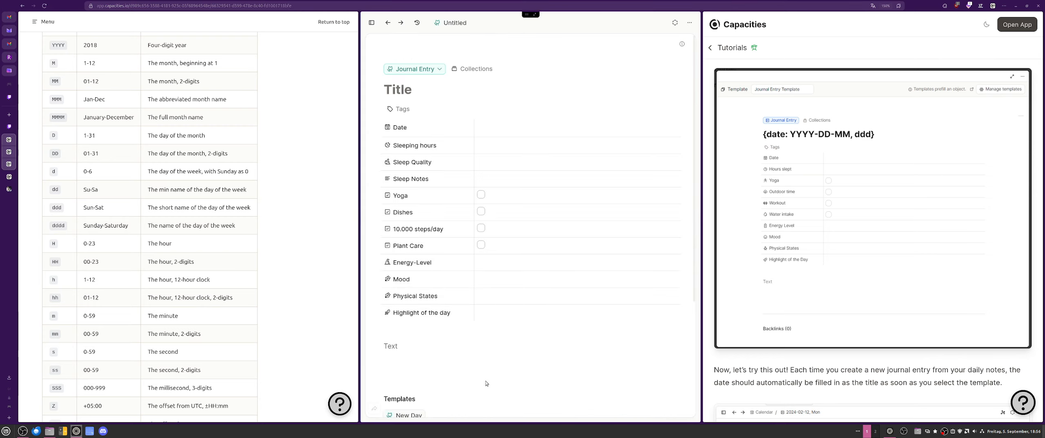
{"action": "scroll", "coordinate": [486, 383], "scroll_direction": "down", "scroll_amount": 4}
{"action": "left_click", "coordinate": [424, 259]}
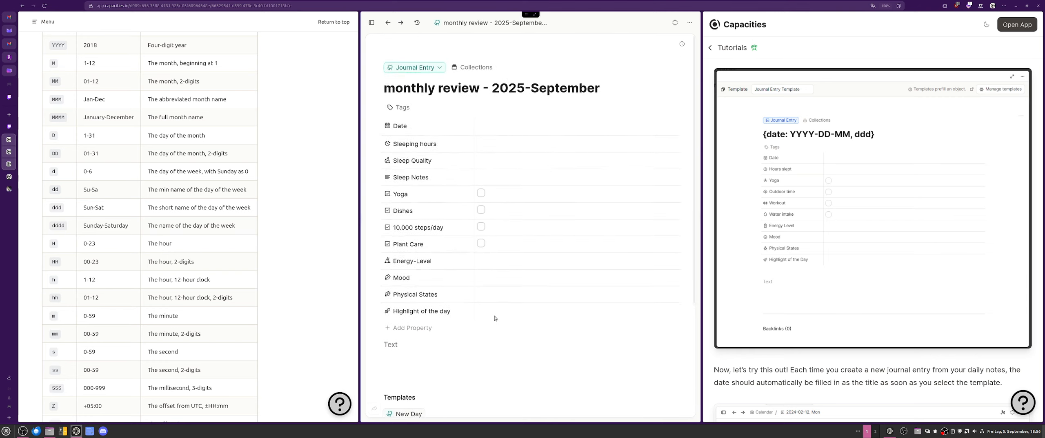
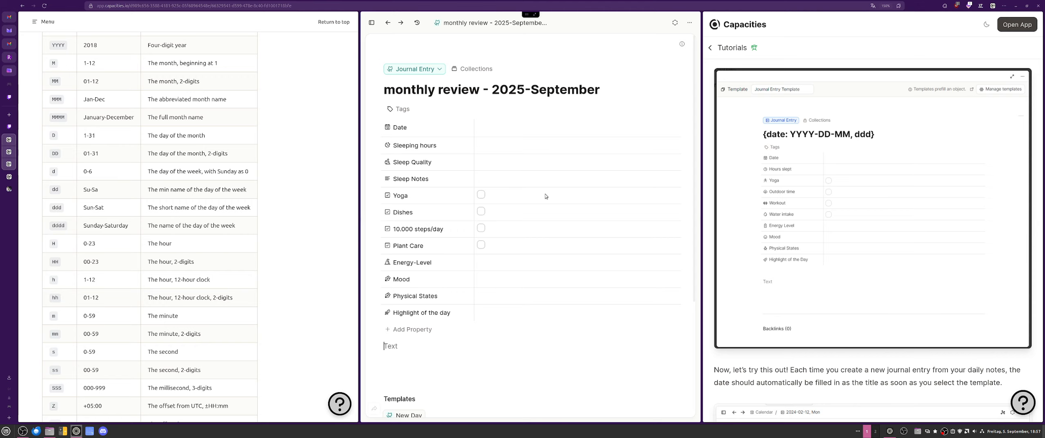
Mark the New Day template as the default template for journal entries.
{"action": "scroll", "coordinate": [546, 196], "scroll_direction": "down", "scroll_amount": 4}
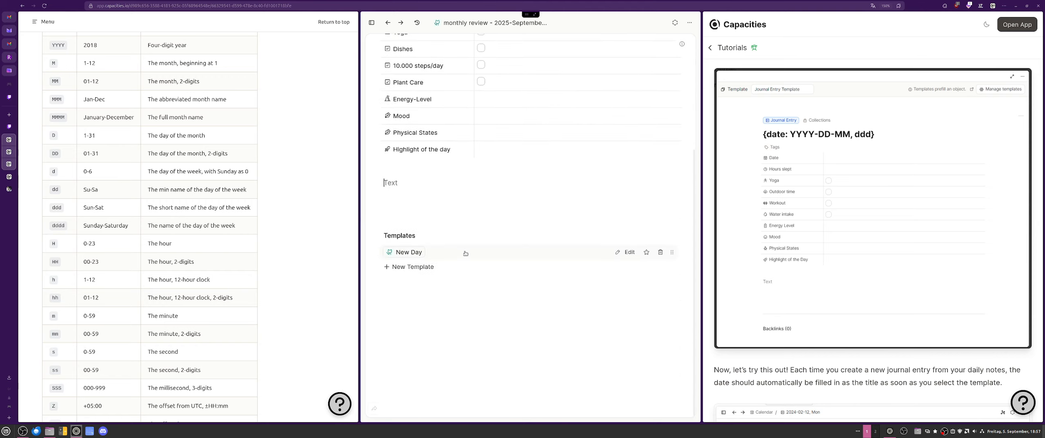
{"action": "left_click", "coordinate": [647, 251]}
{"action": "scroll", "coordinate": [594, 176], "scroll_direction": "up", "scroll_amount": 5}
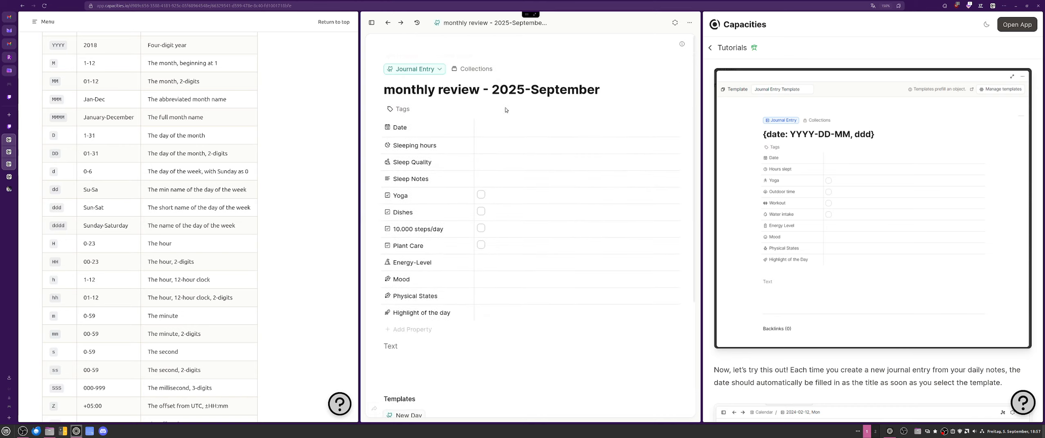
Create another journal entry from the Journal Entries overview and check how the default template fills it in.
{"action": "left_click", "coordinate": [388, 22]}
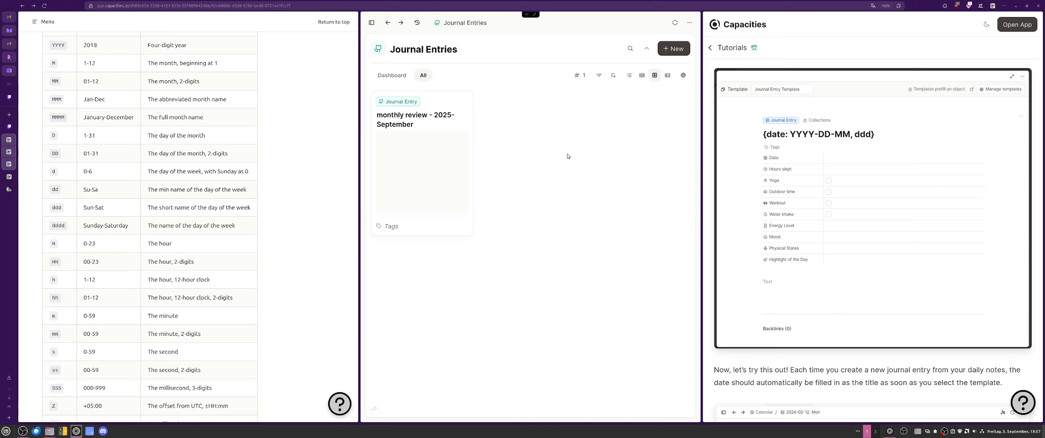
{"action": "left_click", "coordinate": [679, 50]}
{"action": "scroll", "coordinate": [414, 247], "scroll_direction": "down", "scroll_amount": 5}
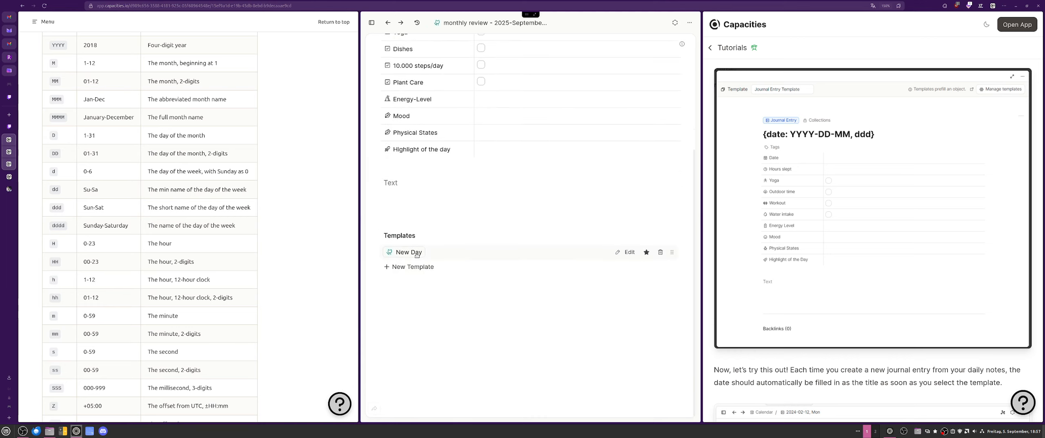
{"action": "scroll", "coordinate": [509, 265], "scroll_direction": "up", "scroll_amount": 5}
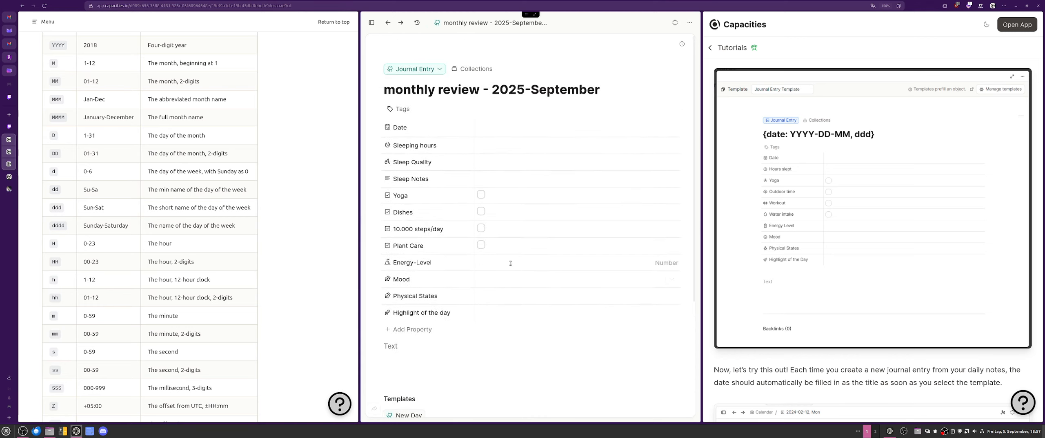
{"action": "scroll", "coordinate": [512, 261], "scroll_direction": "down", "scroll_amount": 5}
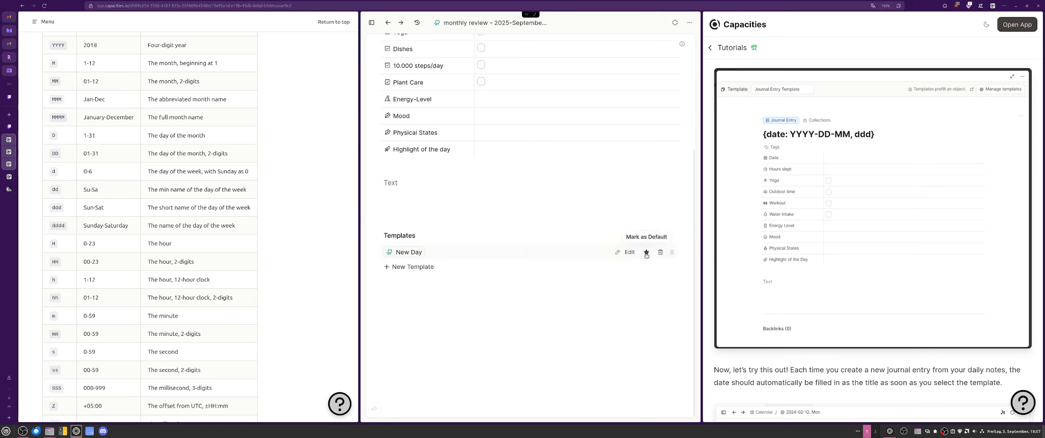
{"action": "scroll", "coordinate": [448, 263], "scroll_direction": "up", "scroll_amount": 4}
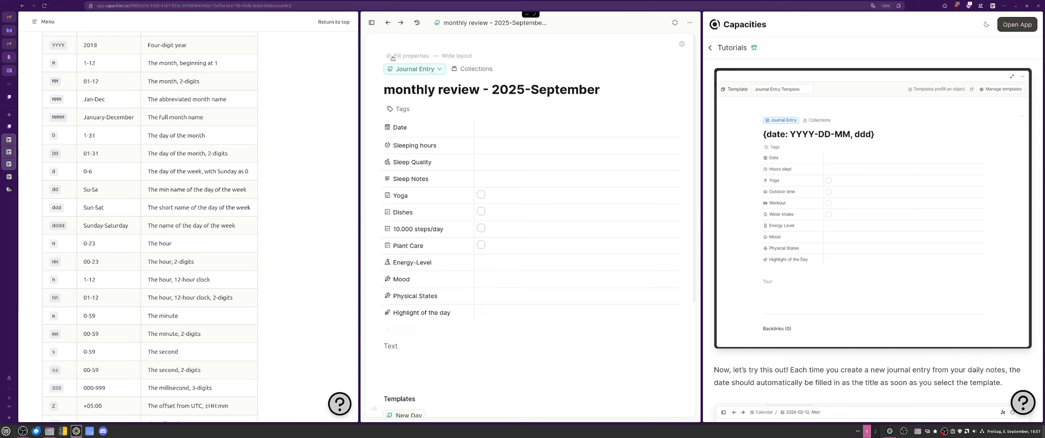
{"action": "left_click", "coordinate": [391, 25]}
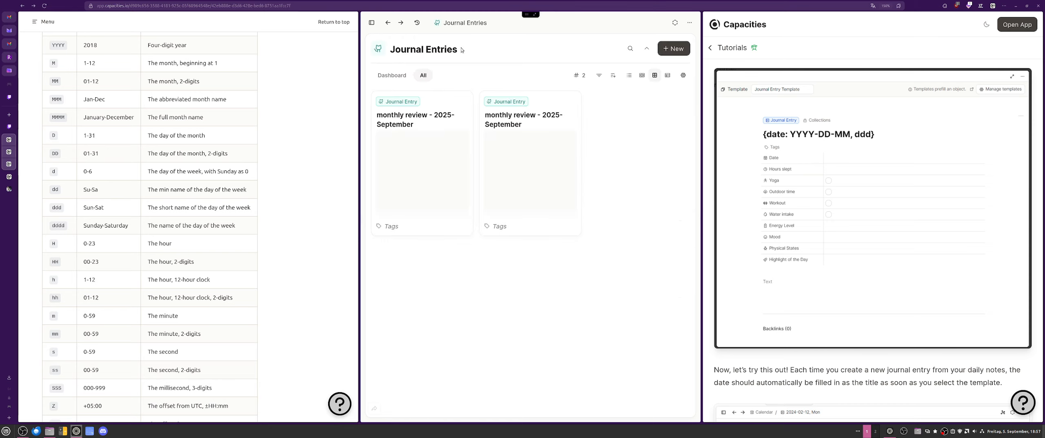
Open the New Day template for editing and replace the hyphen between year and month in the title's date code with a space.
{"action": "left_click", "coordinate": [690, 23]}
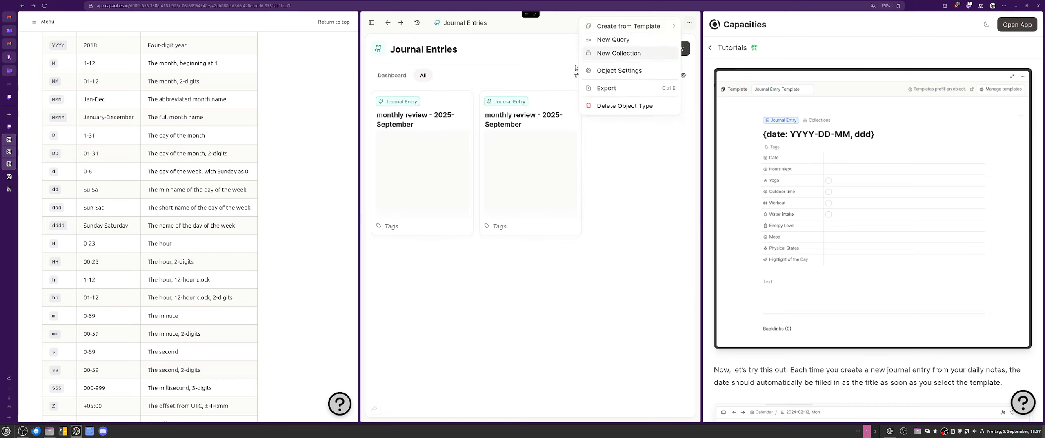
{"action": "mouse_move", "coordinate": [629, 26]}
{"action": "left_click", "coordinate": [571, 46]}
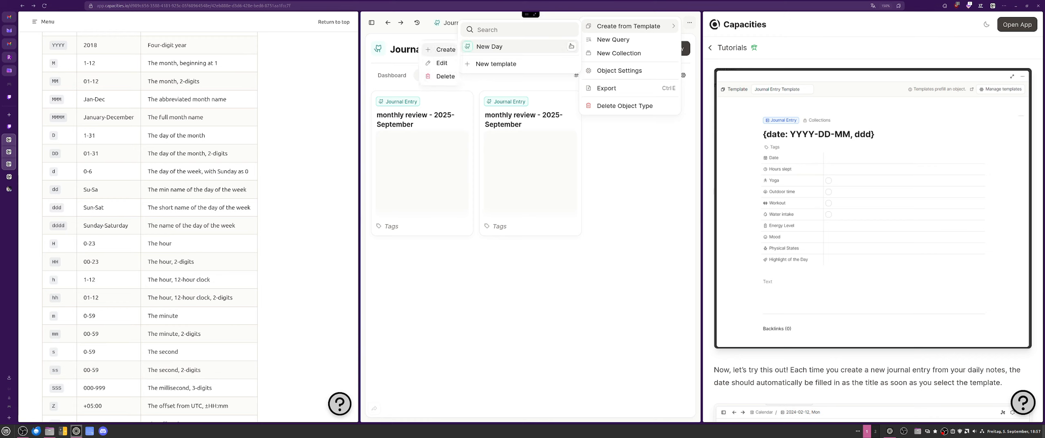
{"action": "left_click", "coordinate": [443, 63]}
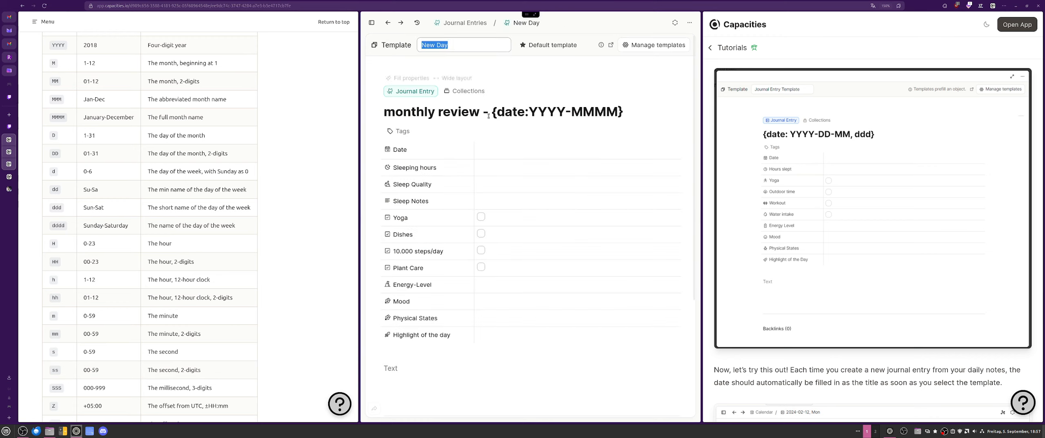
{"action": "left_click", "coordinate": [570, 114]}
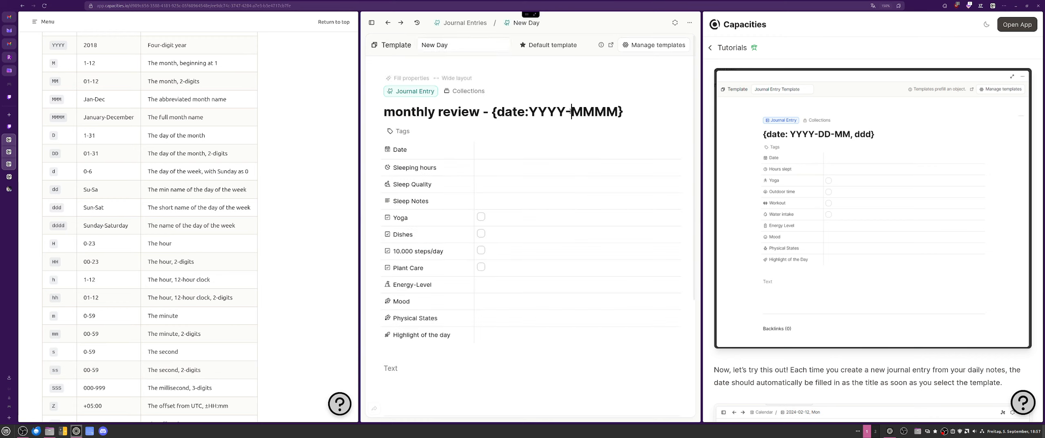
{"action": "key", "text": "BackSpace"}
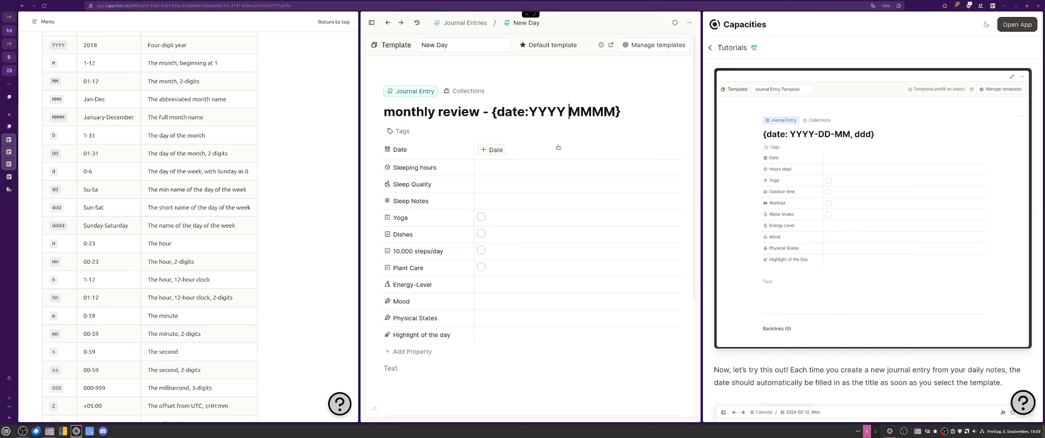
{"action": "type", "text": "DD"}
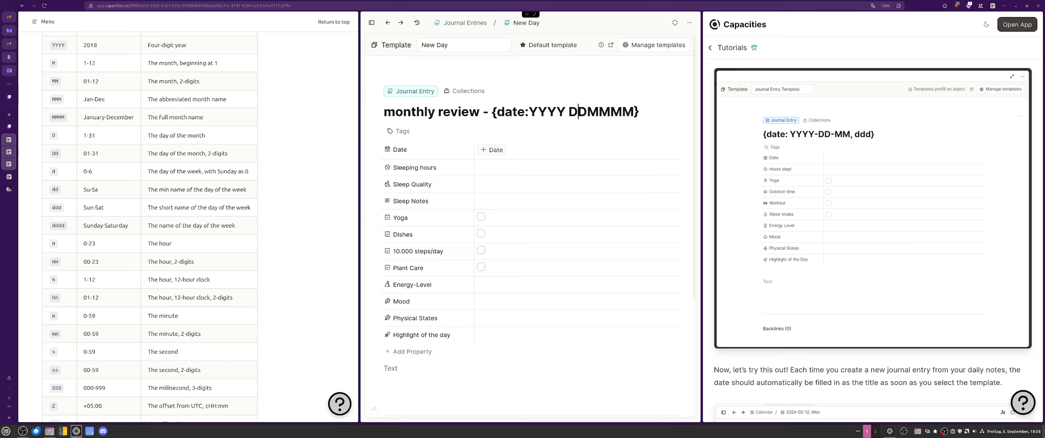
{"action": "key", "text": "Left"}
{"action": "key", "text": "BackSpace"}
{"action": "type", "text": ","}
{"action": "key", "text": "Right"}
{"action": "key", "text": "Right"}
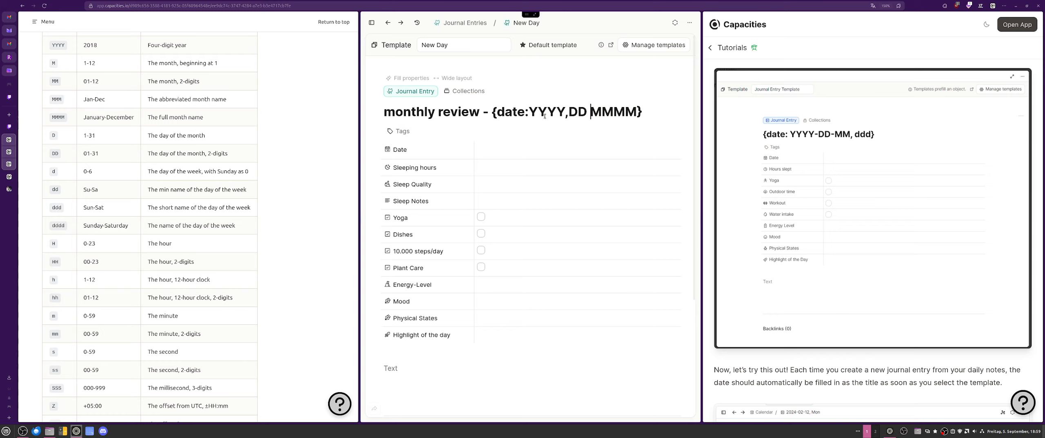
{"action": "double_click", "coordinate": [583, 112]}
{"action": "key", "text": "BackSpace"}
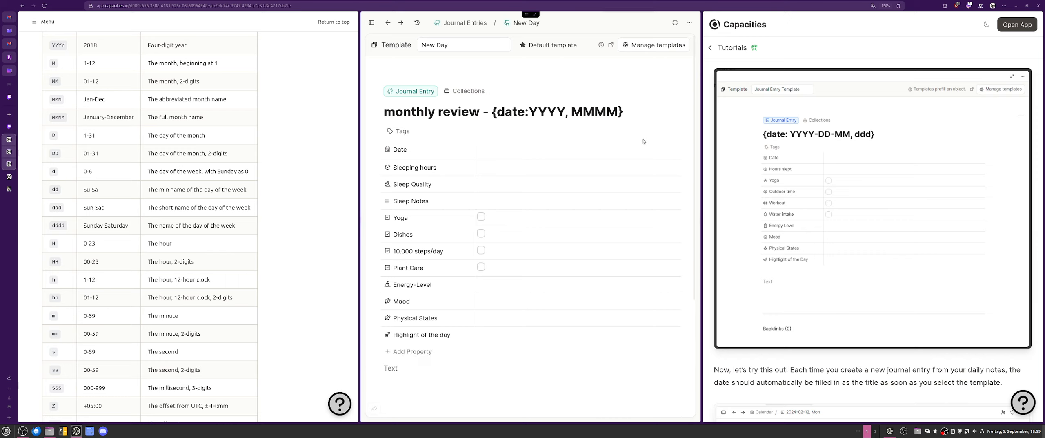
{"action": "key", "text": "BackSpace"}
{"action": "key", "text": "BackSpace"}
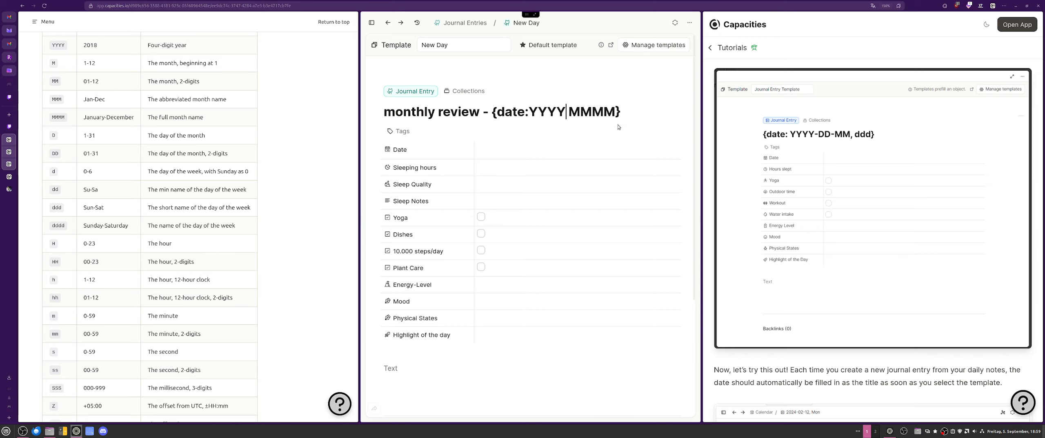
Append the two-digit day and short weekday name to the template's title so the date code reads {date:YYYY MMMM DD, ddd}.
{"action": "left_click", "coordinate": [616, 111]}
{"action": "type", "text": "DD"}
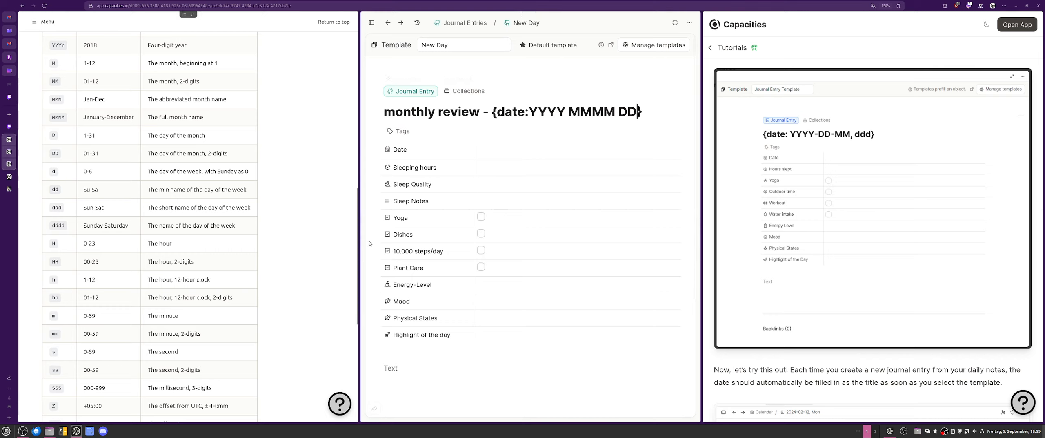
{"action": "type", "text": ","}
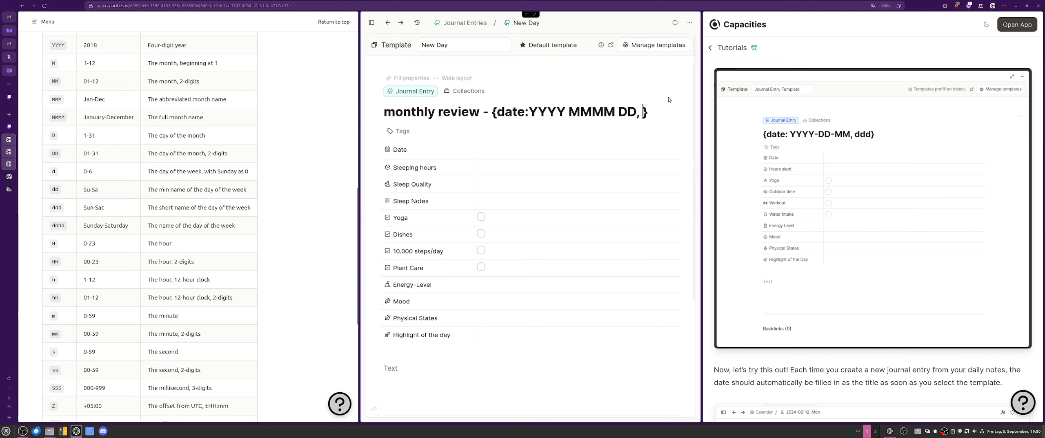
{"action": "type", "text": "ddd"}
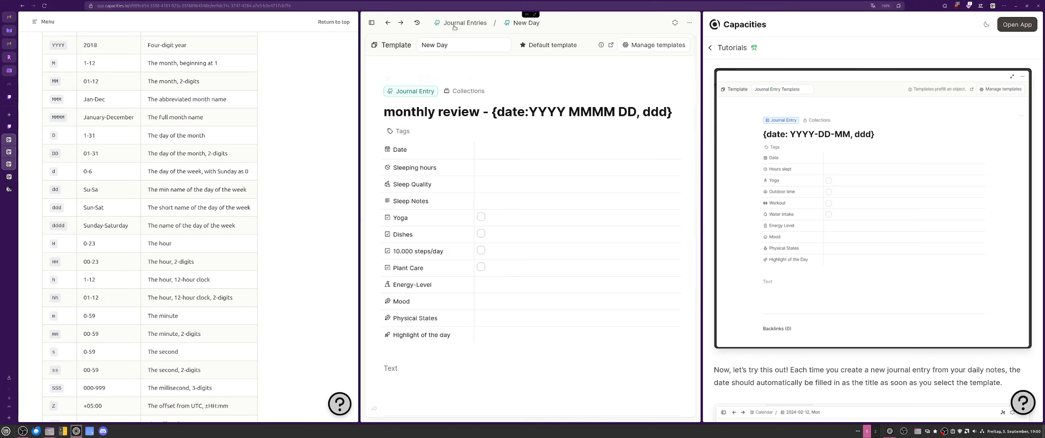
Compare the abbreviated and full month name formats in the date documentation and return to the Journal Entries overview.
{"action": "scroll", "coordinate": [95, 269], "scroll_direction": "down", "scroll_amount": 3}
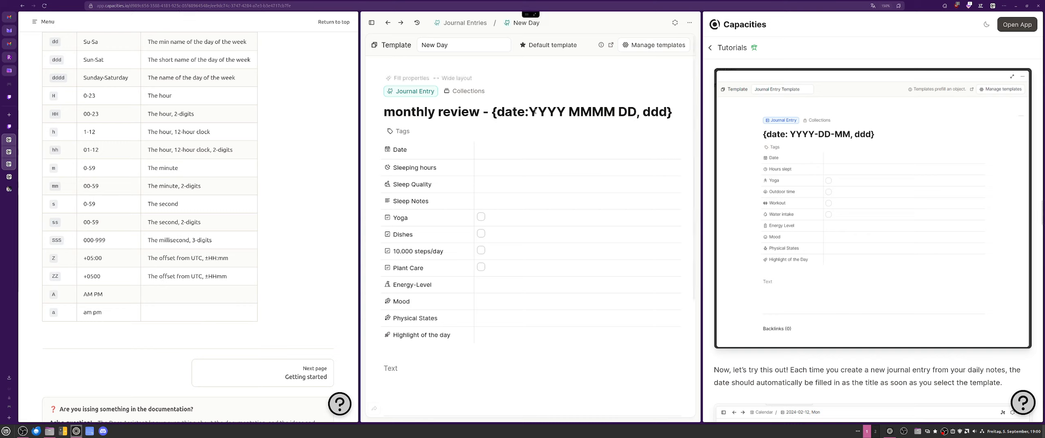
{"action": "scroll", "coordinate": [211, 180], "scroll_direction": "up", "scroll_amount": 5}
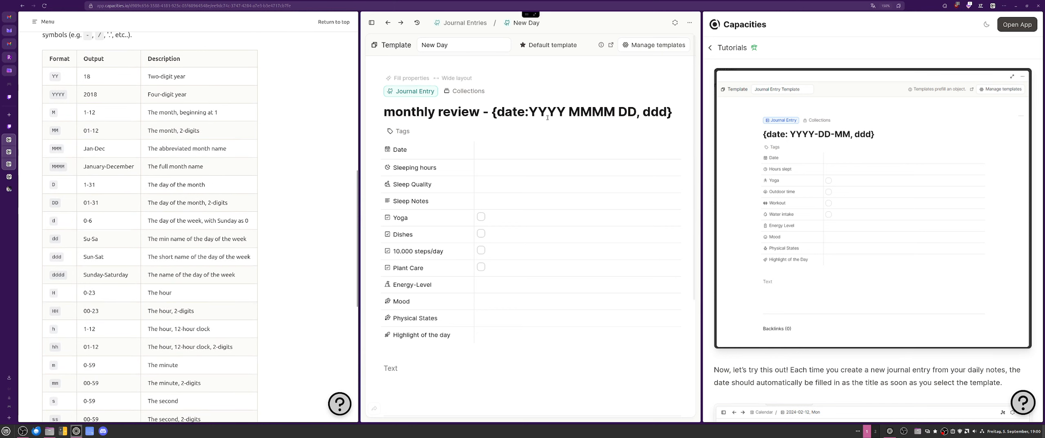
{"action": "left_click_drag", "start_coordinate": [101, 130], "coordinate": [81, 152]}
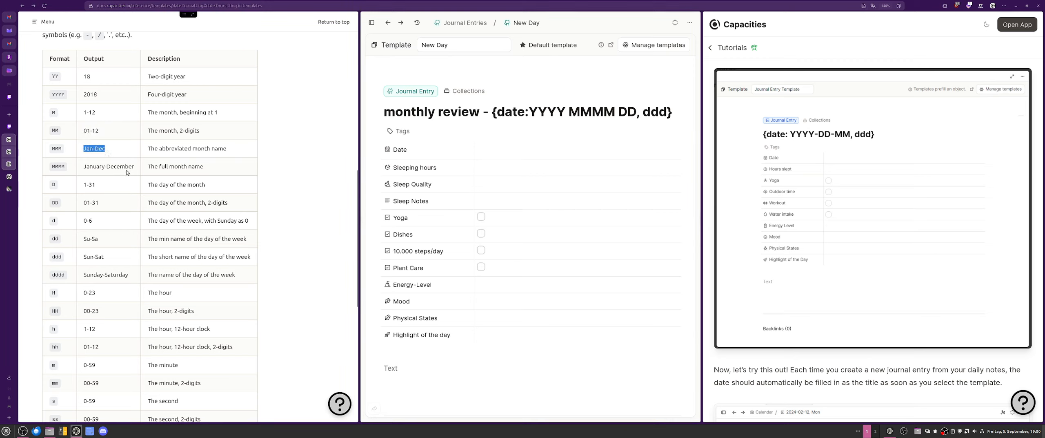
{"action": "left_click_drag", "start_coordinate": [135, 166], "coordinate": [78, 163]}
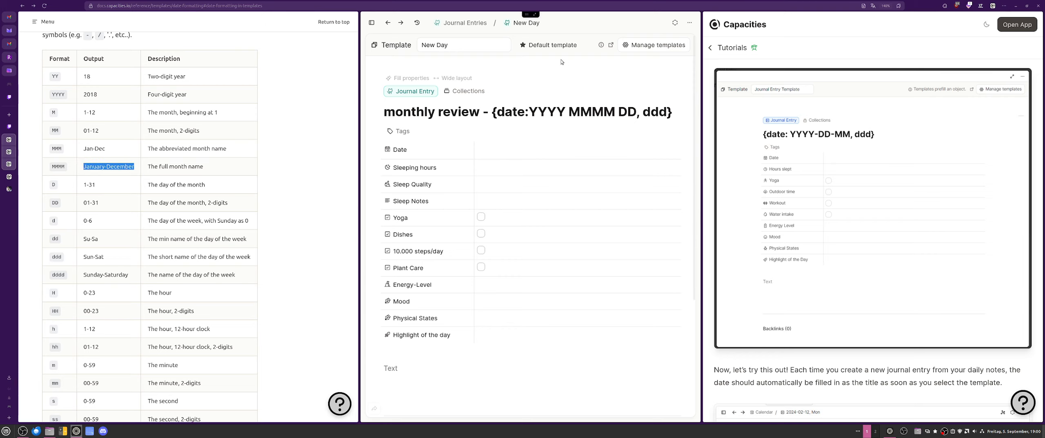
{"action": "left_click", "coordinate": [486, 22]}
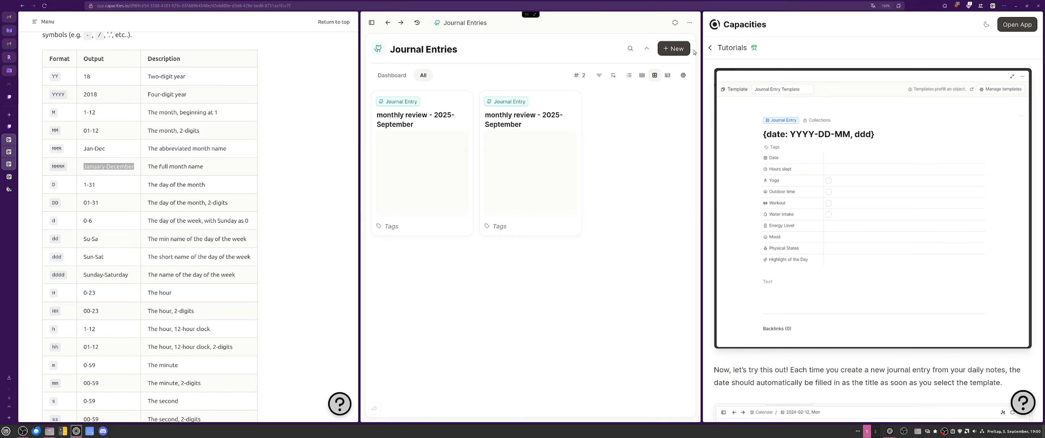
Create a journal entry to test the full date title and return to the Journal Entries overview.
{"action": "left_click", "coordinate": [673, 48]}
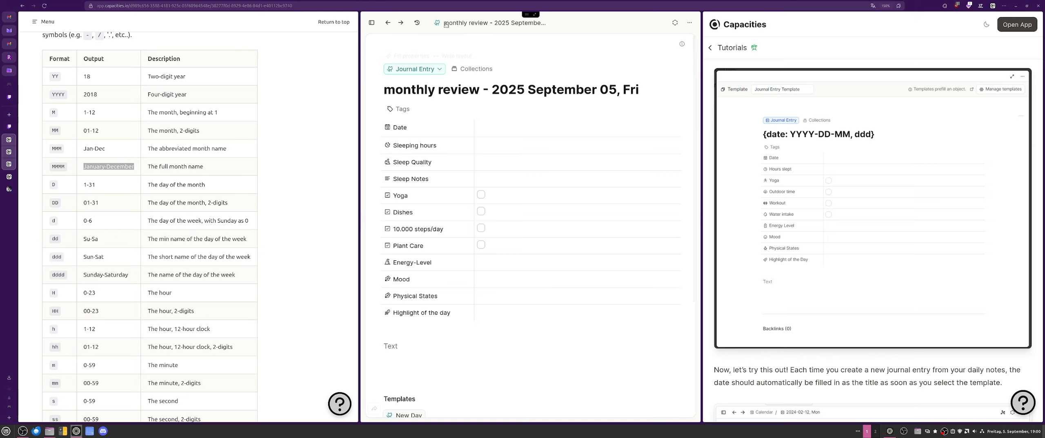
{"action": "left_click", "coordinate": [388, 23]}
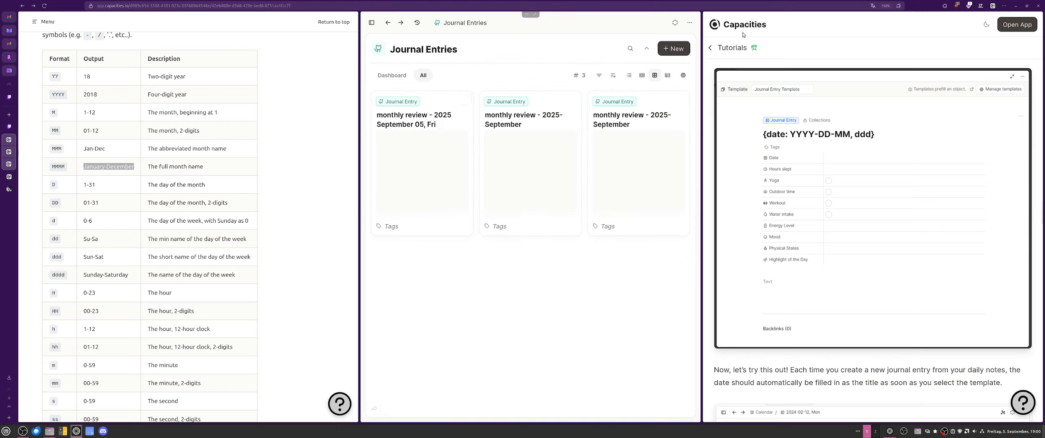
Remove the "monthly review - " prefix from the New Day template's title and create a new journal entry with it.
{"action": "left_click", "coordinate": [665, 49]}
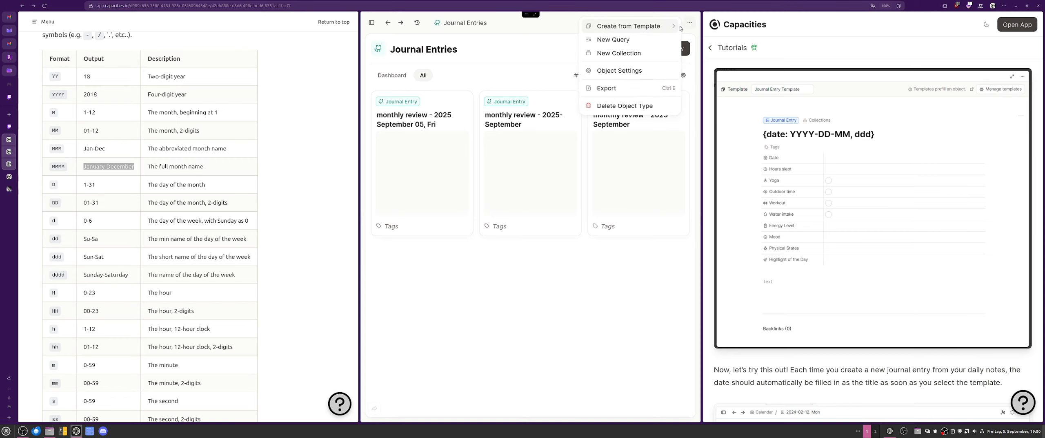
{"action": "mouse_move", "coordinate": [612, 33]}
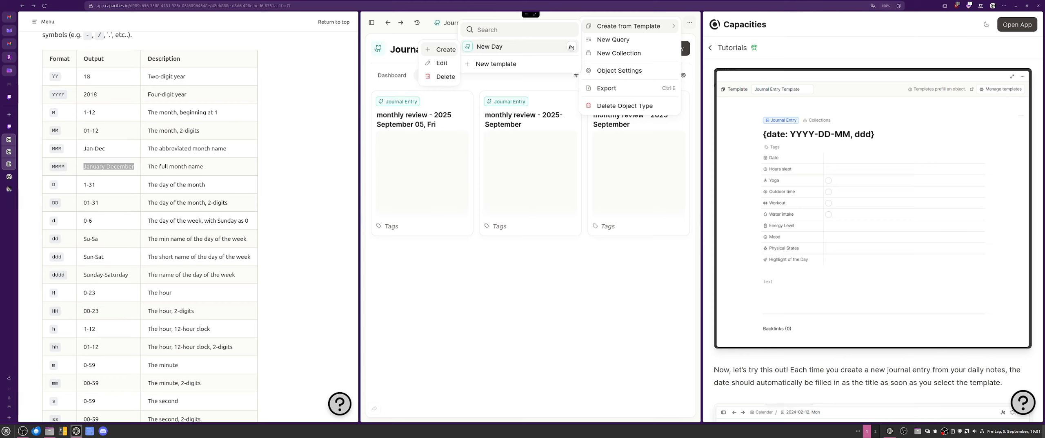
{"action": "left_click", "coordinate": [570, 46]}
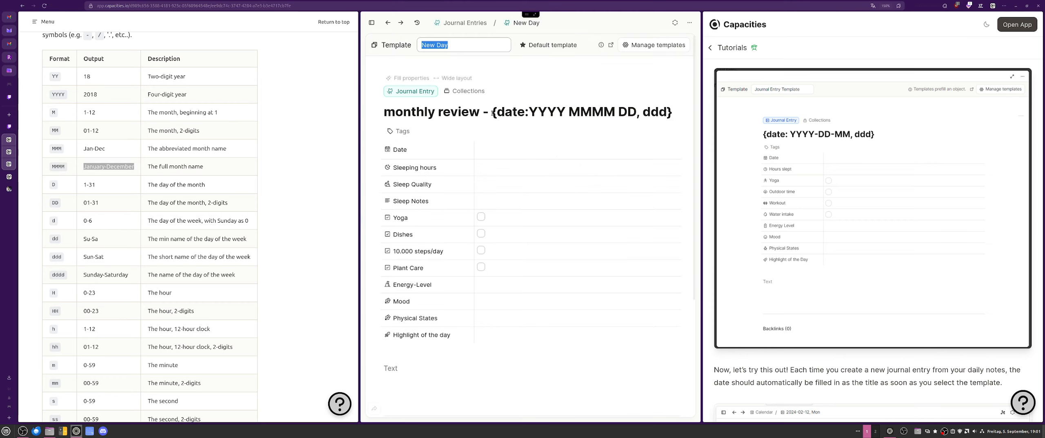
{"action": "left_click_drag", "start_coordinate": [493, 112], "coordinate": [382, 107]}
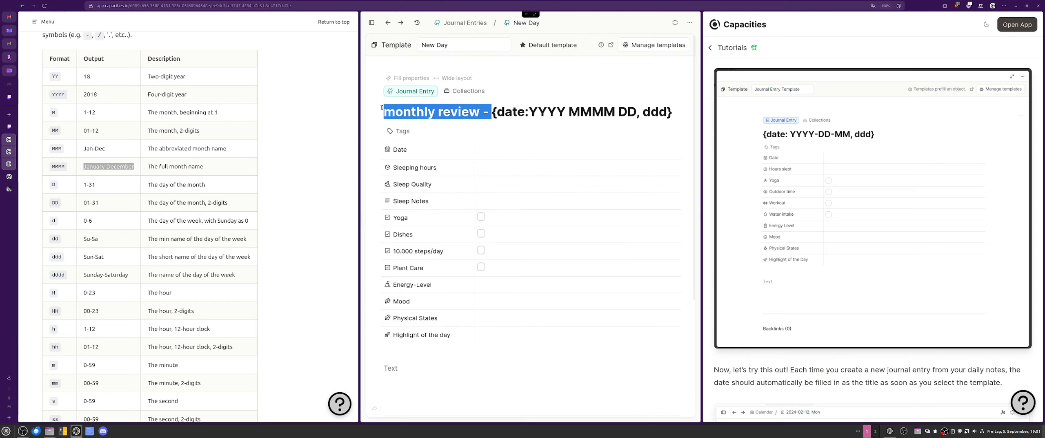
{"action": "key", "text": "BackSpace"}
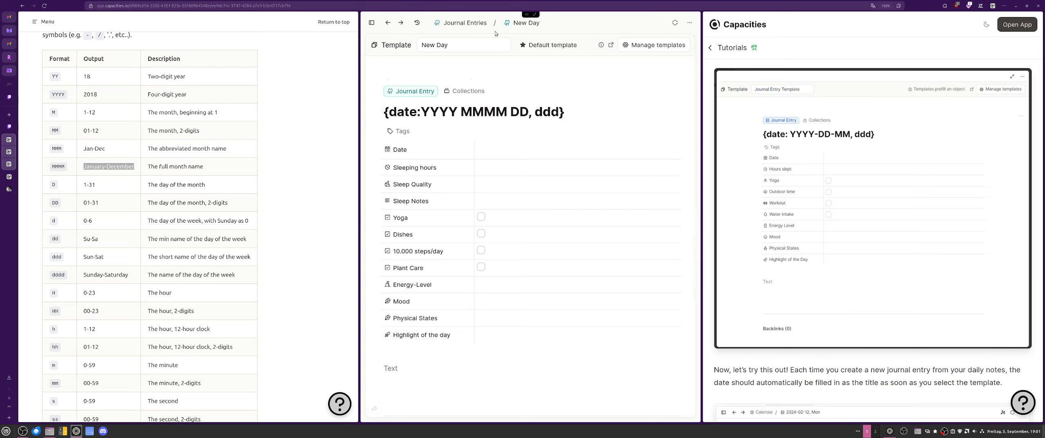
{"action": "left_click", "coordinate": [561, 110]}
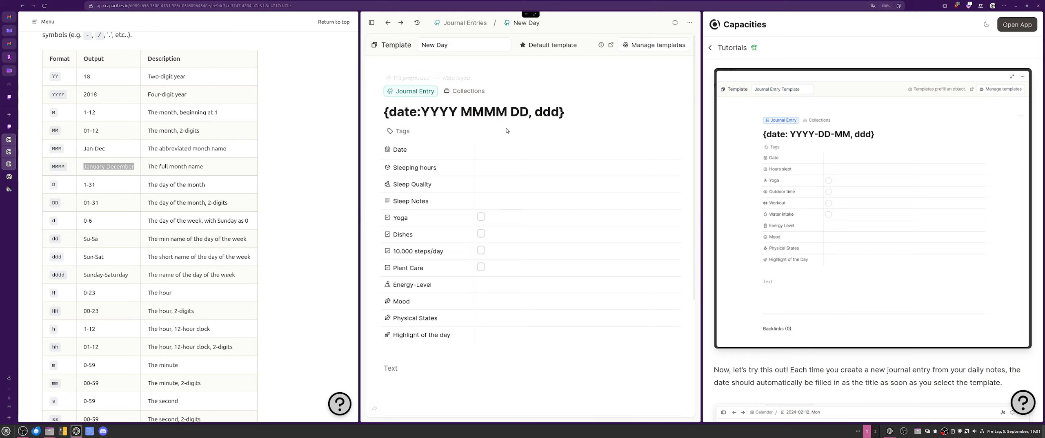
{"action": "left_click", "coordinate": [466, 23]}
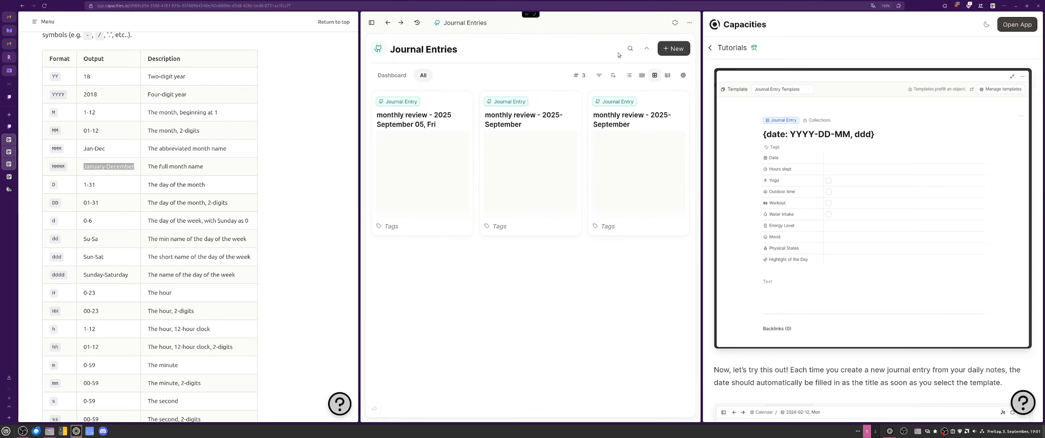
{"action": "left_click", "coordinate": [674, 48]}
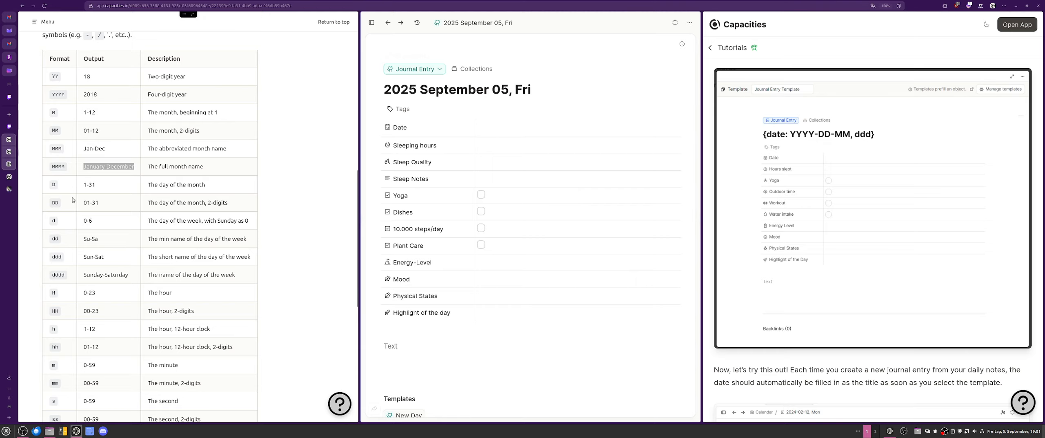
Review the date syntax, the localized formats and the list of standard formats in the date formatting documentation.
{"action": "scroll", "coordinate": [73, 200], "scroll_direction": "up", "scroll_amount": 10}
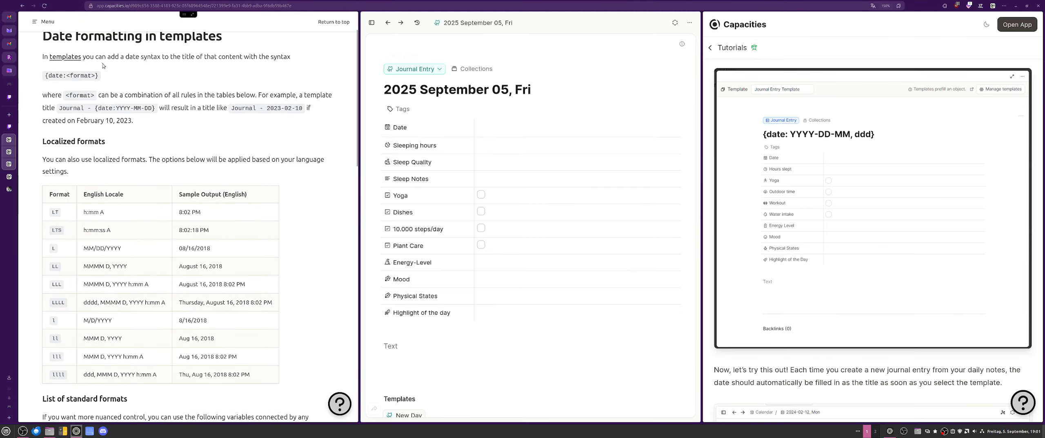
{"action": "scroll", "coordinate": [103, 65], "scroll_direction": "down", "scroll_amount": 4}
{"action": "scroll", "coordinate": [70, 33], "scroll_direction": "up", "scroll_amount": 7}
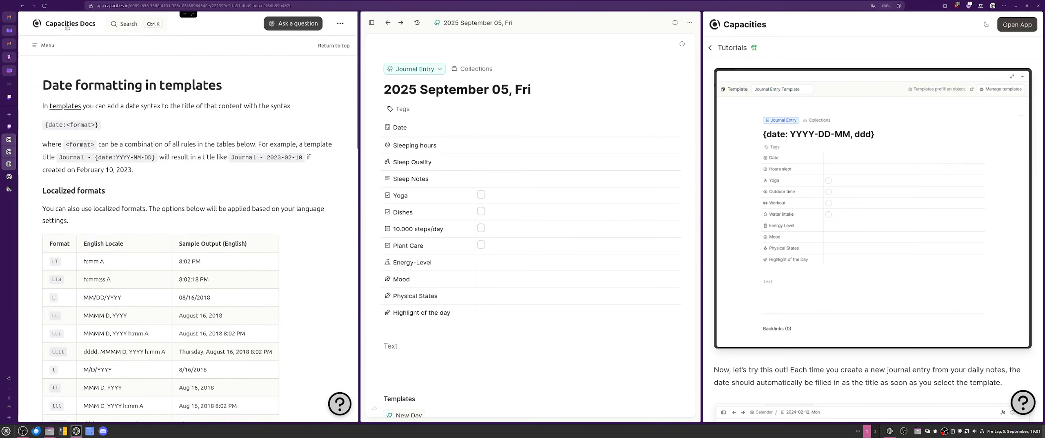
{"action": "scroll", "coordinate": [96, 98], "scroll_direction": "down", "scroll_amount": 3}
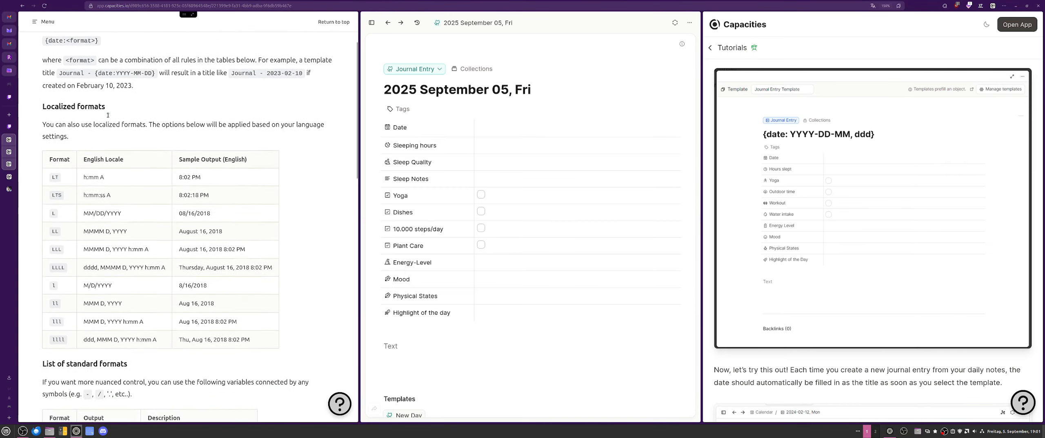
{"action": "scroll", "coordinate": [97, 102], "scroll_direction": "up", "scroll_amount": 3}
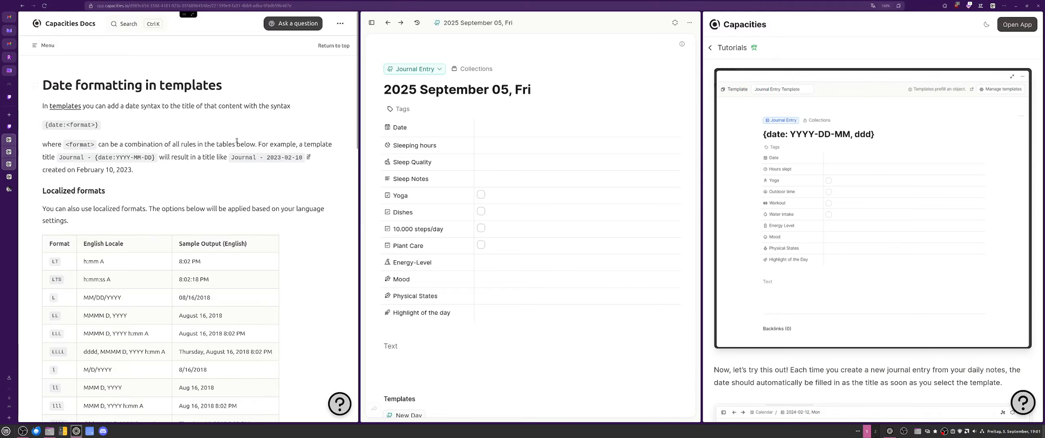
{"action": "scroll", "coordinate": [143, 172], "scroll_direction": "down", "scroll_amount": 10}
{"action": "scroll", "coordinate": [142, 172], "scroll_direction": "down", "scroll_amount": 3}
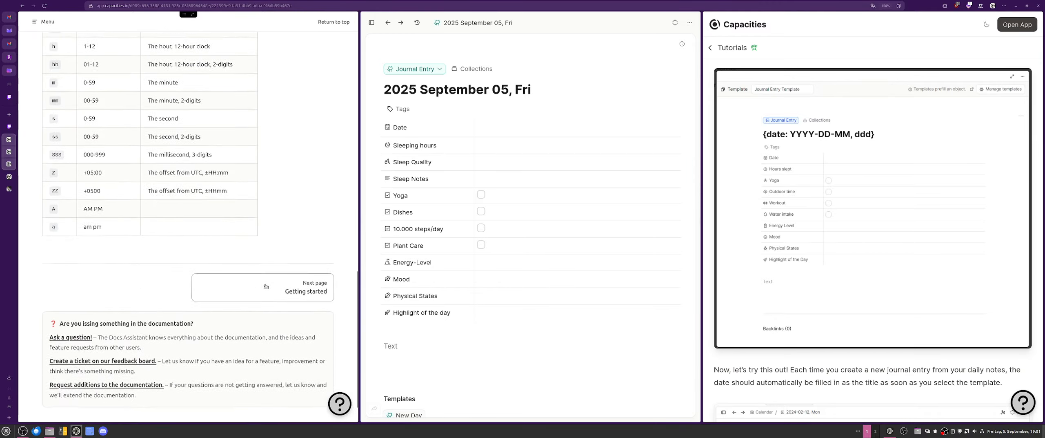
{"action": "scroll", "coordinate": [122, 205], "scroll_direction": "up", "scroll_amount": 3}
{"action": "scroll", "coordinate": [120, 203], "scroll_direction": "up", "scroll_amount": 15}
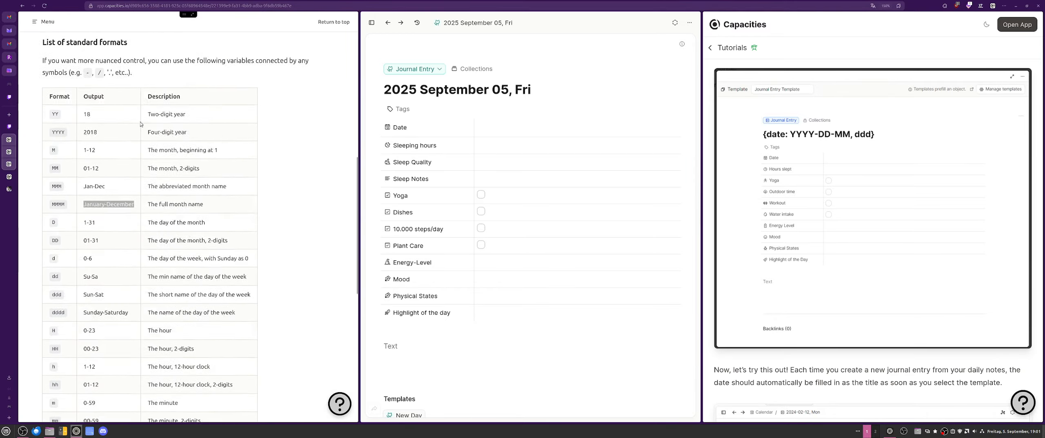
Take the documentation page out of the split view and return to the new journal entry beside the tutorial to examine its title.
{"action": "left_click", "coordinate": [193, 15]}
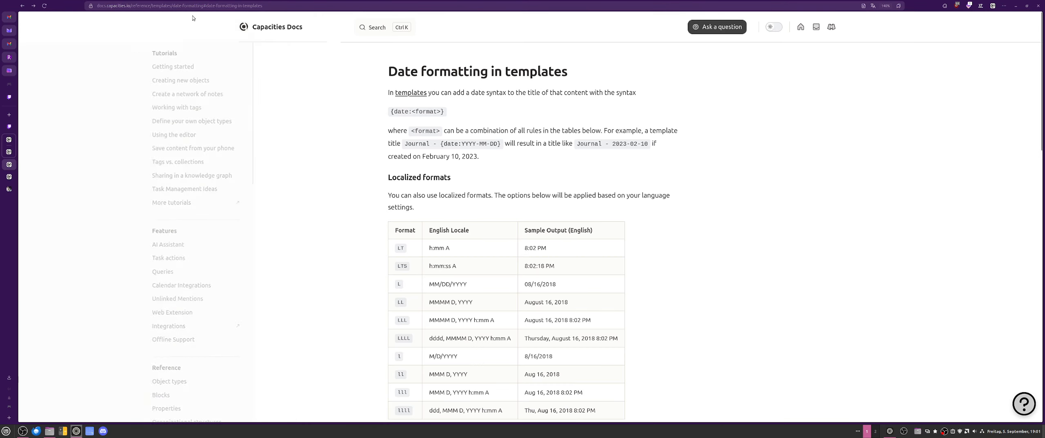
{"action": "left_click", "coordinate": [7, 162]}
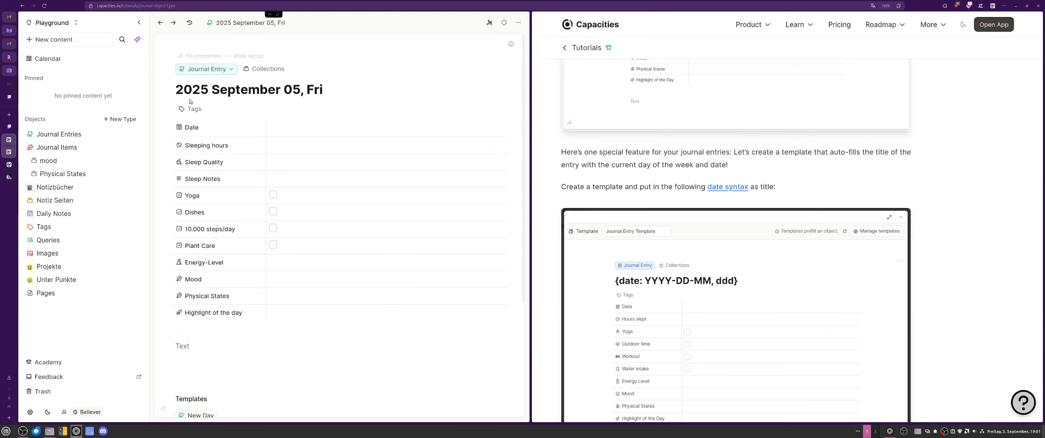
{"action": "scroll", "coordinate": [329, 257], "scroll_direction": "down", "scroll_amount": 3}
{"action": "scroll", "coordinate": [329, 257], "scroll_direction": "up", "scroll_amount": 3}
{"action": "left_click_drag", "start_coordinate": [177, 88], "coordinate": [337, 88]}
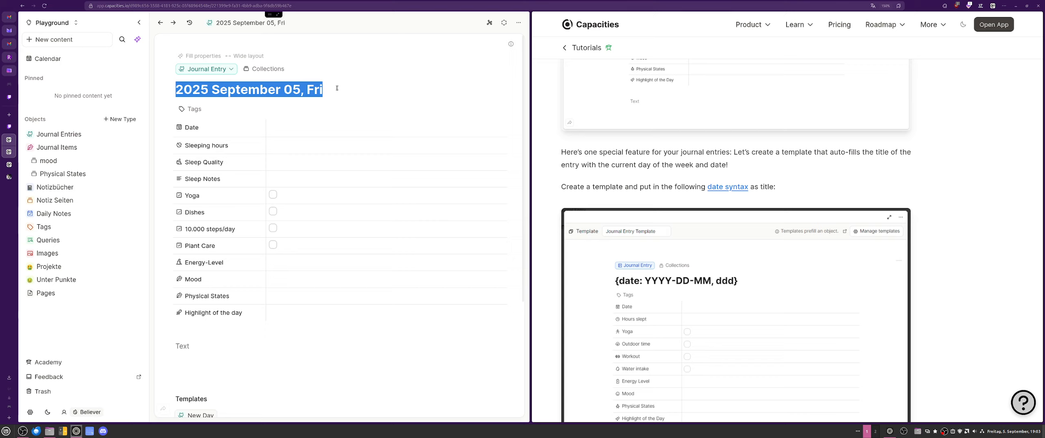
Shorten the month code in the New Day template's title to MMM, giving {date:YYYY MMM DD, ddd}, and create another journal entry.
{"action": "left_click", "coordinate": [160, 23]}
{"action": "left_click", "coordinate": [519, 22]}
{"action": "mouse_move", "coordinate": [458, 26]}
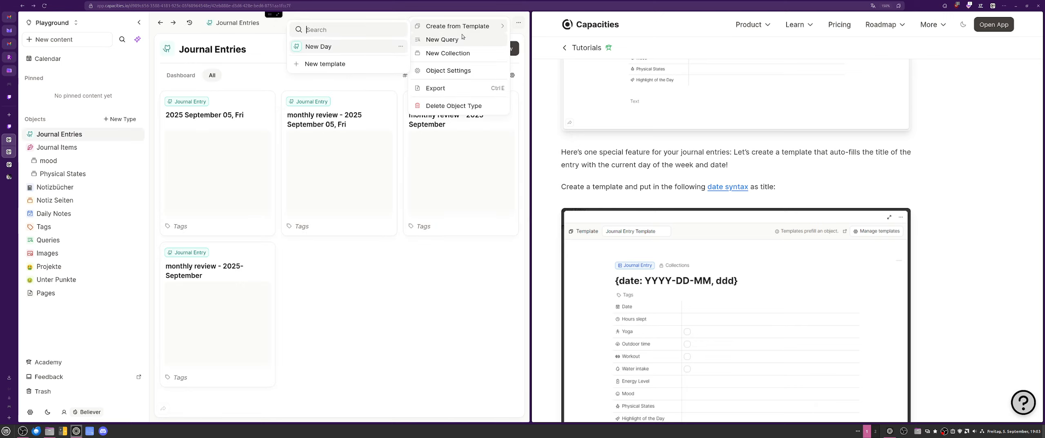
{"action": "left_click", "coordinate": [401, 46]}
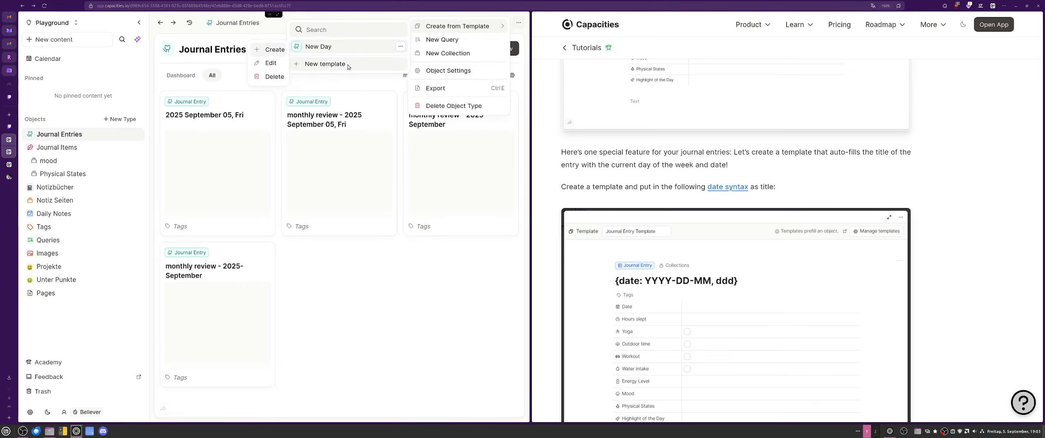
{"action": "left_click", "coordinate": [270, 63]}
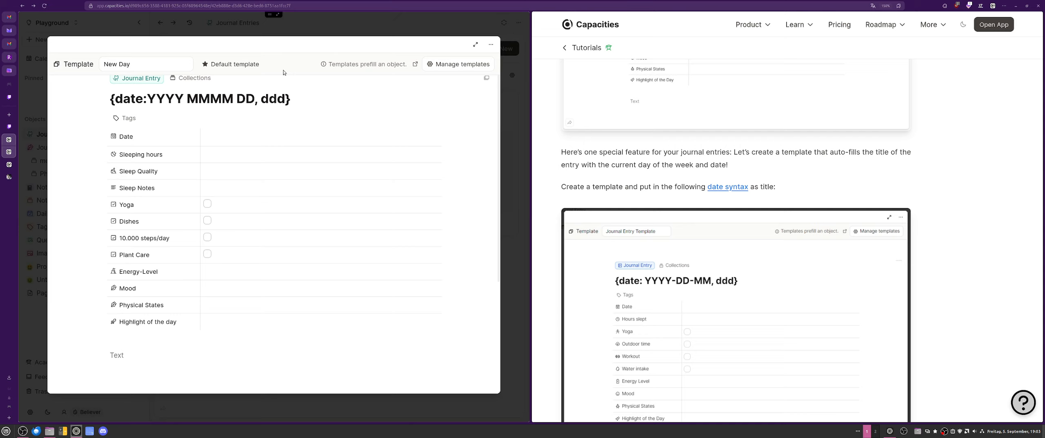
{"action": "key", "text": "BackSpace"}
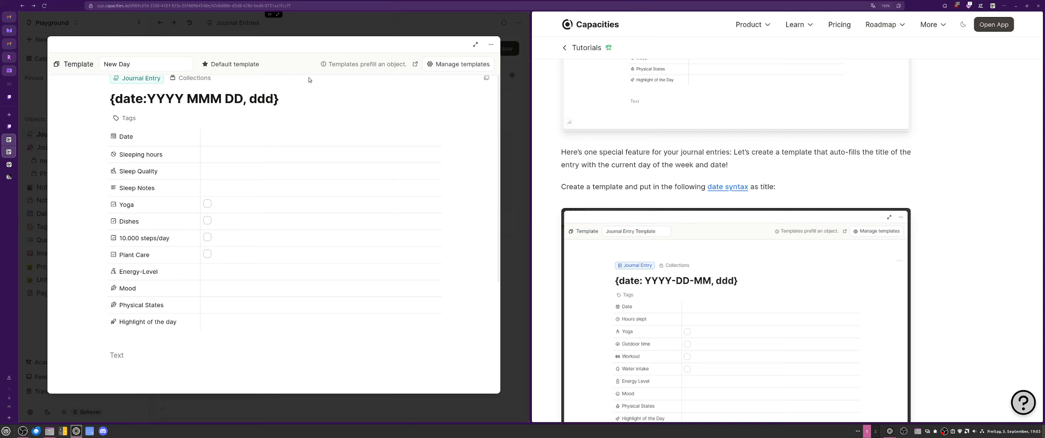
{"action": "left_click", "coordinate": [461, 31]}
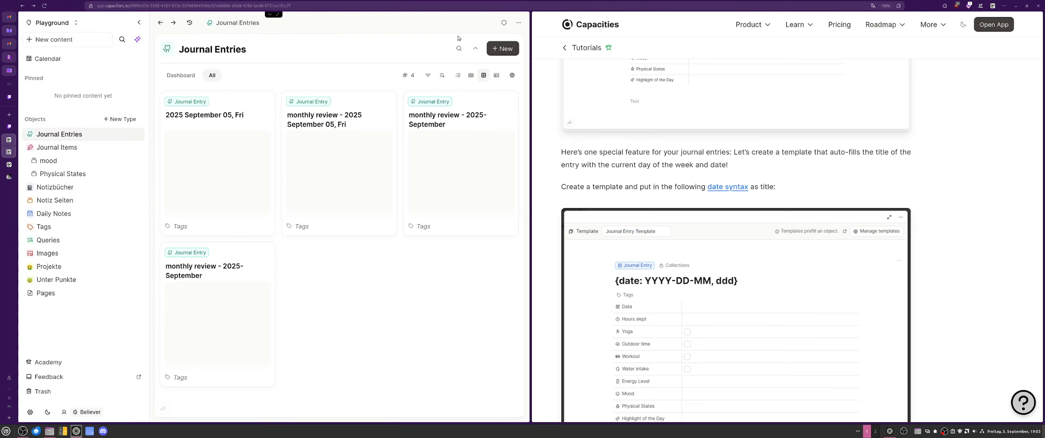
{"action": "left_click", "coordinate": [500, 50]}
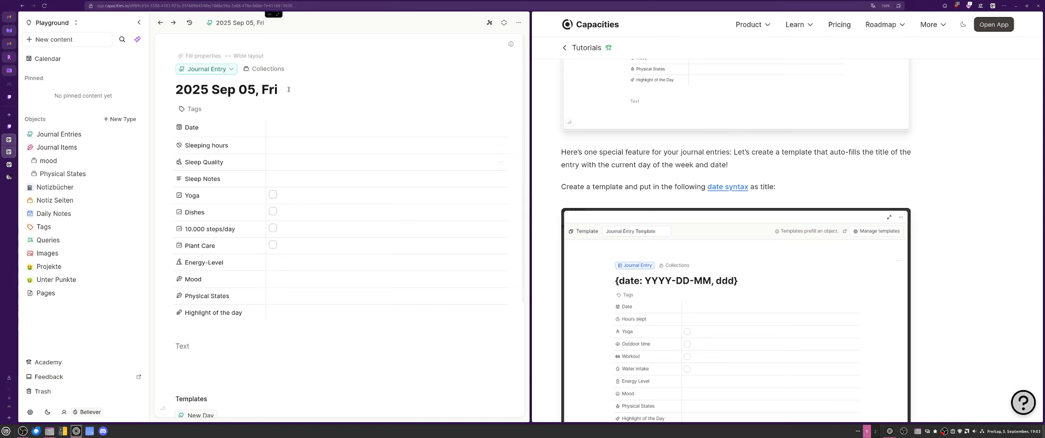
Read the tutorial's sections on the auto-filled title and monthly collections, and examine the Templates section of the new entry.
{"action": "scroll", "coordinate": [731, 81], "scroll_direction": "down", "scroll_amount": 2}
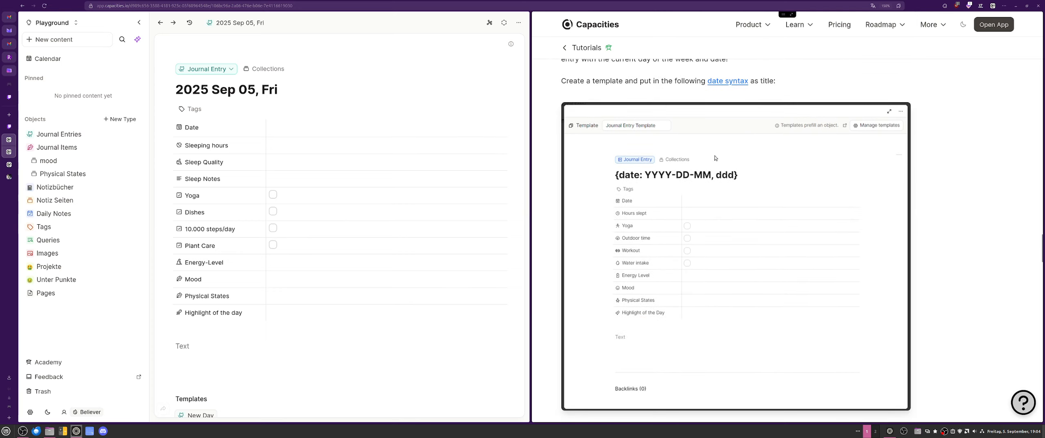
{"action": "scroll", "coordinate": [716, 158], "scroll_direction": "up", "scroll_amount": 1}
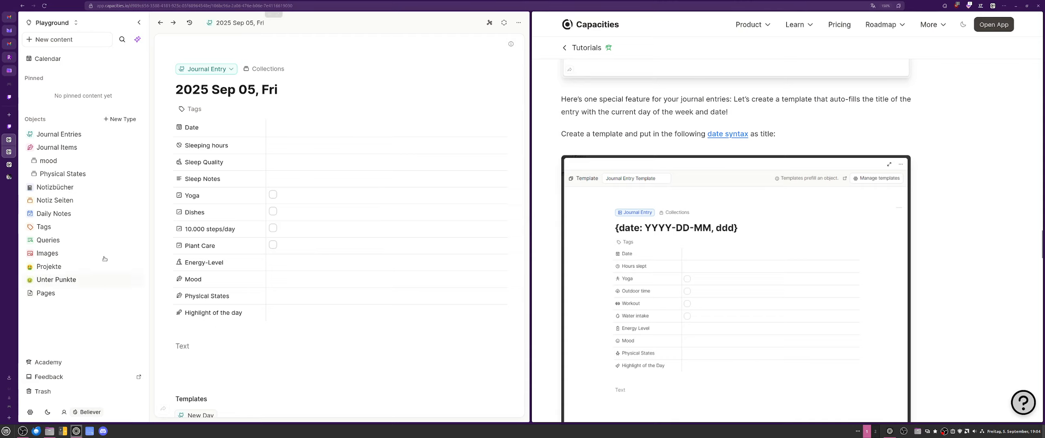
{"action": "scroll", "coordinate": [194, 254], "scroll_direction": "down", "scroll_amount": 4}
{"action": "scroll", "coordinate": [215, 226], "scroll_direction": "up", "scroll_amount": 4}
{"action": "scroll", "coordinate": [754, 175], "scroll_direction": "down", "scroll_amount": 3}
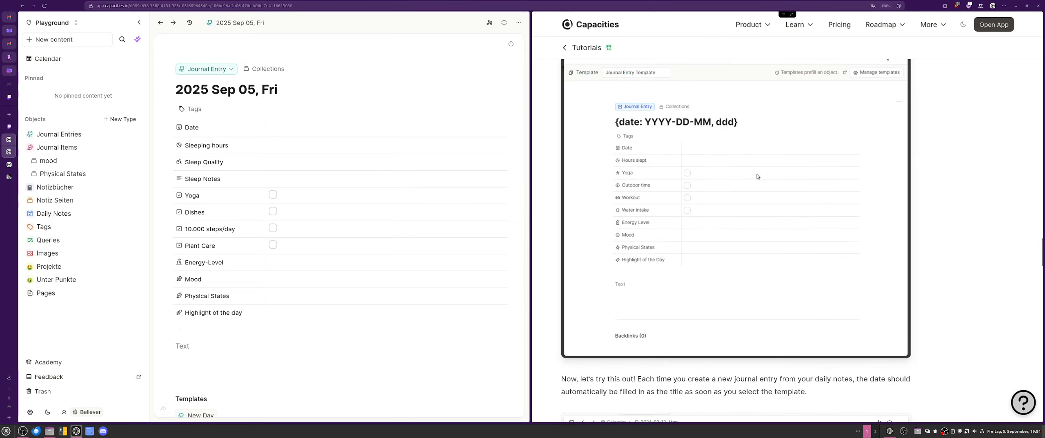
{"action": "scroll", "coordinate": [726, 118], "scroll_direction": "up", "scroll_amount": 7}
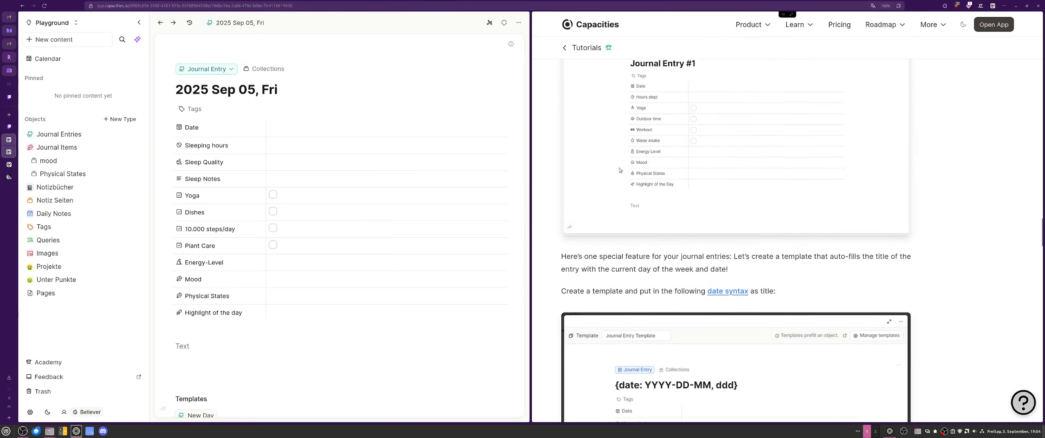
{"action": "scroll", "coordinate": [722, 297], "scroll_direction": "down", "scroll_amount": 4}
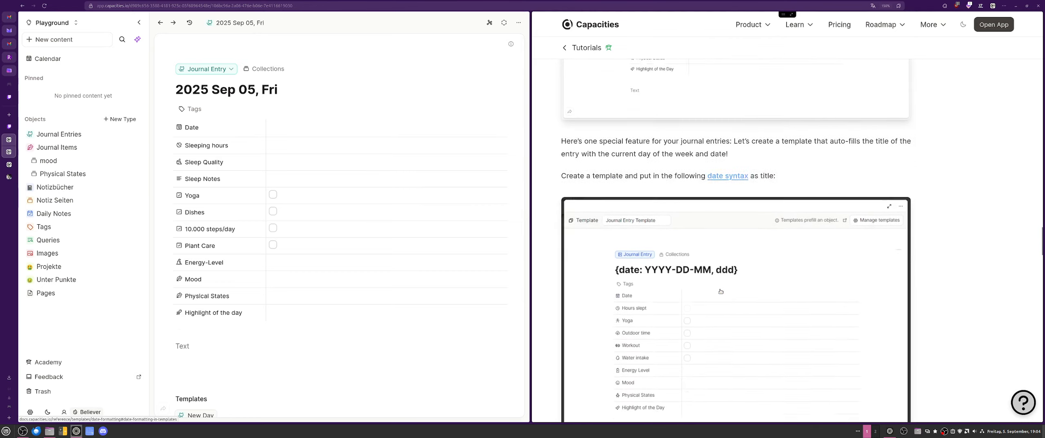
{"action": "scroll", "coordinate": [697, 293], "scroll_direction": "down", "scroll_amount": 5}
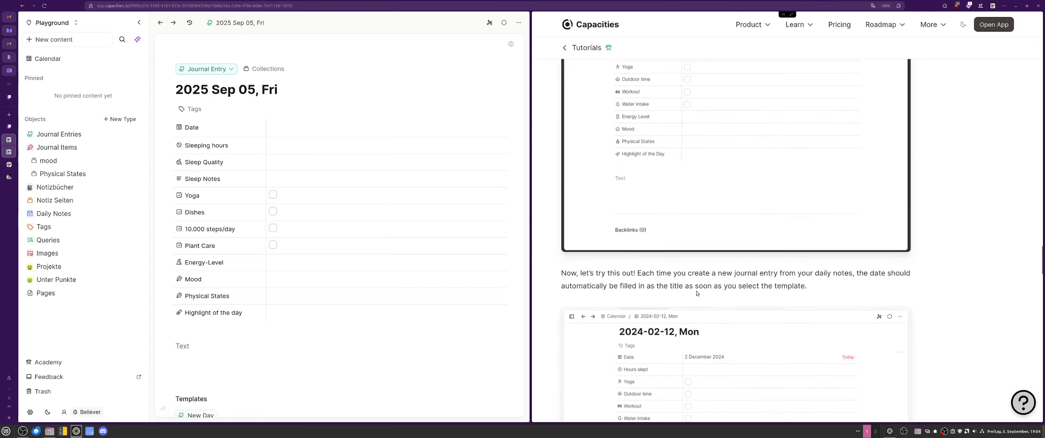
{"action": "scroll", "coordinate": [682, 245], "scroll_direction": "up", "scroll_amount": 1}
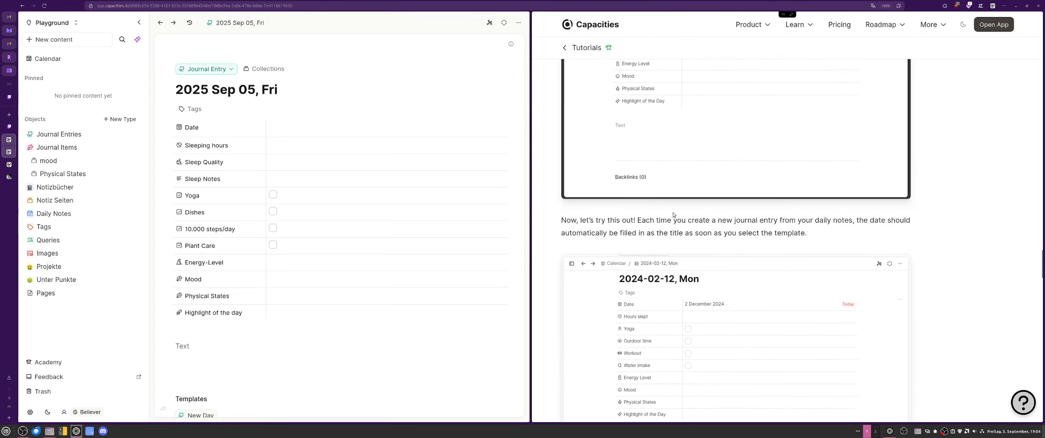
{"action": "scroll", "coordinate": [673, 216], "scroll_direction": "down", "scroll_amount": 5}
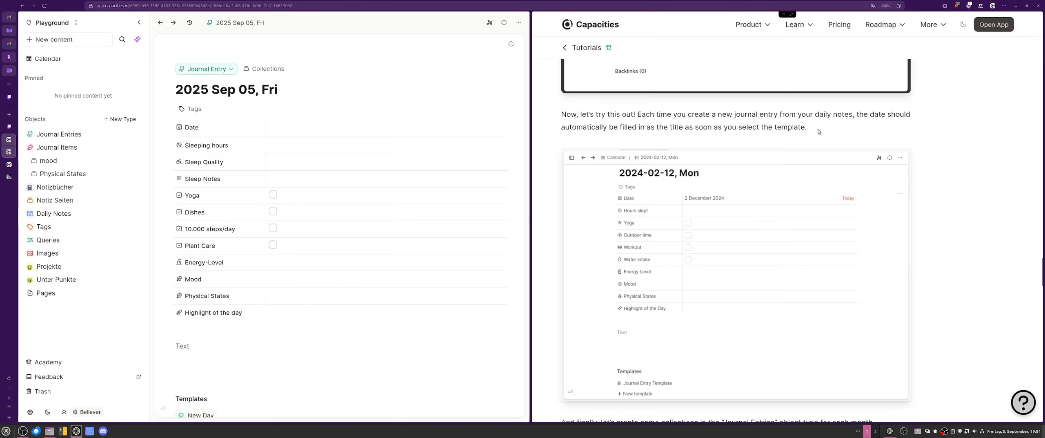
{"action": "scroll", "coordinate": [811, 138], "scroll_direction": "down", "scroll_amount": 3}
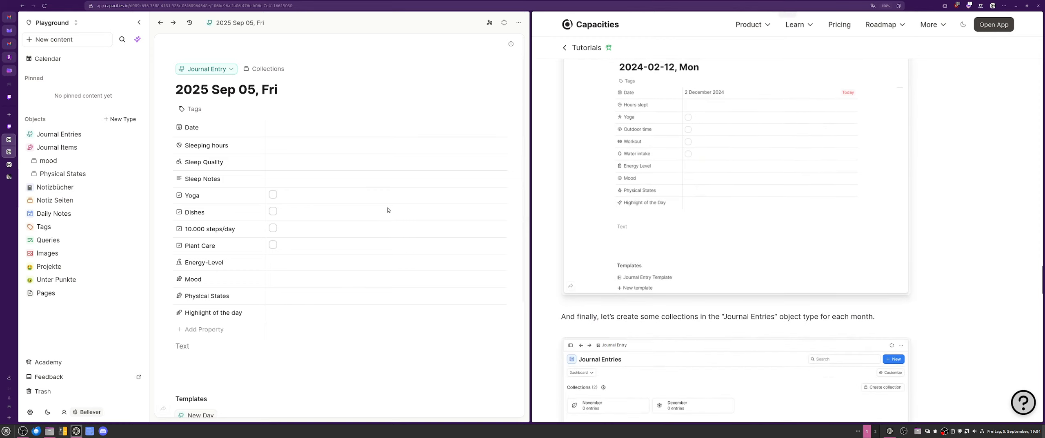
{"action": "scroll", "coordinate": [303, 342], "scroll_direction": "down", "scroll_amount": 3}
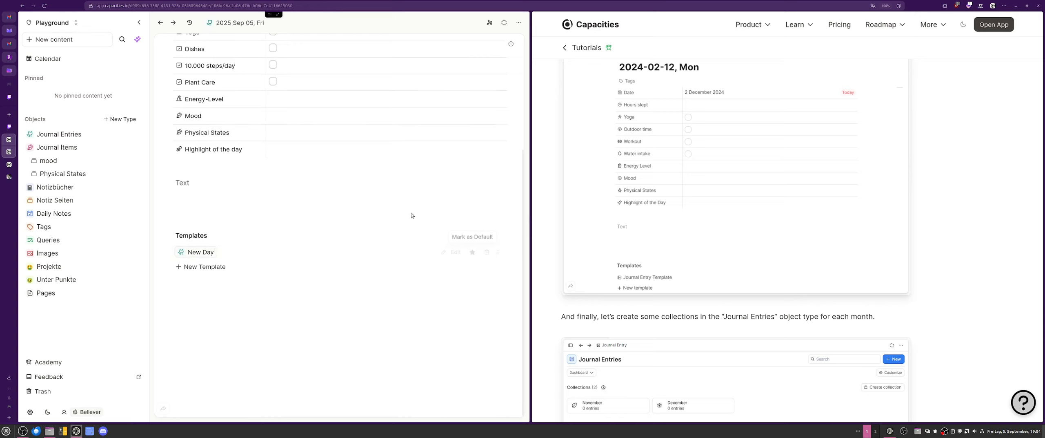
Create a collection in the Journal Entries object type and title it "September 2025".
{"action": "scroll", "coordinate": [286, 205], "scroll_direction": "up", "scroll_amount": 4}
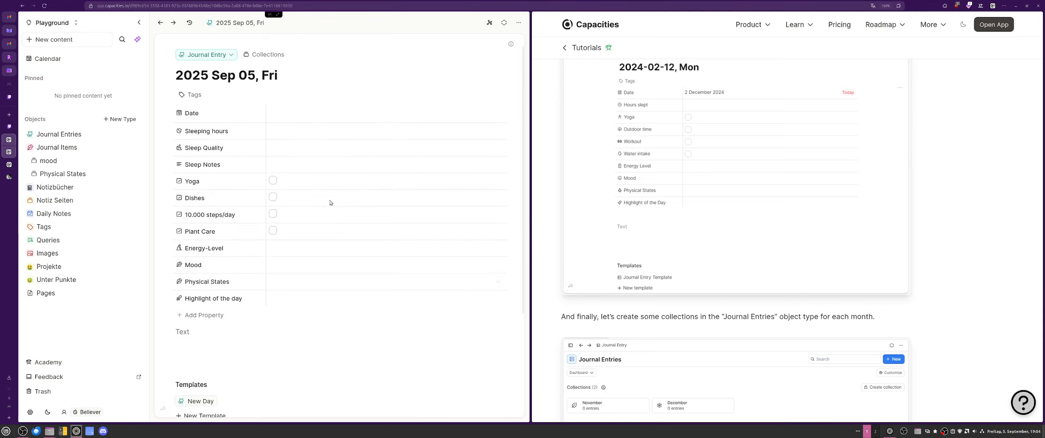
{"action": "scroll", "coordinate": [856, 190], "scroll_direction": "down", "scroll_amount": 1}
{"action": "scroll", "coordinate": [856, 190], "scroll_direction": "down", "scroll_amount": 3}
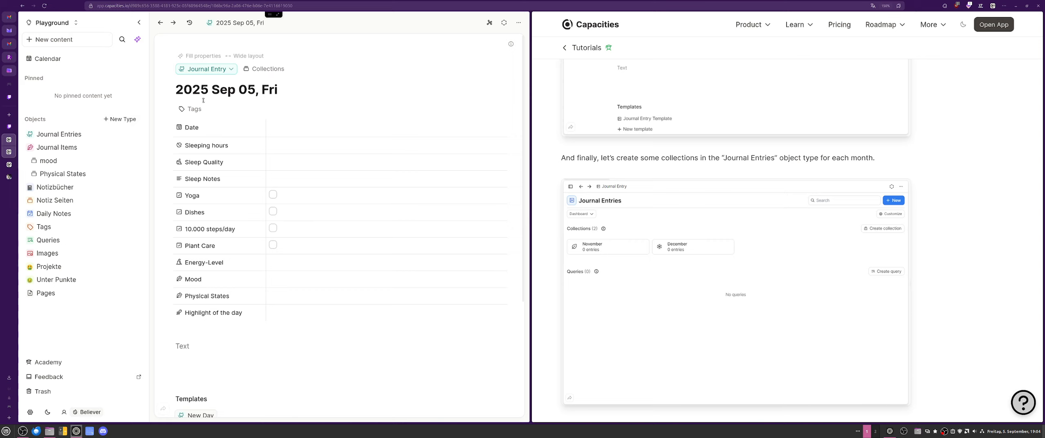
{"action": "left_click", "coordinate": [60, 134]}
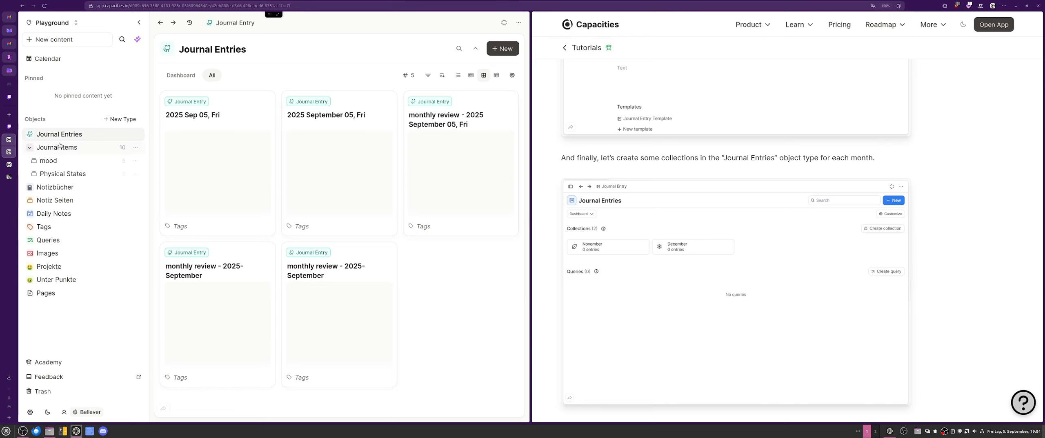
{"action": "left_click", "coordinate": [136, 135]}
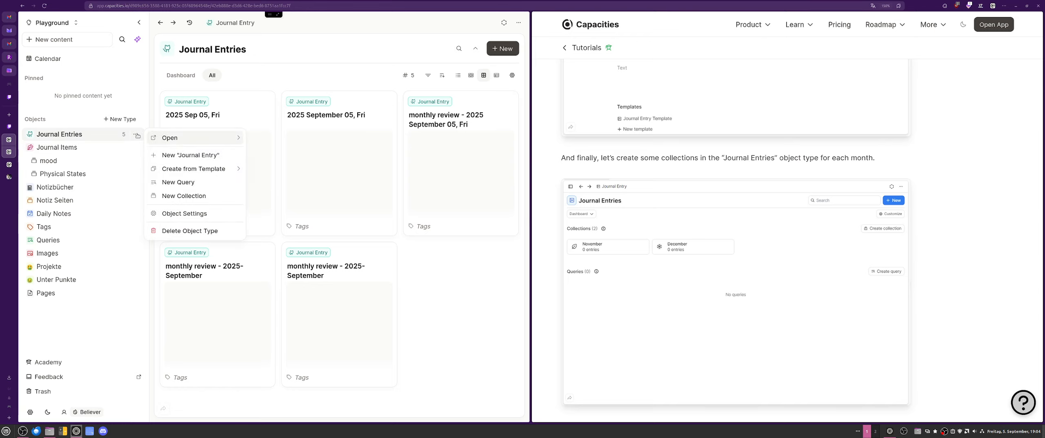
{"action": "left_click", "coordinate": [191, 196]}
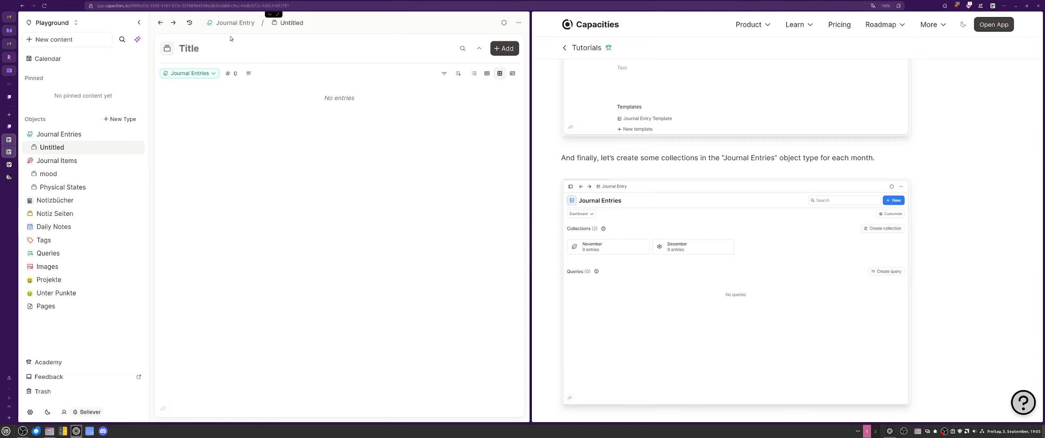
{"action": "type", "text": "September"}
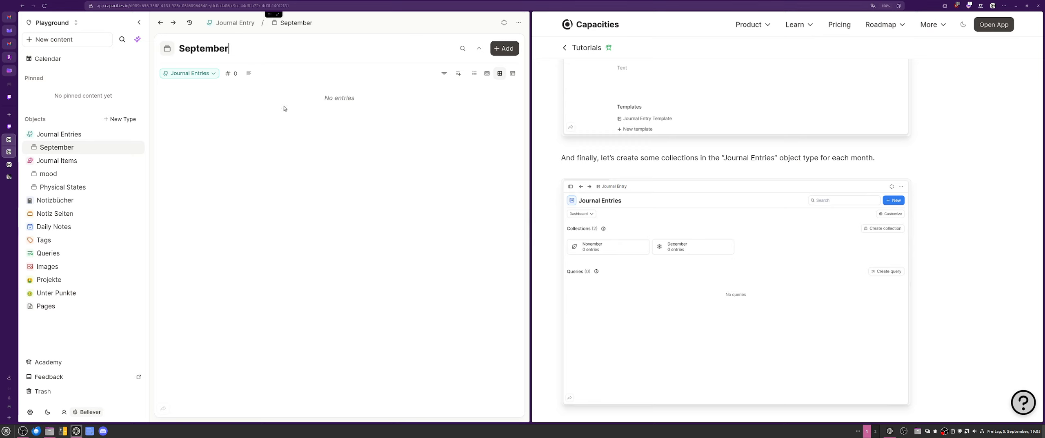
{"action": "type", "text": "025"}
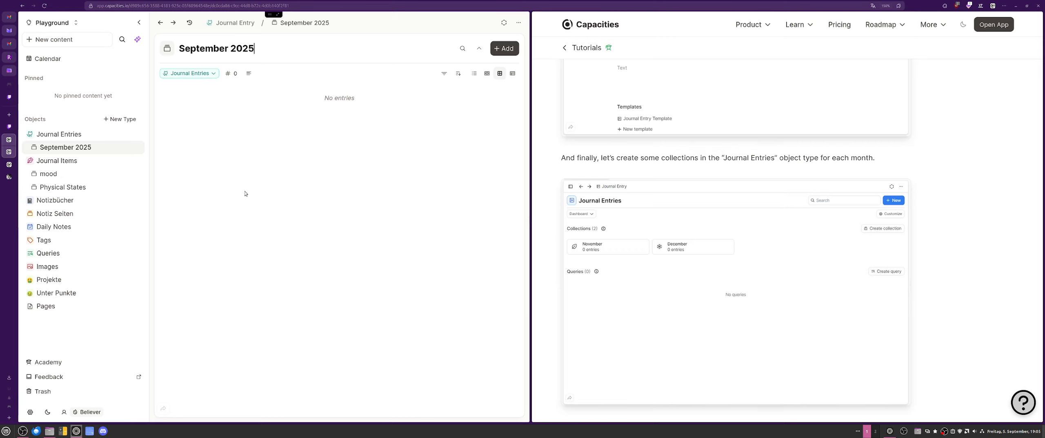
Return to the overview of all Journal Entries and add a sort rule to it.
{"action": "left_click", "coordinate": [232, 23]}
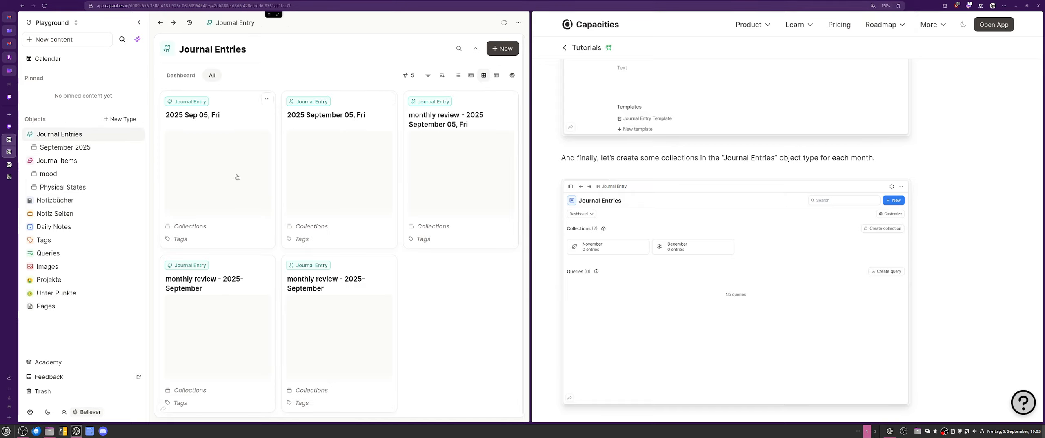
{"action": "left_click", "coordinate": [440, 76]}
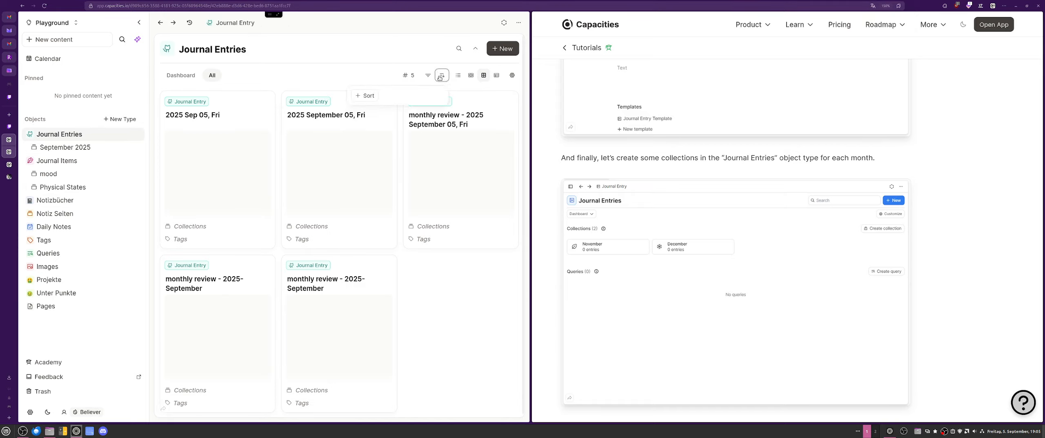
{"action": "left_click", "coordinate": [364, 95]}
{"action": "left_click", "coordinate": [415, 343]}
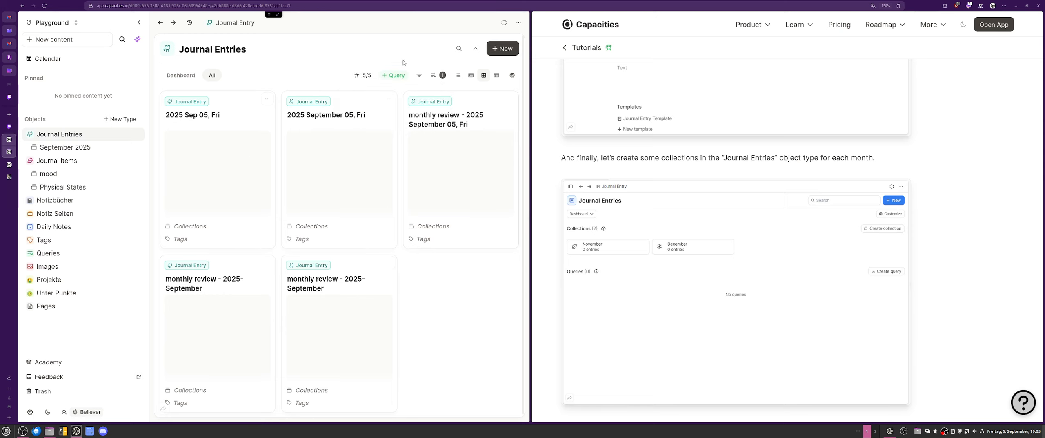
Compare the journal entries in list and table view, including the table's property columns, and switch back to the card view.
{"action": "left_click", "coordinate": [457, 75]}
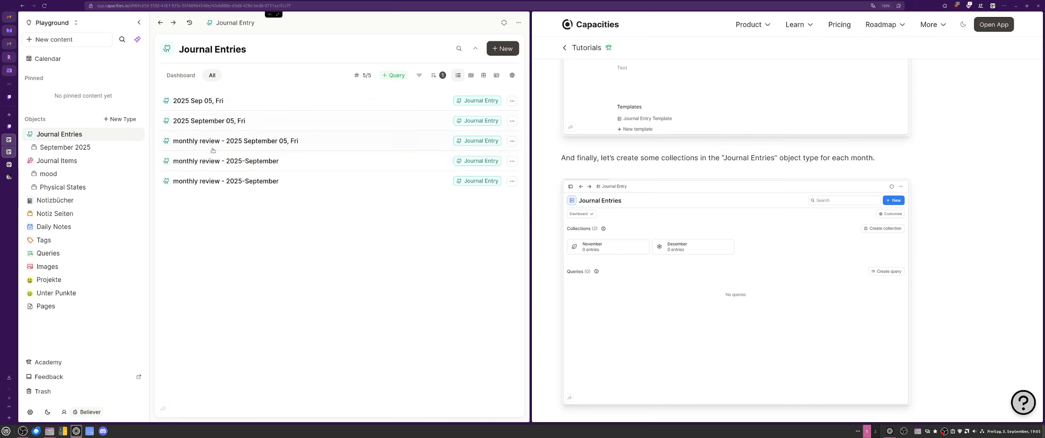
{"action": "left_click", "coordinate": [497, 75]}
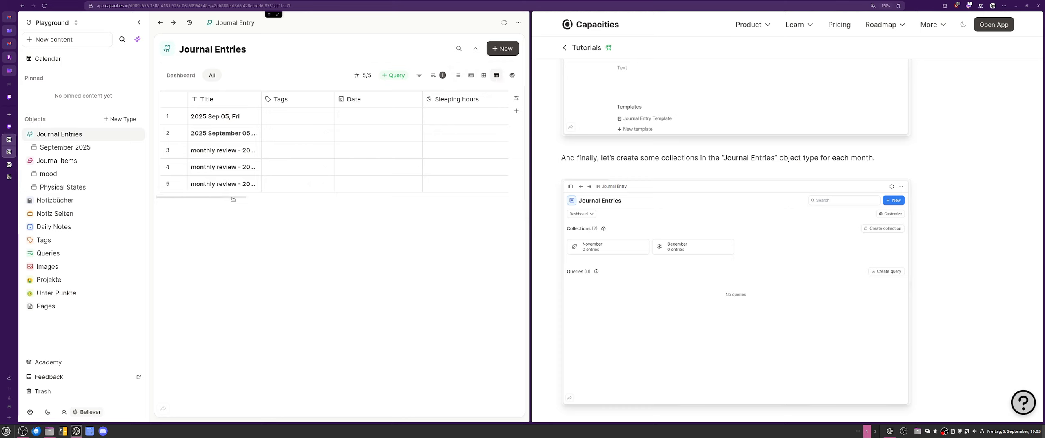
{"action": "scroll", "coordinate": [283, 175], "scroll_direction": "right", "scroll_amount": 5}
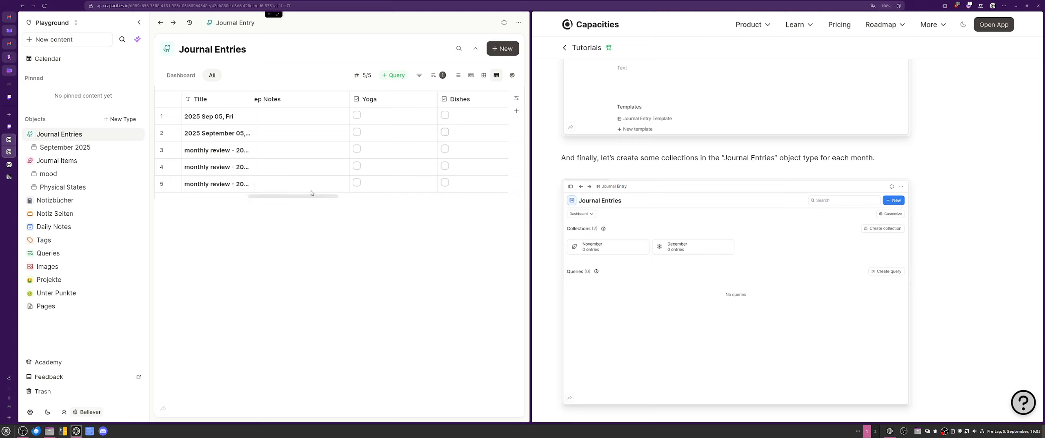
{"action": "left_click", "coordinate": [481, 76]}
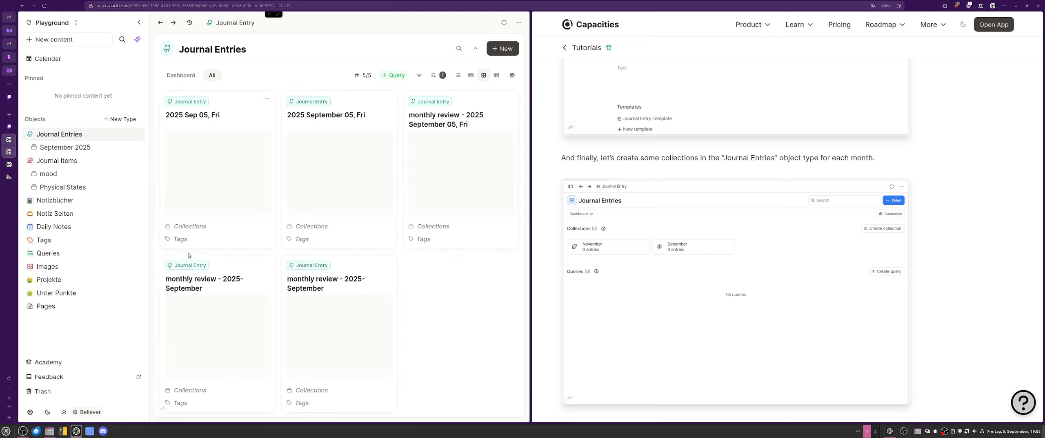
Add the Date, Sleeping hours, Sleep Quality, Sleep Notes, Yoga and Dishes properties to the journal entries' card view.
{"action": "left_click", "coordinate": [268, 99]}
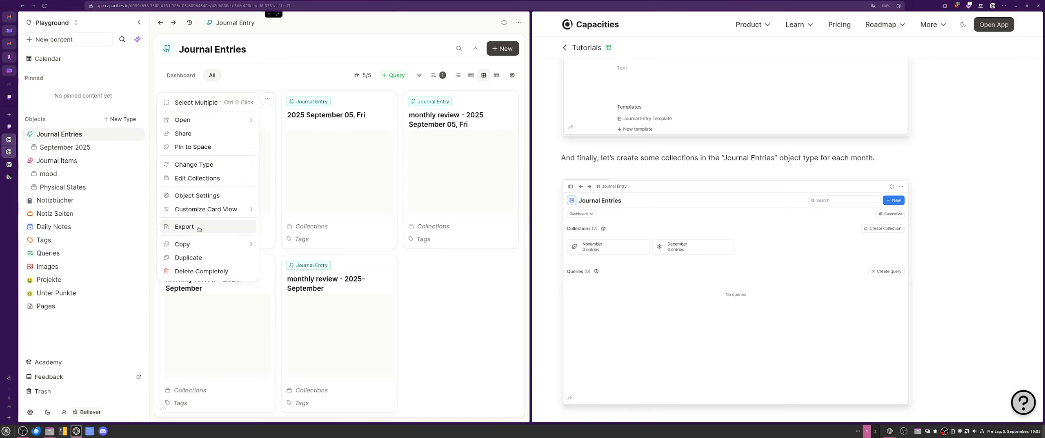
{"action": "mouse_move", "coordinate": [217, 208]}
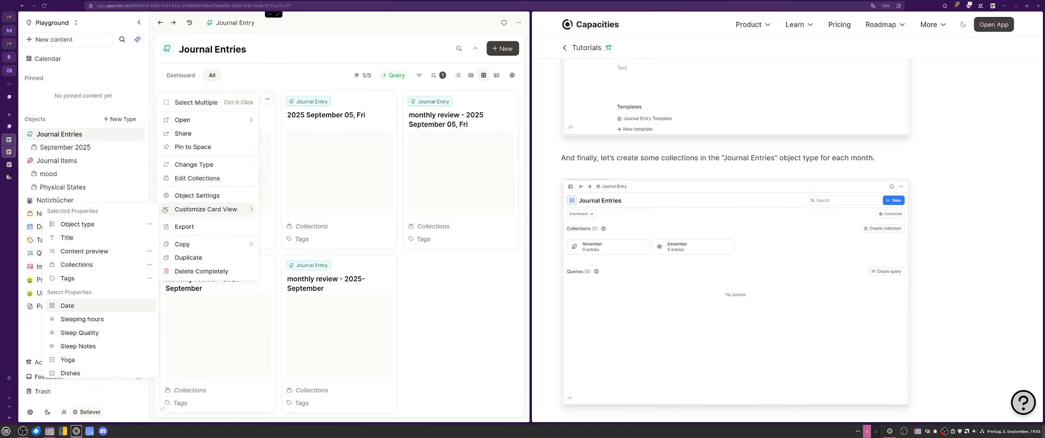
{"action": "left_click", "coordinate": [108, 307]}
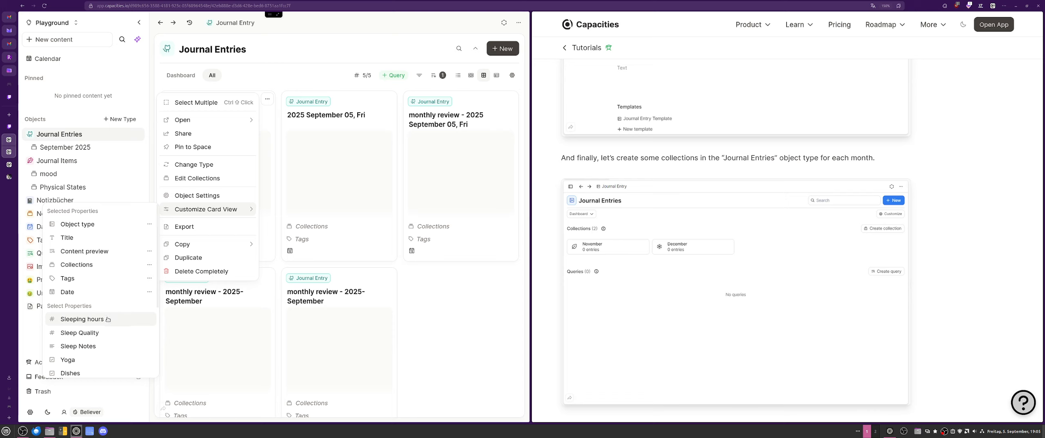
{"action": "left_click", "coordinate": [108, 319]}
{"action": "left_click", "coordinate": [106, 333]}
{"action": "left_click", "coordinate": [104, 346]}
{"action": "left_click", "coordinate": [102, 360]}
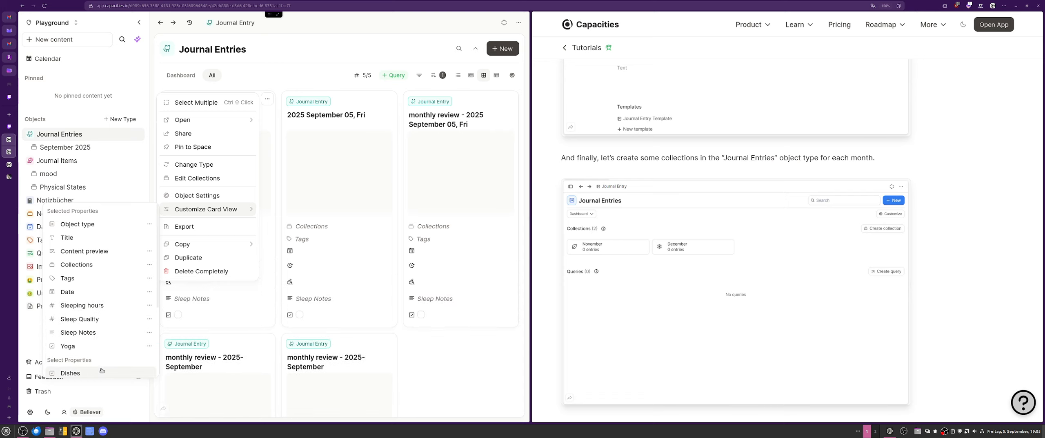
{"action": "left_click", "coordinate": [102, 372]}
Add 10.000 steps/day, Plant Care, Energy-Level, Mood, Physical States and Highlight of the day to the card view.
{"action": "scroll", "coordinate": [102, 359], "scroll_direction": "down", "scroll_amount": 3}
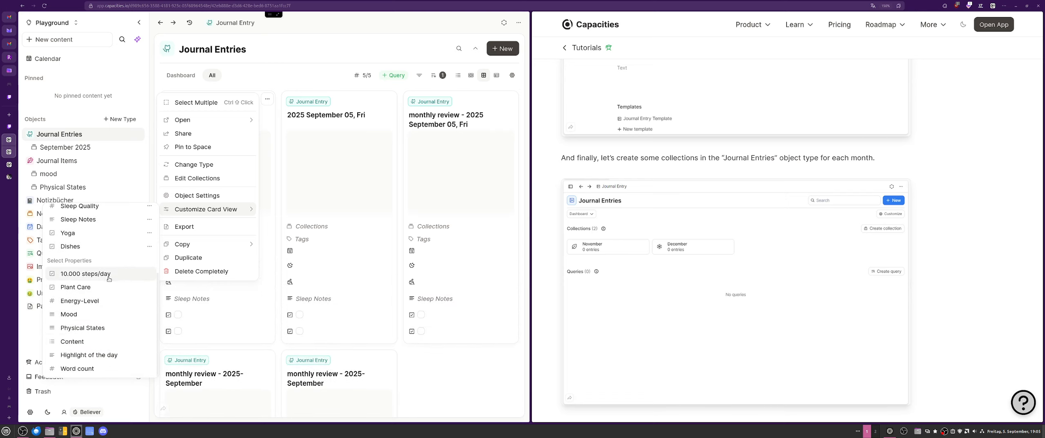
{"action": "left_click", "coordinate": [109, 278]}
{"action": "left_click", "coordinate": [107, 290]}
{"action": "left_click", "coordinate": [105, 303]}
{"action": "left_click", "coordinate": [104, 316]}
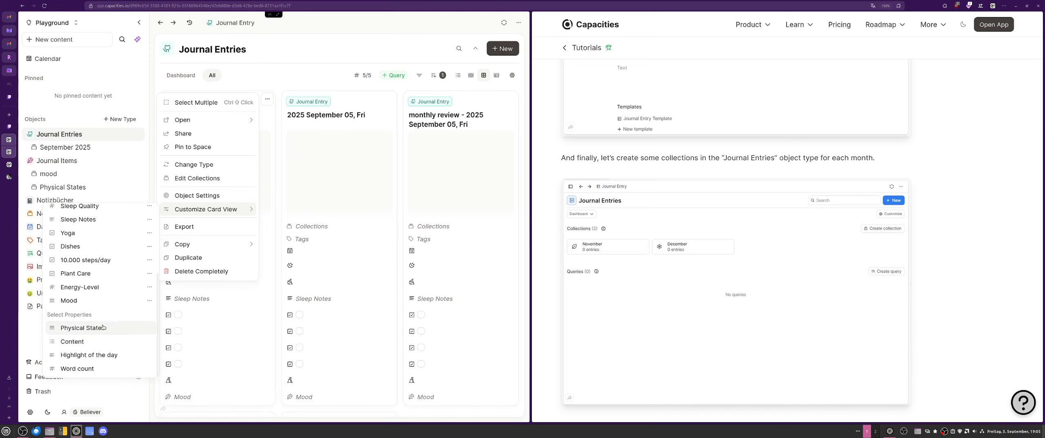
{"action": "left_click", "coordinate": [103, 327]}
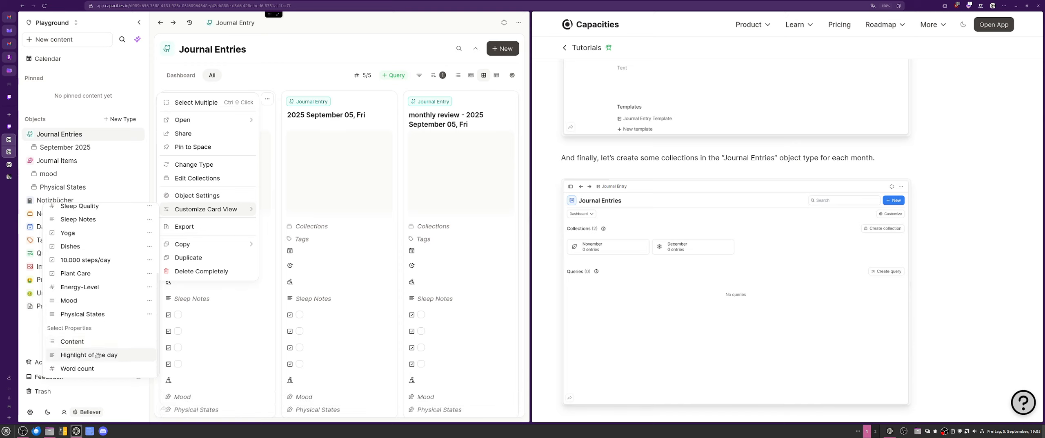
{"action": "left_click", "coordinate": [97, 355]}
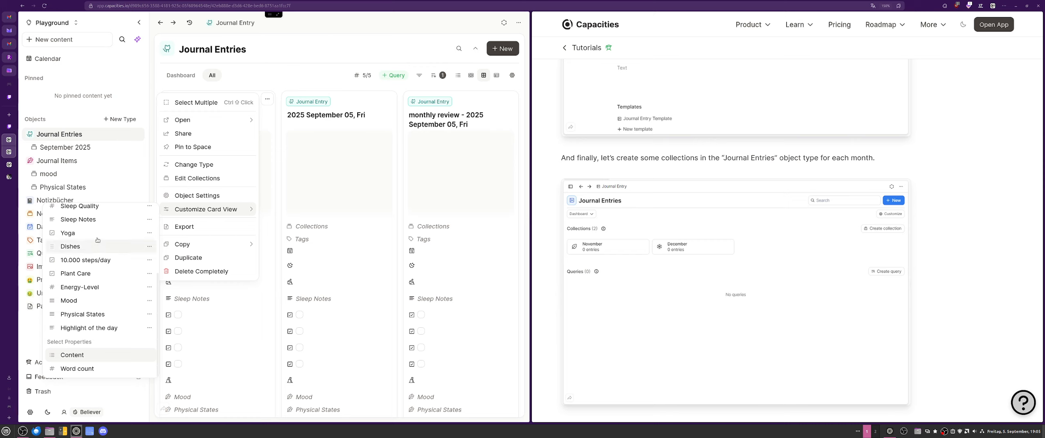
Remove Object type, Content preview, Collections and Tags from the journal entries' card view.
{"action": "scroll", "coordinate": [94, 242], "scroll_direction": "up", "scroll_amount": 3}
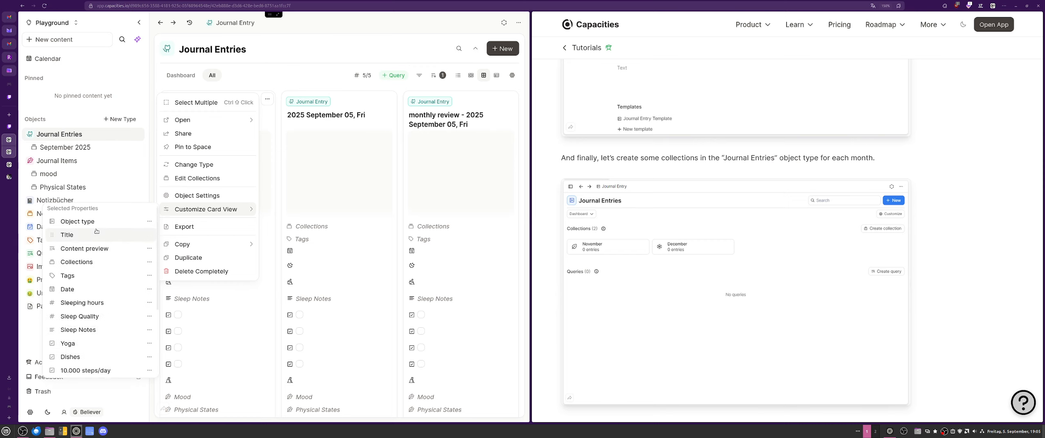
{"action": "left_click", "coordinate": [118, 224]}
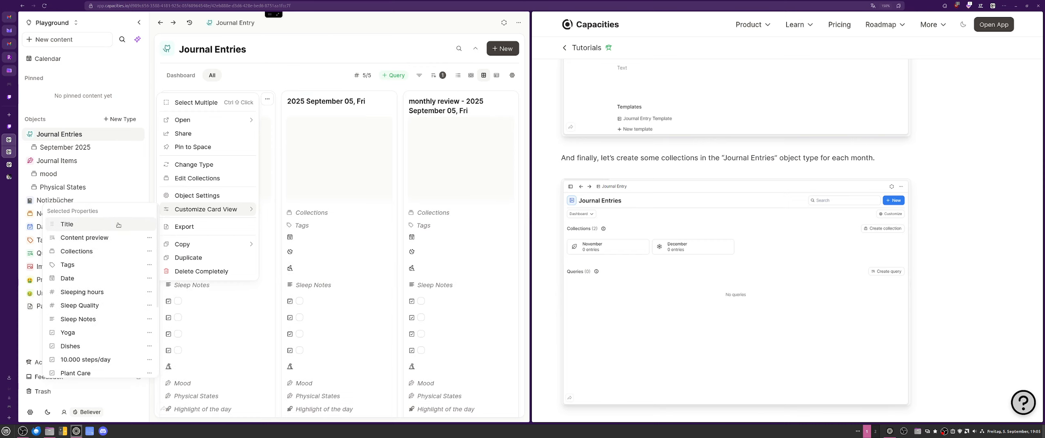
{"action": "left_click", "coordinate": [98, 238]}
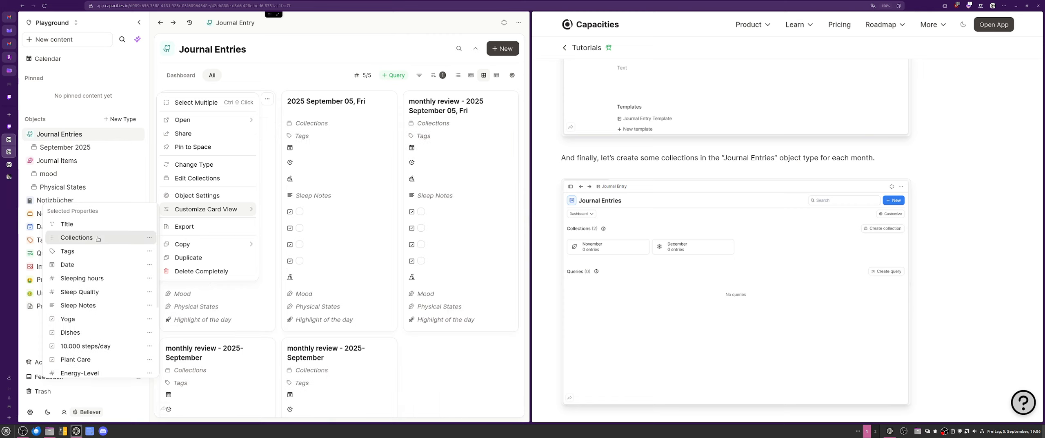
{"action": "left_click", "coordinate": [98, 239]}
{"action": "left_click", "coordinate": [98, 238]}
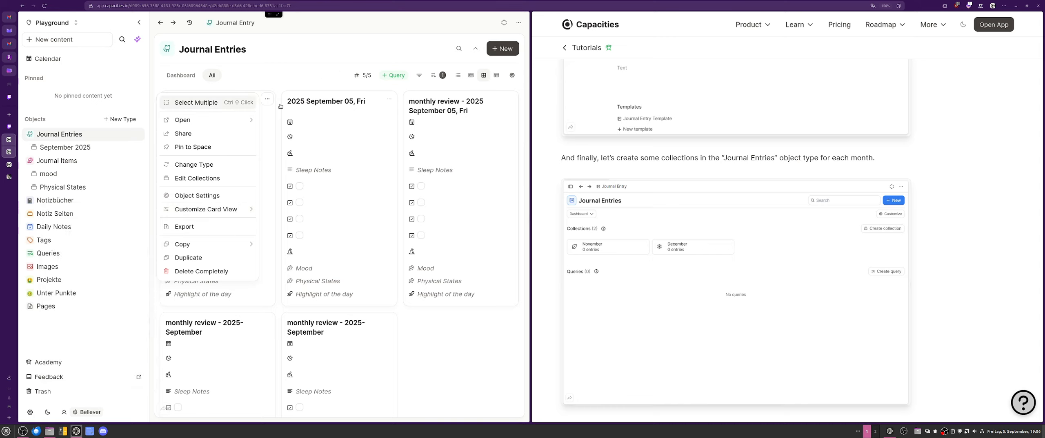
{"action": "left_click", "coordinate": [294, 67]}
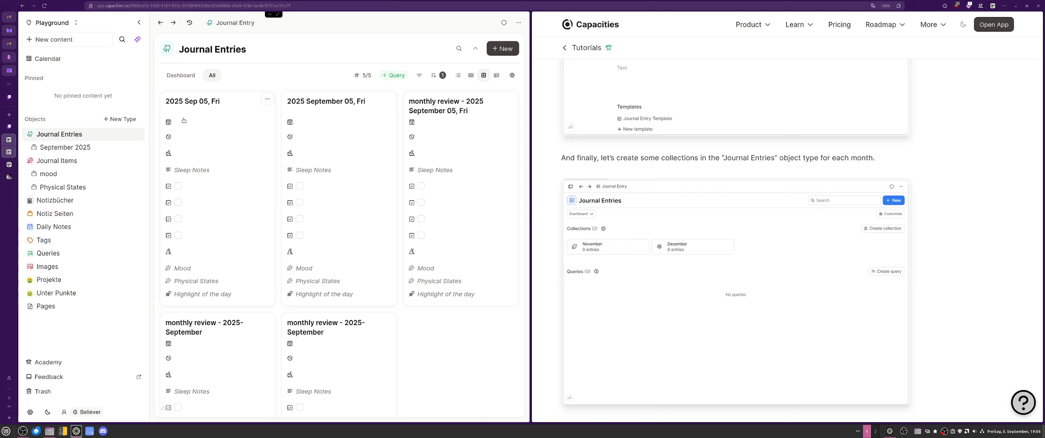
Set the date of the "2025 Sep 05, Fri" entry to 5 September 2025 directly on its card.
{"action": "left_click", "coordinate": [184, 123]}
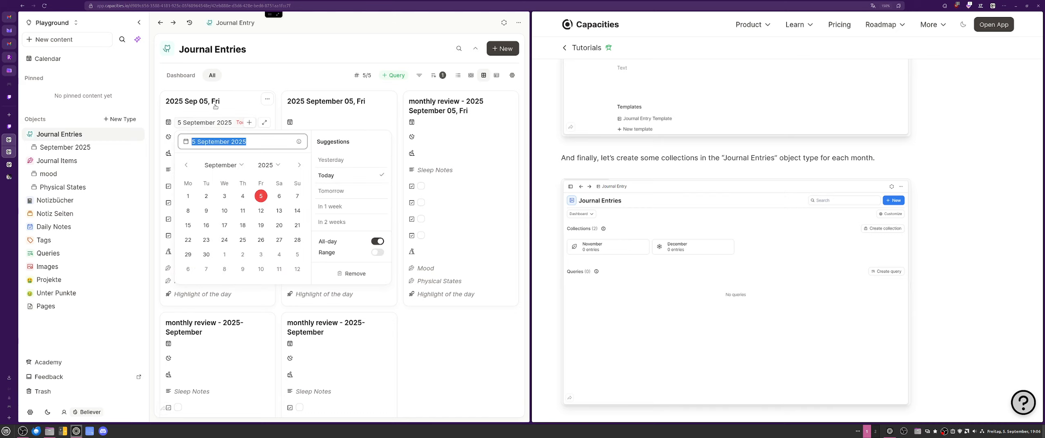
{"action": "left_click", "coordinate": [280, 79]}
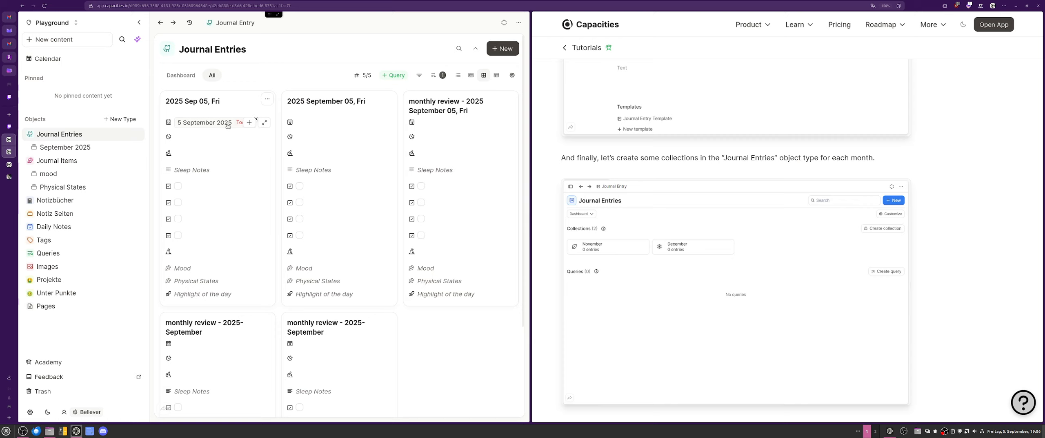
{"action": "left_click", "coordinate": [267, 99]}
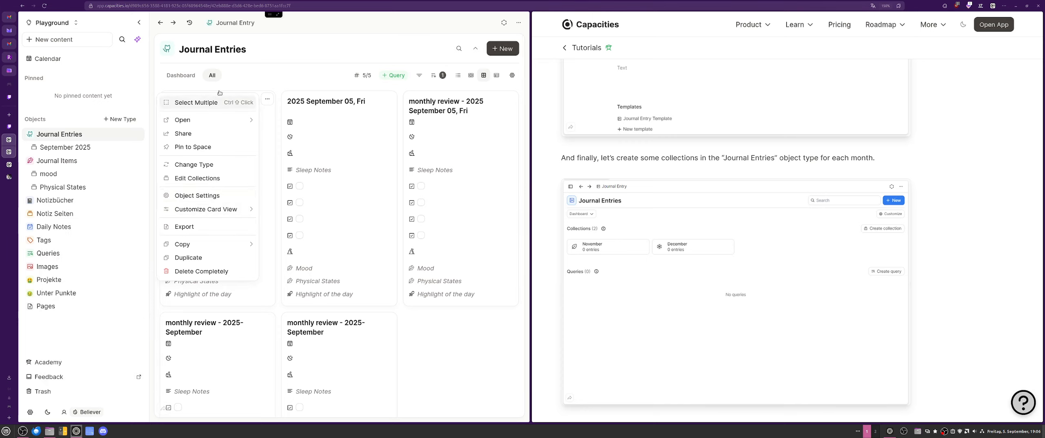
{"action": "left_click", "coordinate": [230, 84]}
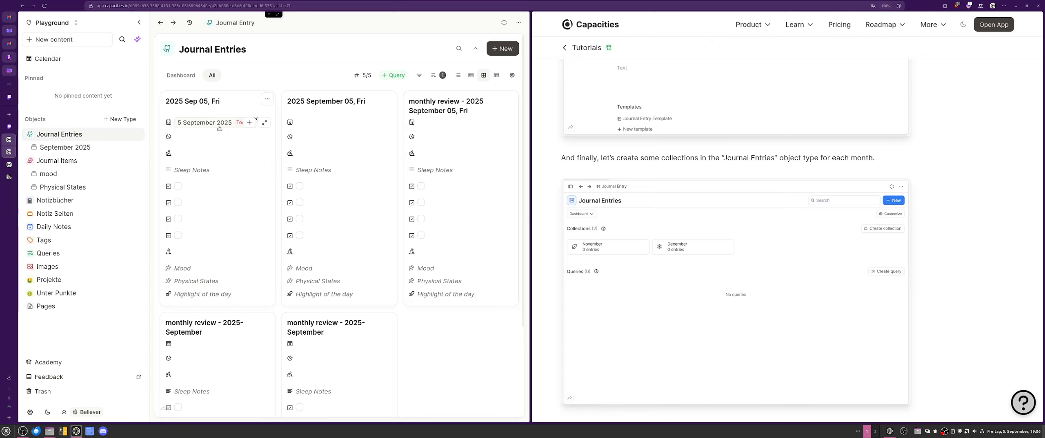
Permanently delete the entries "2025 Sep 05, Fri", "2025 September 05, Fri" and "monthly review - 2025 September 05, Fri".
{"action": "left_click", "coordinate": [267, 98]}
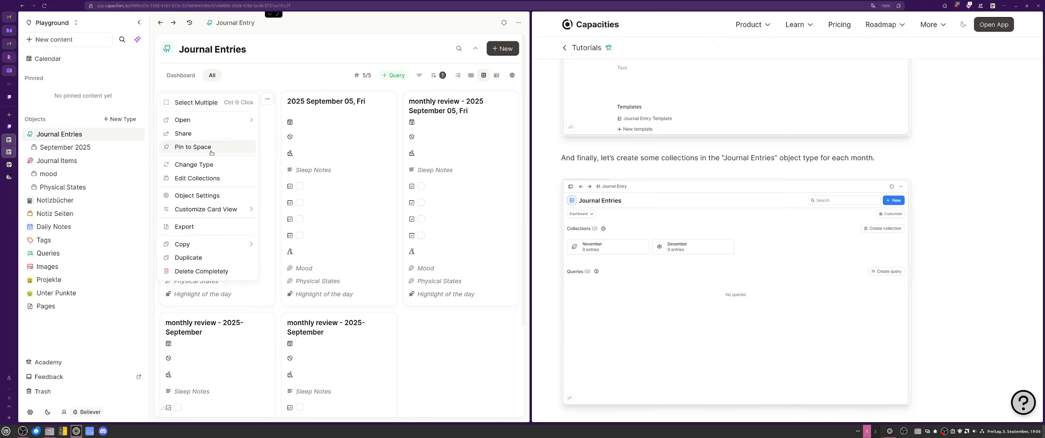
{"action": "left_click", "coordinate": [193, 271]}
{"action": "left_click", "coordinate": [411, 247]}
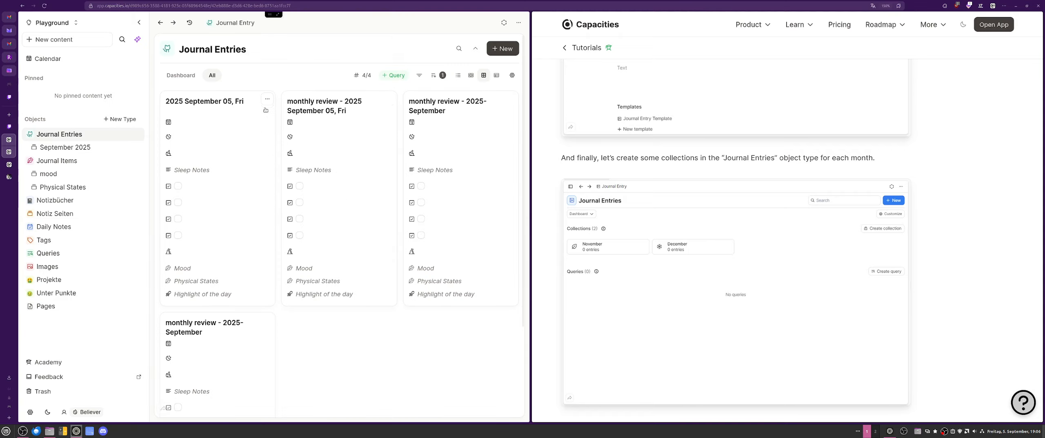
{"action": "left_click", "coordinate": [267, 99]}
{"action": "left_click", "coordinate": [206, 271]}
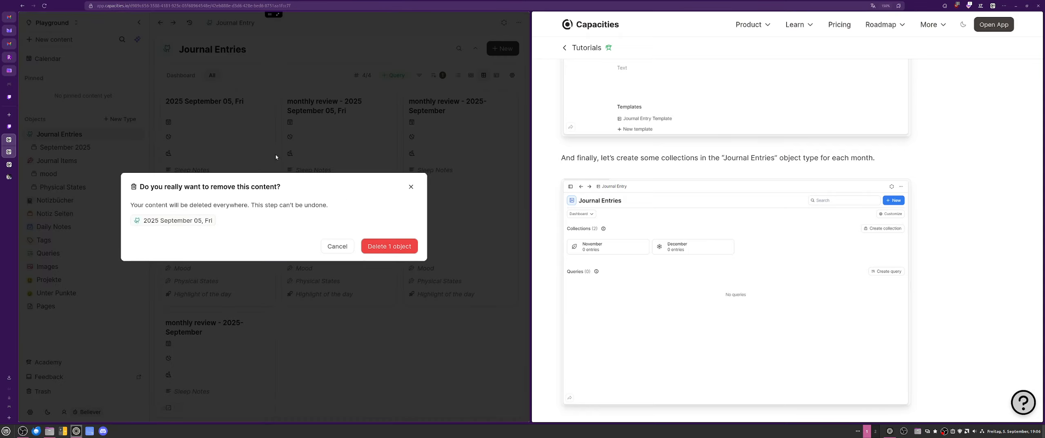
{"action": "left_click", "coordinate": [391, 246]}
{"action": "left_click", "coordinate": [267, 99]}
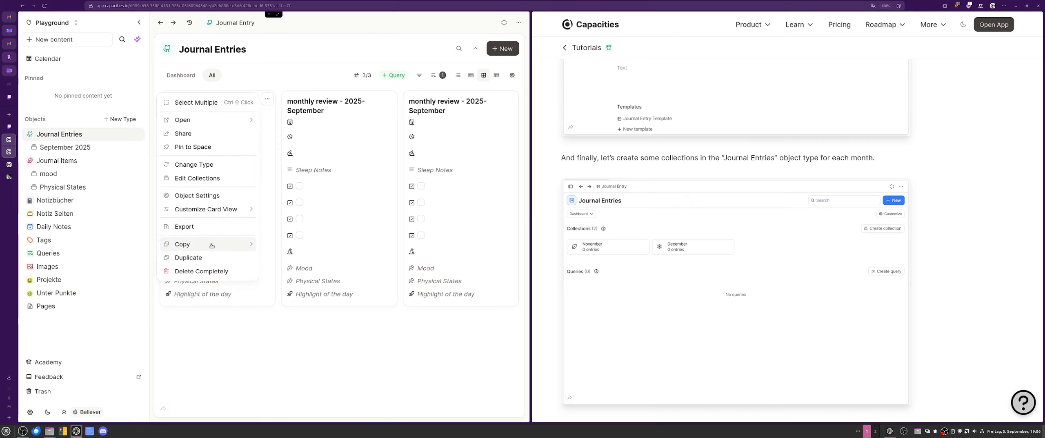
{"action": "left_click", "coordinate": [204, 272]}
{"action": "left_click", "coordinate": [389, 246]}
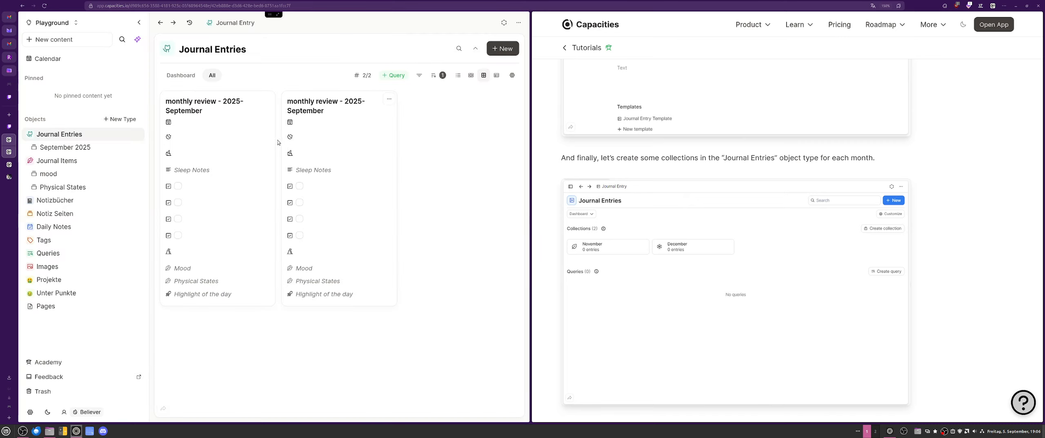
Select both remaining "monthly review - 2025-September" entries and delete them together.
{"action": "left_click", "coordinate": [265, 100]}
{"action": "left_click", "coordinate": [192, 103]}
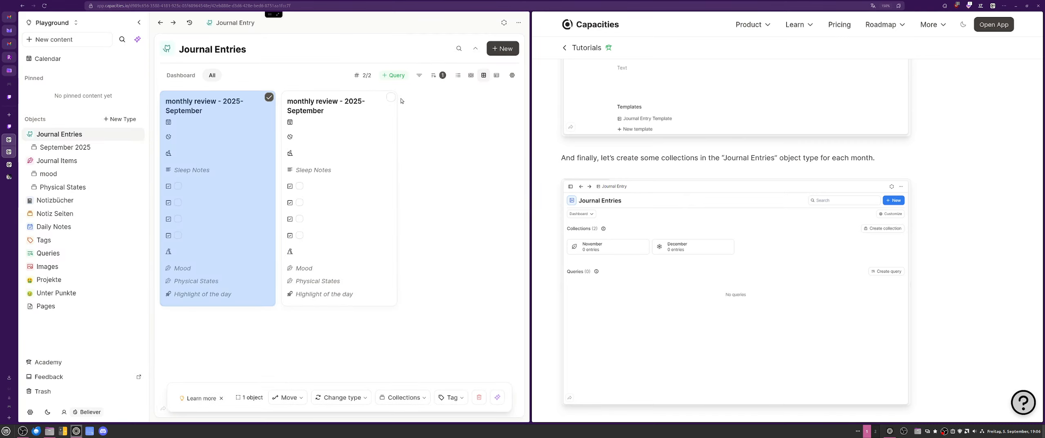
{"action": "left_click", "coordinate": [391, 98]}
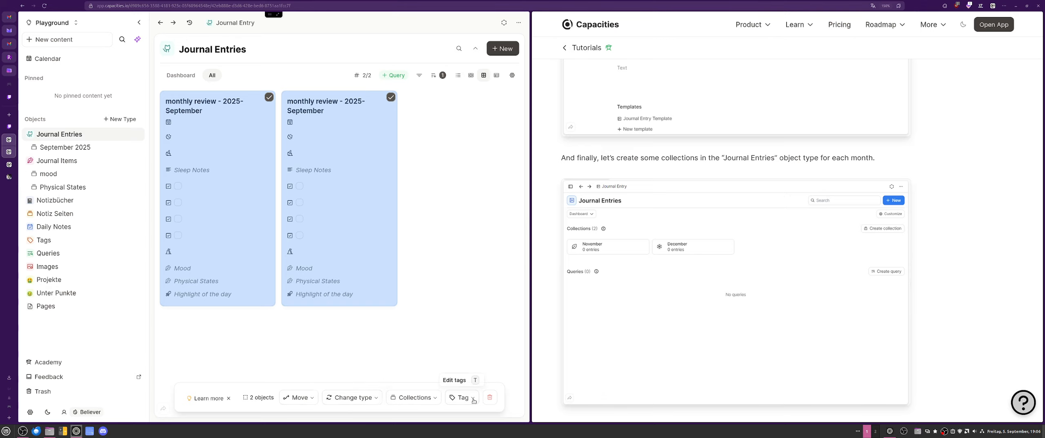
{"action": "left_click", "coordinate": [489, 397]}
{"action": "left_click", "coordinate": [409, 265]}
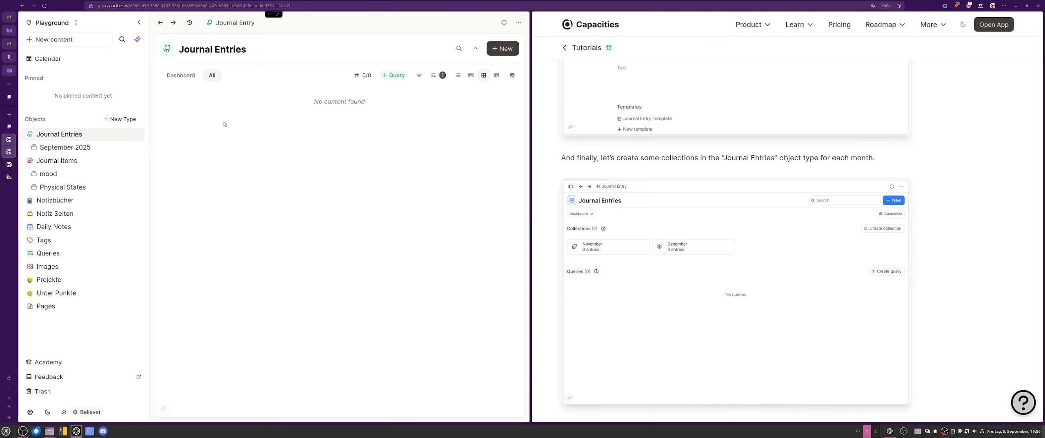
Create a new journal entry from the calendar's day view and set its Date to 5 September 2025.
{"action": "left_click", "coordinate": [59, 61]}
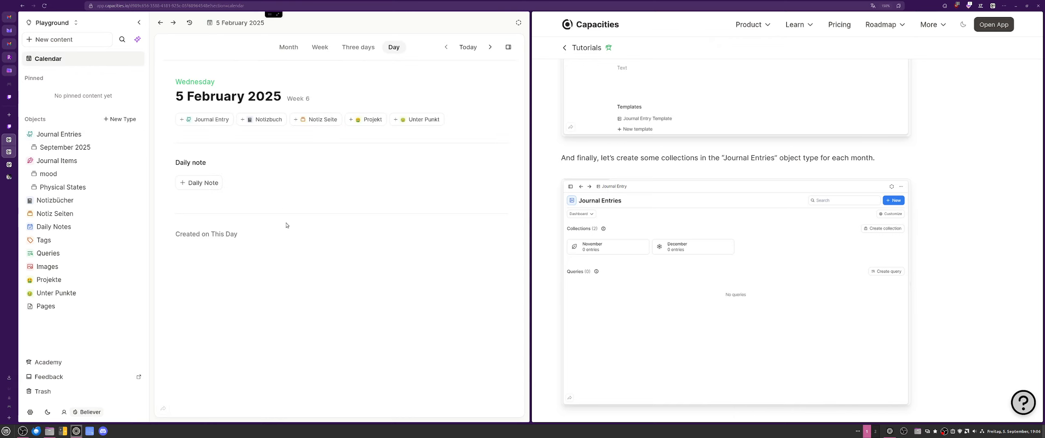
{"action": "left_click", "coordinate": [207, 120]}
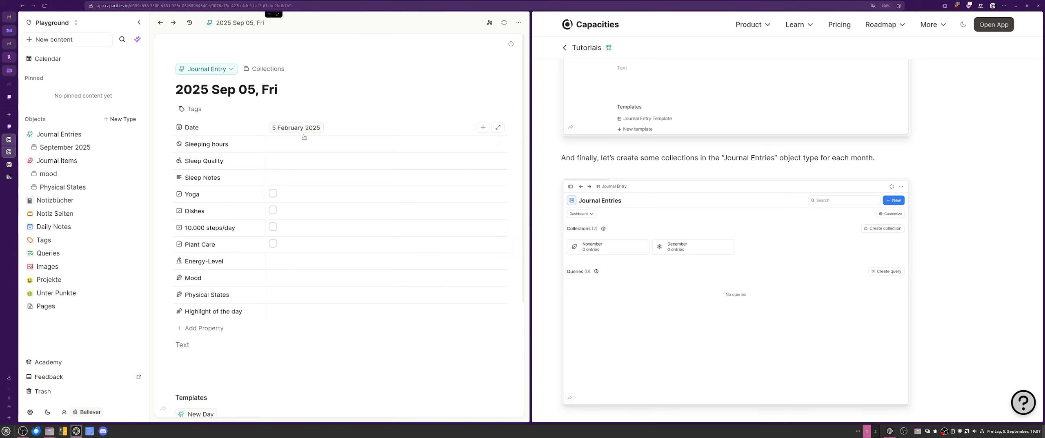
{"action": "left_click", "coordinate": [284, 127]}
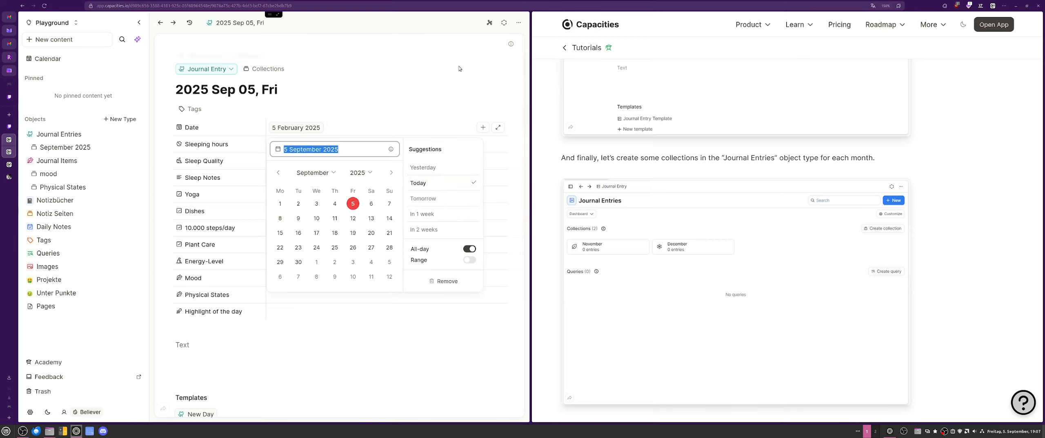
{"action": "left_click", "coordinate": [386, 92]}
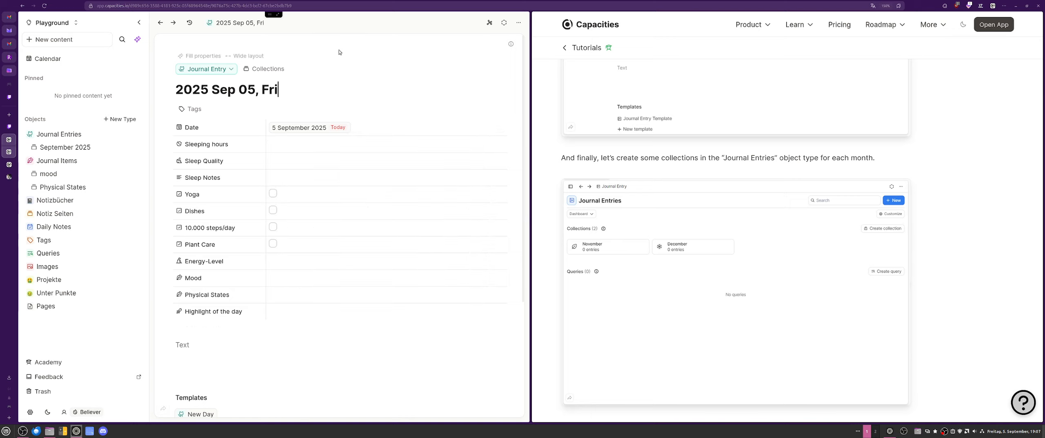
Set the entry's Sleeping hours to 7 and its Sleep Quality to 4.
{"action": "left_click", "coordinate": [273, 143]}
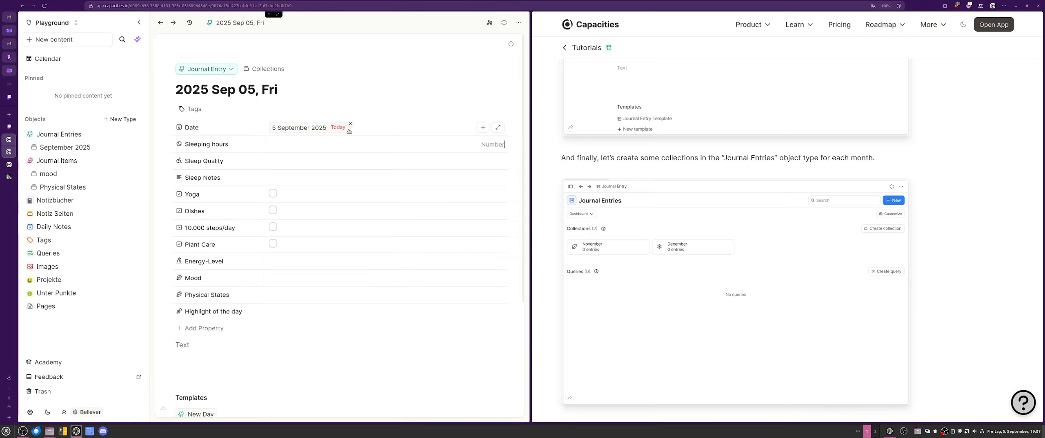
{"action": "type", "text": "7"}
{"action": "left_click", "coordinate": [386, 82]}
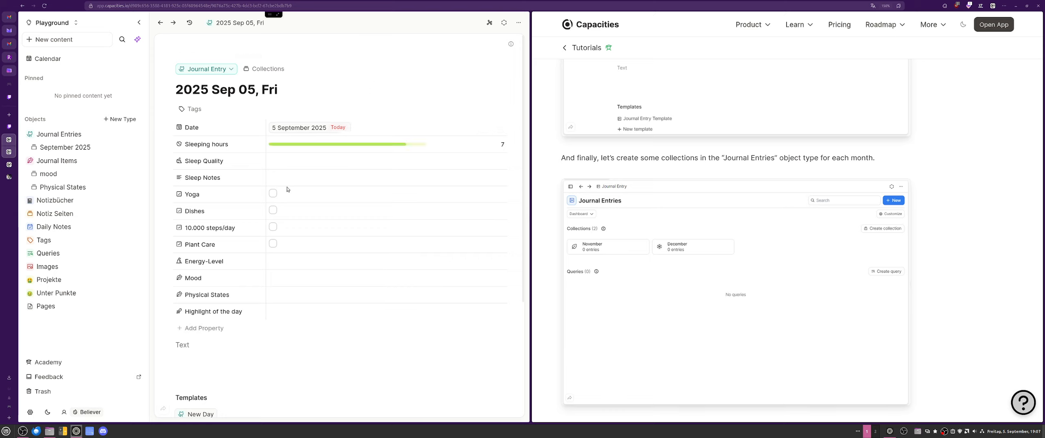
{"action": "left_click", "coordinate": [293, 161]}
{"action": "type", "text": "4"}
{"action": "key", "text": "Return"}
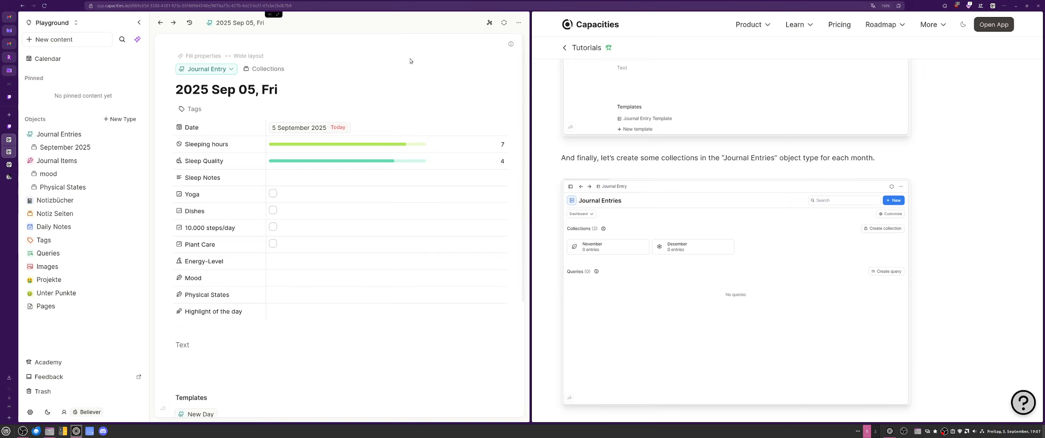
Fill in Sleep Notes with "Closed the window and don't remember it, but I remember that it was raining".
{"action": "left_click", "coordinate": [302, 178]}
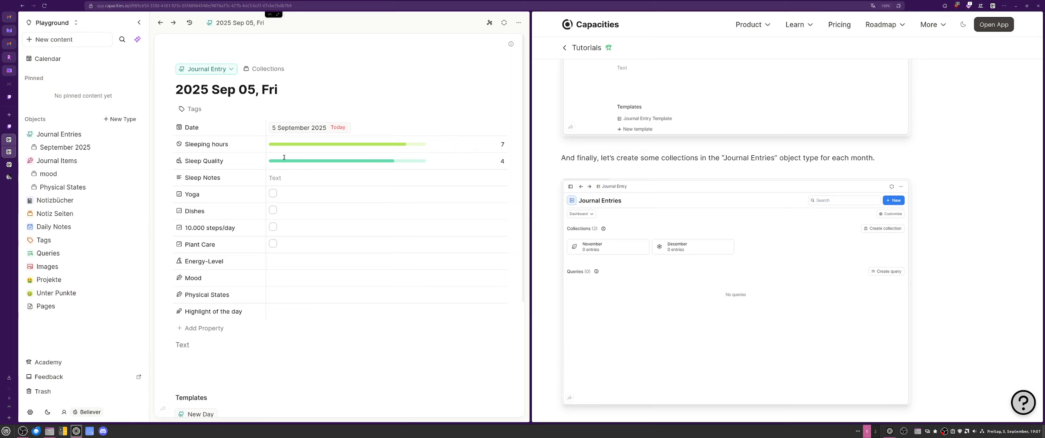
{"action": "type", "text": "Closed the window a"}
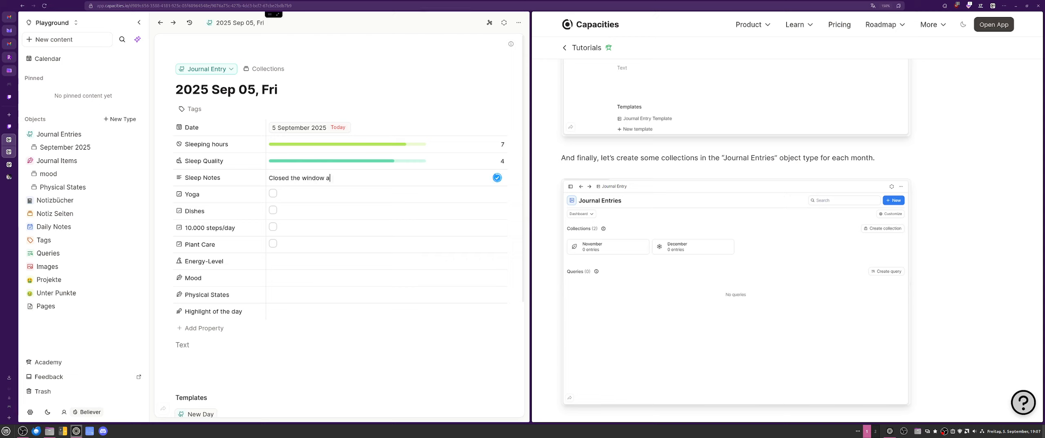
{"action": "type", "text": "nd don't remember it, but I rememb"}
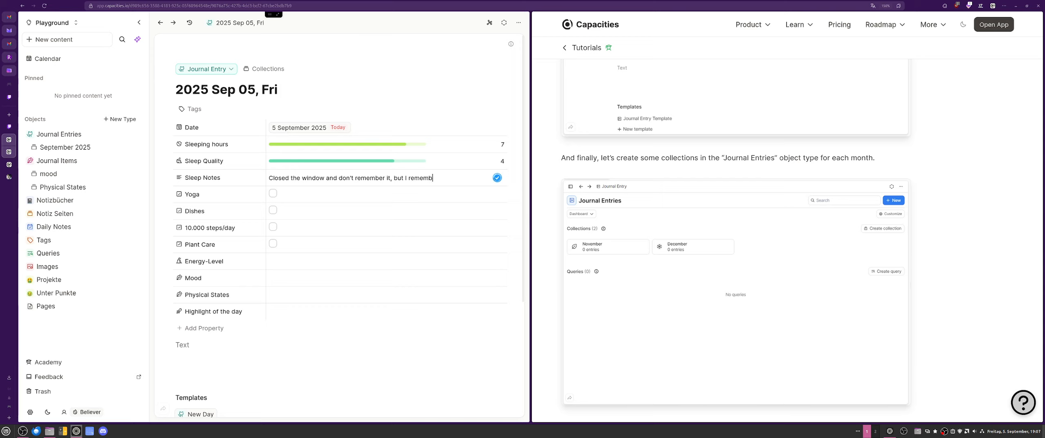
{"action": "type", "text": "er that it was raining"}
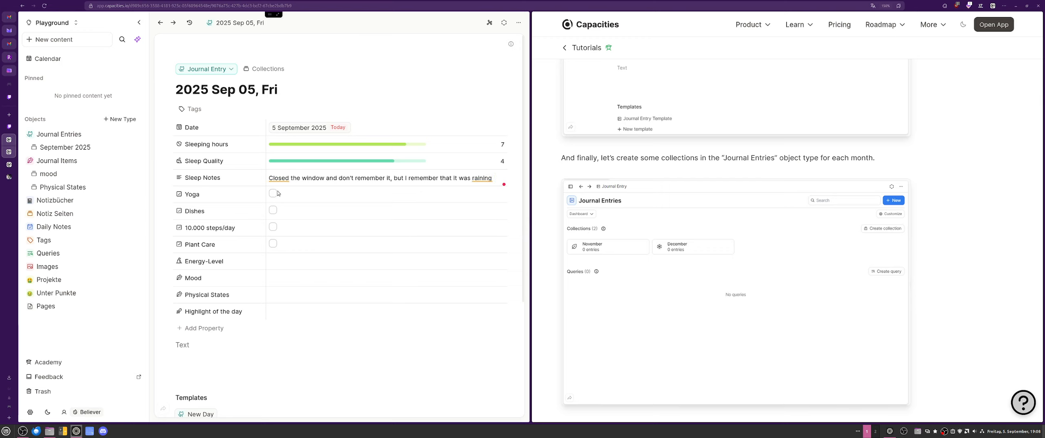
Mark Dishes and Plant Care as done and set the Energy-Level to 3.
{"action": "left_click", "coordinate": [273, 210]}
{"action": "left_click", "coordinate": [274, 244]}
{"action": "left_click", "coordinate": [275, 263]}
{"action": "type", "text": "3"}
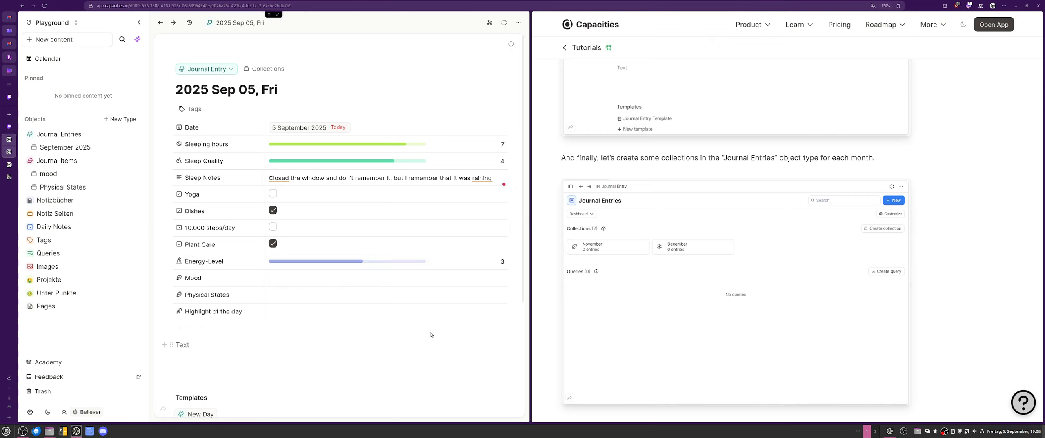
Add the journal items Fatigue and motivated to the entry's Mood property.
{"action": "left_click", "coordinate": [418, 279]}
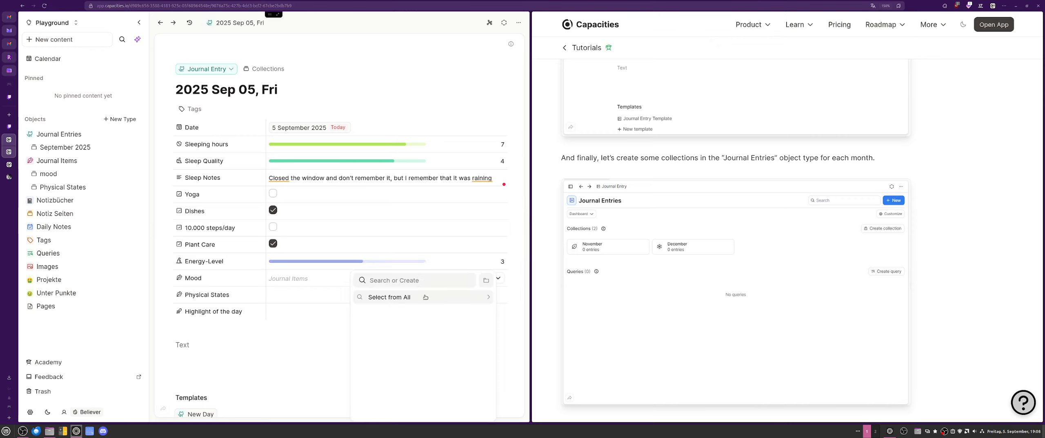
{"action": "left_click", "coordinate": [425, 297]}
{"action": "scroll", "coordinate": [502, 300], "scroll_direction": "down", "scroll_amount": 3}
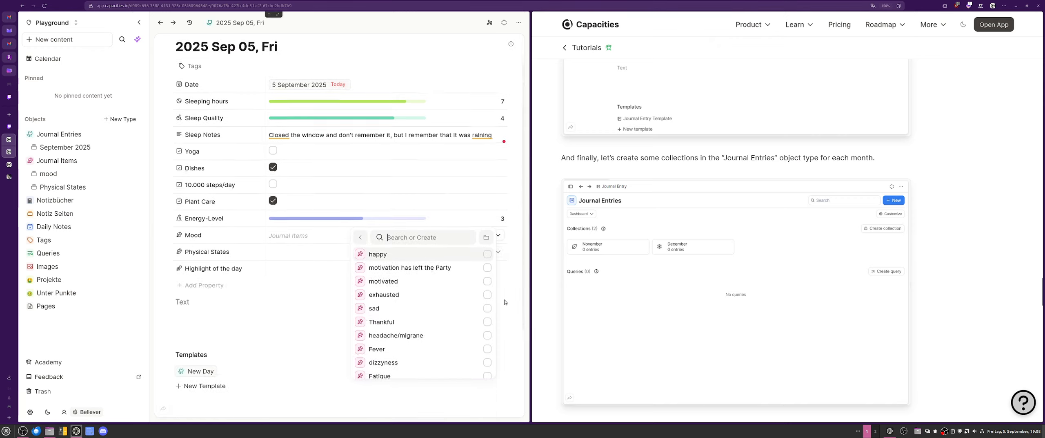
{"action": "scroll", "coordinate": [502, 297], "scroll_direction": "up", "scroll_amount": 1}
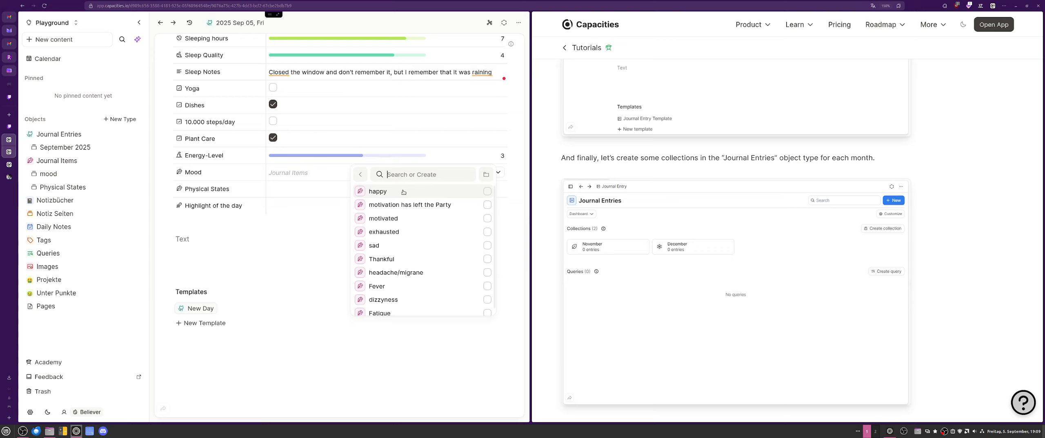
{"action": "scroll", "coordinate": [441, 284], "scroll_direction": "down", "scroll_amount": 1}
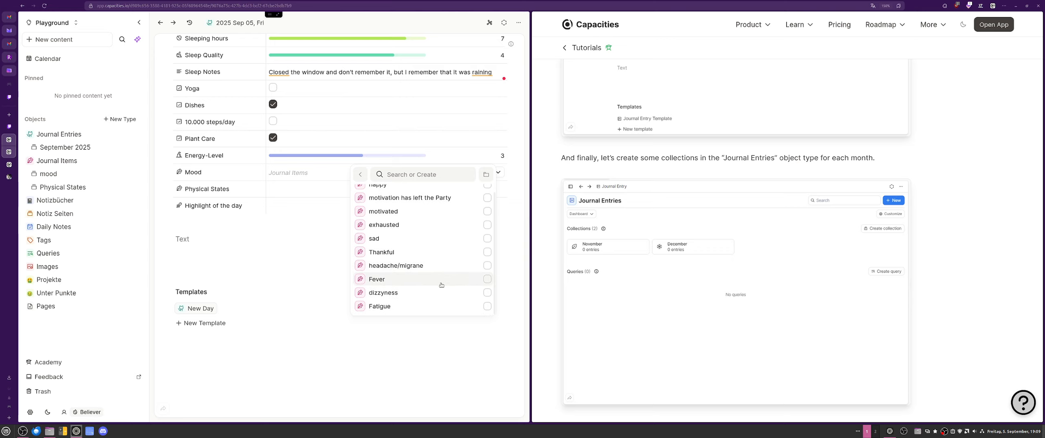
{"action": "left_click", "coordinate": [438, 307]}
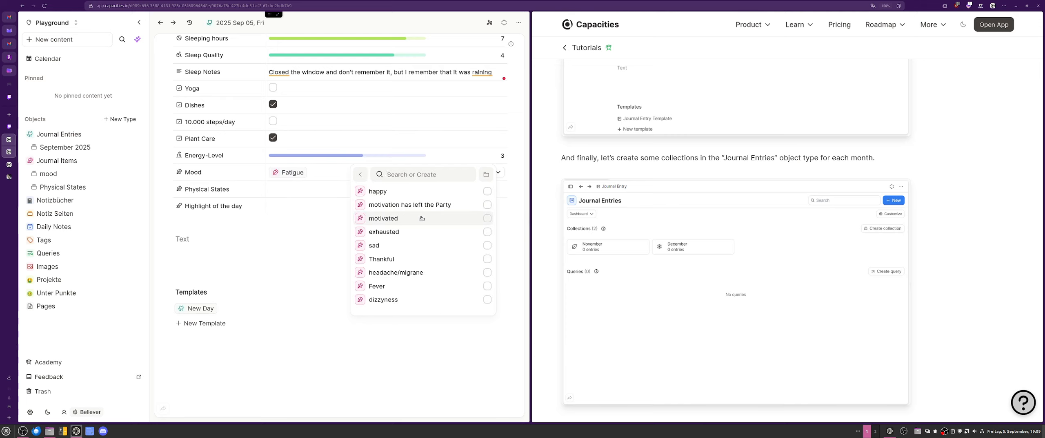
{"action": "left_click", "coordinate": [422, 217]}
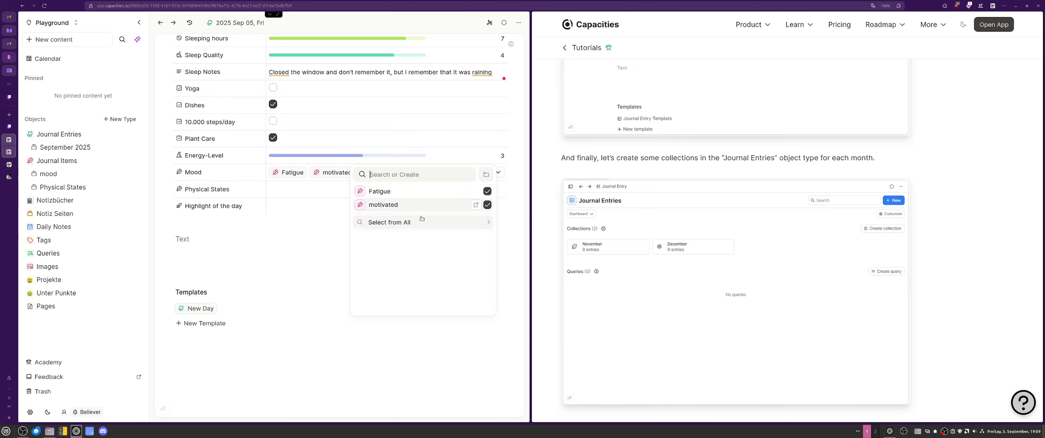
{"action": "left_click", "coordinate": [271, 300]}
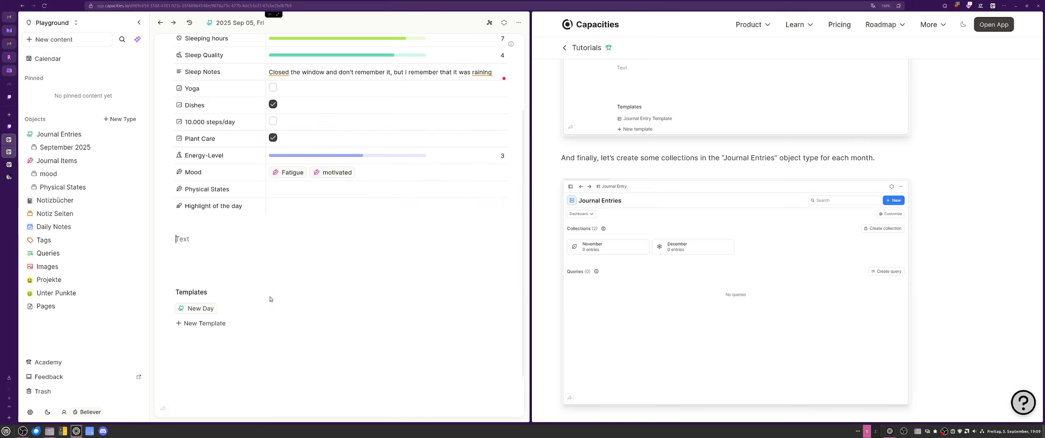
{"action": "left_click", "coordinate": [488, 175]}
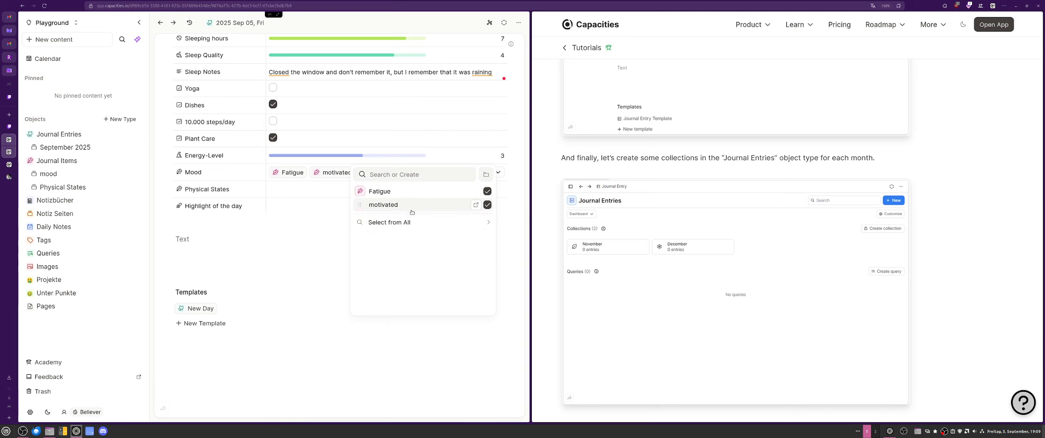
{"action": "left_click", "coordinate": [284, 256]}
Remove Fatigue from the Mood property and add it to Physical States instead.
{"action": "left_click", "coordinate": [315, 192]}
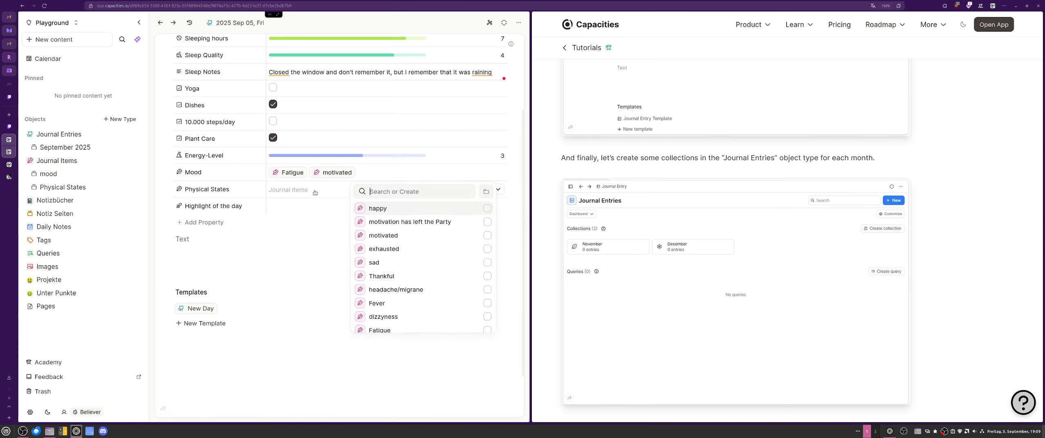
{"action": "scroll", "coordinate": [414, 257], "scroll_direction": "down", "scroll_amount": 1}
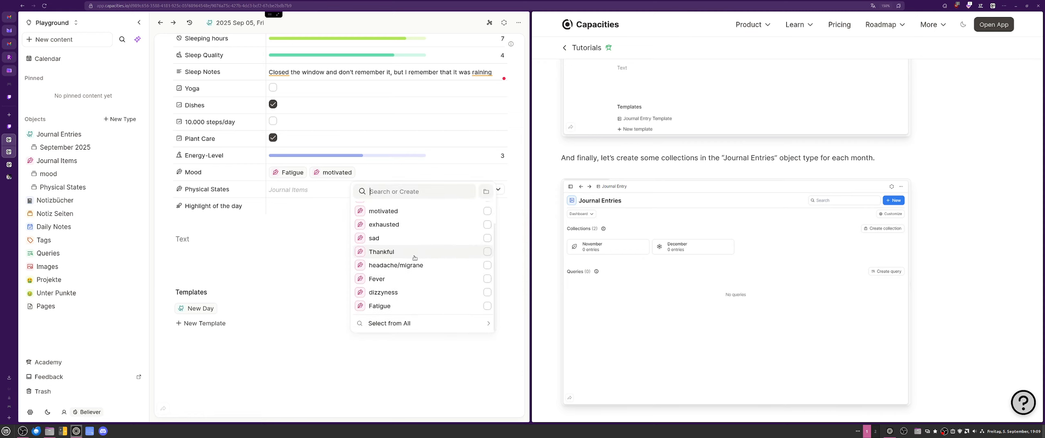
{"action": "left_click", "coordinate": [306, 168]}
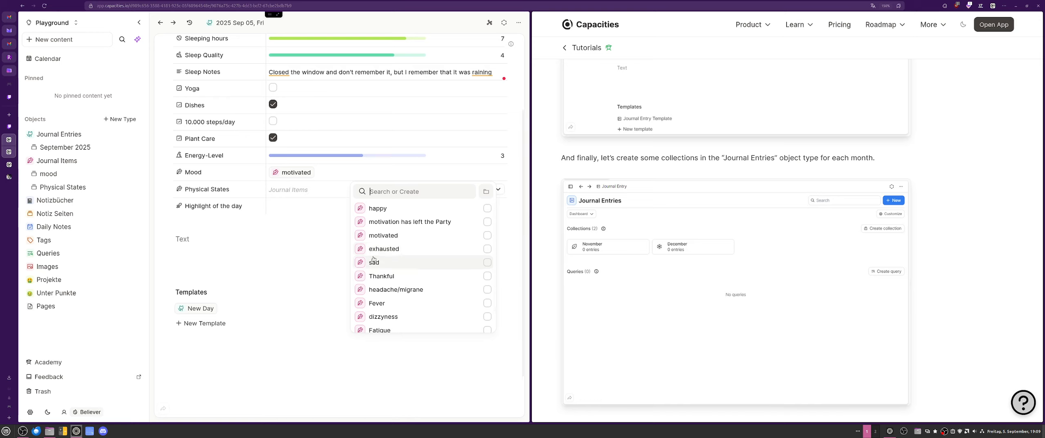
{"action": "scroll", "coordinate": [406, 263], "scroll_direction": "down", "scroll_amount": 1}
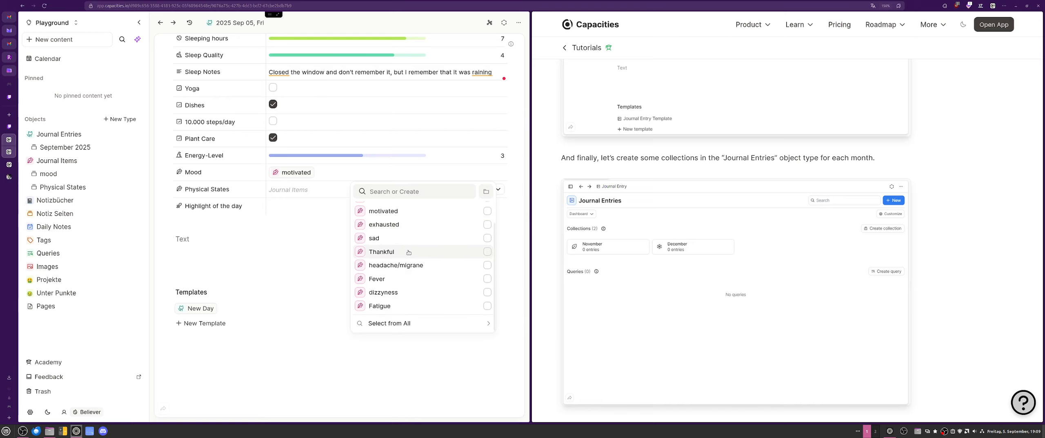
{"action": "left_click", "coordinate": [393, 309]}
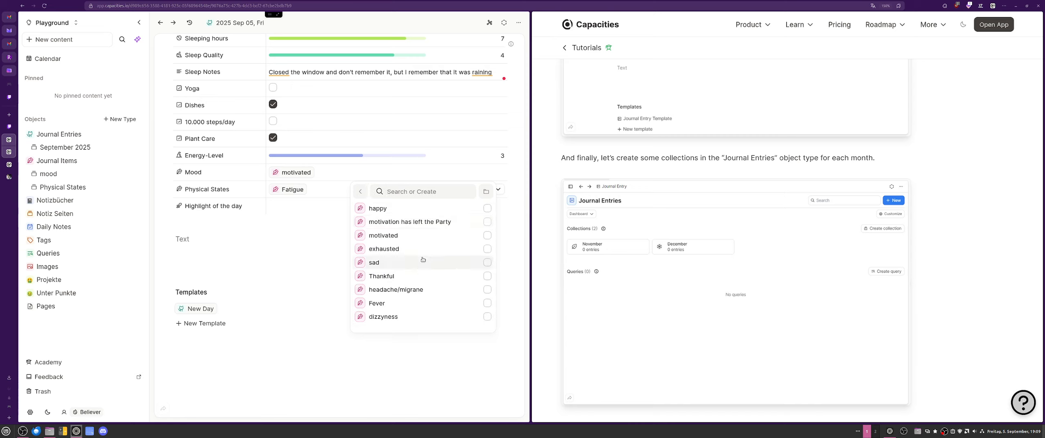
{"action": "left_click", "coordinate": [314, 238]}
Add the journal item happy to the entry's Mood property.
{"action": "left_click", "coordinate": [500, 173]}
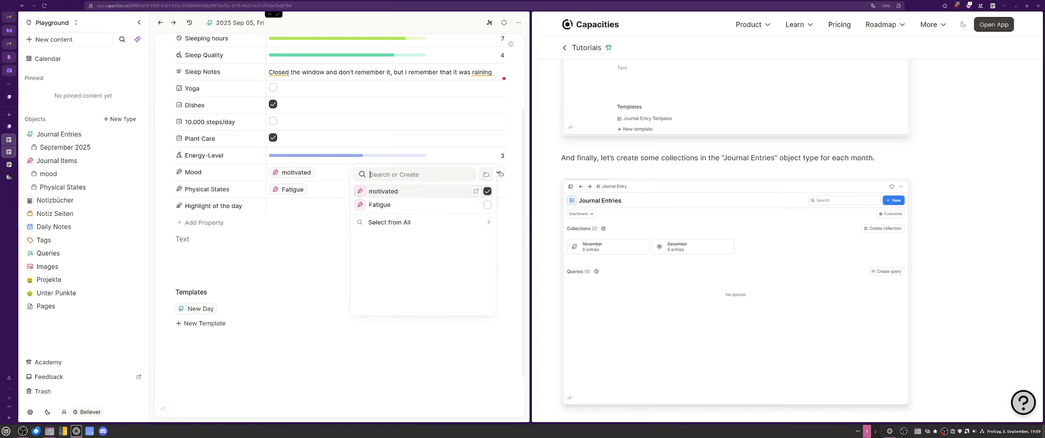
{"action": "left_click", "coordinate": [390, 222]}
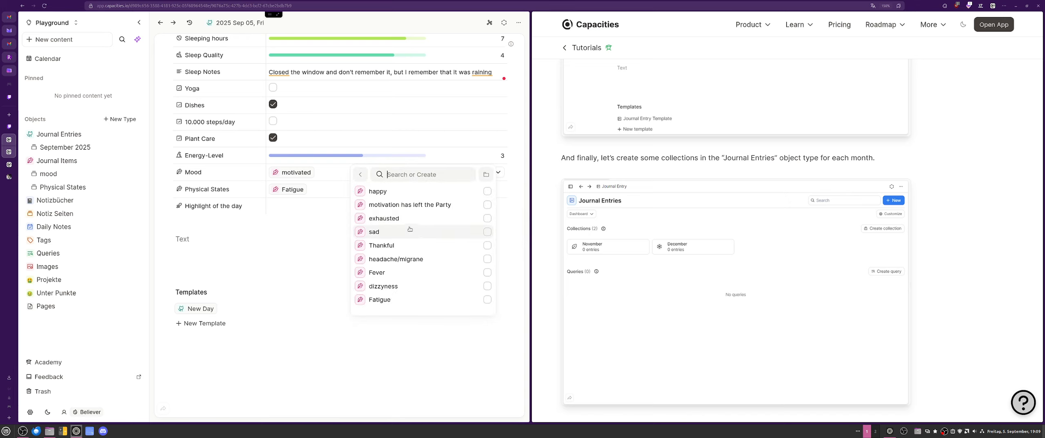
{"action": "left_click", "coordinate": [384, 191]}
{"action": "left_click", "coordinate": [335, 255]}
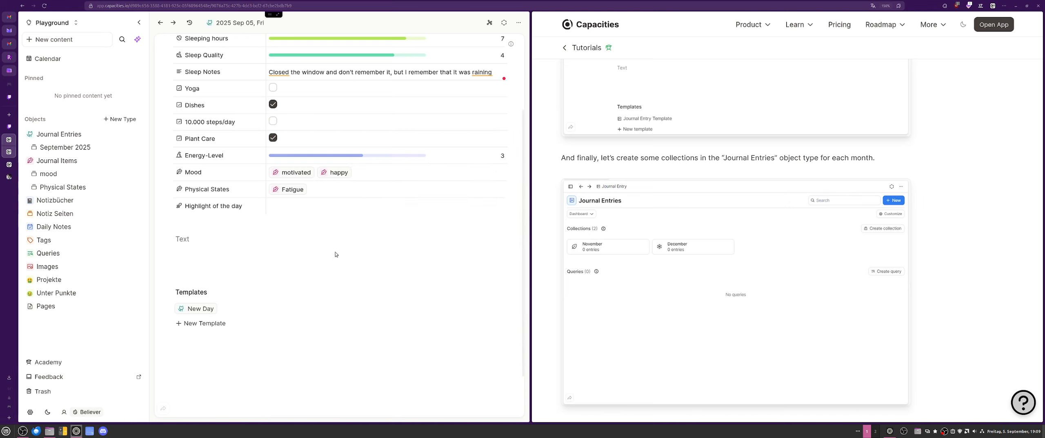
Fill in Highlight of the day with "Finally, weekend!", applying the suggested spelling correction.
{"action": "left_click", "coordinate": [322, 205]}
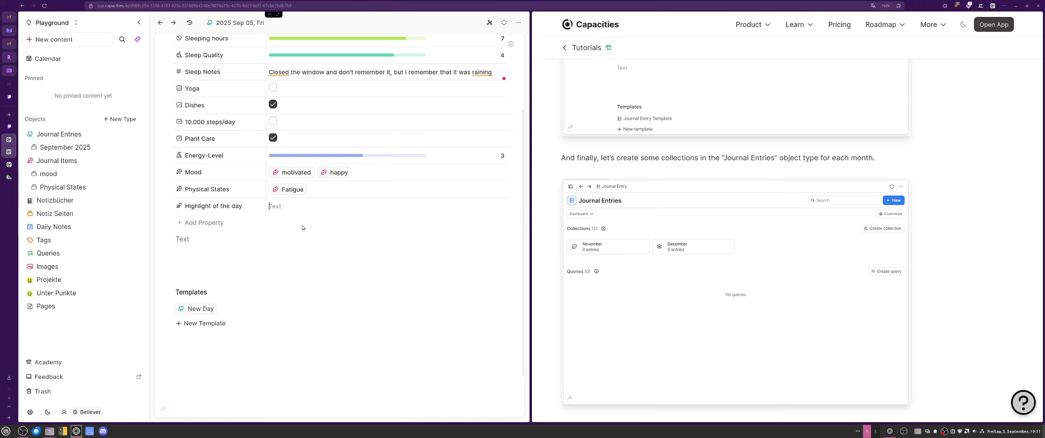
{"action": "type", "text": "Finally Weeekend!"}
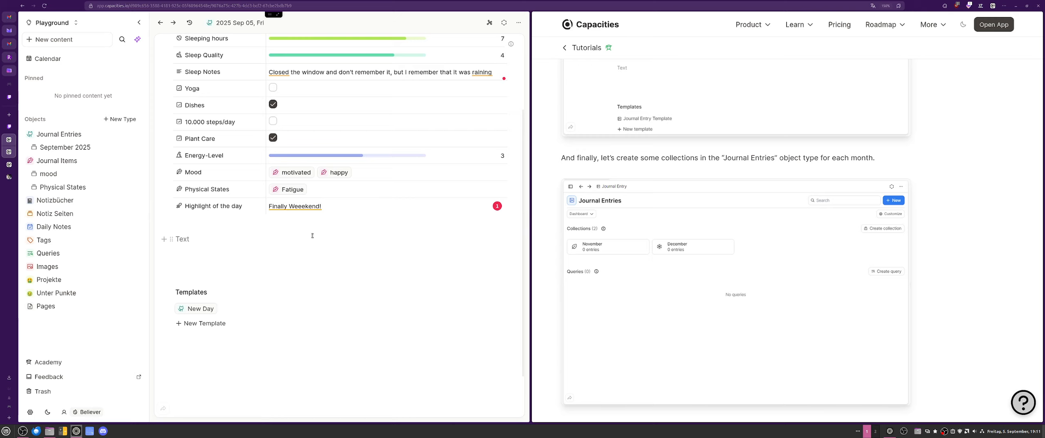
{"action": "left_click", "coordinate": [295, 206]}
{"action": "left_click", "coordinate": [302, 264]}
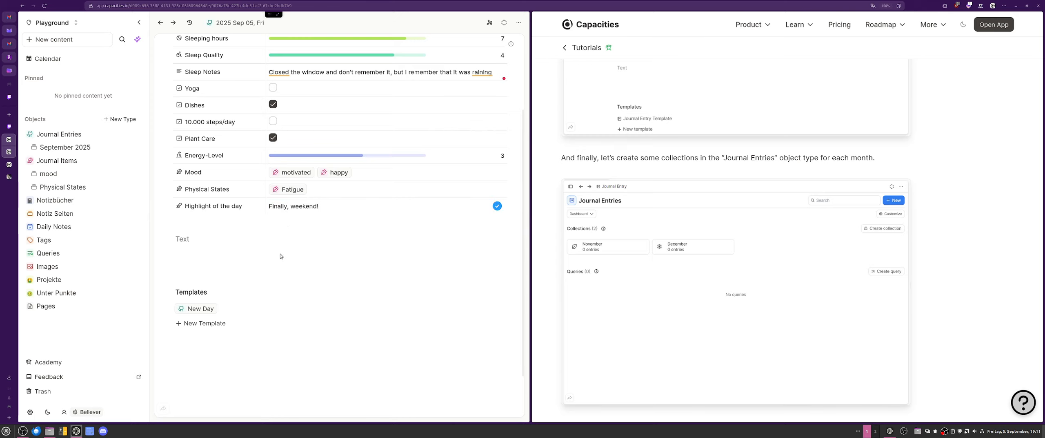
Add the 2025 Sep 05, Fri journal entry to the September 2025 collection.
{"action": "scroll", "coordinate": [269, 270], "scroll_direction": "up", "scroll_amount": 3}
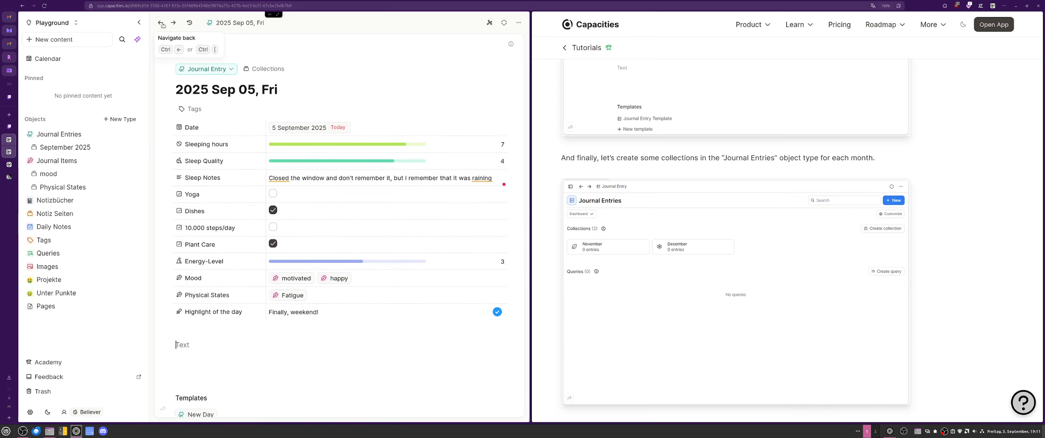
{"action": "left_click", "coordinate": [68, 136]}
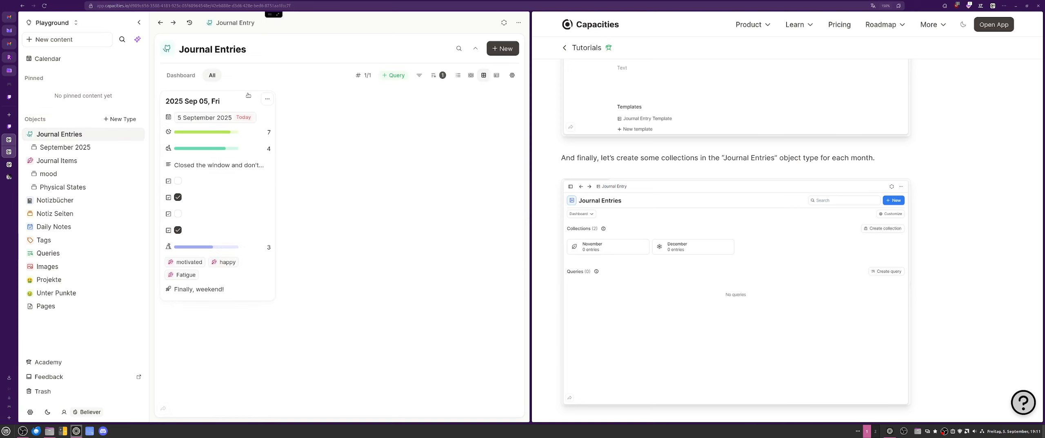
{"action": "left_click", "coordinate": [240, 102]}
{"action": "left_click", "coordinate": [268, 70]}
{"action": "left_click", "coordinate": [267, 87]}
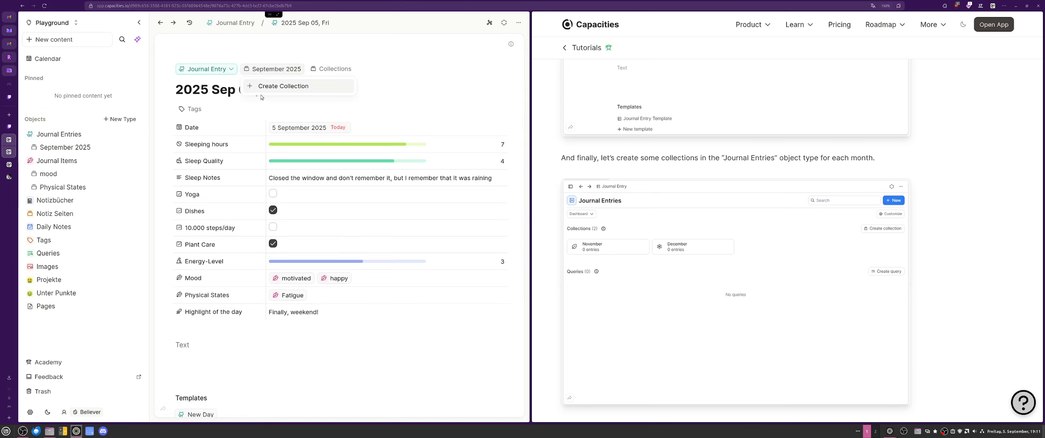
View the September 2025 collection and today's day page in the calendar.
{"action": "left_click", "coordinate": [216, 23]}
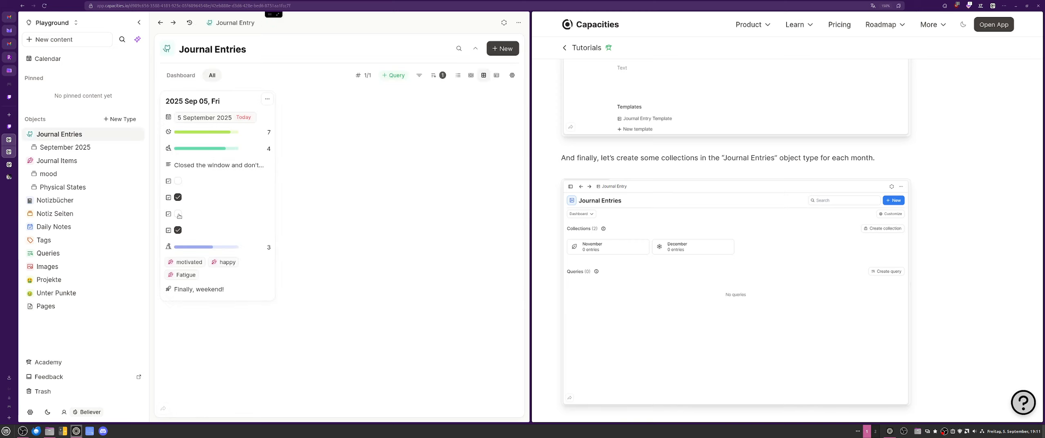
{"action": "left_click", "coordinate": [81, 149]}
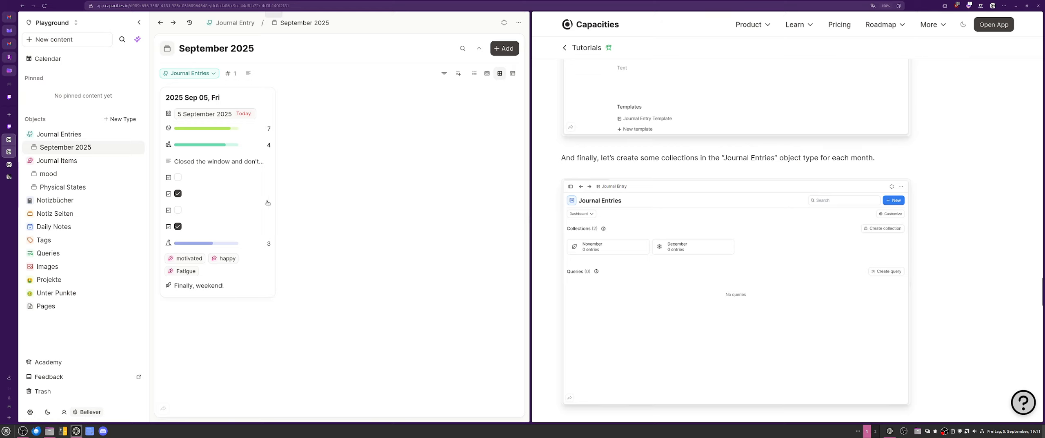
{"action": "left_click", "coordinate": [27, 58]}
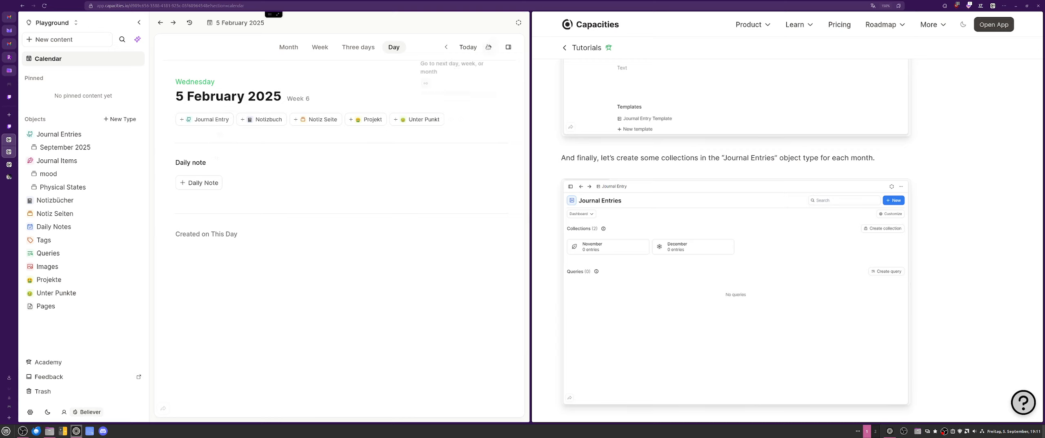
{"action": "left_click", "coordinate": [468, 47]}
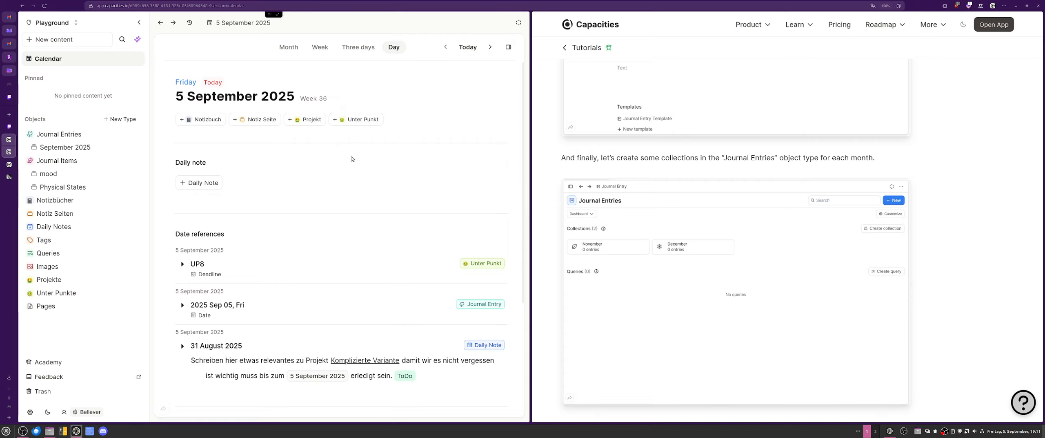
Read the rest of the tutorial, from the monthly collections and customized overview to the further reading suggestions.
{"action": "scroll", "coordinate": [739, 206], "scroll_direction": "down", "scroll_amount": 3}
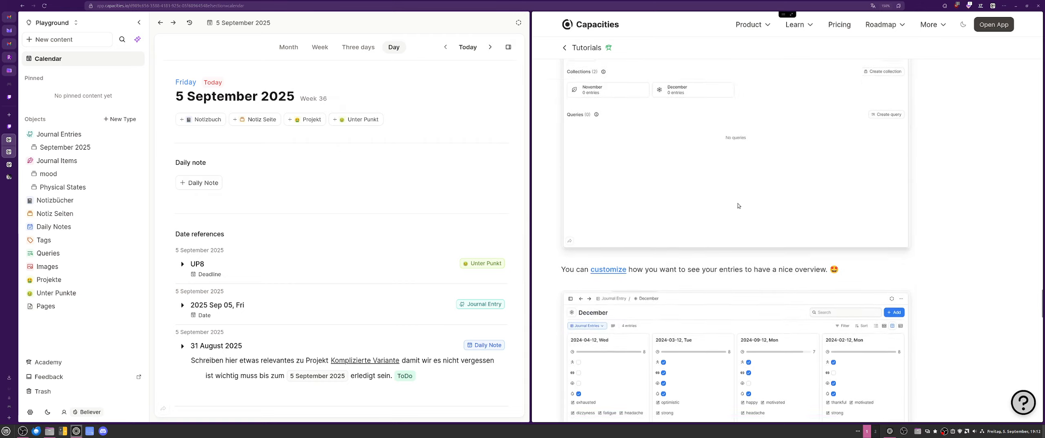
{"action": "scroll", "coordinate": [738, 206], "scroll_direction": "down", "scroll_amount": 2}
{"action": "scroll", "coordinate": [729, 194], "scroll_direction": "down", "scroll_amount": 2}
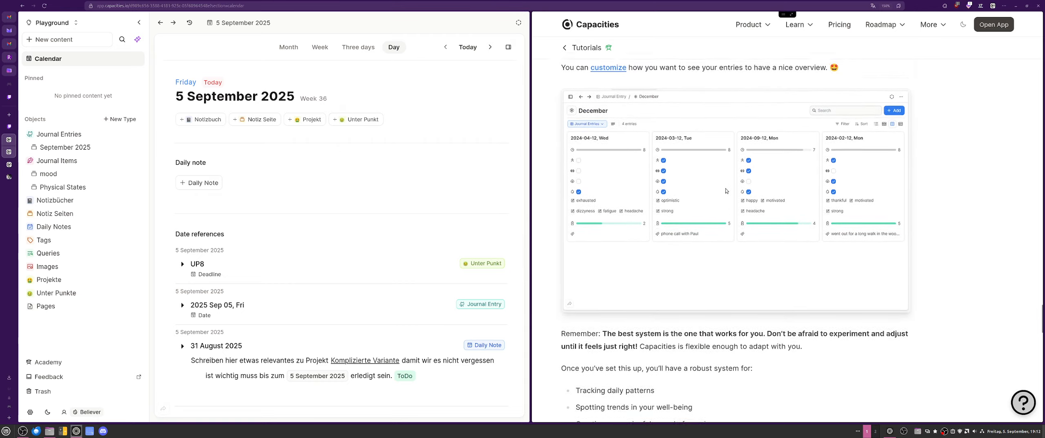
{"action": "scroll", "coordinate": [727, 191], "scroll_direction": "up", "scroll_amount": 1}
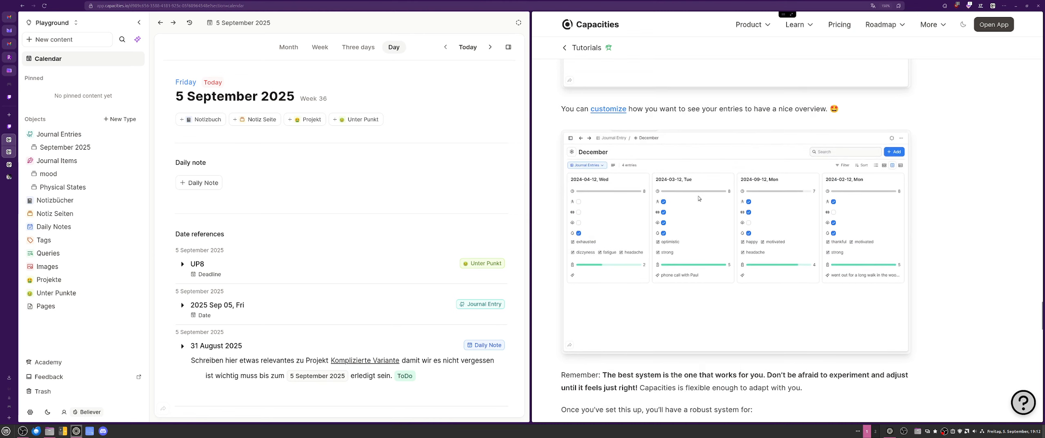
{"action": "scroll", "coordinate": [784, 248], "scroll_direction": "down", "scroll_amount": 4}
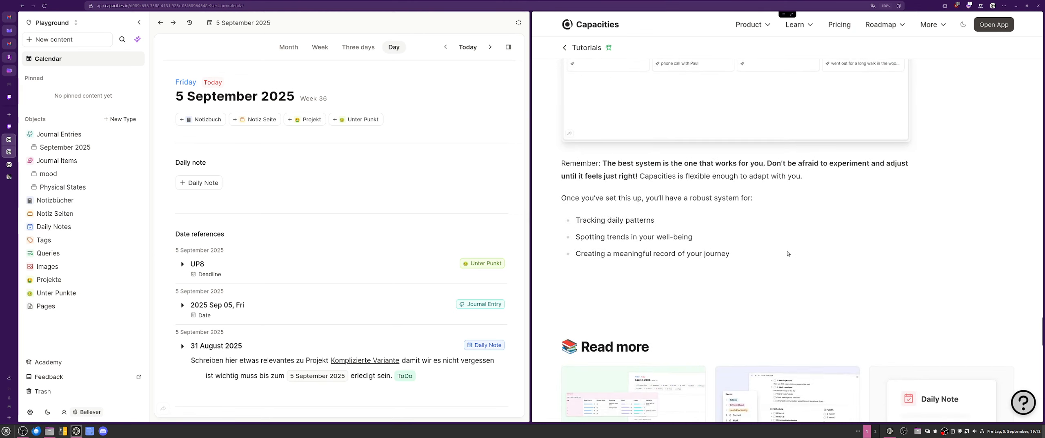
{"action": "scroll", "coordinate": [784, 248], "scroll_direction": "down", "scroll_amount": 2}
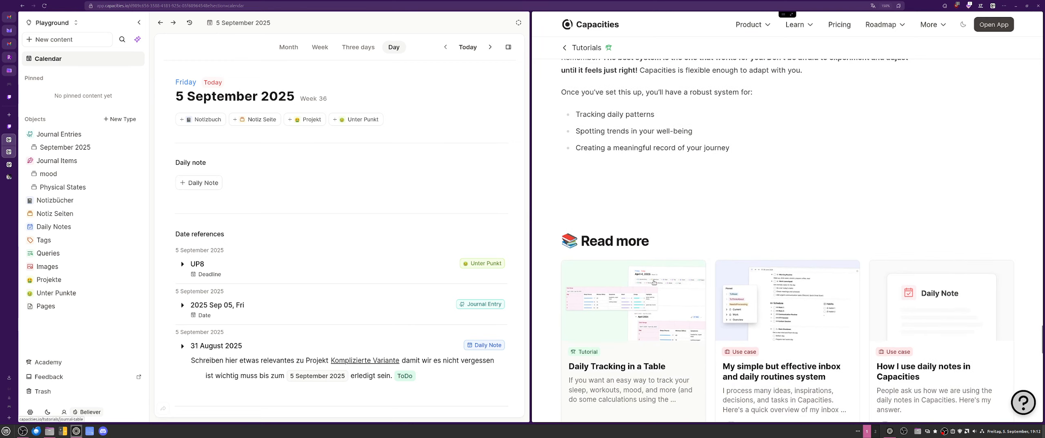
{"action": "scroll", "coordinate": [654, 282], "scroll_direction": "up", "scroll_amount": 1}
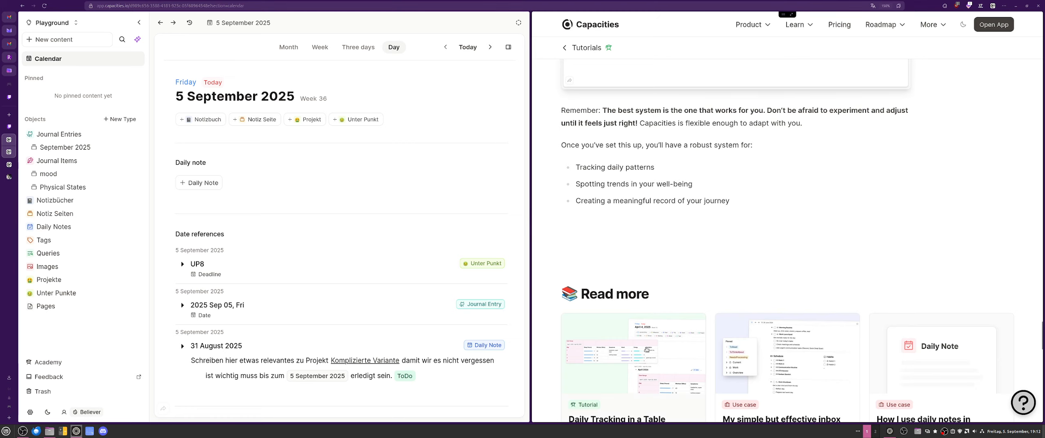
{"action": "scroll", "coordinate": [647, 349], "scroll_direction": "down", "scroll_amount": 1}
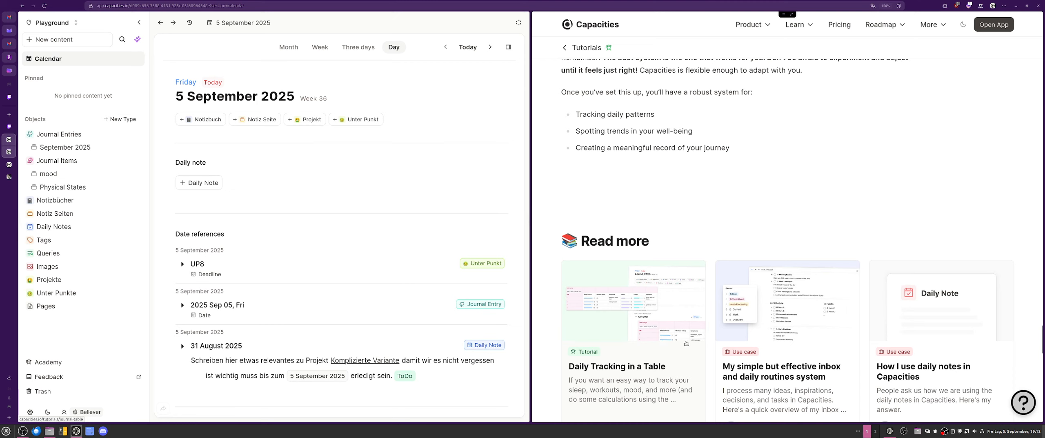
{"action": "scroll", "coordinate": [636, 340], "scroll_direction": "down", "scroll_amount": 1}
{"action": "scroll", "coordinate": [636, 340], "scroll_direction": "up", "scroll_amount": 1}
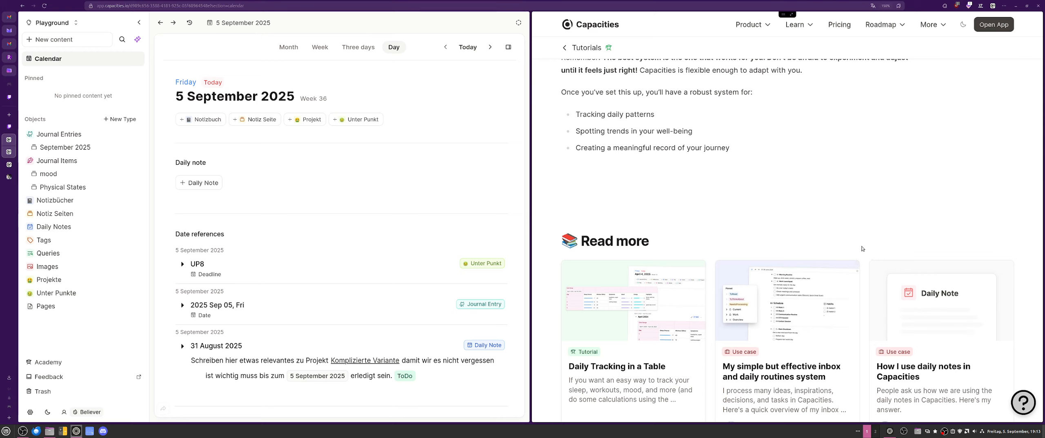
{"action": "scroll", "coordinate": [778, 117], "scroll_direction": "down", "scroll_amount": 1}
{"action": "scroll", "coordinate": [697, 250], "scroll_direction": "up", "scroll_amount": 6}
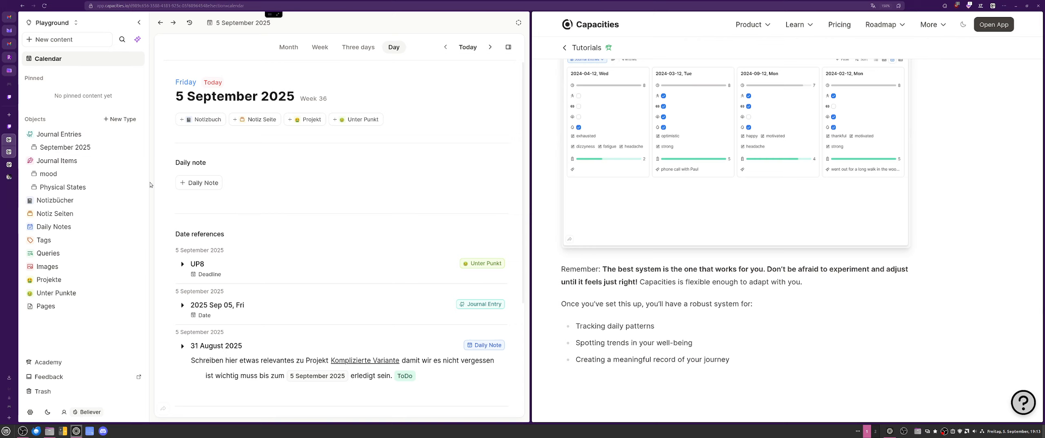
Display all Journal Entries in the table view and look across its property columns.
{"action": "left_click", "coordinate": [75, 137]}
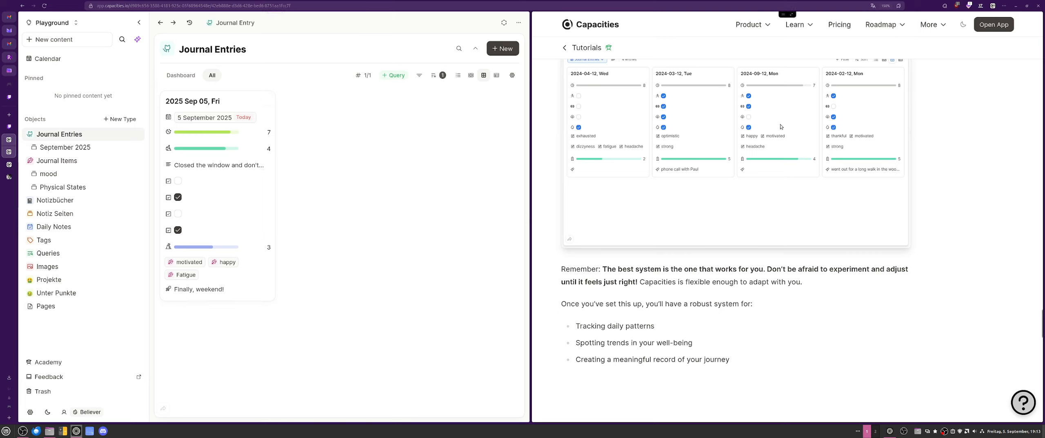
{"action": "scroll", "coordinate": [754, 222], "scroll_direction": "up", "scroll_amount": 3}
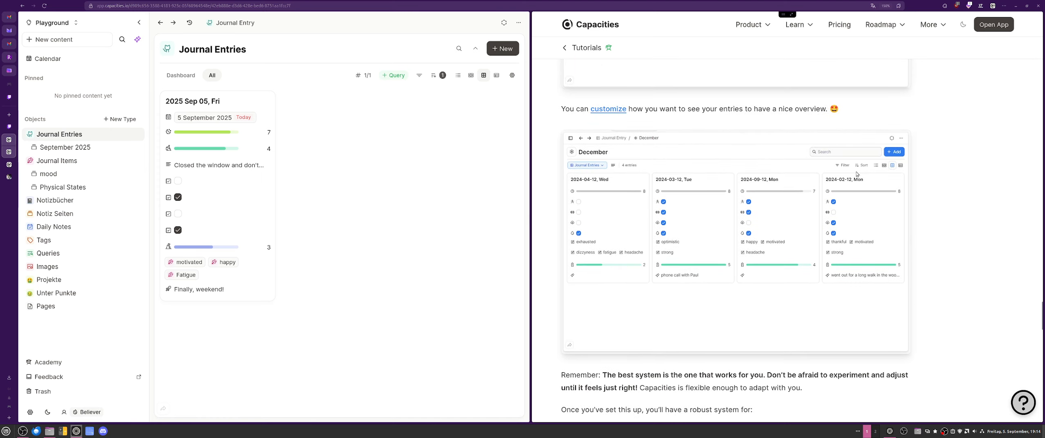
{"action": "left_click", "coordinate": [496, 76]}
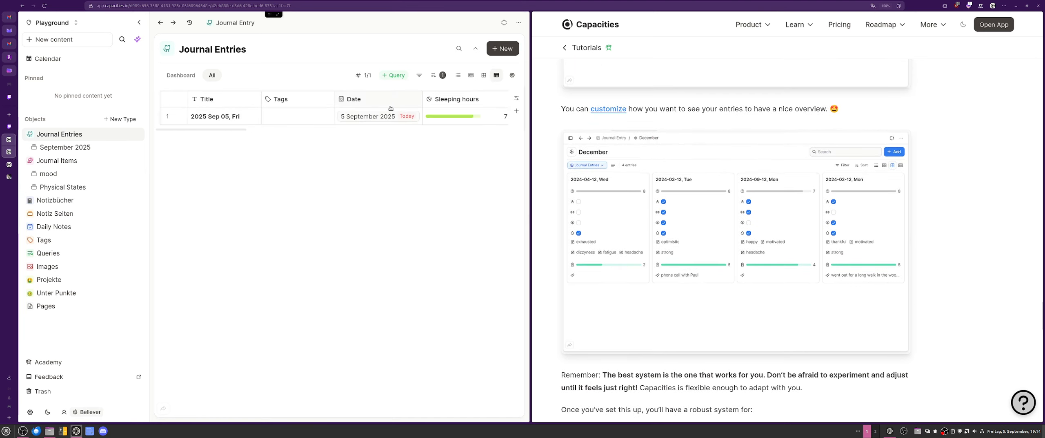
{"action": "left_click_drag", "start_coordinate": [228, 130], "coordinate": [536, 134]}
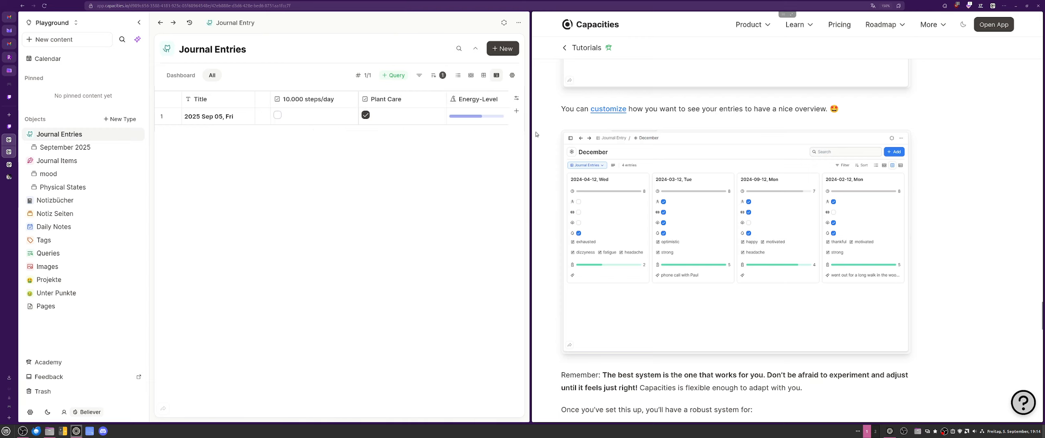
Dissolve the browser's split view and show the Journal Entries table at full window width.
{"action": "left_click", "coordinate": [792, 15]}
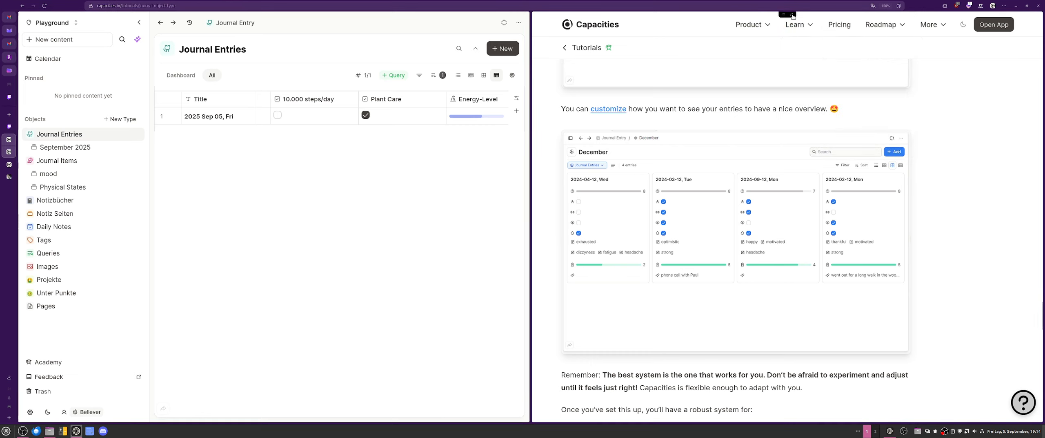
{"action": "left_click", "coordinate": [792, 15]}
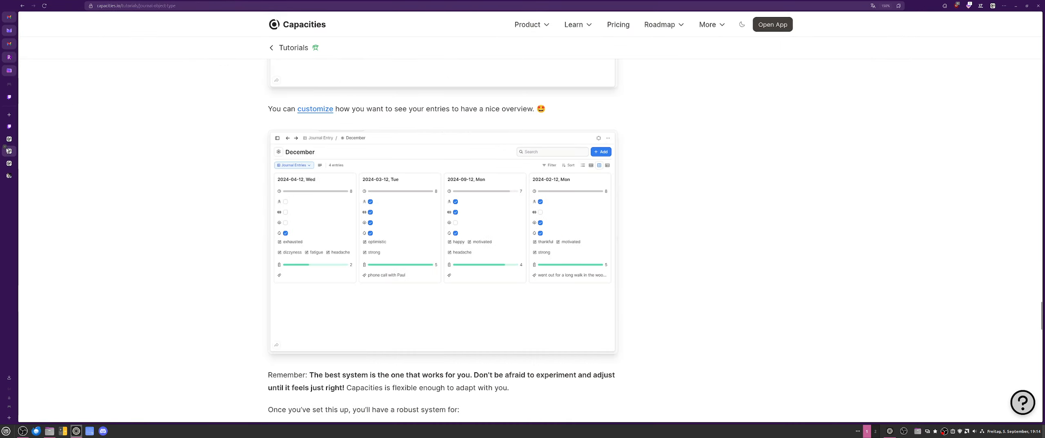
{"action": "left_click", "coordinate": [5, 147]}
{"action": "left_click", "coordinate": [9, 139]}
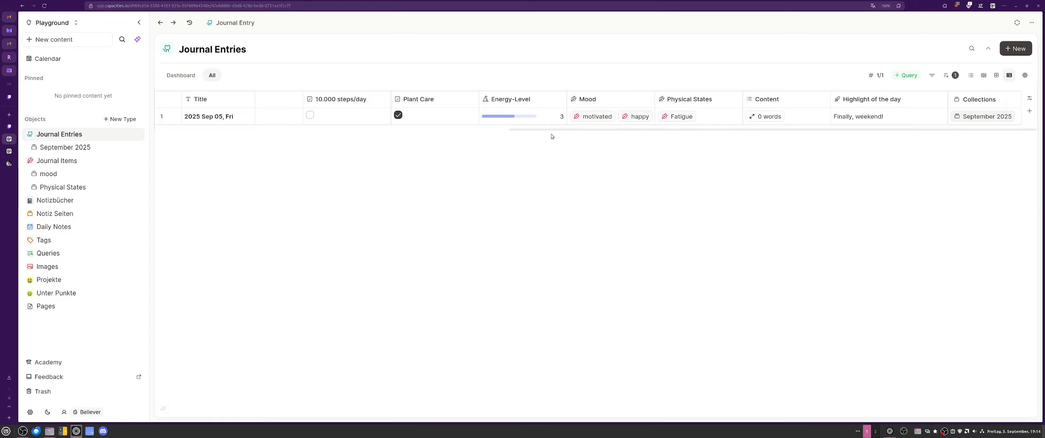
{"action": "left_click_drag", "start_coordinate": [551, 130], "coordinate": [200, 130]}
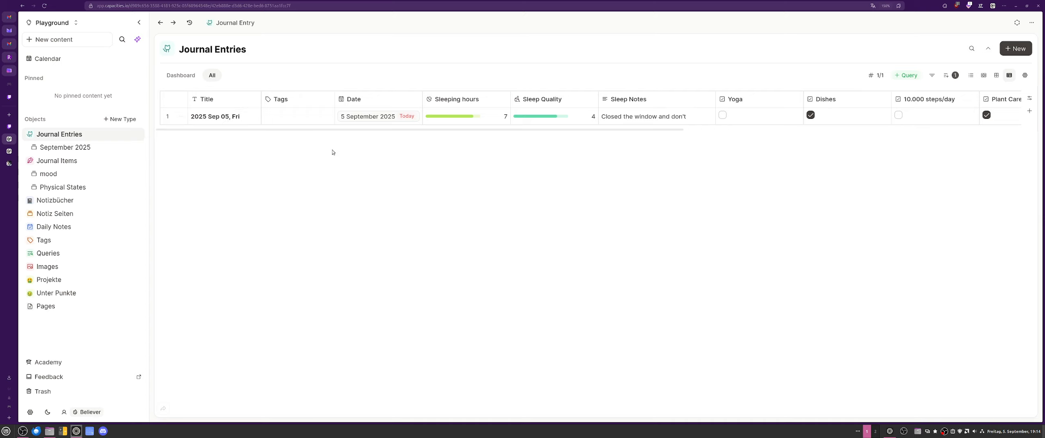
Hide the Tags and Date properties in the Journal Entries table view.
{"action": "left_click", "coordinate": [306, 99]}
{"action": "left_click", "coordinate": [306, 99]}
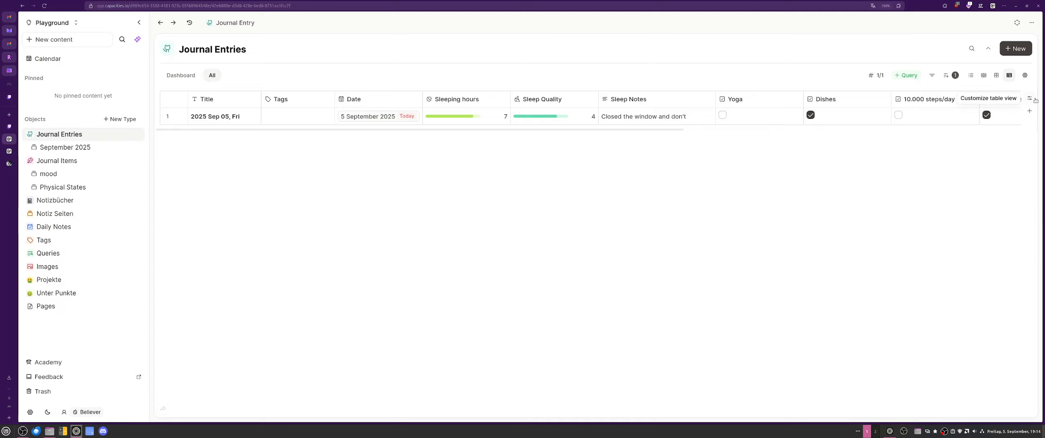
{"action": "scroll", "coordinate": [1036, 100], "scroll_direction": "up", "scroll_amount": 7}
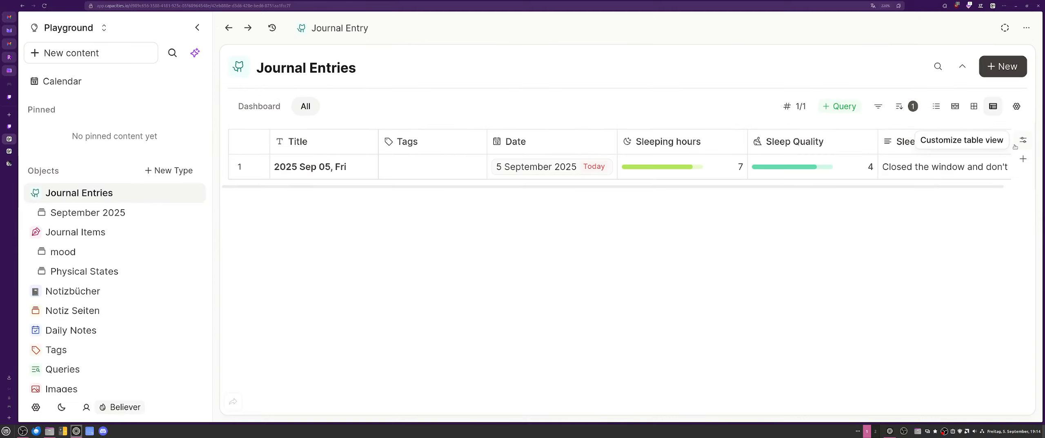
{"action": "left_click", "coordinate": [1023, 140]}
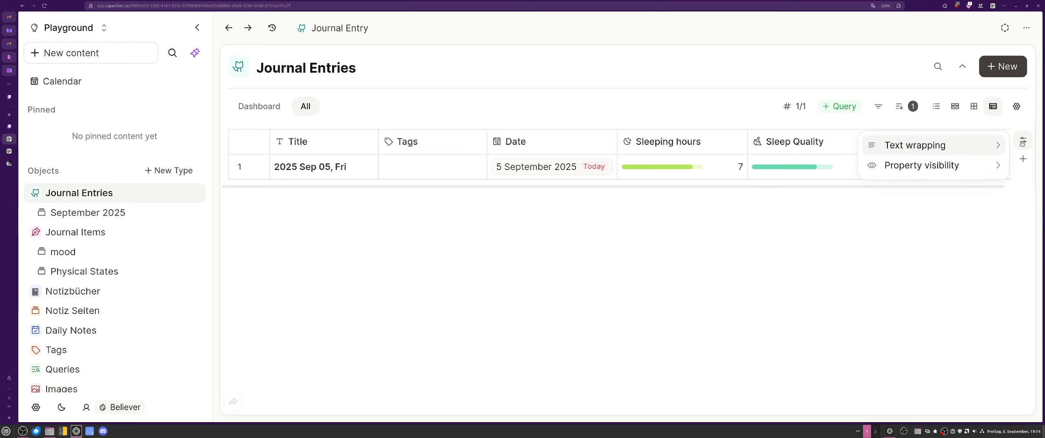
{"action": "mouse_move", "coordinate": [967, 141]}
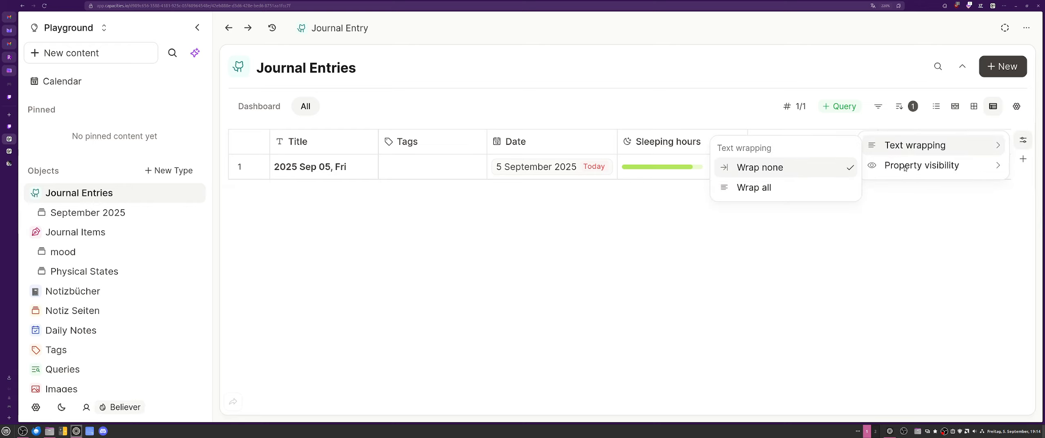
{"action": "mouse_move", "coordinate": [915, 169]}
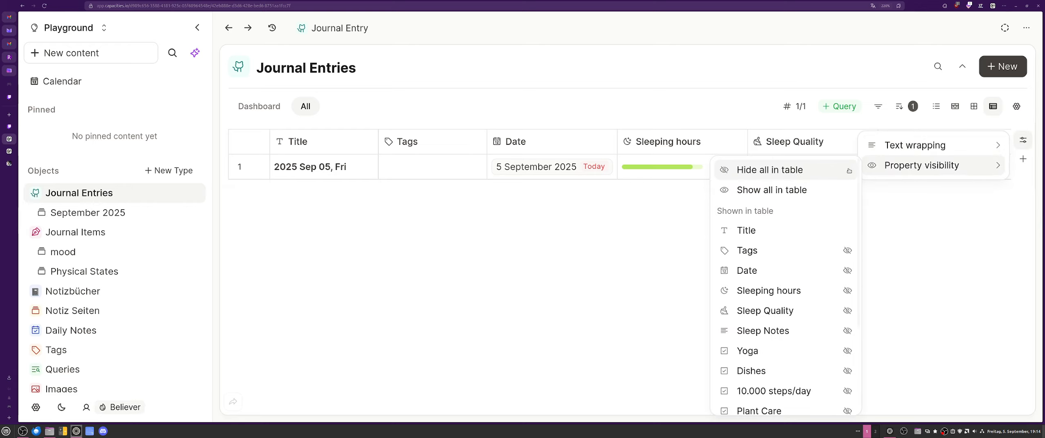
{"action": "scroll", "coordinate": [833, 188], "scroll_direction": "down", "scroll_amount": 3}
{"action": "scroll", "coordinate": [809, 261], "scroll_direction": "up", "scroll_amount": 3}
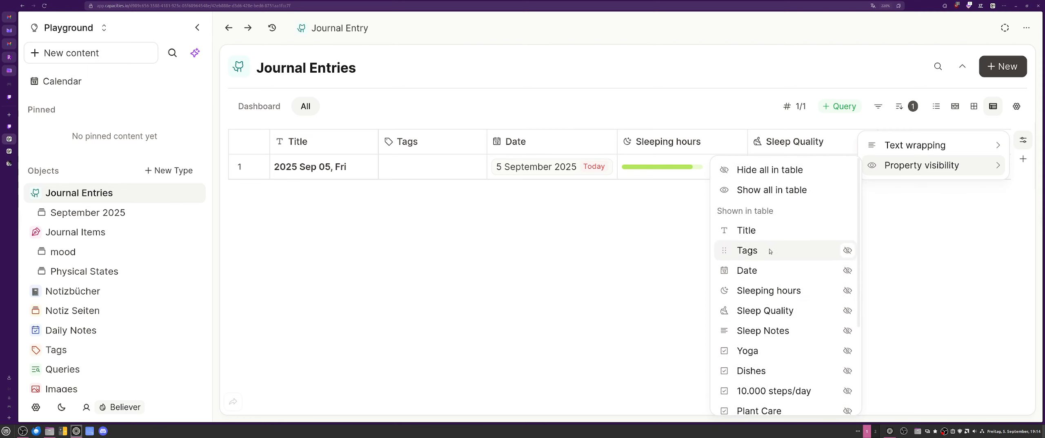
{"action": "left_click", "coordinate": [848, 250]}
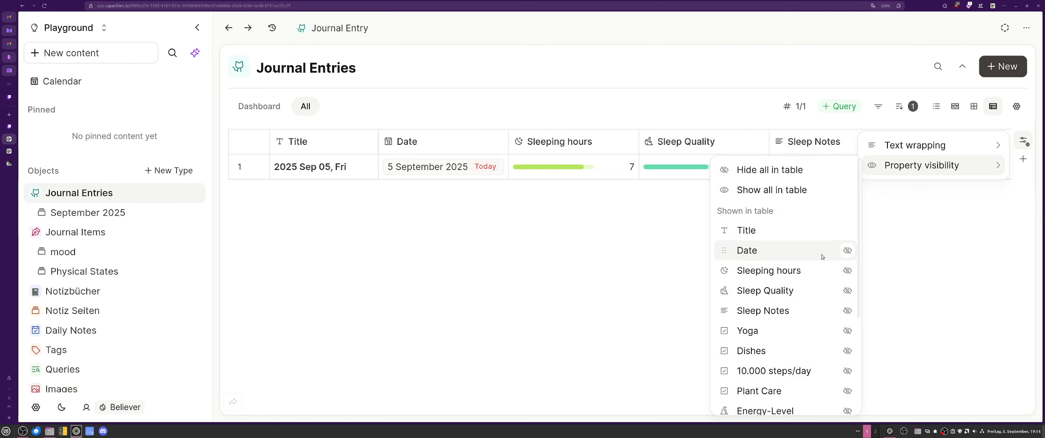
{"action": "scroll", "coordinate": [816, 246], "scroll_direction": "down", "scroll_amount": 3}
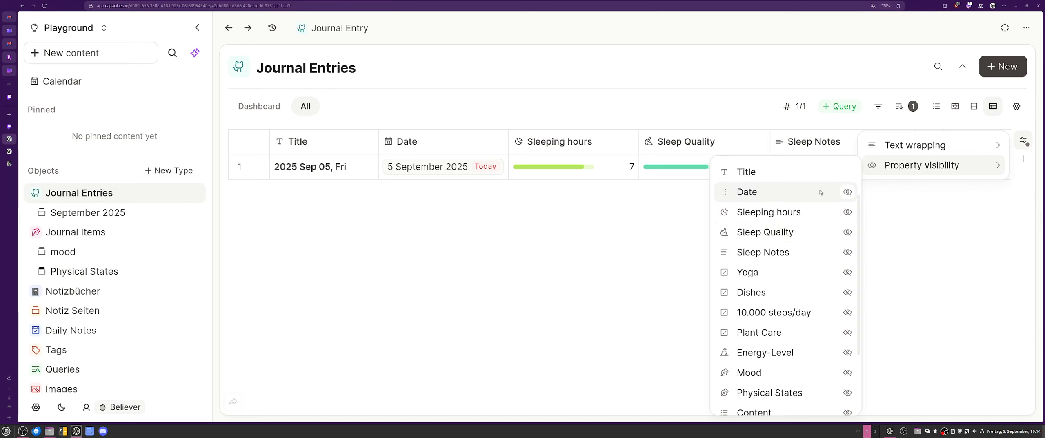
{"action": "left_click", "coordinate": [848, 191]}
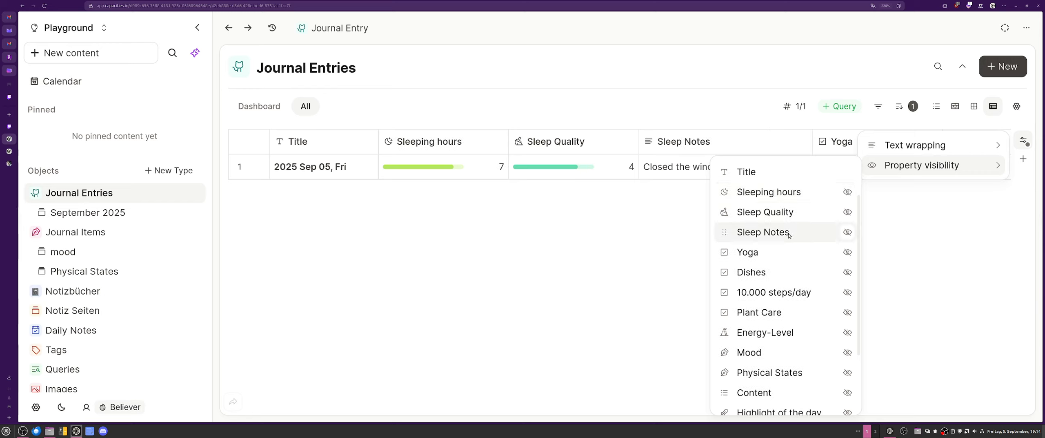
Hide the Collections and Content properties in the Journal Entries table view as well.
{"action": "scroll", "coordinate": [790, 250], "scroll_direction": "down", "scroll_amount": 2}
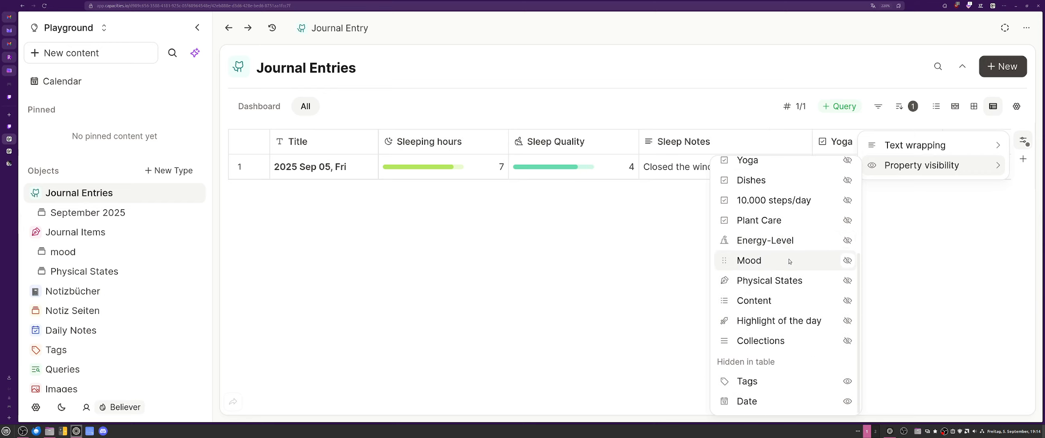
{"action": "left_click", "coordinate": [848, 340]}
{"action": "left_click", "coordinate": [848, 300]}
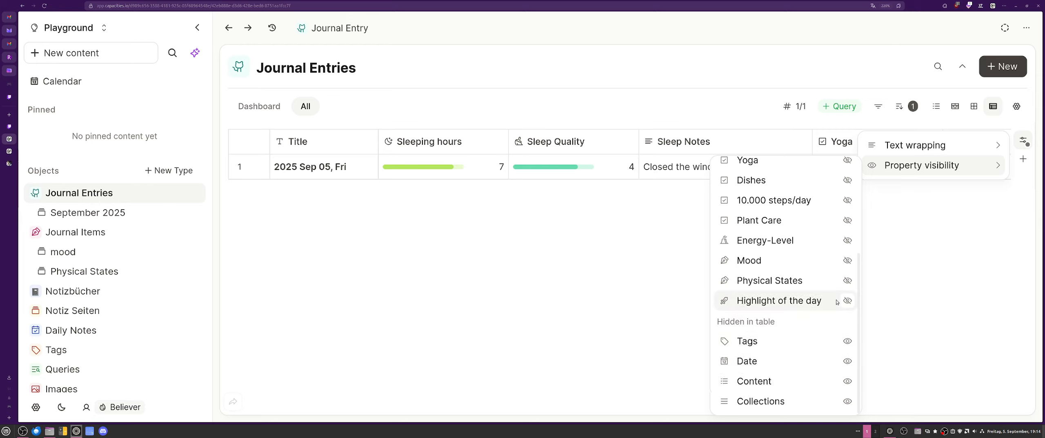
Hide the Sleep Notes property in the table, check the remaining shown properties and close the visibility settings.
{"action": "scroll", "coordinate": [796, 307], "scroll_direction": "up", "scroll_amount": 4}
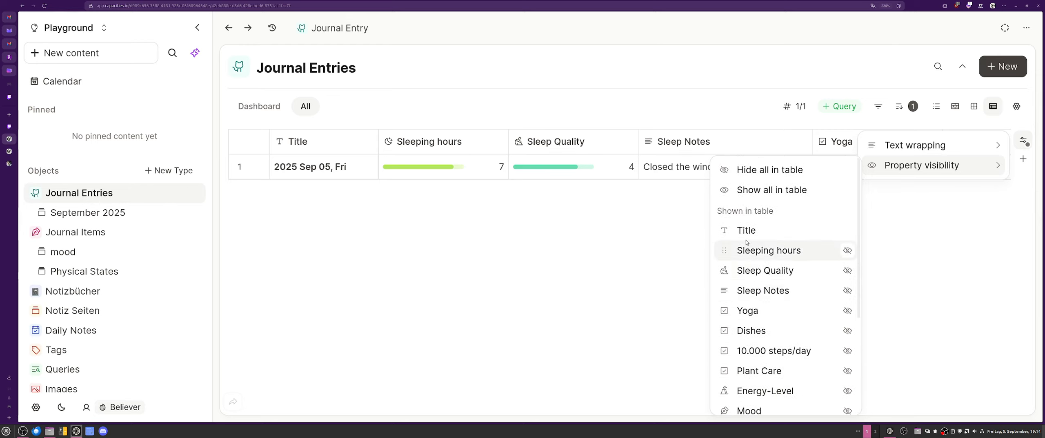
{"action": "scroll", "coordinate": [754, 253], "scroll_direction": "down", "scroll_amount": 3}
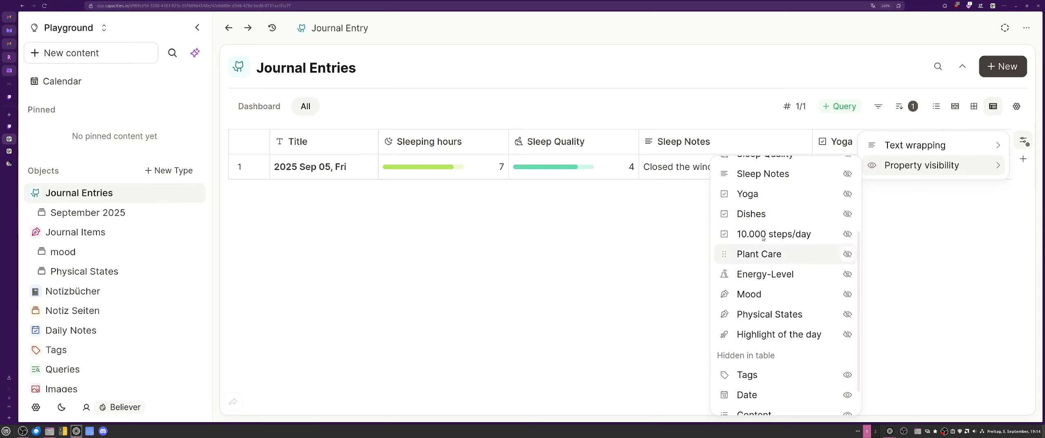
{"action": "scroll", "coordinate": [763, 245], "scroll_direction": "up", "scroll_amount": 3}
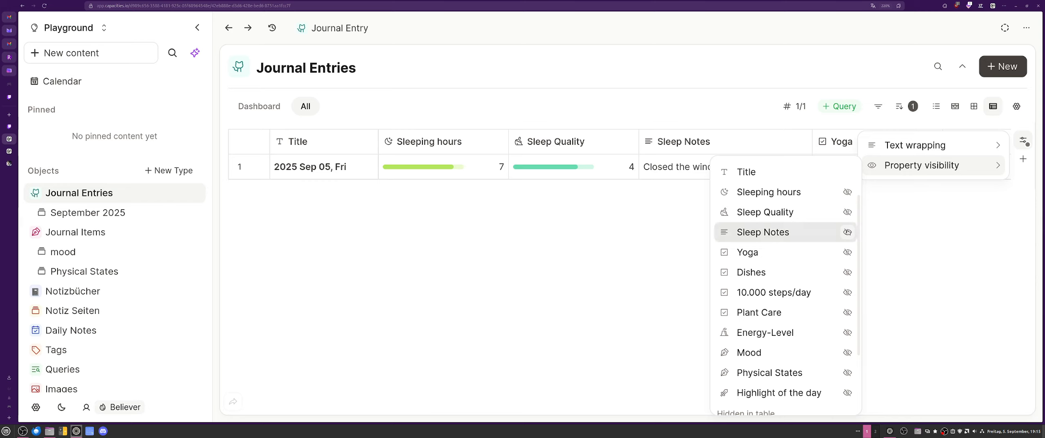
{"action": "left_click", "coordinate": [797, 234]}
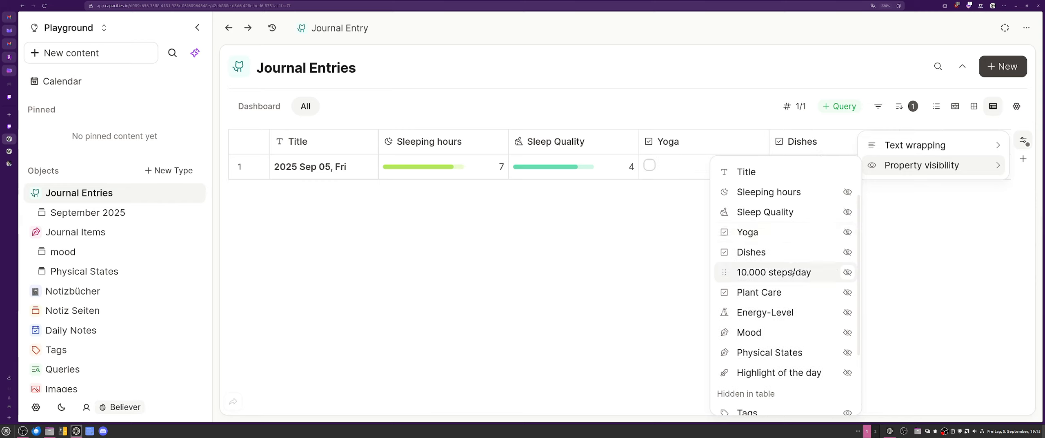
{"action": "scroll", "coordinate": [807, 278], "scroll_direction": "down", "scroll_amount": 3}
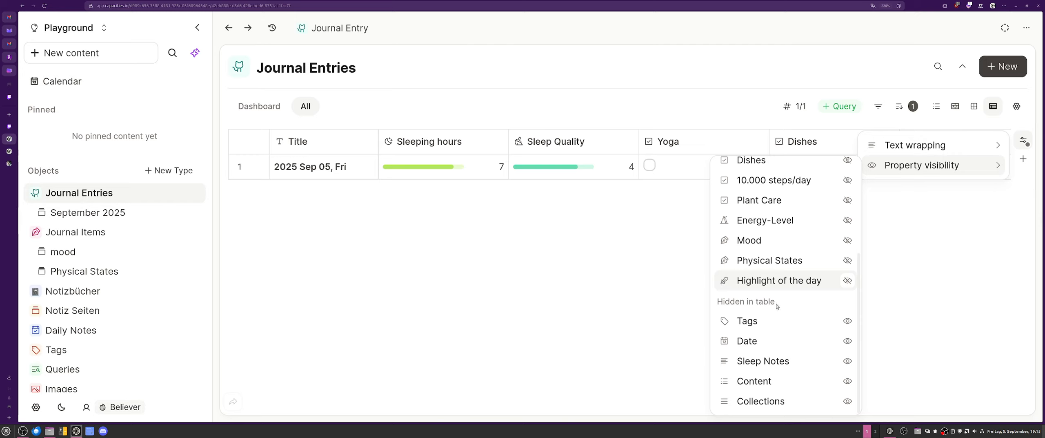
{"action": "scroll", "coordinate": [796, 266], "scroll_direction": "up", "scroll_amount": 3}
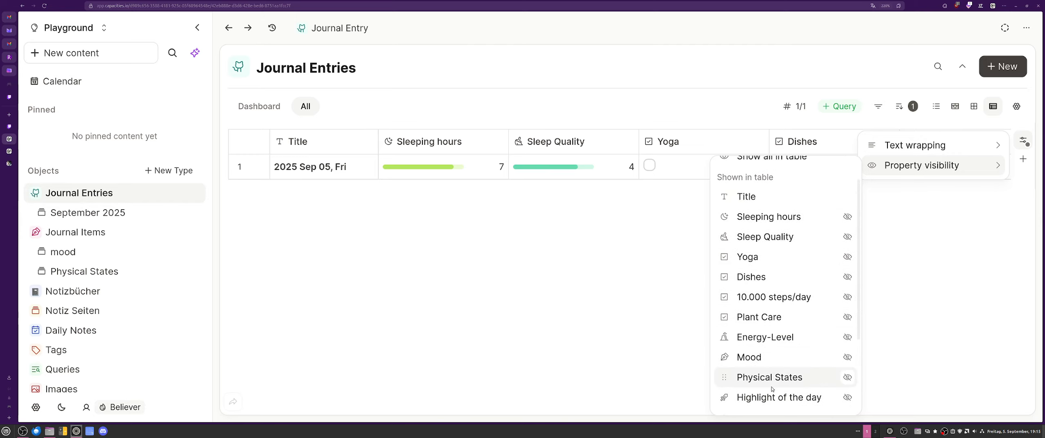
{"action": "scroll", "coordinate": [788, 216], "scroll_direction": "down", "scroll_amount": 3}
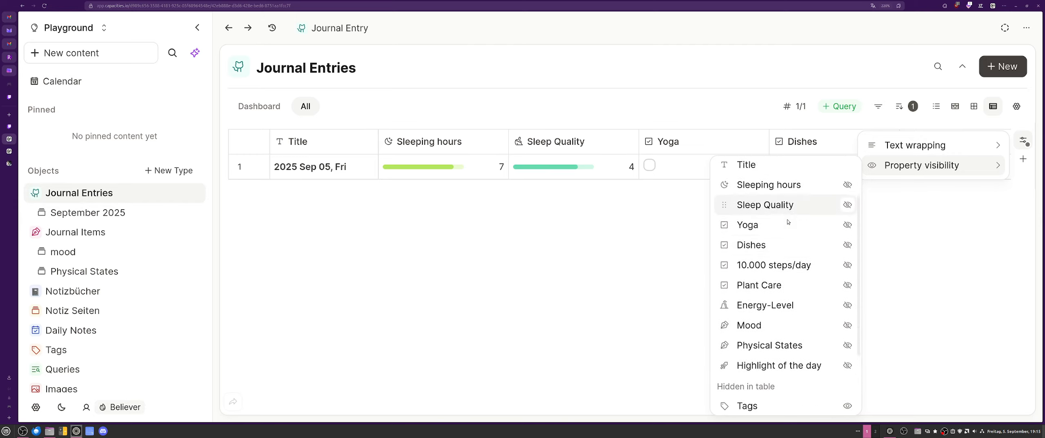
{"action": "left_click", "coordinate": [614, 301]}
{"action": "left_click", "coordinate": [614, 301]}
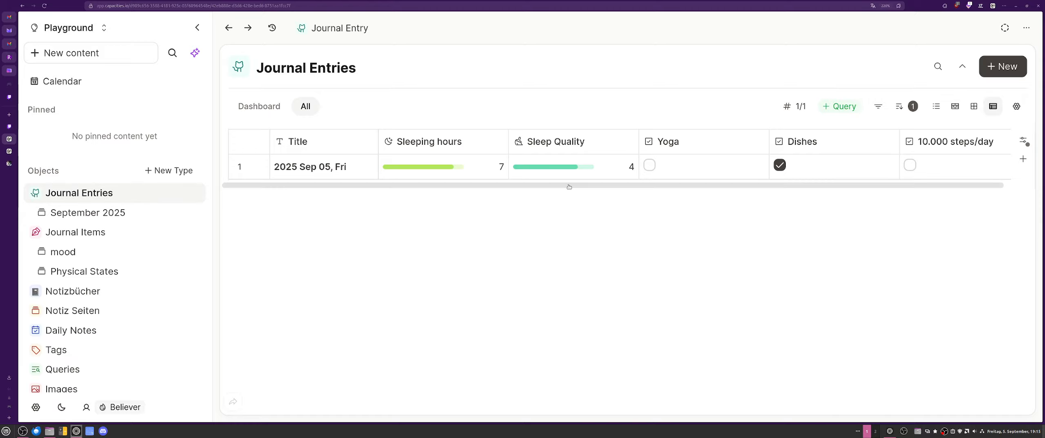
Look over the remaining Journal Entries columns, from Sleeping hours to Highlight of the day, at different page zoom levels.
{"action": "key", "text": "ctrl+minus"}
{"action": "key", "text": "ctrl+minus"}
{"action": "key", "text": "ctrl+minus"}
{"action": "key", "text": "ctrl+minus"}
{"action": "key", "text": "ctrl+minus"}
{"action": "key", "text": "ctrl+minus"}
{"action": "key", "text": "ctrl+minus"}
{"action": "key", "text": "ctrl+minus"}
{"action": "key", "text": "ctrl+minus"}
{"action": "key", "text": "ctrl+minus"}
{"action": "key", "text": "ctrl+minus"}
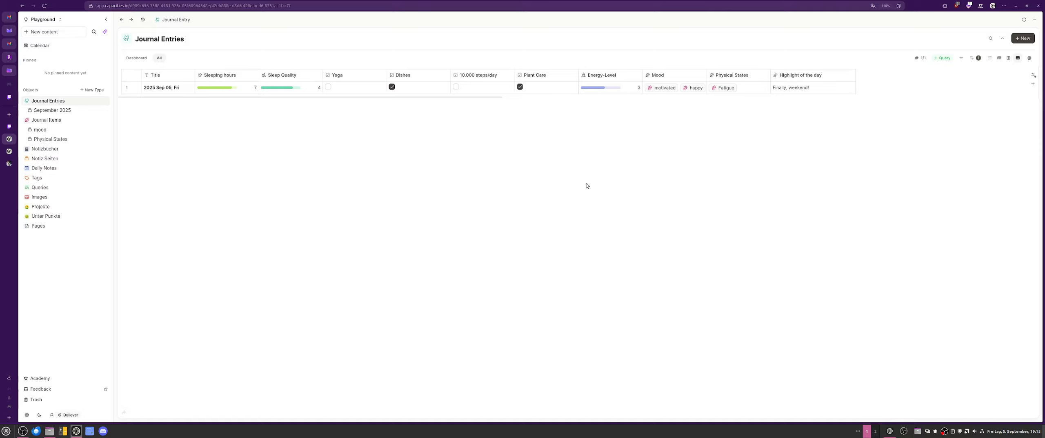
{"action": "key", "text": "ctrl+plus"}
{"action": "key", "text": "ctrl+minus"}
{"action": "key", "text": "ctrl+minus"}
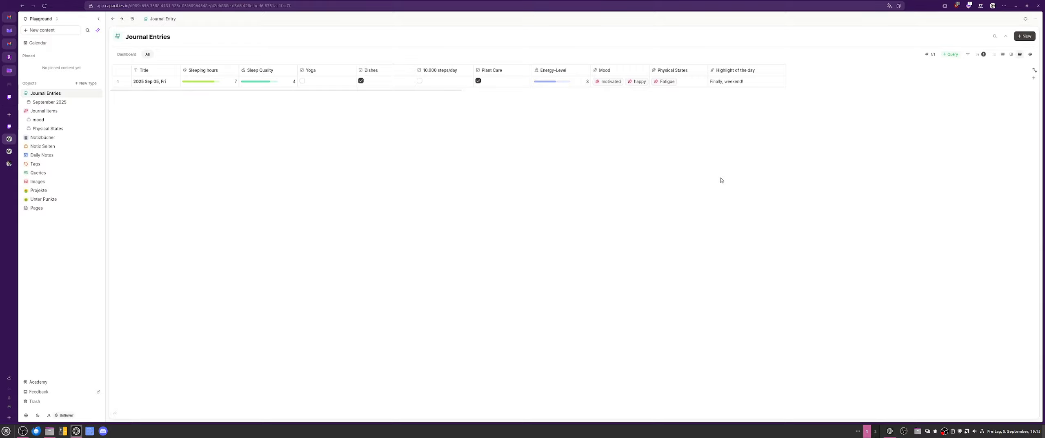
{"action": "key", "text": "ctrl+plus"}
{"action": "key", "text": "ctrl+plus"}
{"action": "key", "text": "ctrl+plus"}
{"action": "key", "text": "ctrl+plus"}
{"action": "key", "text": "ctrl+minus"}
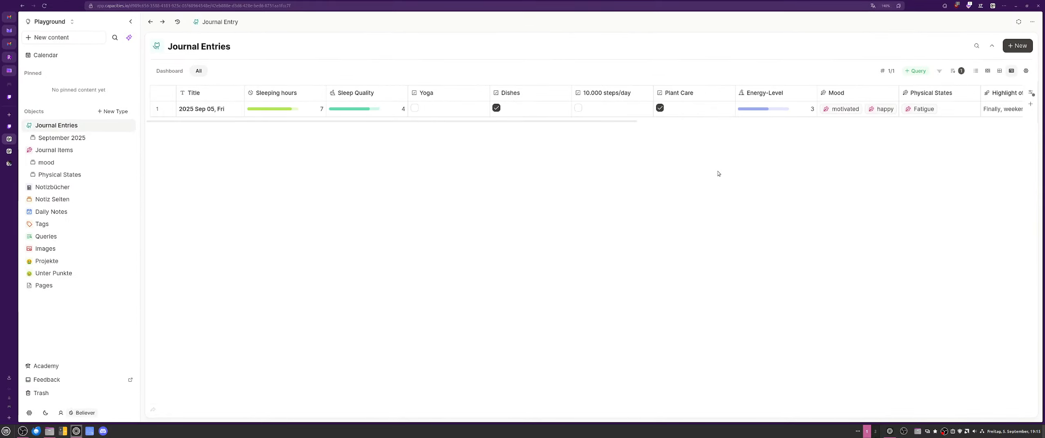
{"action": "key", "text": "ctrl+plus"}
{"action": "key", "text": "ctrl+plus"}
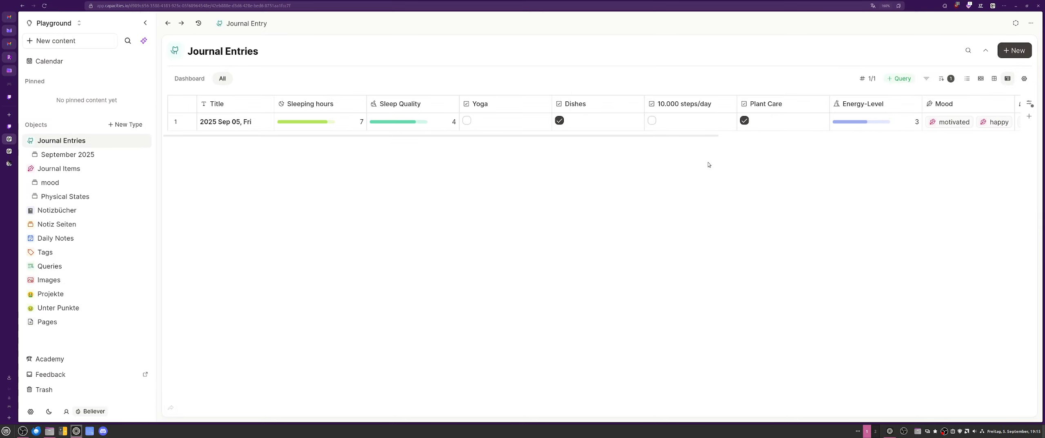